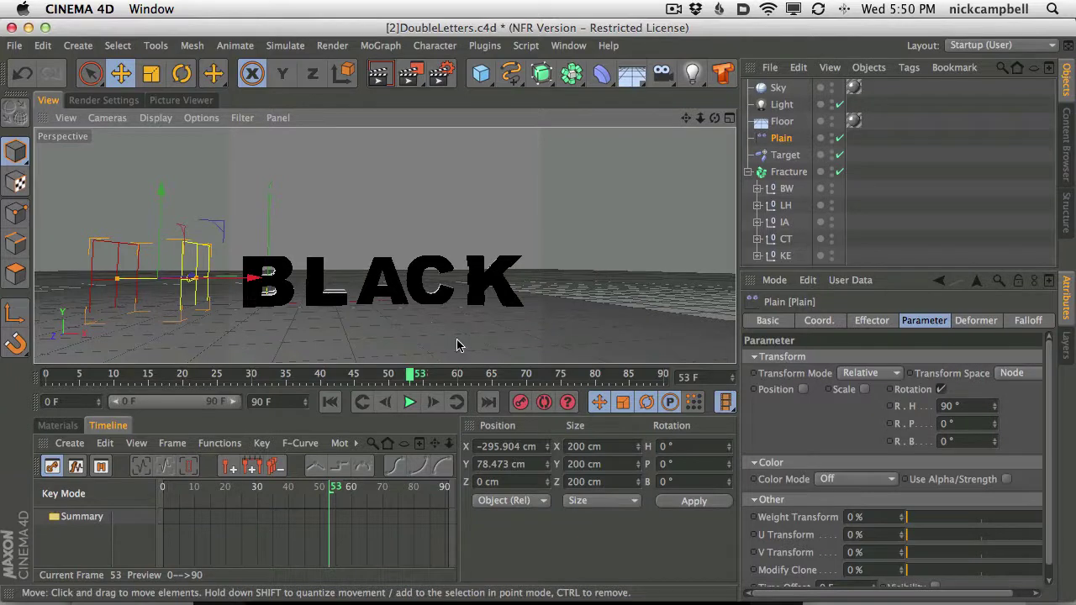
- Add a cube and shape it into a large wall panel about 1475 × 861 × 109 cm
{"action": "left_click", "coordinate": [481, 73]}
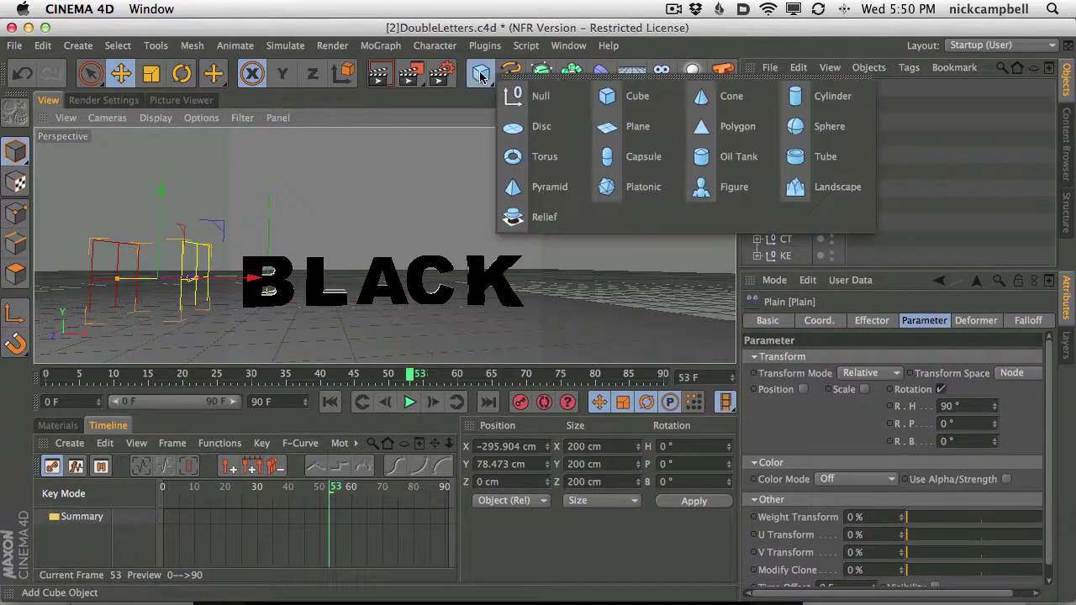
{"action": "left_click", "coordinate": [616, 104]}
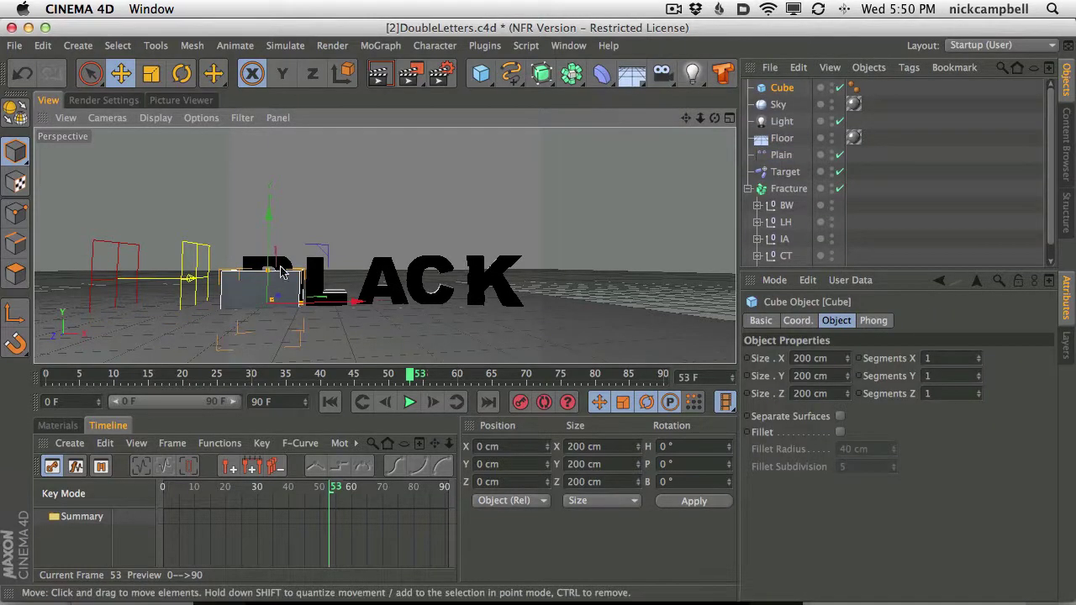
{"action": "left_click_drag", "start_coordinate": [271, 301], "coordinate": [343, 298]}
{"action": "left_click_drag", "start_coordinate": [270, 271], "coordinate": [270, 163]}
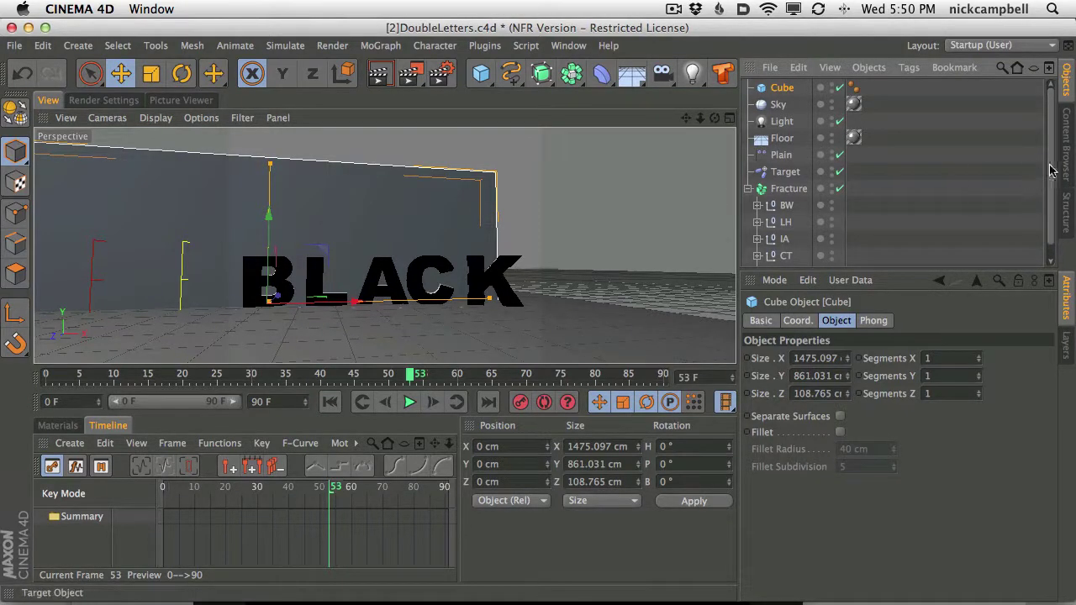
{"action": "scroll", "coordinate": [1047, 244], "scroll_direction": "down", "scroll_amount": 1}
{"action": "scroll", "coordinate": [1046, 244], "scroll_direction": "up", "scroll_amount": 1}
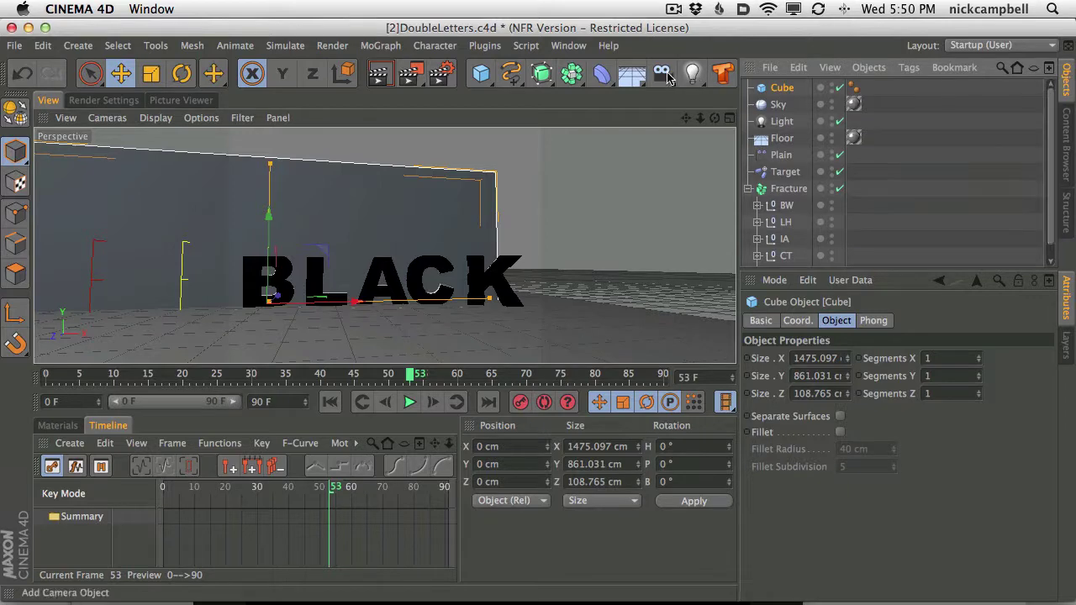
- Add a camera from the current view, and move the wall panel up and back behind the letters to about Y 139, Z 457 cm
{"action": "left_click", "coordinate": [664, 73]}
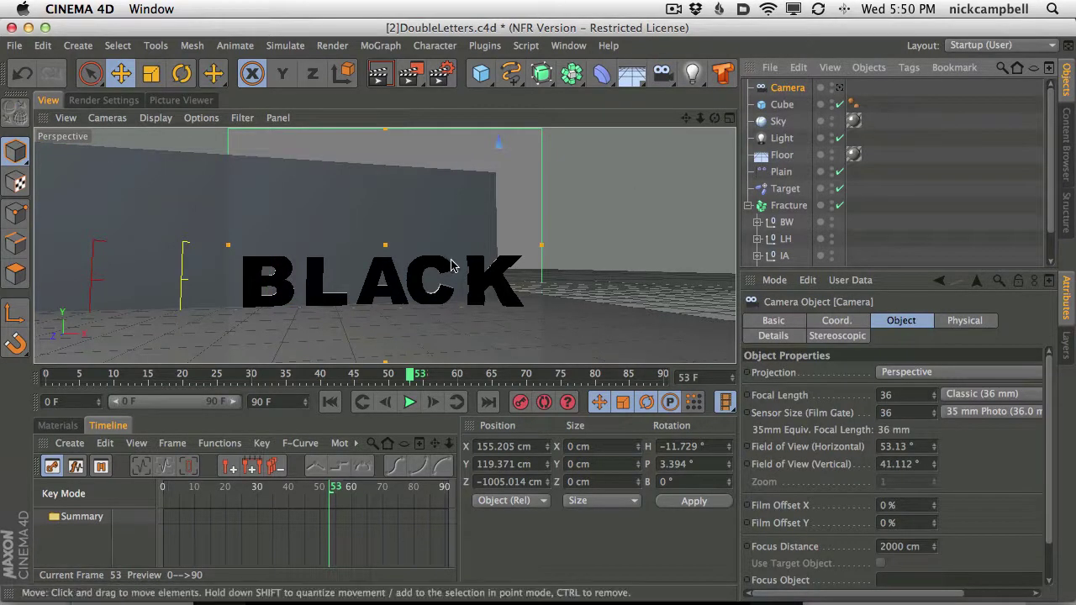
{"action": "right_click_drag", "start_coordinate": [449, 257], "coordinate": [403, 269], "text": "alt"}
{"action": "left_click_drag", "start_coordinate": [404, 269], "coordinate": [359, 314], "text": "alt"}
{"action": "left_click", "coordinate": [462, 224]}
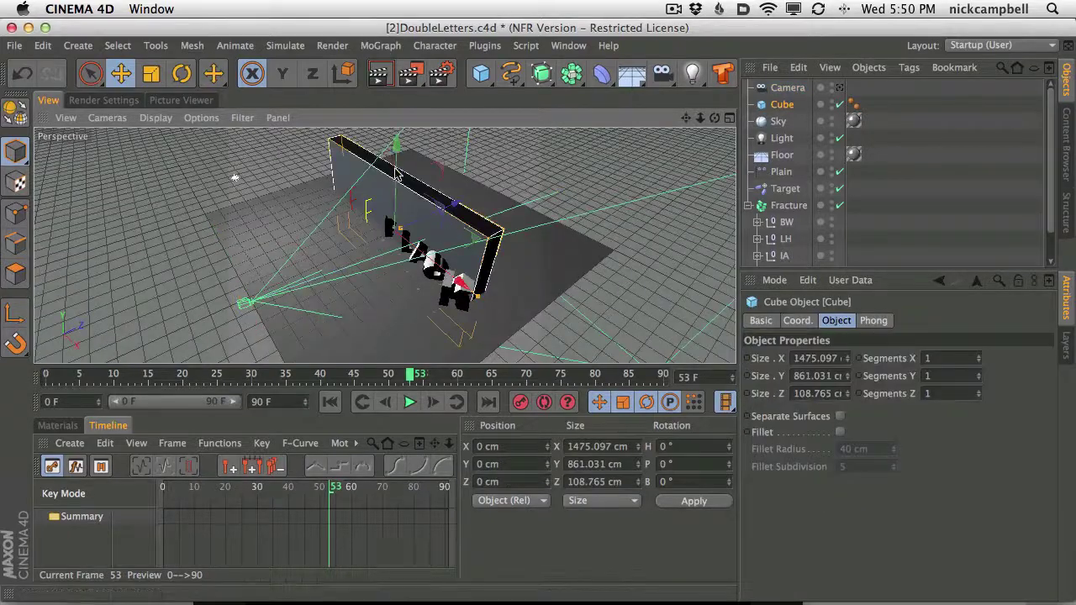
{"action": "left_click_drag", "start_coordinate": [396, 156], "coordinate": [397, 130]}
{"action": "left_click_drag", "start_coordinate": [428, 200], "coordinate": [460, 156]}
- Duplicate the back wall, rotate the copy to 90° heading, and place it as a side wall at about X -519, Z -229 cm
{"action": "key", "text": "super+c"}
{"action": "key", "text": "super+v"}
{"action": "key", "text": "r"}
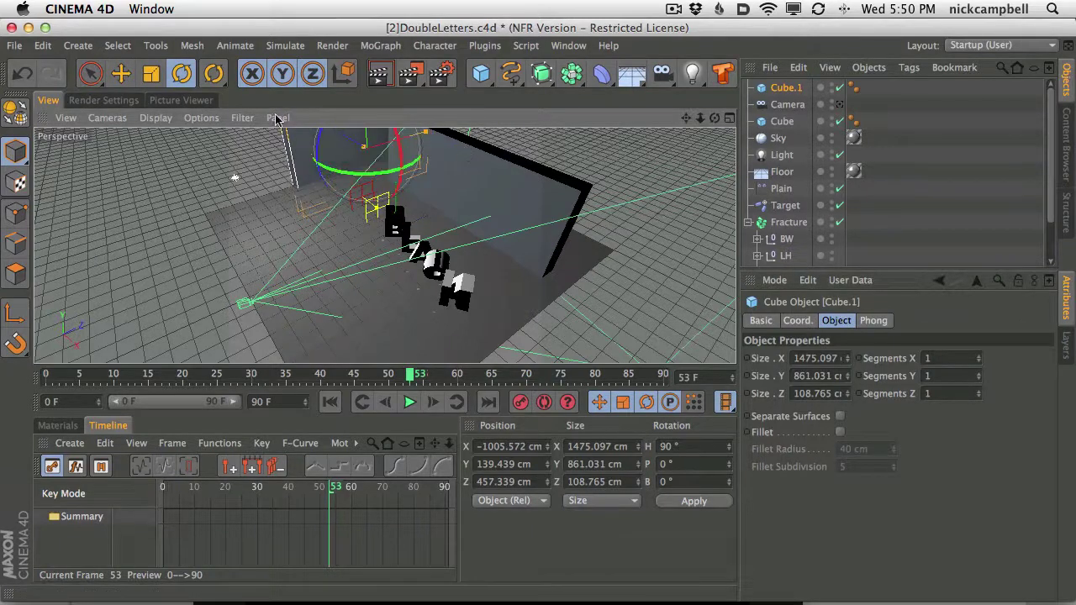
{"action": "left_click", "coordinate": [120, 73]}
{"action": "left_click_drag", "start_coordinate": [341, 154], "coordinate": [350, 153]}
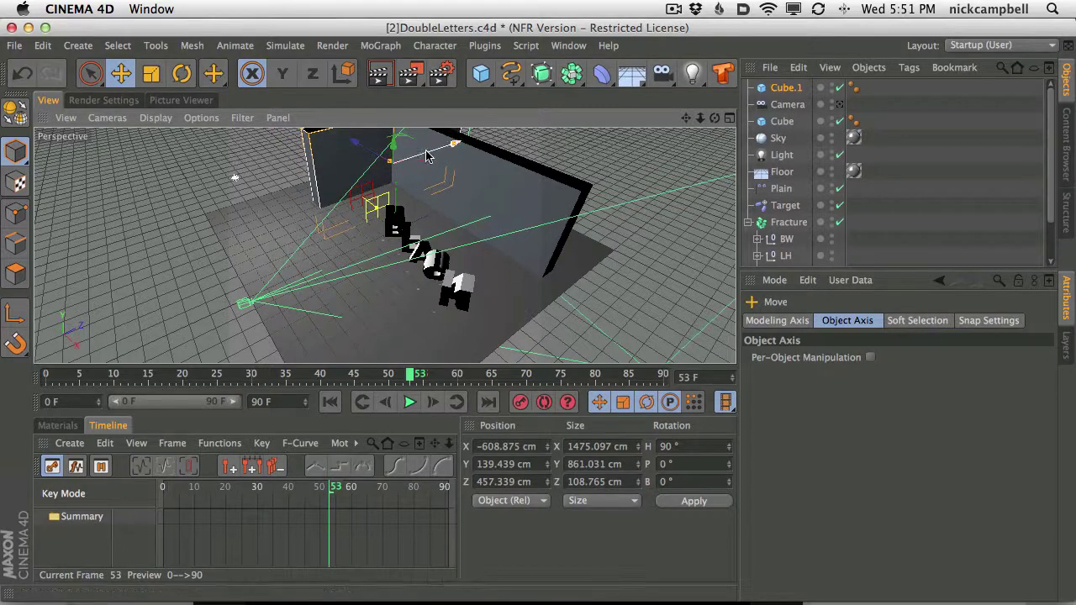
{"action": "mouse_move", "coordinate": [432, 152]}
{"action": "left_mouse_down"}
{"action": "mouse_move", "coordinate": [361, 183]}
{"action": "mouse_move", "coordinate": [311, 181]}
{"action": "mouse_move", "coordinate": [413, 157]}
{"action": "left_mouse_up"}
- Look through the scene camera and nudge its framing of the letters
{"action": "left_click", "coordinate": [840, 105]}
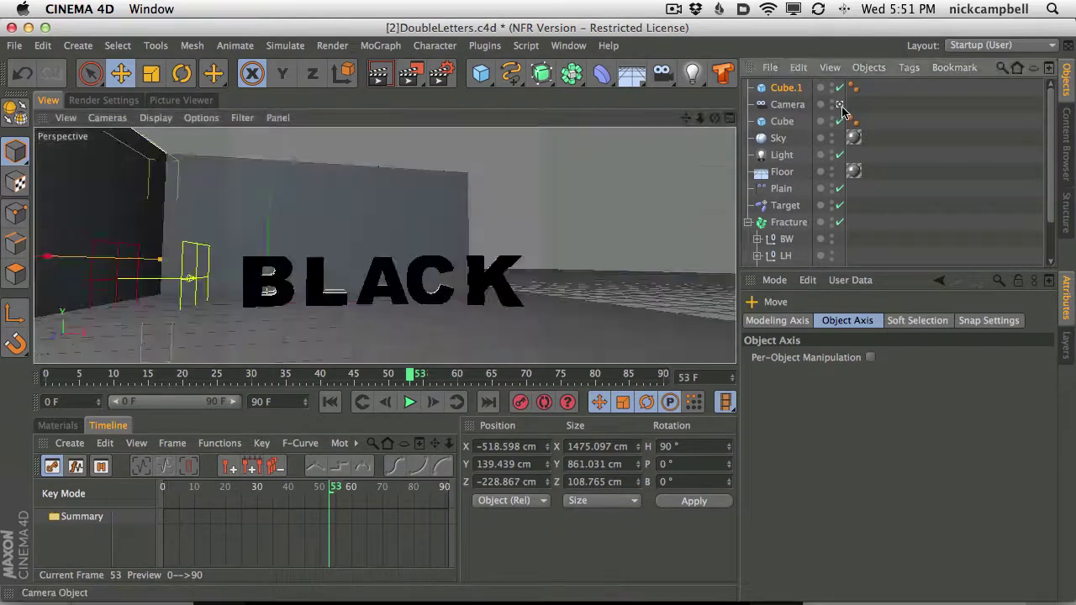
{"action": "middle_click_drag", "start_coordinate": [432, 296], "coordinate": [427, 297], "text": "alt"}
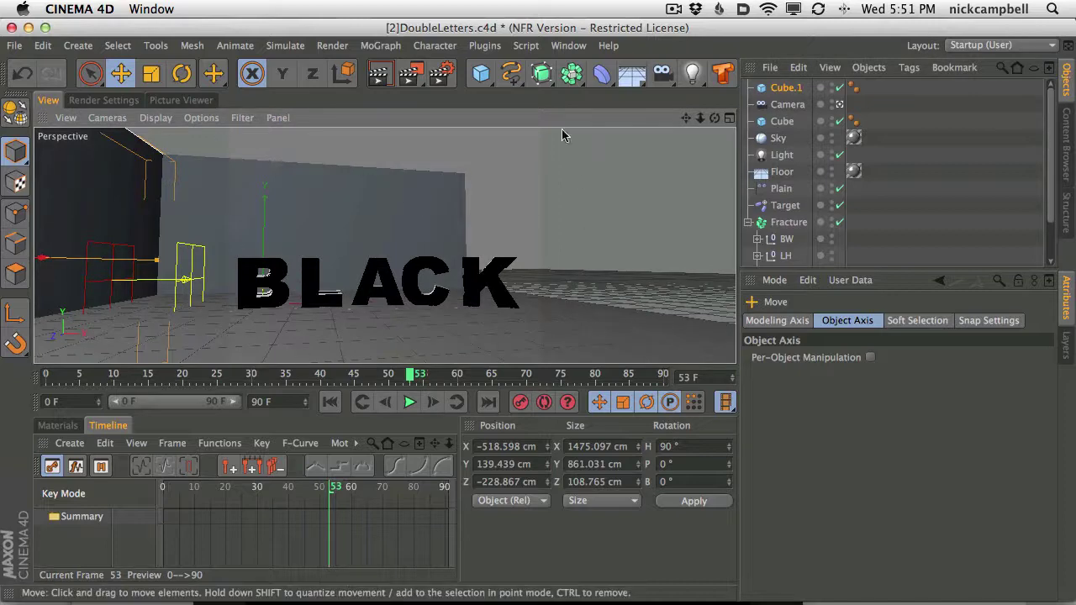
- Set the render output size to 1280 × 720 pixels and lock its ratio
{"action": "left_click", "coordinate": [104, 100]}
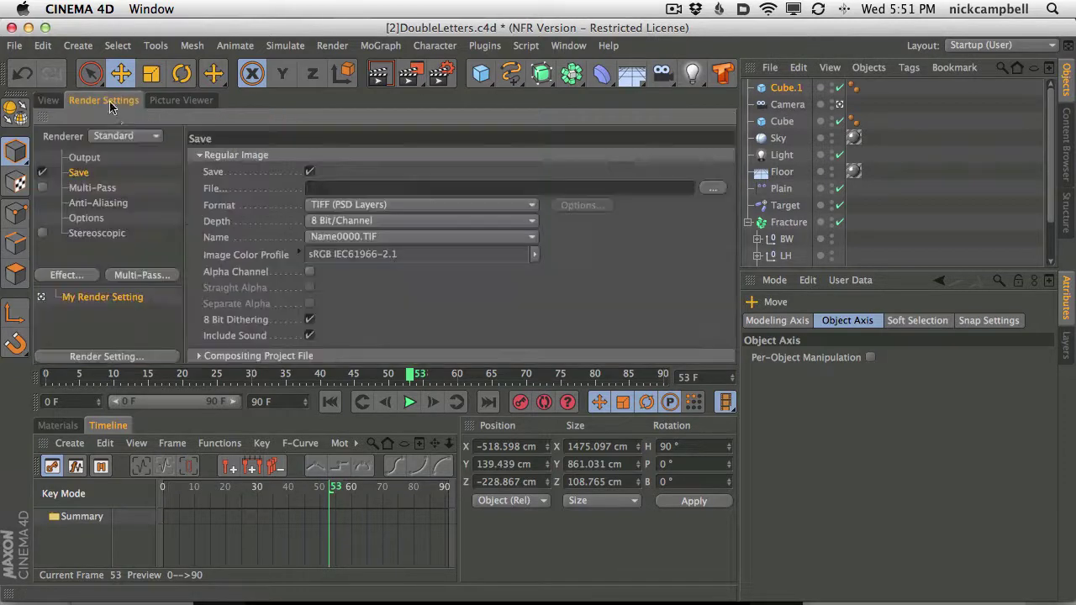
{"action": "left_click", "coordinate": [84, 158]}
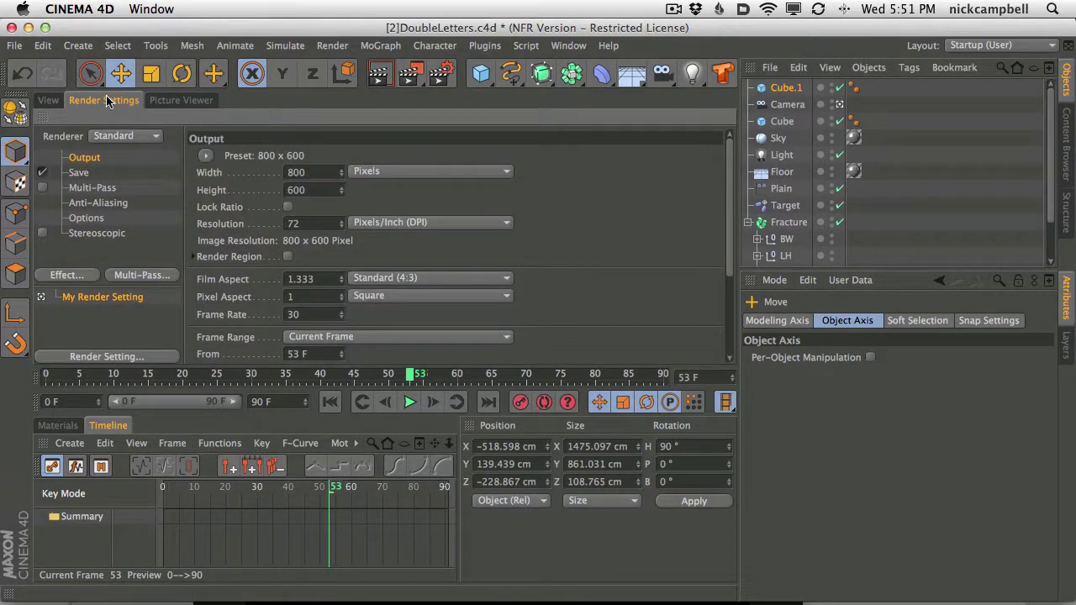
{"action": "double_click", "coordinate": [311, 175]}
{"action": "type", "text": "1280"}
{"action": "key", "text": "Tab"}
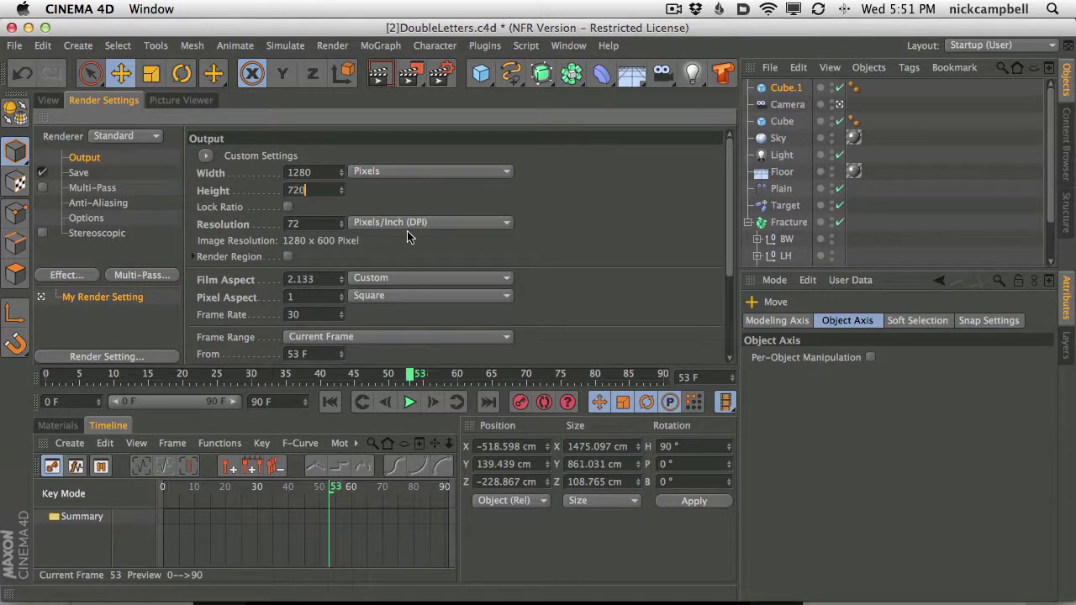
{"action": "key", "text": "Return"}
{"action": "left_click", "coordinate": [288, 207]}
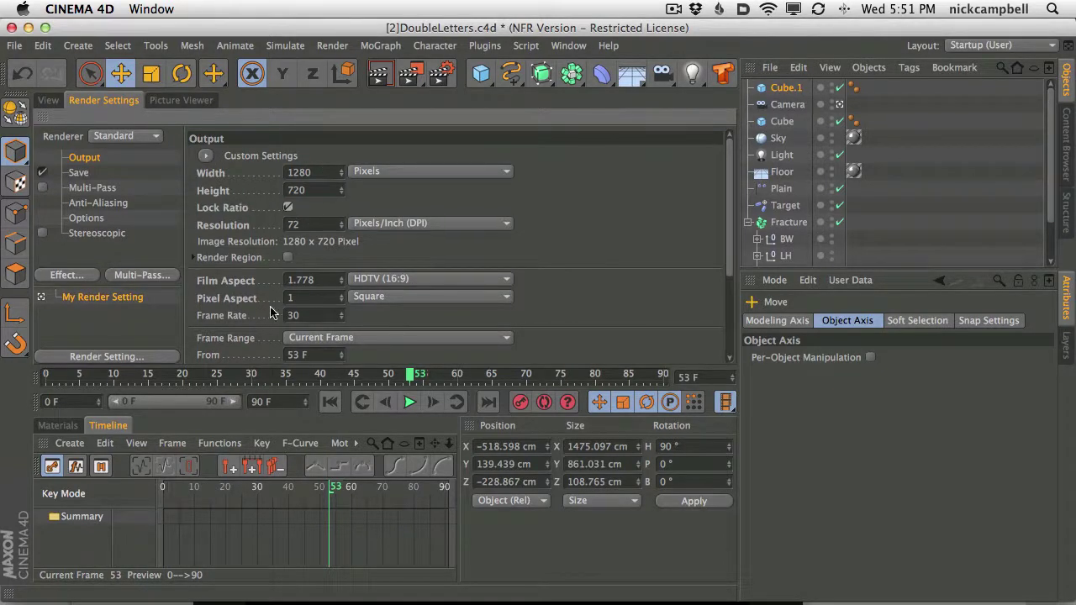
- Return to the camera view and reframe the word BLACK slightly smaller and lower in the shot
{"action": "left_click", "coordinate": [49, 100]}
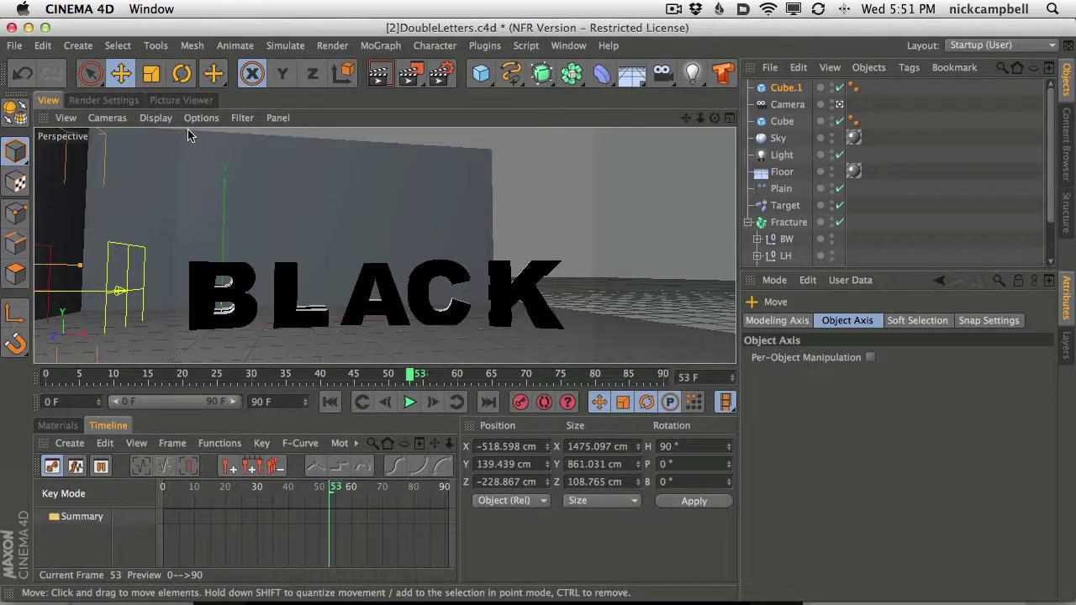
{"action": "scroll", "coordinate": [378, 323], "scroll_direction": "down", "scroll_amount": 3}
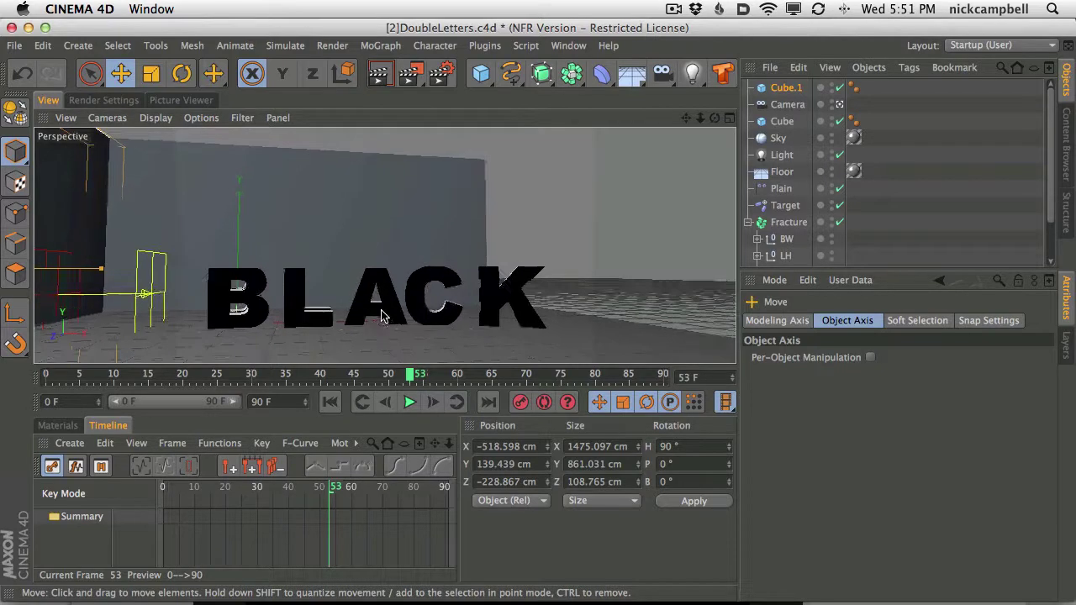
{"action": "left_click_drag", "start_coordinate": [381, 310], "coordinate": [376, 307], "text": "alt"}
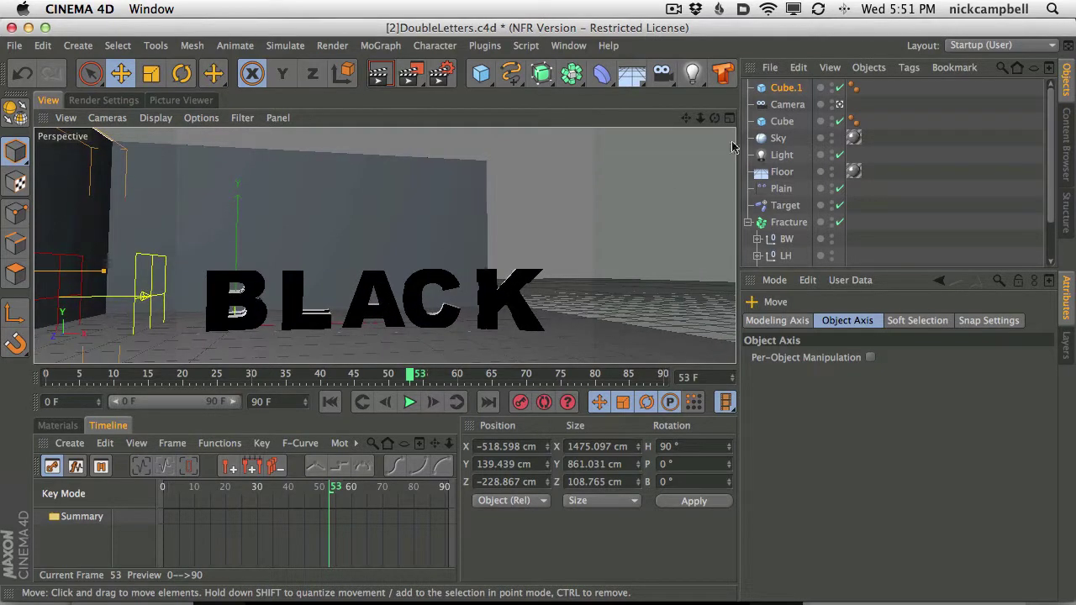
- Place Cube directly below Cube.1 in the object hierarchy, and move both walls together along X toward the letters
{"action": "left_click_drag", "start_coordinate": [787, 122], "coordinate": [793, 100]}
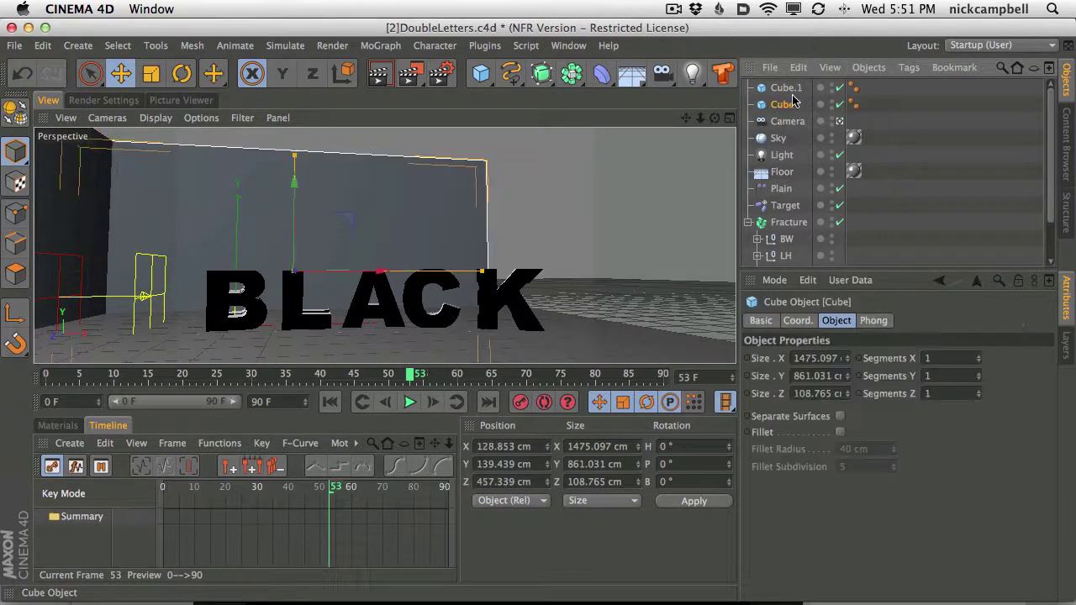
{"action": "left_click", "coordinate": [788, 90], "text": "shift"}
{"action": "left_click", "coordinate": [636, 209]}
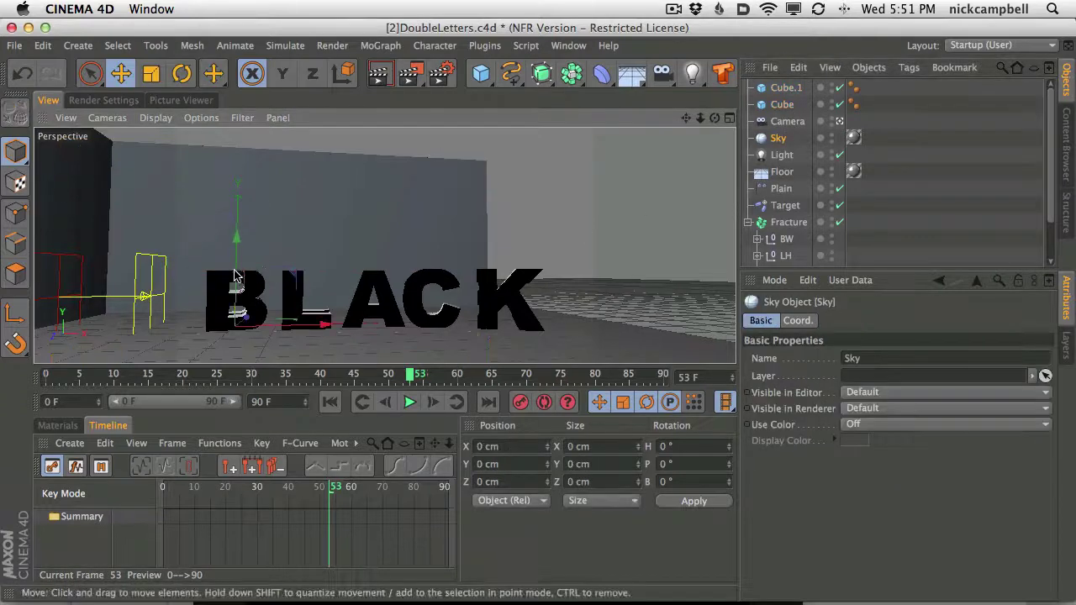
{"action": "left_click", "coordinate": [786, 87]}
{"action": "left_click", "coordinate": [782, 104], "text": "shift"}
{"action": "left_click_drag", "start_coordinate": [258, 279], "coordinate": [401, 276]}
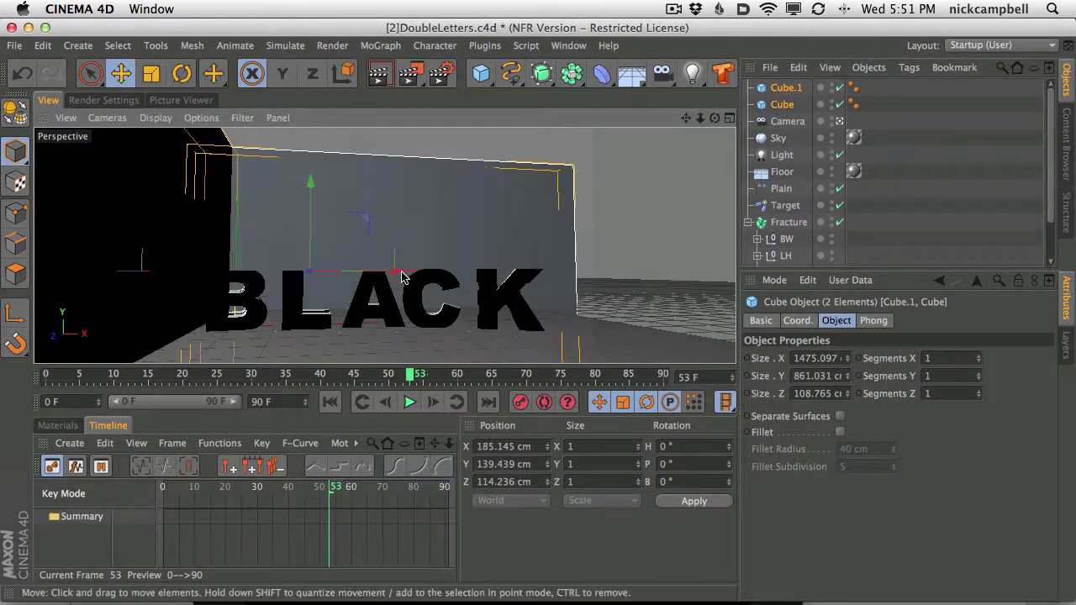
- Switch to Safari and examine the room walls and lighting around the AMP letters at about 00:43 in the reference video
{"action": "key", "text": "super+Tab"}
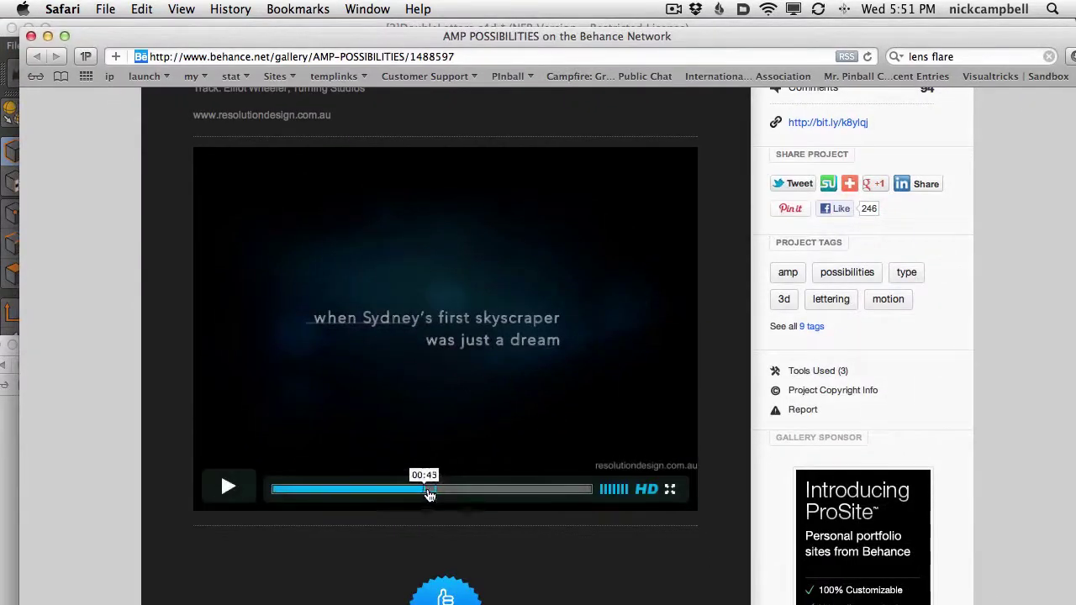
{"action": "left_click", "coordinate": [429, 496]}
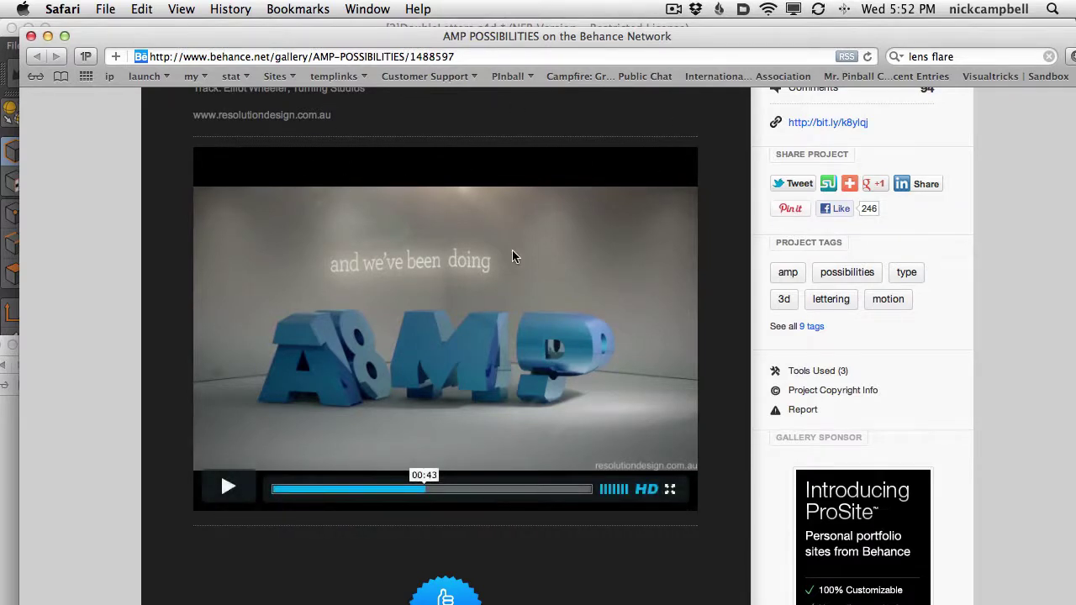
{"action": "left_click", "coordinate": [439, 302]}
{"action": "left_click", "coordinate": [230, 490]}
{"action": "key", "text": "super+Tab"}
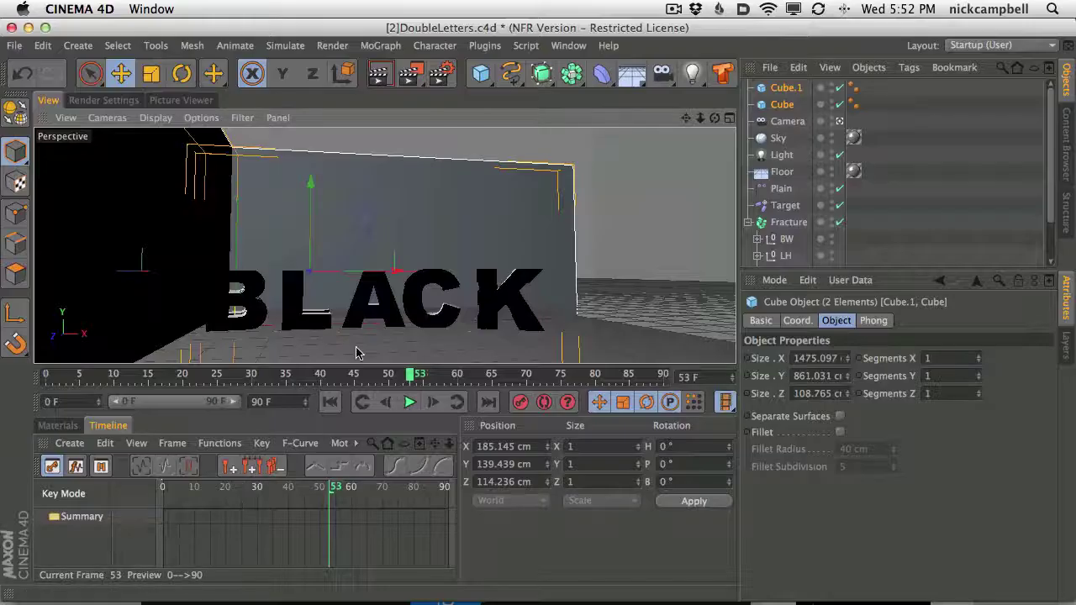
- Move both walls back slightly along X to about 137 cm
{"action": "mouse_move", "coordinate": [335, 274]}
{"action": "left_mouse_down"}
{"action": "mouse_move", "coordinate": [380, 275]}
{"action": "mouse_move", "coordinate": [319, 274]}
{"action": "left_mouse_up"}
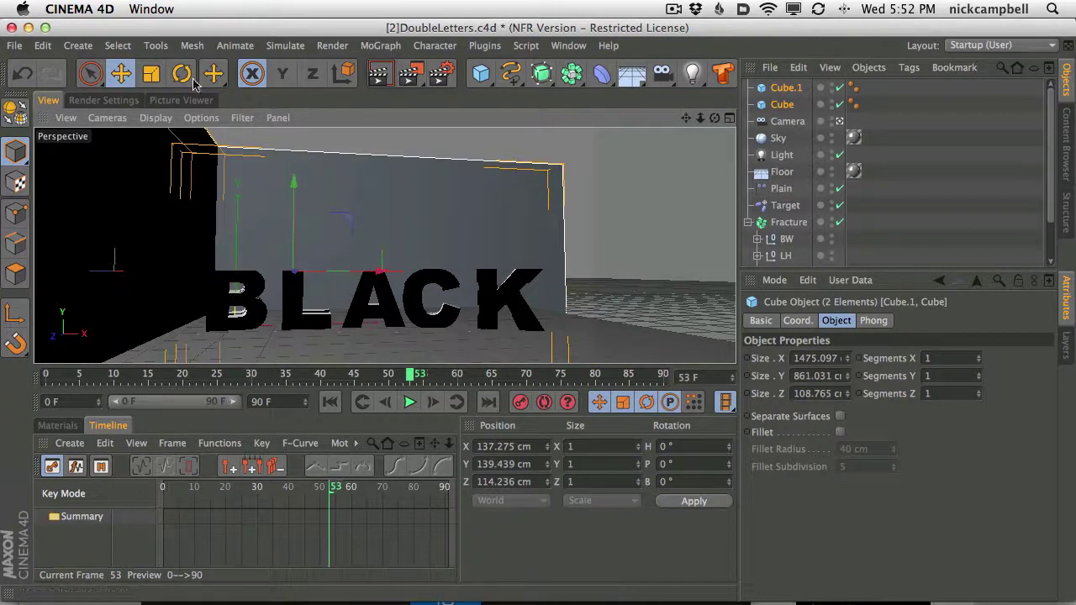
{"action": "key", "text": "r"}
{"action": "left_click_drag", "start_coordinate": [300, 251], "coordinate": [285, 279]}
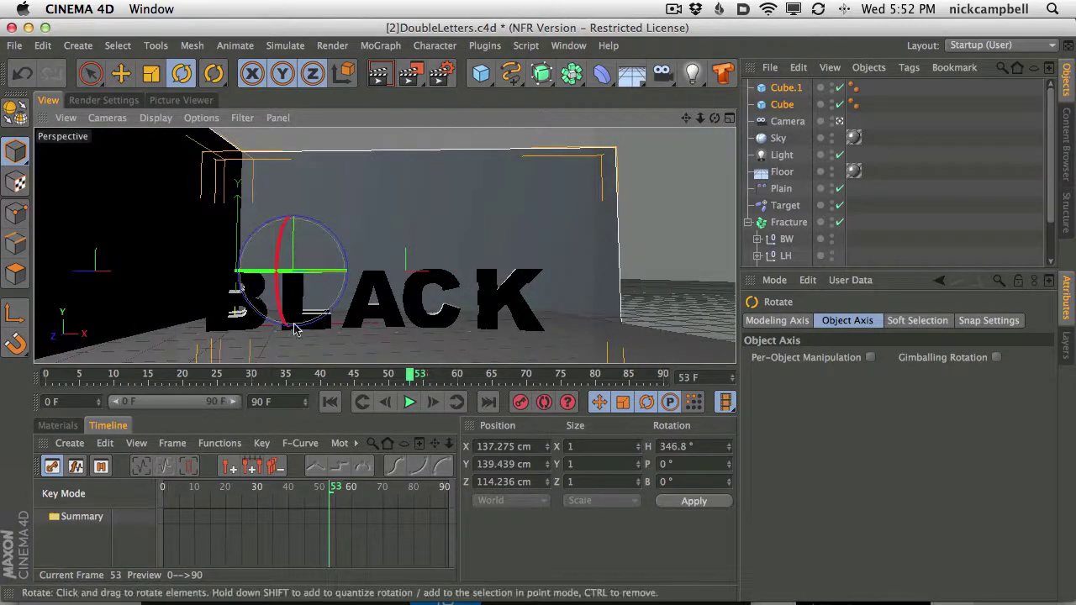
{"action": "key", "text": "ctrl+z"}
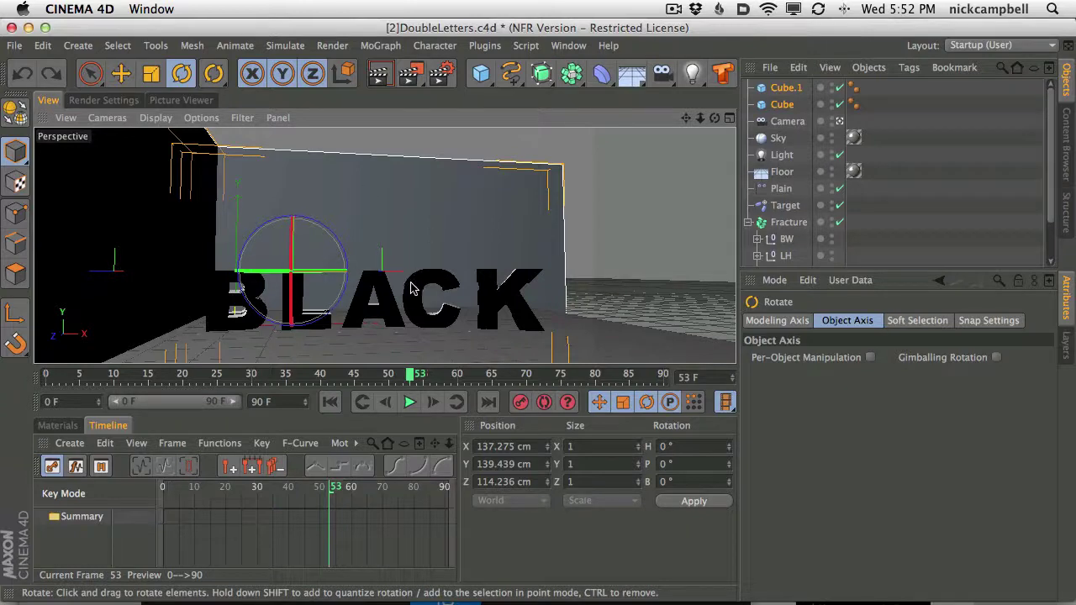
- Leave the camera view and add the SpotLight preset from the Content Browser's light presets to the scene
{"action": "left_click", "coordinate": [839, 121]}
{"action": "left_click_drag", "start_coordinate": [432, 283], "coordinate": [441, 303], "text": "alt"}
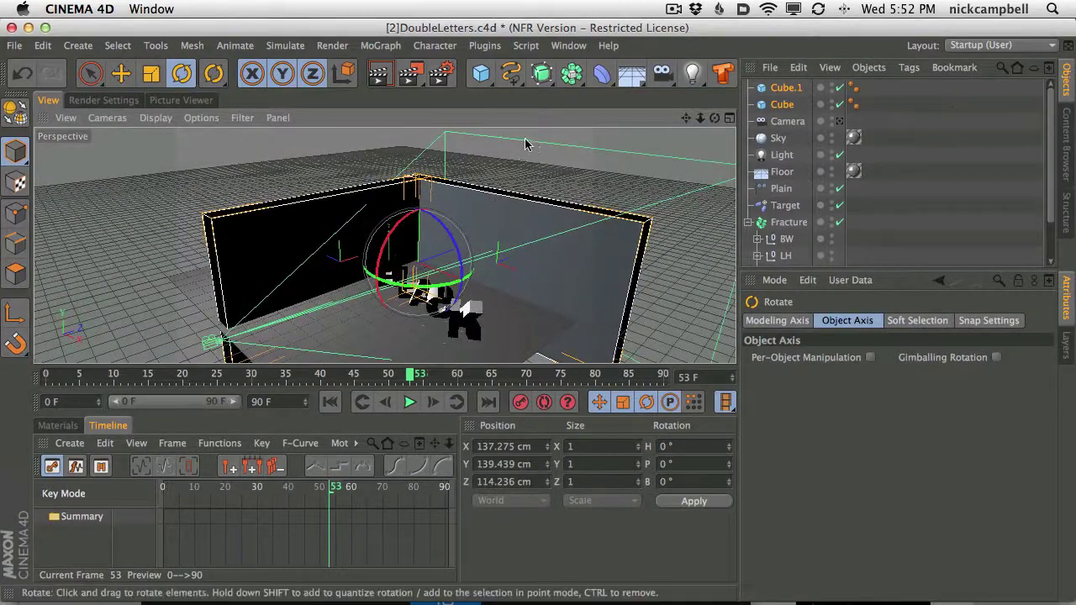
{"action": "left_click", "coordinate": [691, 75]}
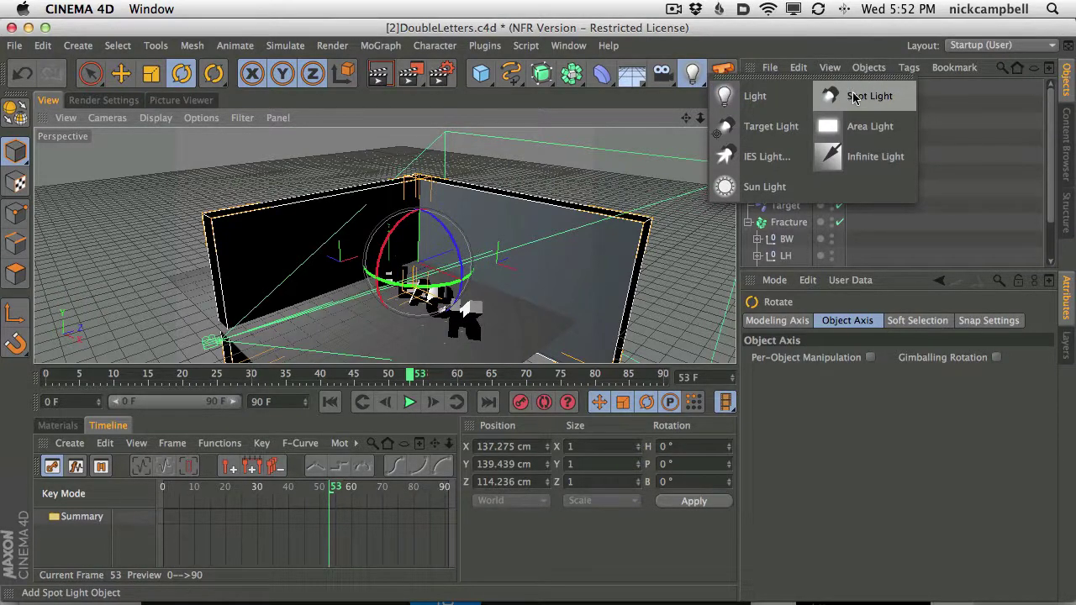
{"action": "left_click", "coordinate": [1064, 135]}
{"action": "left_click", "coordinate": [1018, 67]}
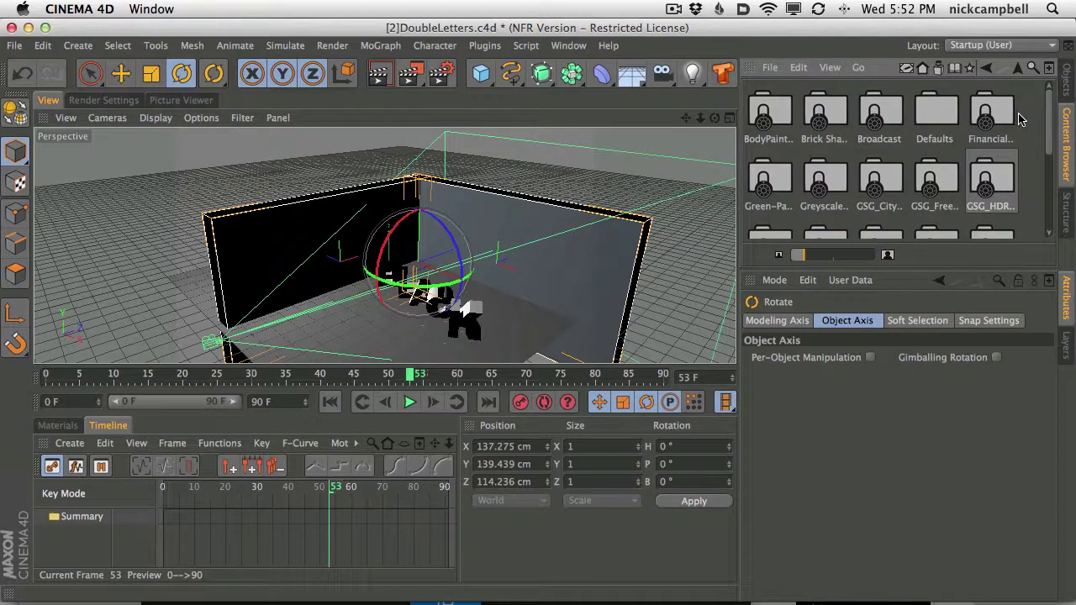
{"action": "double_click", "coordinate": [820, 184]}
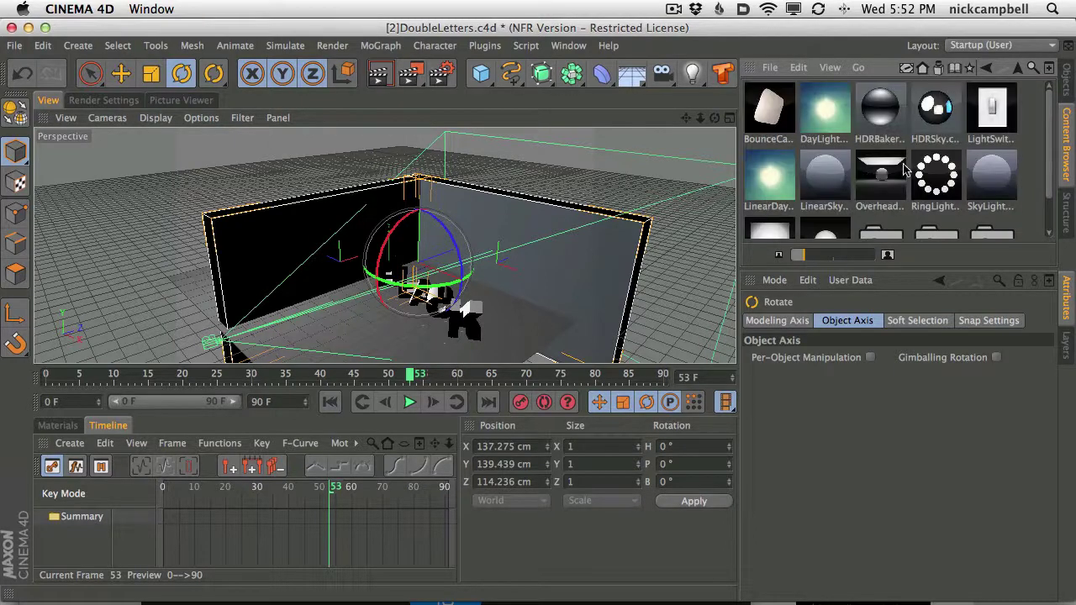
{"action": "scroll", "coordinate": [1051, 168], "scroll_direction": "down", "scroll_amount": 2}
{"action": "left_click_drag", "start_coordinate": [826, 201], "coordinate": [638, 207]}
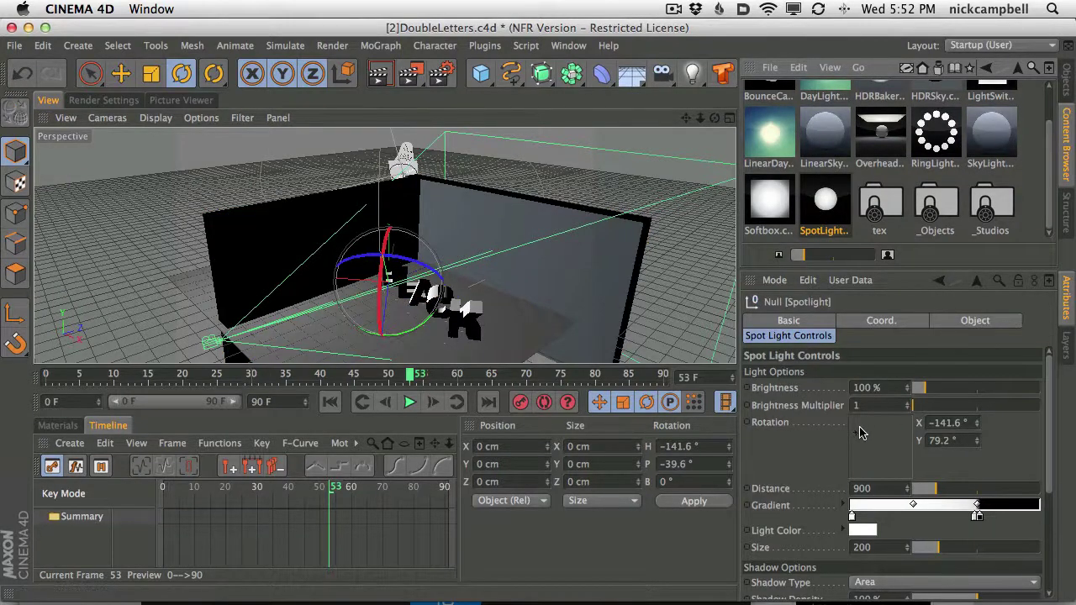
- Aim the spotlight straight down with rotation X -180° and Y 180°, and shift it sideways above the space between the walls
{"action": "mouse_move", "coordinate": [859, 433]}
{"action": "left_mouse_down"}
{"action": "mouse_move", "coordinate": [891, 446]}
{"action": "mouse_move", "coordinate": [831, 372]}
{"action": "mouse_move", "coordinate": [862, 434]}
{"action": "left_mouse_up"}
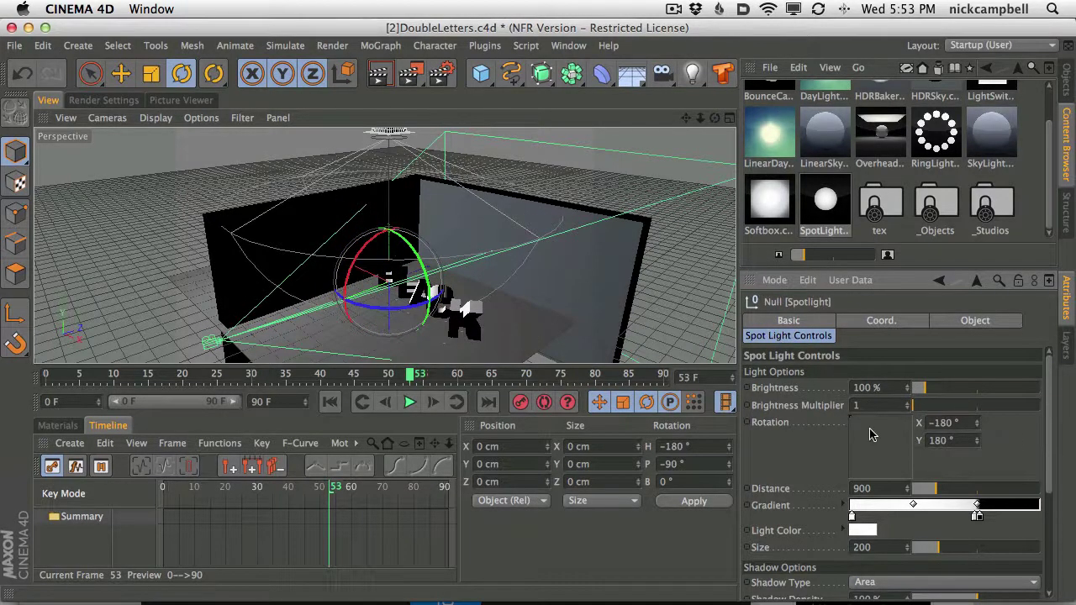
{"action": "left_click_drag", "start_coordinate": [855, 425], "coordinate": [822, 399]}
{"action": "left_click", "coordinate": [1068, 81]}
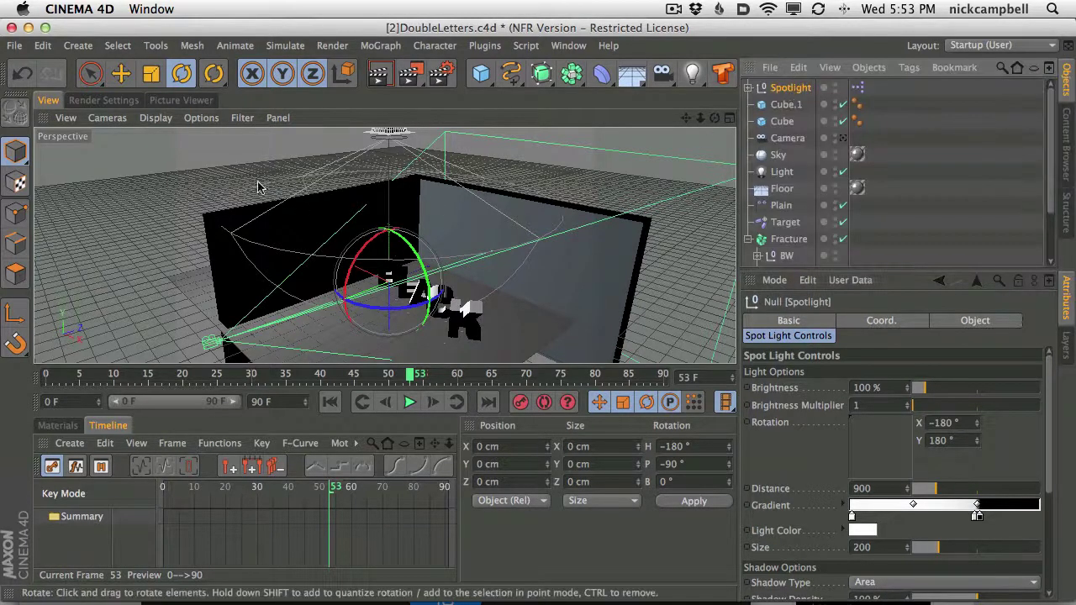
{"action": "key", "text": "e"}
{"action": "left_click_drag", "start_coordinate": [346, 300], "coordinate": [396, 283]}
- Select both walls and raise them to about Y 386 cm
{"action": "left_click", "coordinate": [528, 265]}
{"action": "left_click", "coordinate": [283, 244], "text": "shift"}
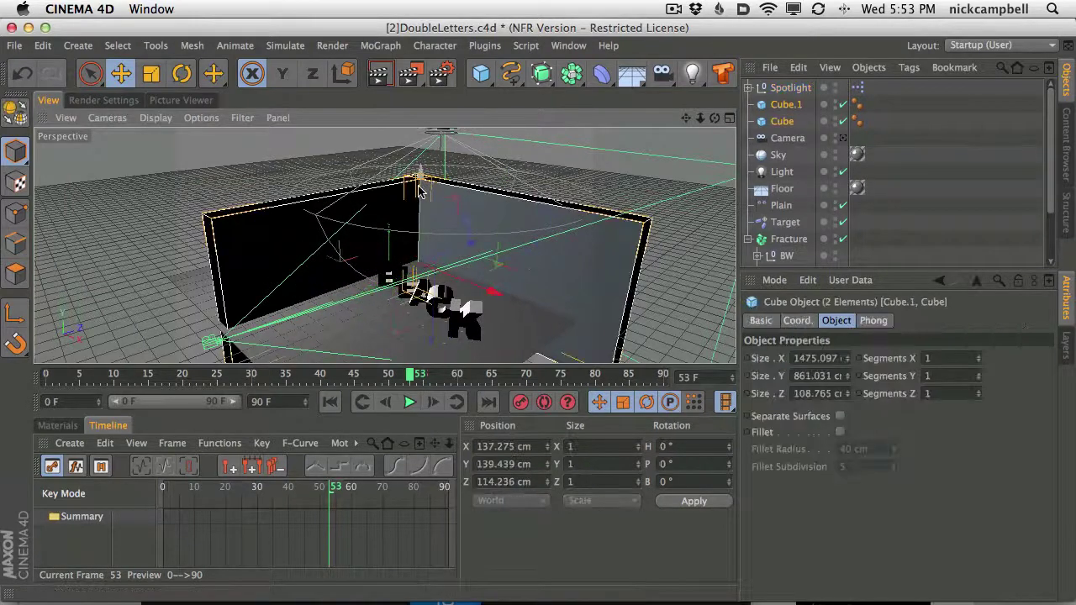
{"action": "left_click_drag", "start_coordinate": [422, 190], "coordinate": [425, 164]}
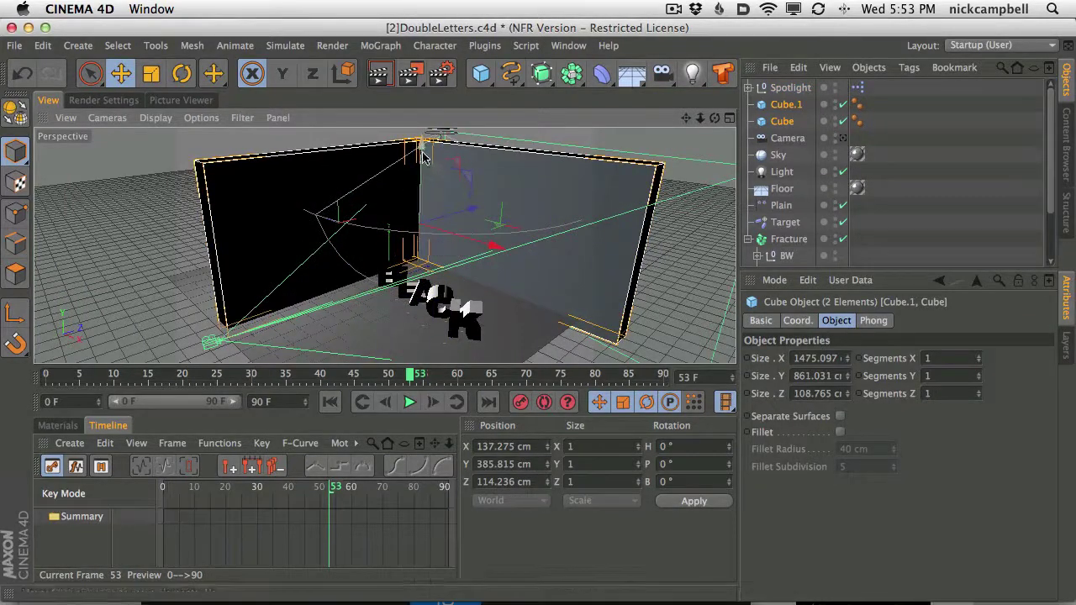
- Set the spotlight's distance to 698 and its size to 82
{"action": "left_click", "coordinate": [780, 93]}
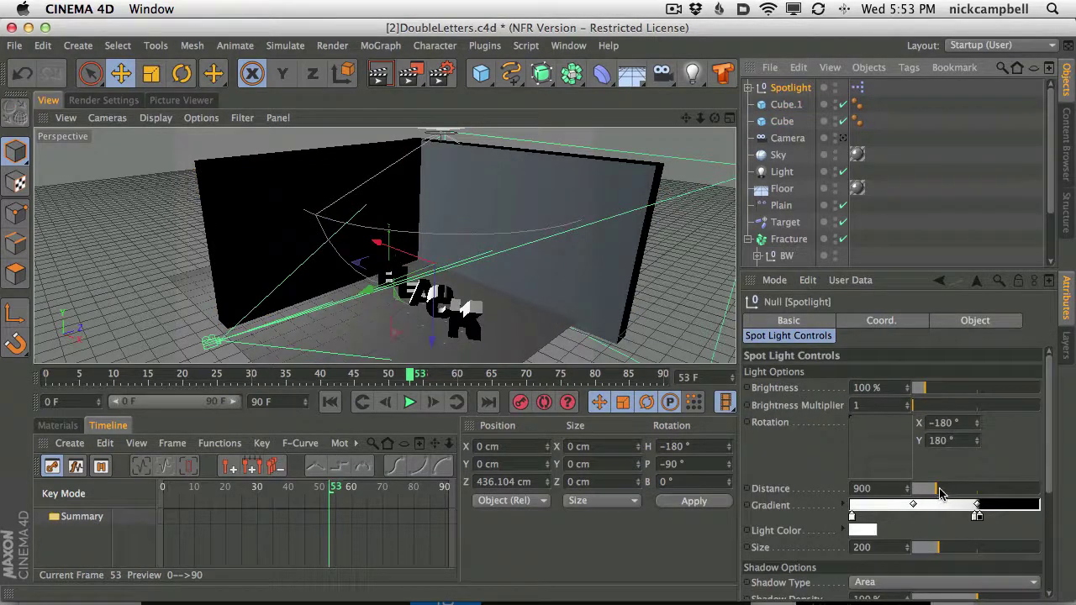
{"action": "left_click_drag", "start_coordinate": [940, 493], "coordinate": [930, 496]}
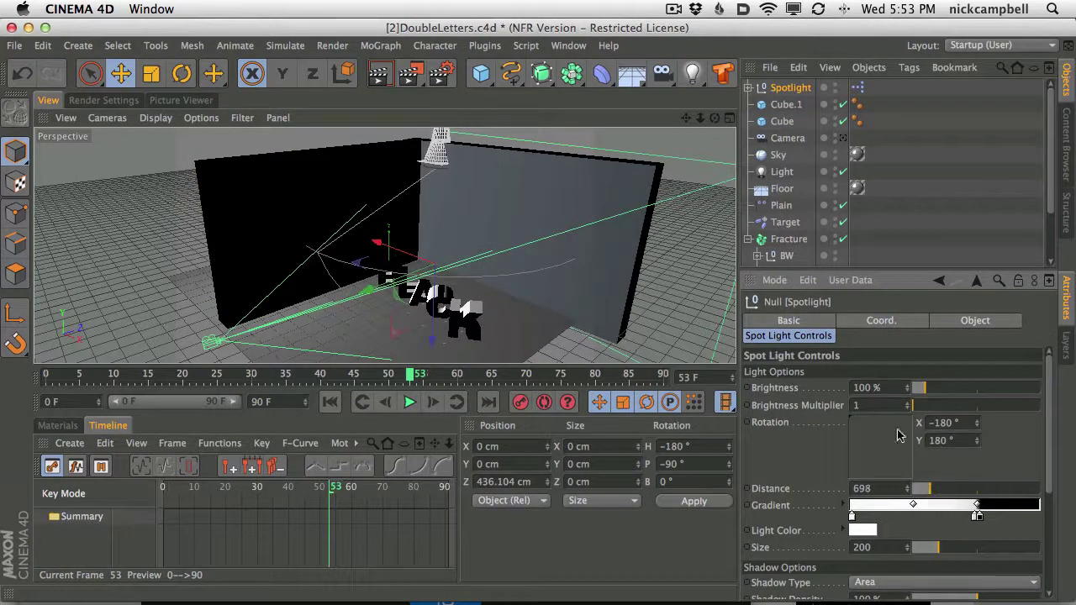
{"action": "left_click_drag", "start_coordinate": [1045, 441], "coordinate": [1033, 485]}
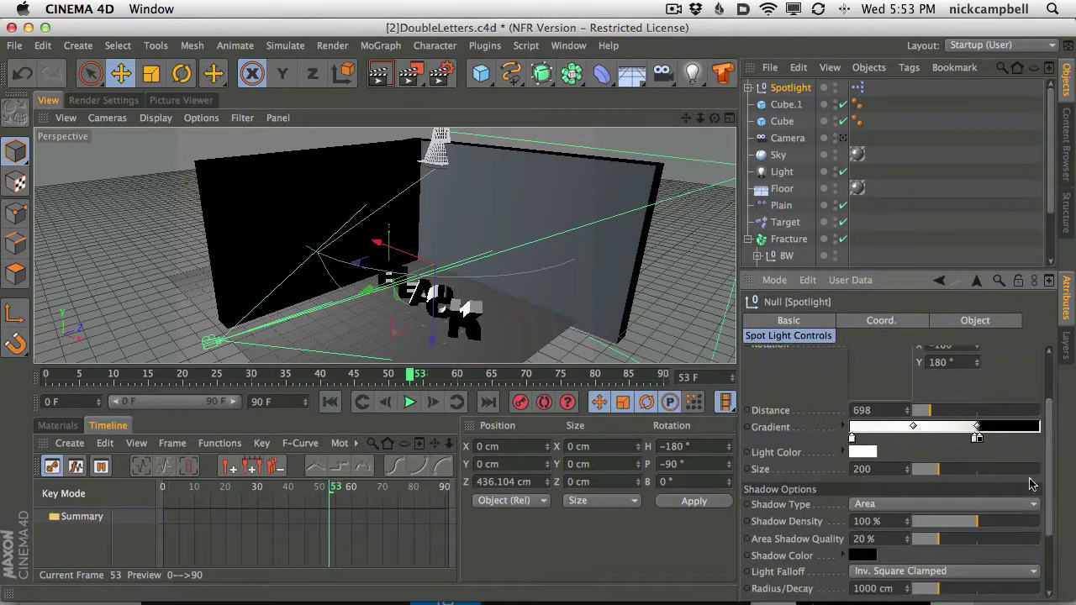
{"action": "left_click_drag", "start_coordinate": [935, 476], "coordinate": [926, 476]}
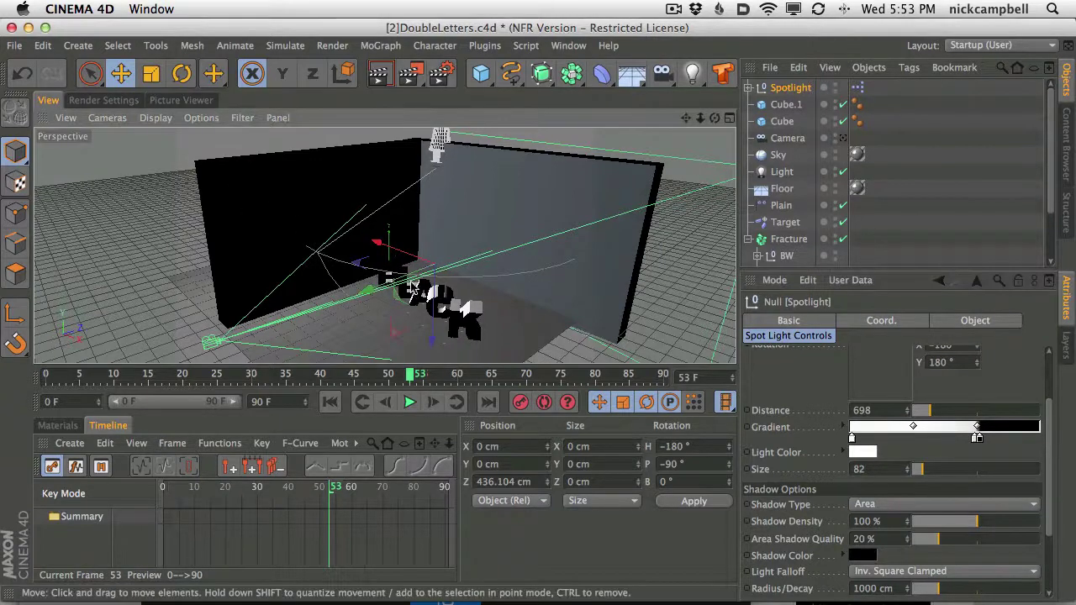
- Move the spotlight to about Y 129 cm and Z 295 cm, and test-render the view
{"action": "left_click_drag", "start_coordinate": [396, 286], "coordinate": [421, 268]}
{"action": "left_click", "coordinate": [386, 83]}
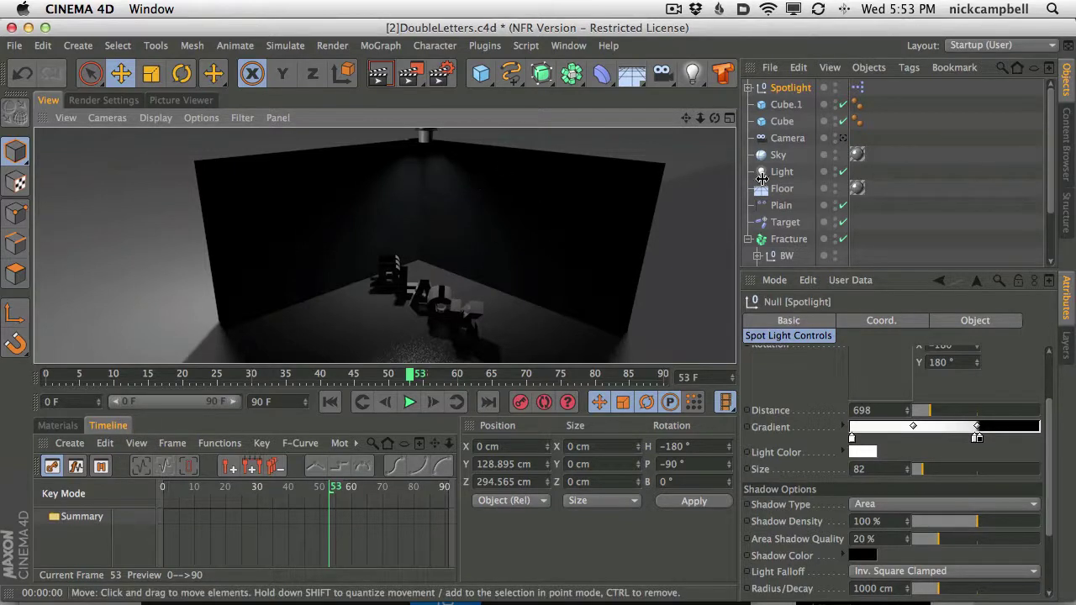
{"action": "left_click", "coordinate": [783, 89]}
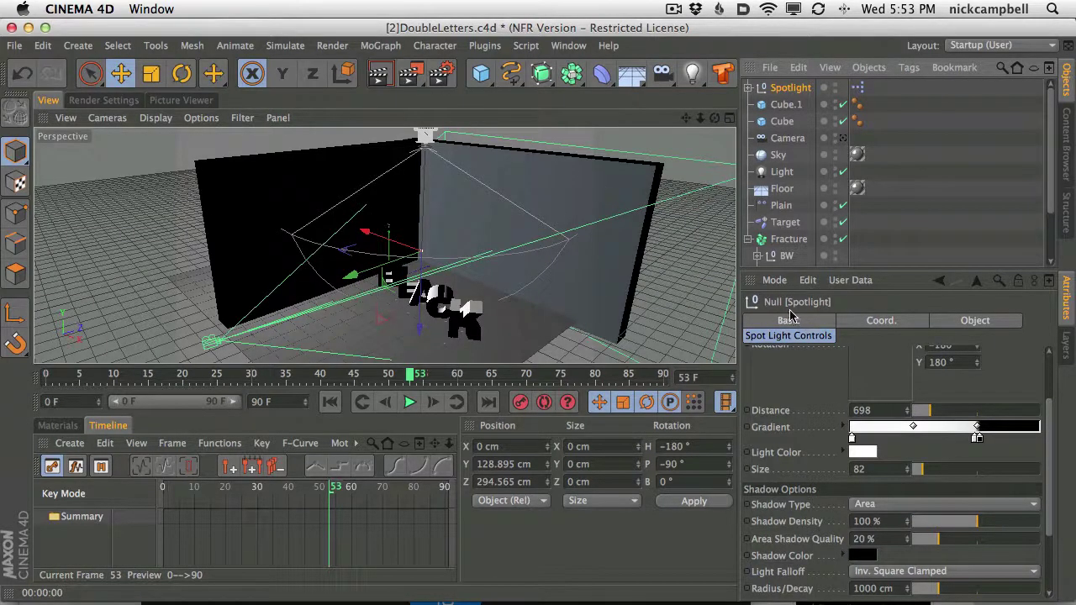
- Create a new default material and apply it to both walls, checking the lighting with a test render
{"action": "left_click", "coordinate": [63, 426]}
{"action": "left_click", "coordinate": [67, 443]}
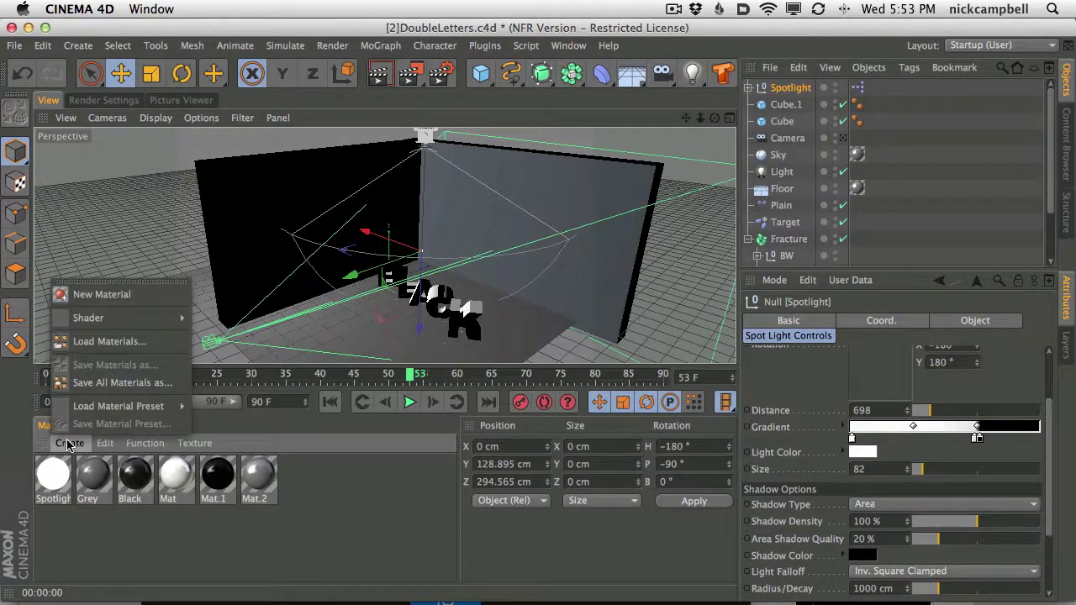
{"action": "left_click", "coordinate": [84, 291]}
{"action": "left_click_drag", "start_coordinate": [59, 479], "coordinate": [287, 219]}
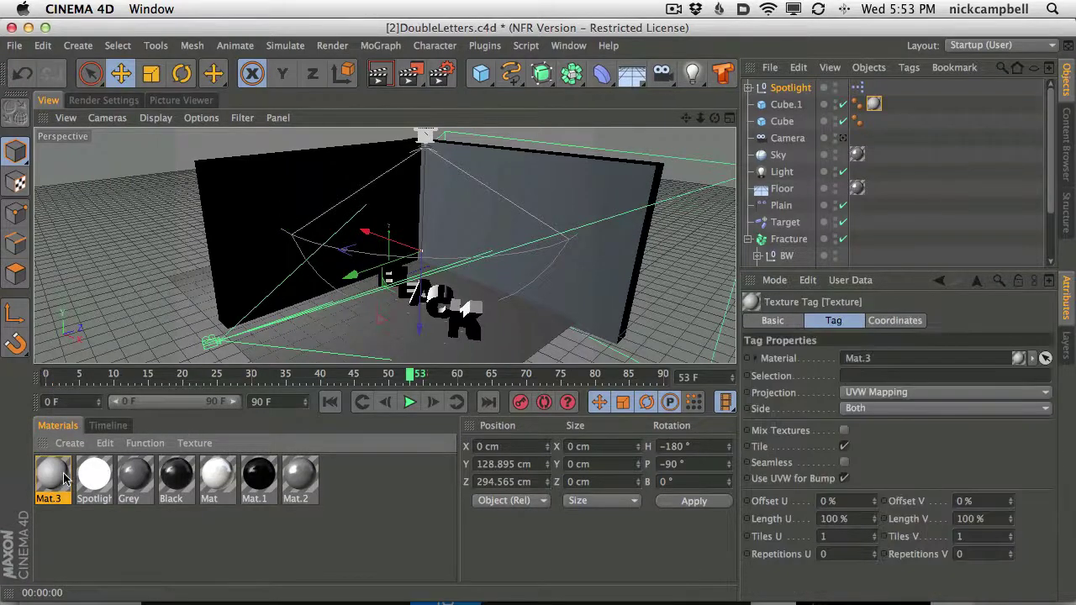
{"action": "left_click_drag", "start_coordinate": [577, 194], "coordinate": [567, 204]}
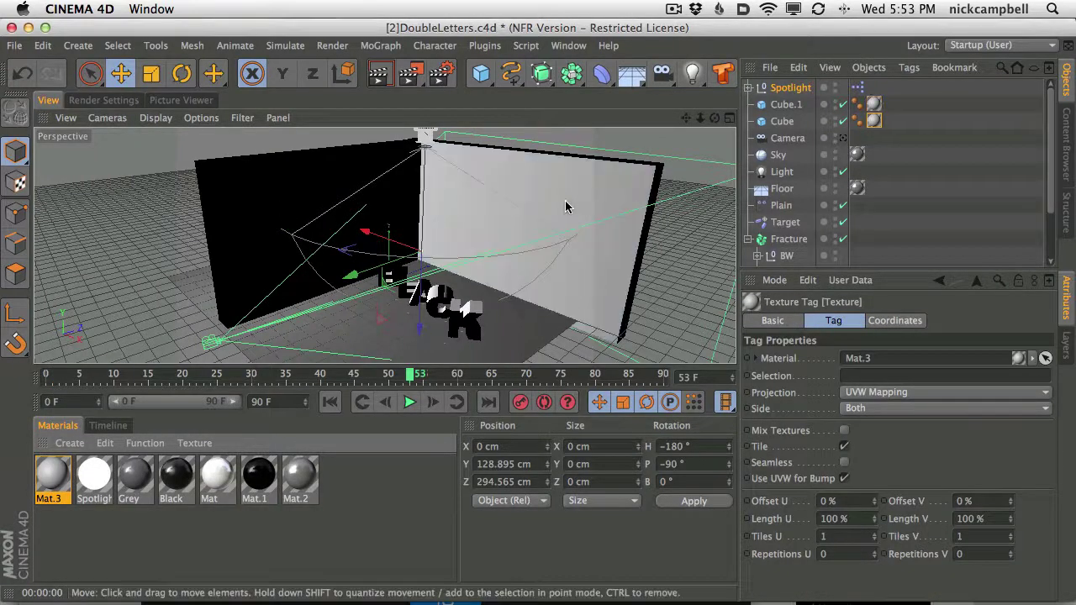
{"action": "left_click", "coordinate": [381, 81]}
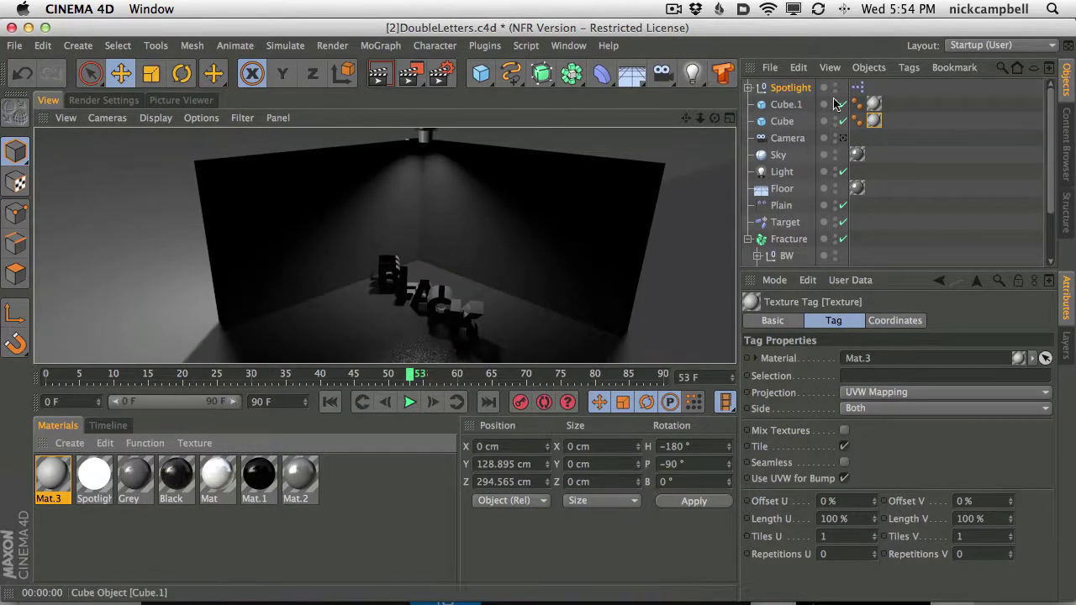
- Shift the spotlight to about X 98 cm, away from the room's corner, and test-render the view
{"action": "left_click", "coordinate": [457, 263]}
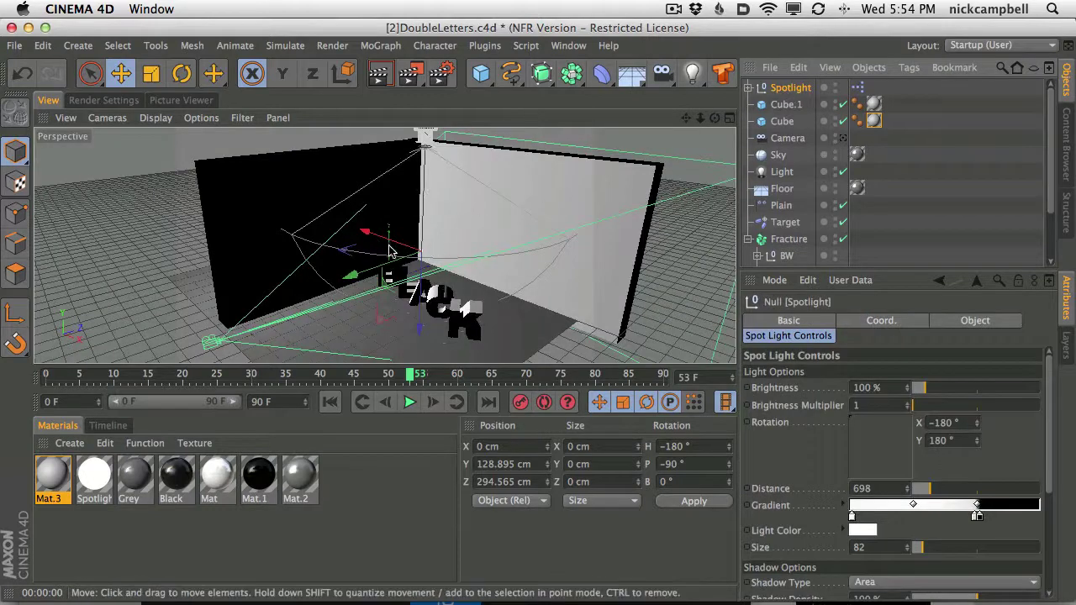
{"action": "left_click_drag", "start_coordinate": [393, 241], "coordinate": [409, 244]}
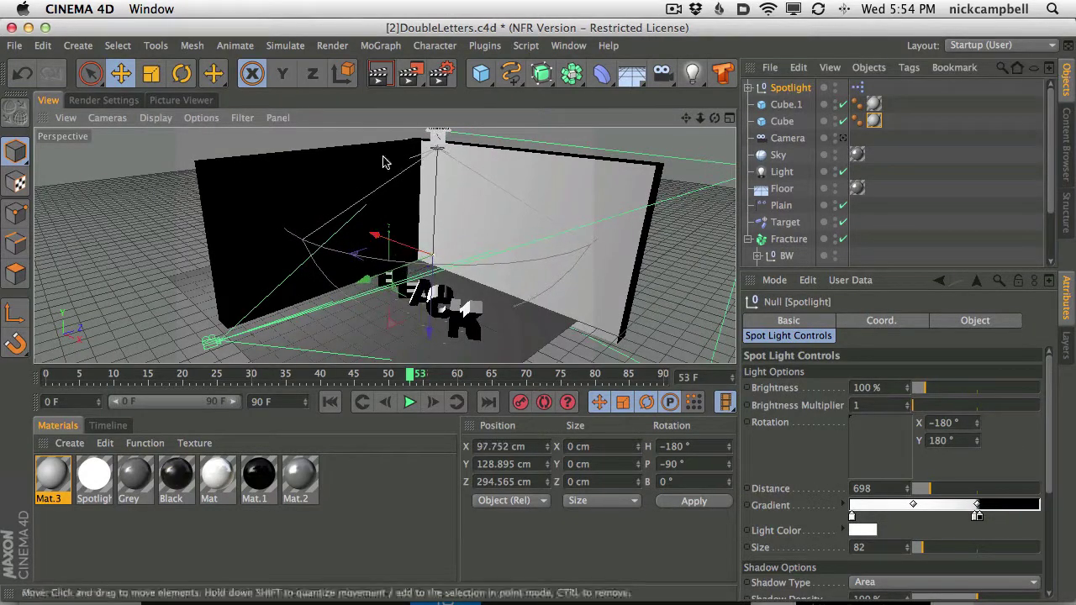
{"action": "left_click", "coordinate": [398, 76]}
{"action": "left_click", "coordinate": [378, 76]}
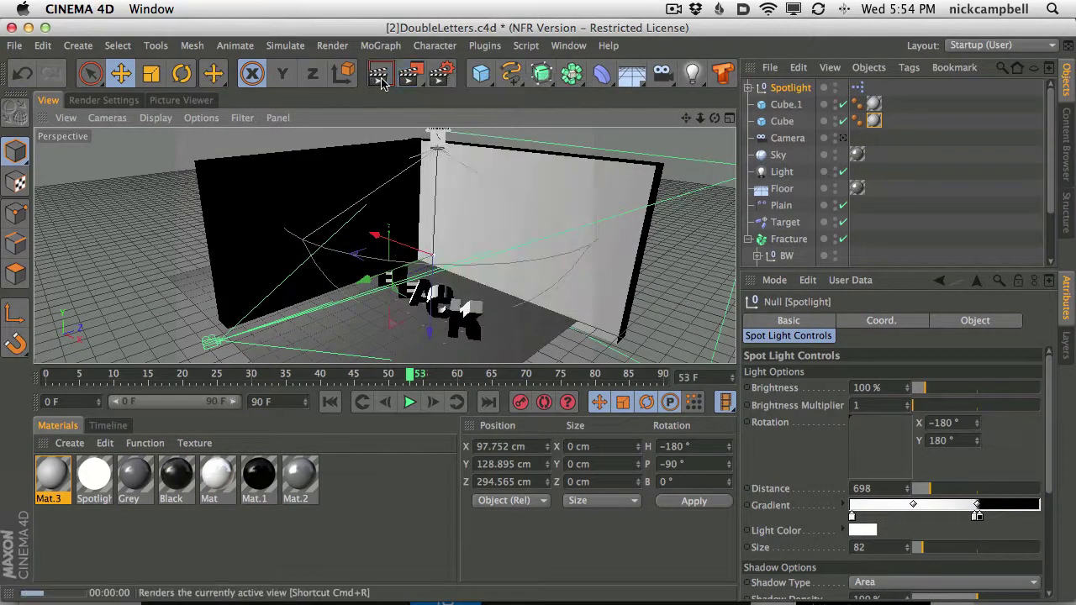
- Test-render the lettering through the scene camera and return to the free perspective view
{"action": "left_click", "coordinate": [843, 138]}
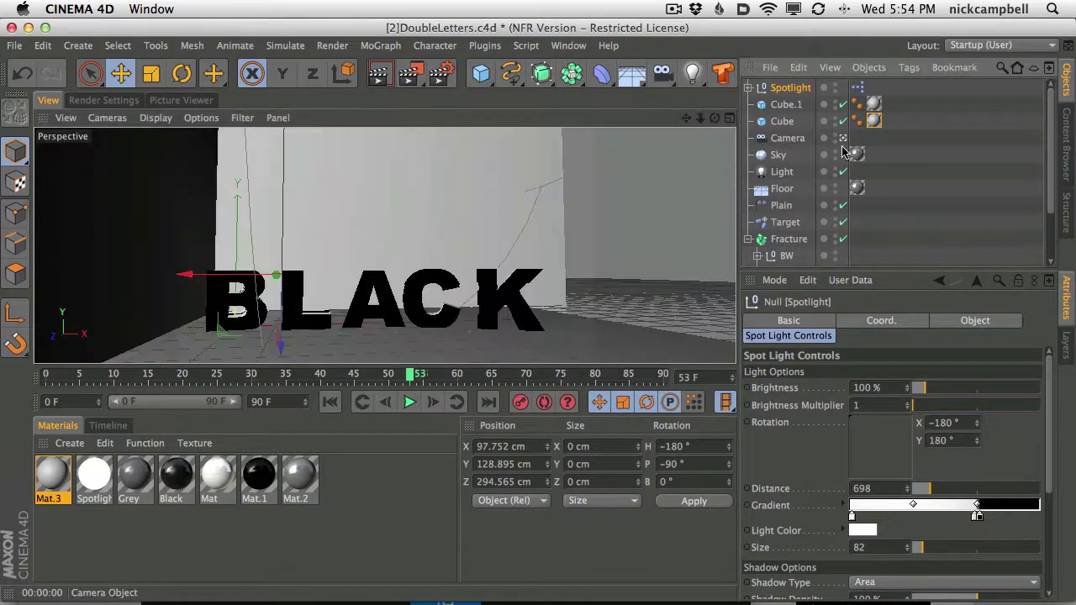
{"action": "left_click", "coordinate": [379, 76]}
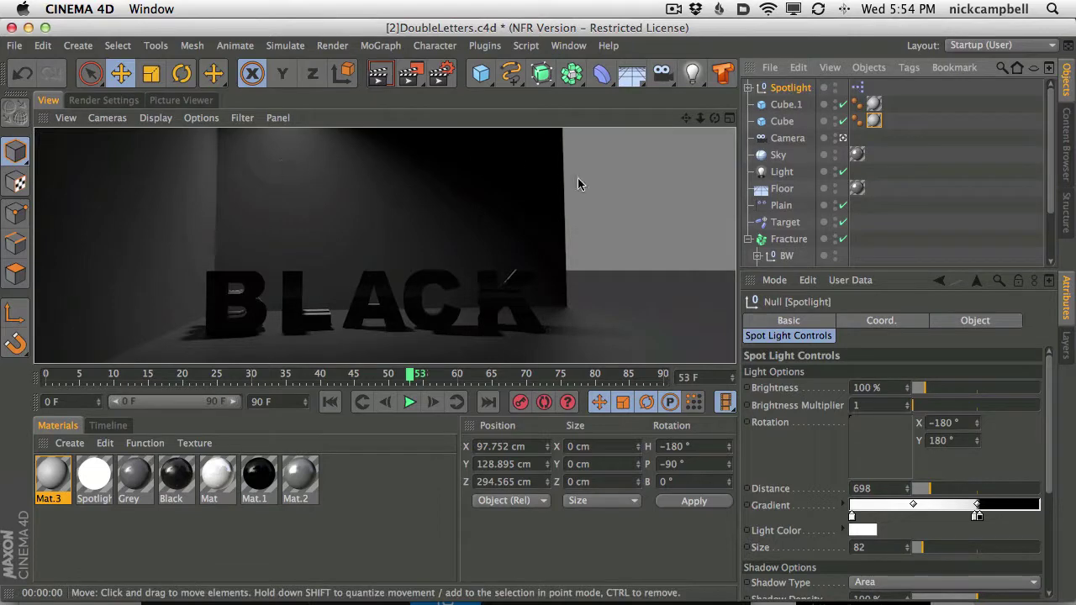
{"action": "left_click", "coordinate": [843, 138]}
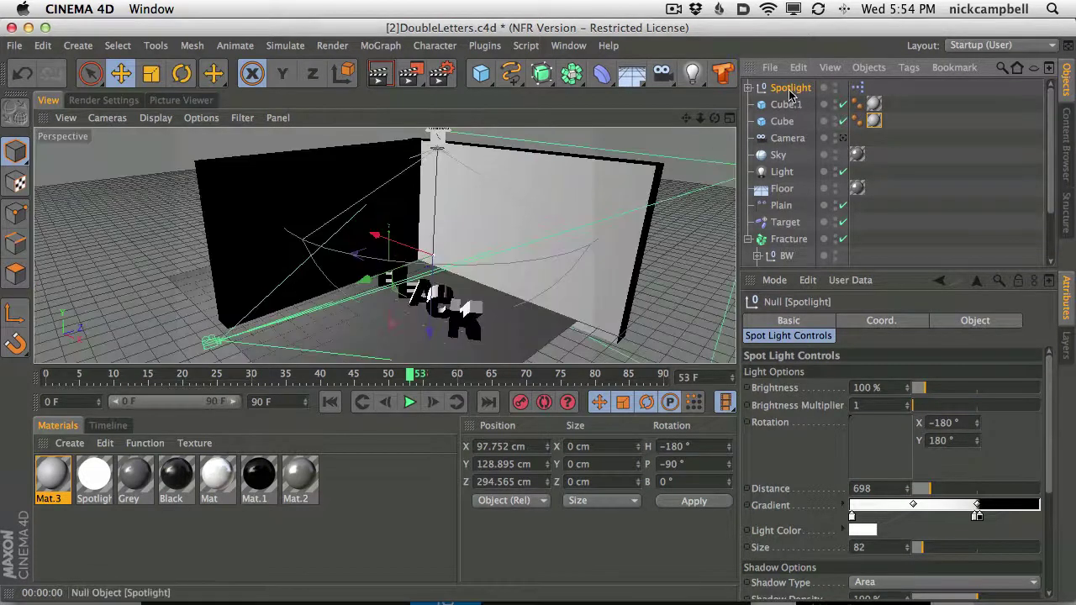
- Narrow the spotlight's light cone and move the whole fixture to about Z 328 cm, checking it with a test render
{"action": "left_click", "coordinate": [435, 149]}
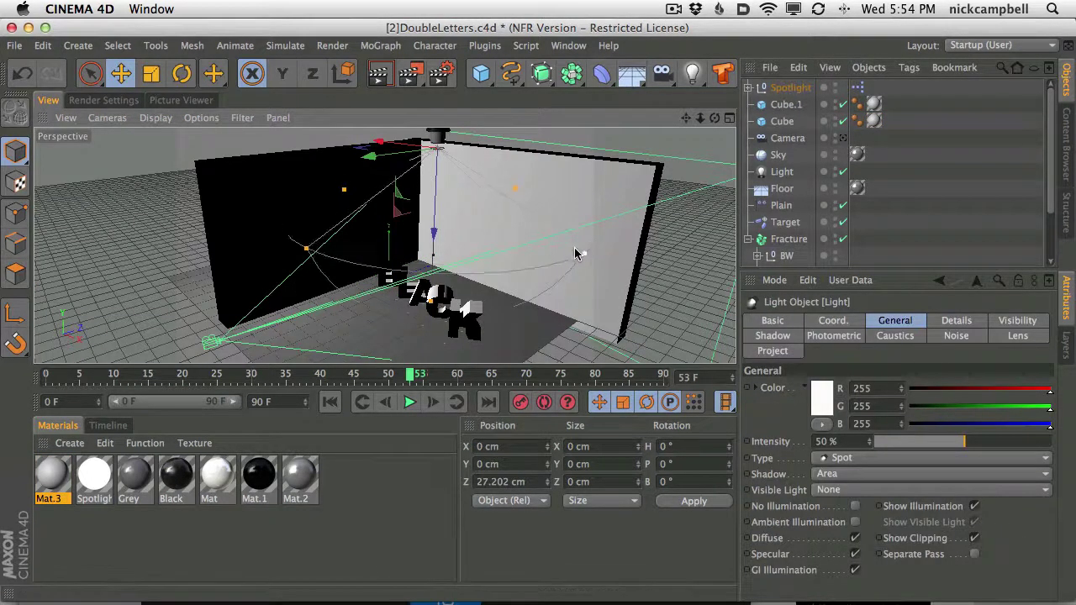
{"action": "left_click_drag", "start_coordinate": [575, 254], "coordinate": [509, 307]}
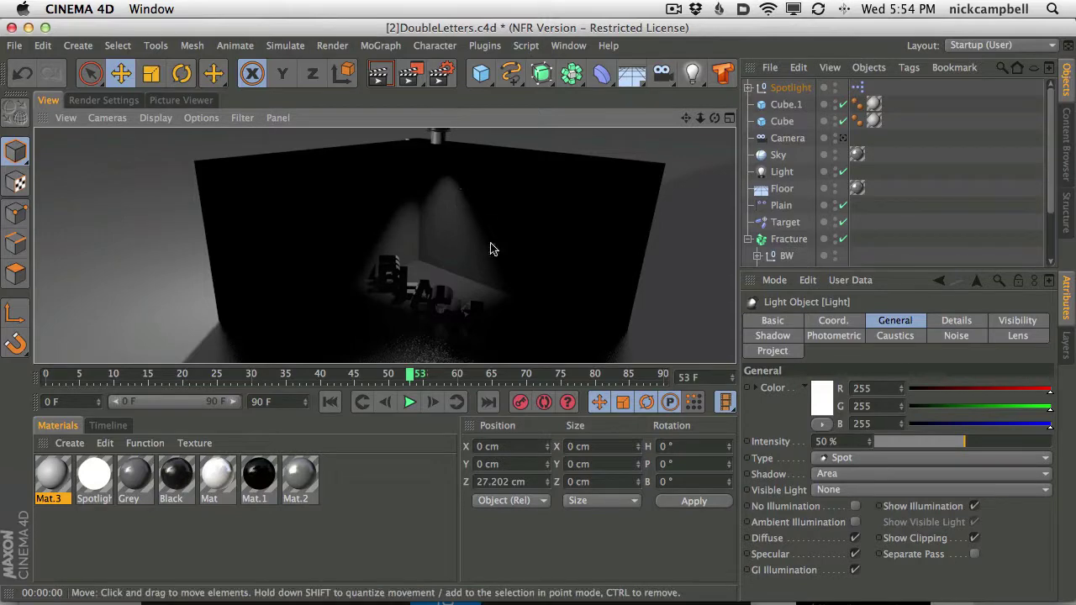
{"action": "left_click", "coordinate": [790, 87]}
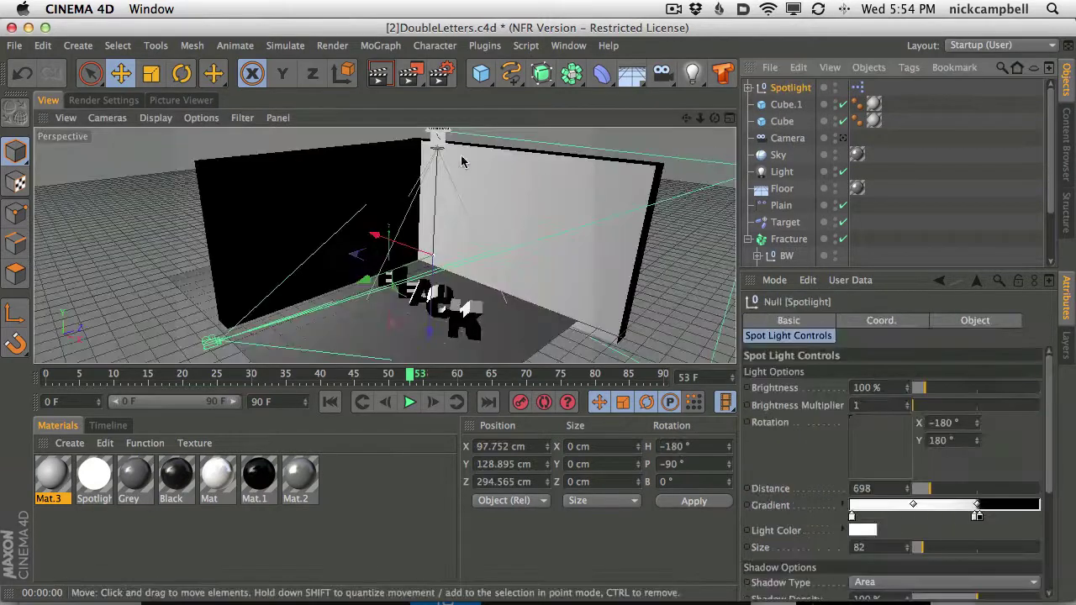
{"action": "mouse_move", "coordinate": [405, 265]}
{"action": "left_mouse_down"}
{"action": "mouse_move", "coordinate": [419, 258]}
{"action": "mouse_move", "coordinate": [410, 248]}
{"action": "left_mouse_up"}
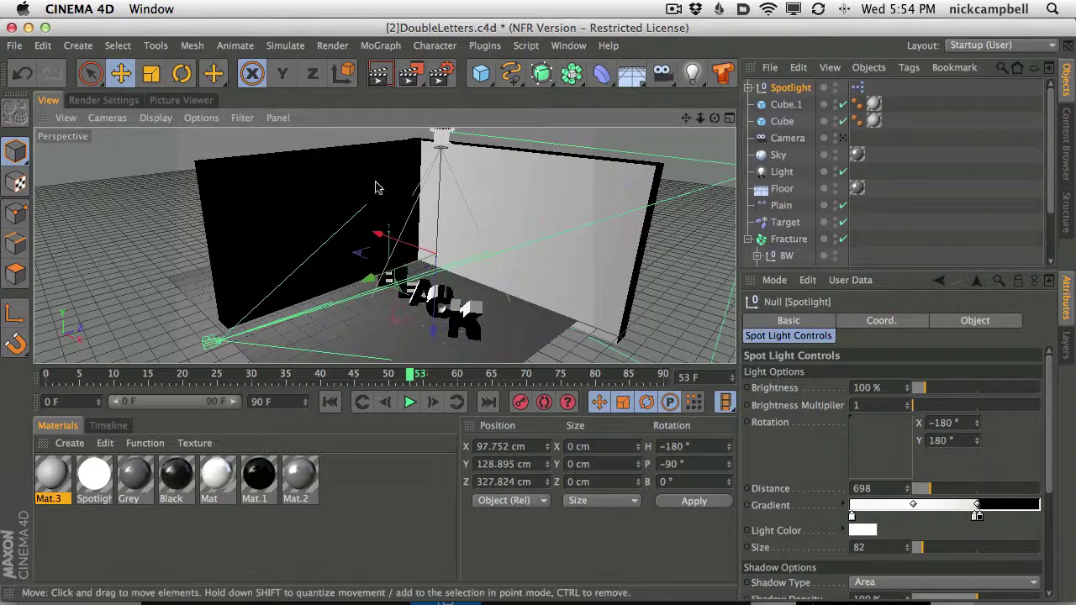
{"action": "left_click", "coordinate": [378, 74]}
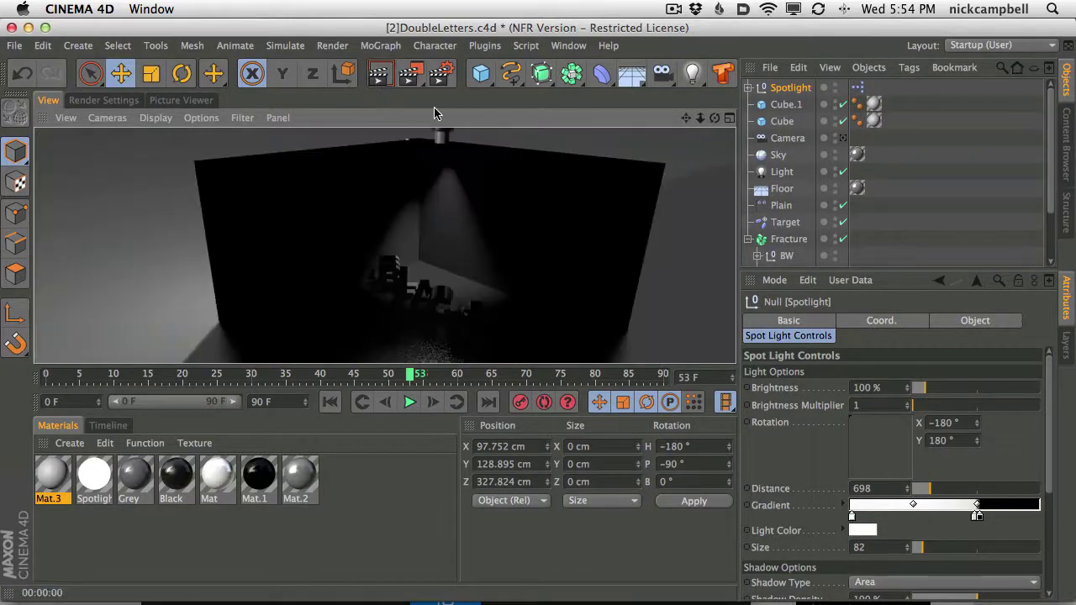
- Duplicate the spotlight twice in a row along the light-coloured wall, the outermost copy at about X 734 cm, and test-render
{"action": "left_click", "coordinate": [777, 89]}
{"action": "key", "text": "super+c"}
{"action": "key", "text": "super+v"}
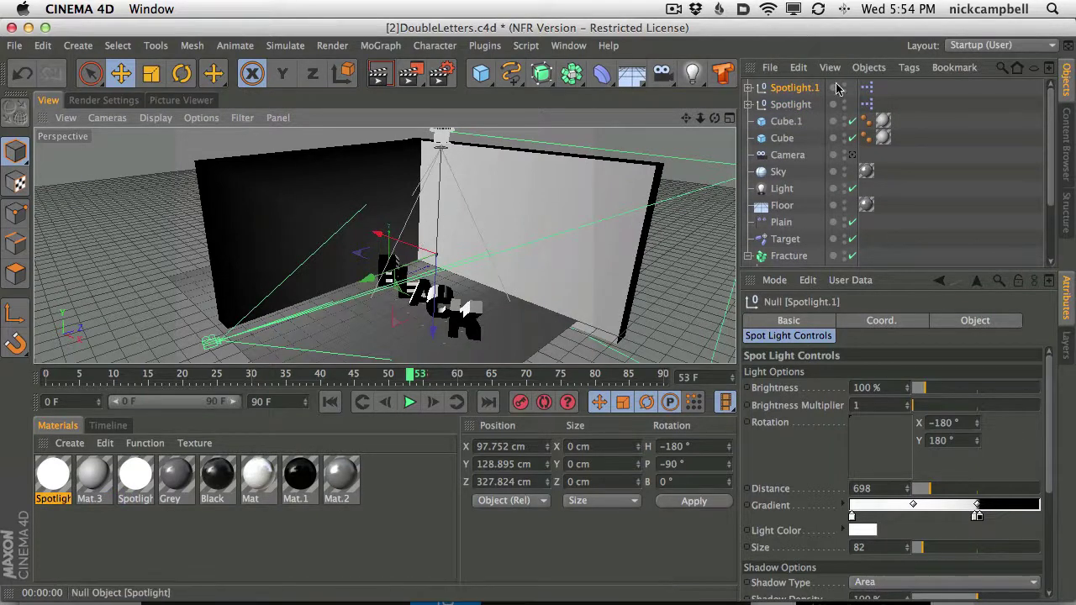
{"action": "left_click_drag", "start_coordinate": [405, 246], "coordinate": [490, 274]}
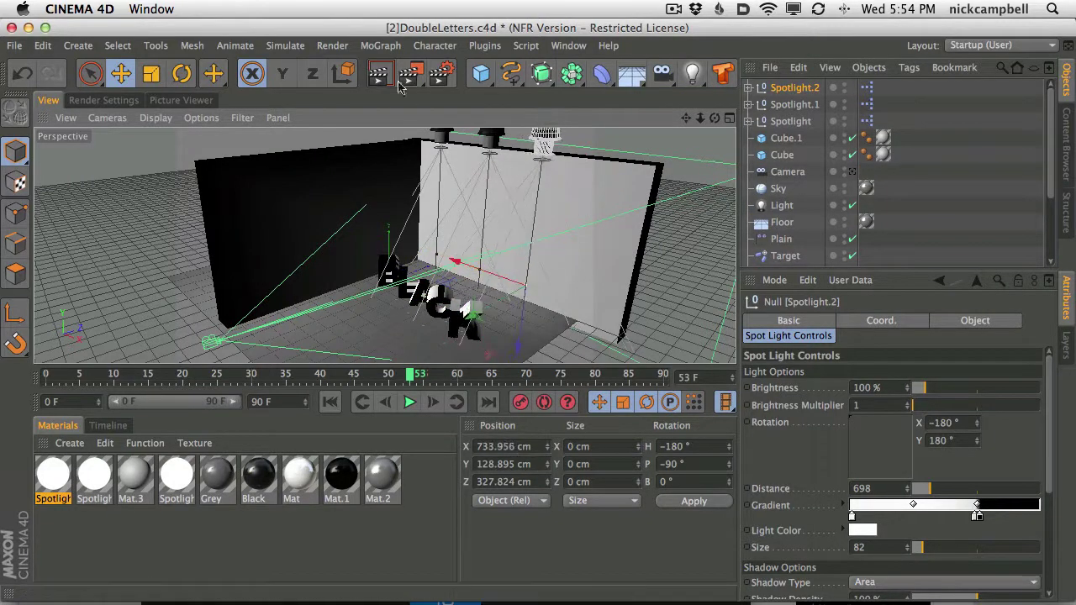
{"action": "left_click", "coordinate": [378, 73]}
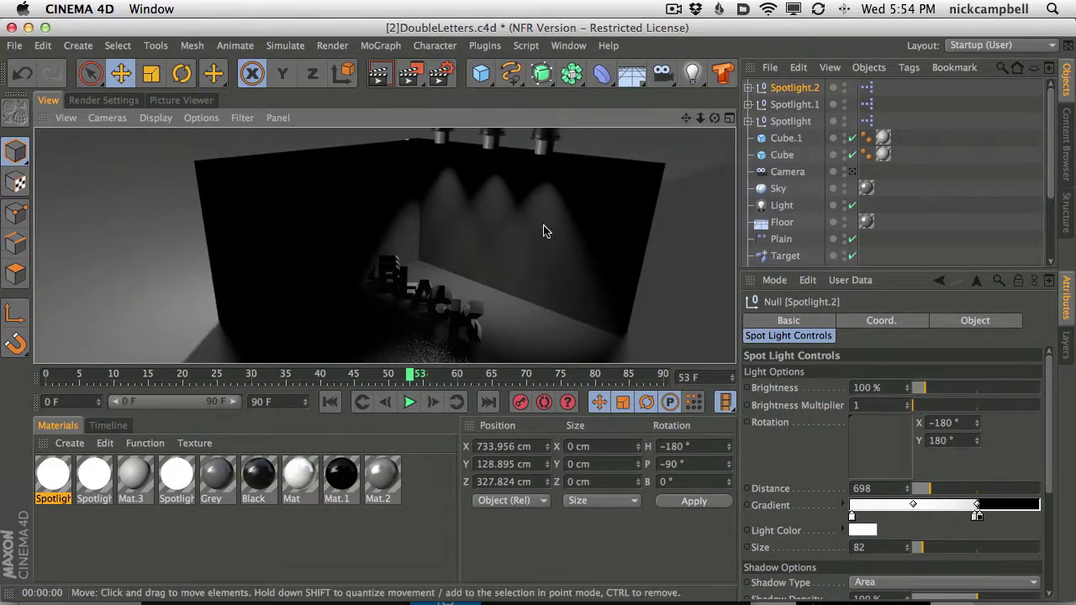
- Delete the outermost spotlight copy and move the remaining copy along the wall to about X 633 cm
{"action": "key", "text": "Delete"}
{"action": "left_click", "coordinate": [791, 90]}
{"action": "left_click_drag", "start_coordinate": [460, 264], "coordinate": [499, 245]}
{"action": "left_click", "coordinate": [379, 73]}
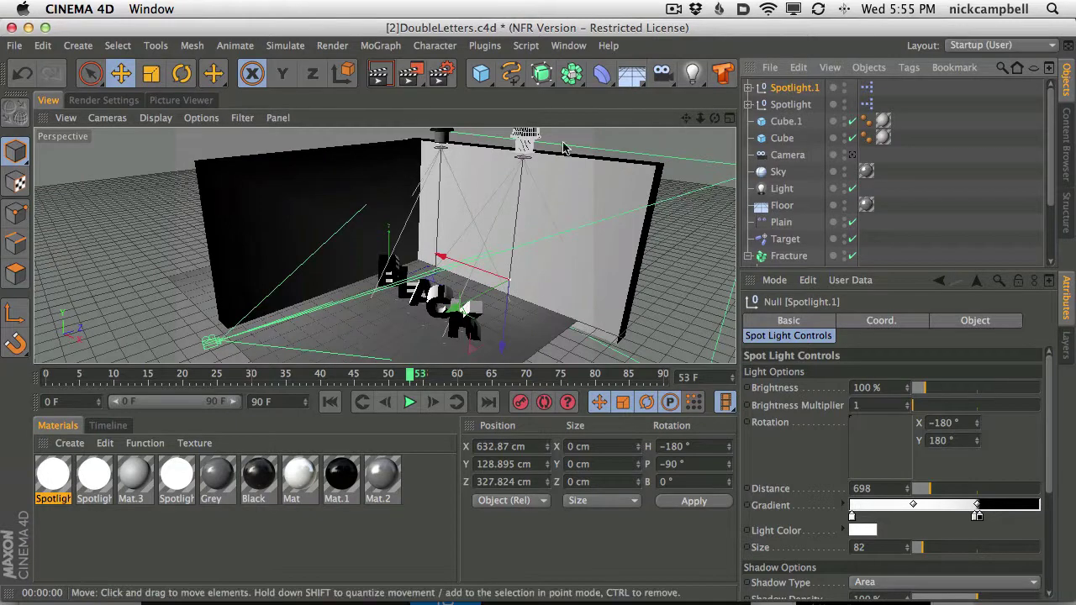
- Add two more spotlight copies along the other wall, the outer one at about X -71 cm and Z -459 cm, and test-render
{"action": "key", "text": "ctrl+v"}
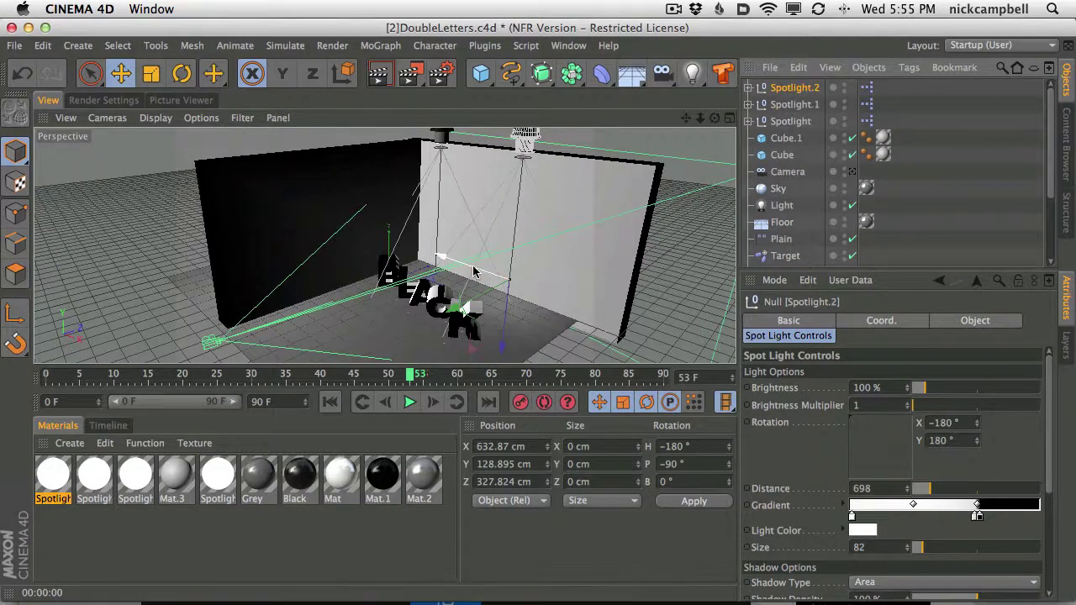
{"action": "left_click_drag", "start_coordinate": [475, 269], "coordinate": [290, 309]}
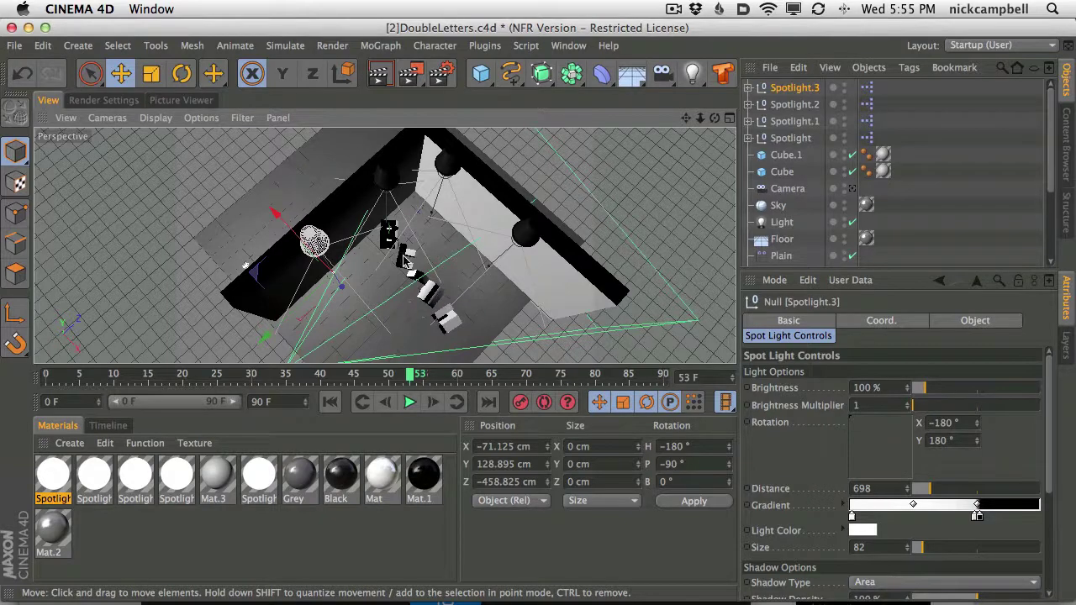
{"action": "left_click_drag", "start_coordinate": [433, 290], "coordinate": [346, 80], "text": "alt"}
{"action": "left_click", "coordinate": [378, 79]}
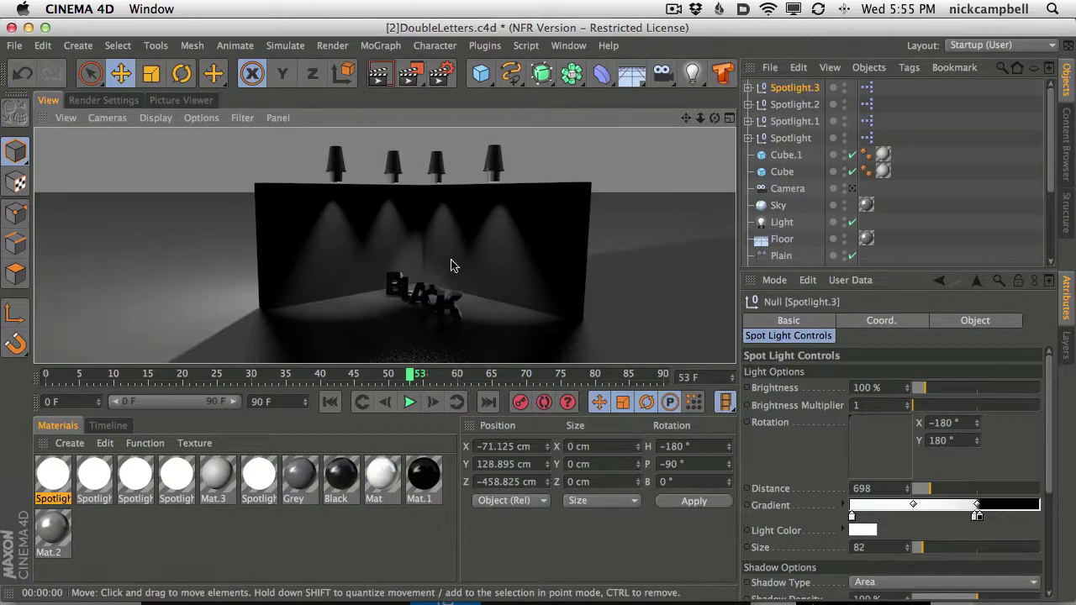
- Examine the spotlight layout from above and test-render the room from a closer front view
{"action": "left_click_drag", "start_coordinate": [573, 287], "coordinate": [416, 214], "text": "alt"}
{"action": "left_click", "coordinate": [411, 209]}
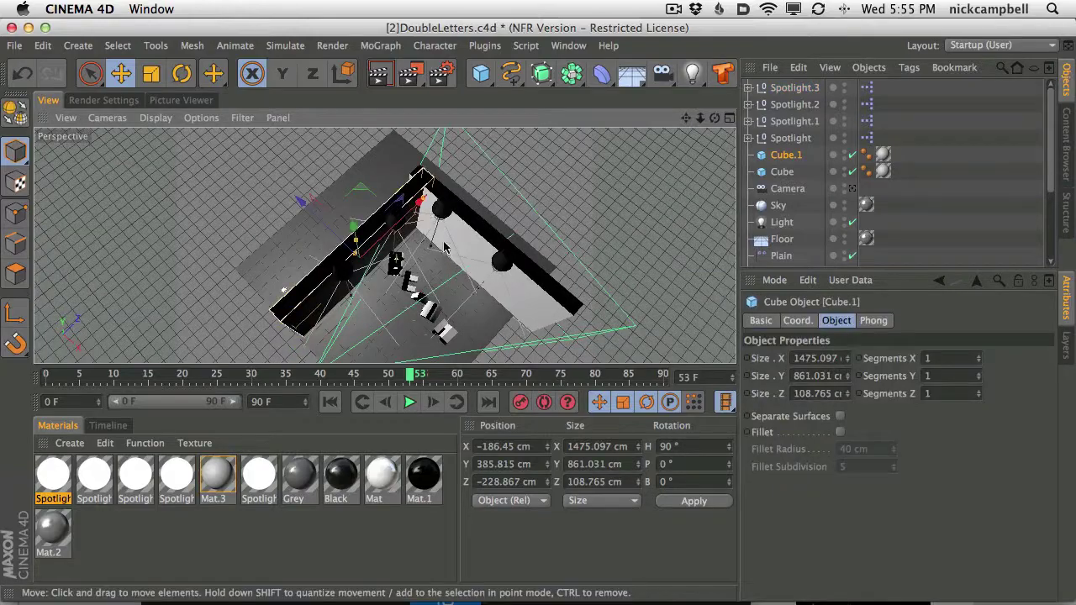
{"action": "left_click_drag", "start_coordinate": [445, 251], "coordinate": [450, 156], "text": "alt"}
{"action": "right_click_drag", "start_coordinate": [440, 265], "coordinate": [404, 116], "text": "alt"}
{"action": "left_click", "coordinate": [380, 74]}
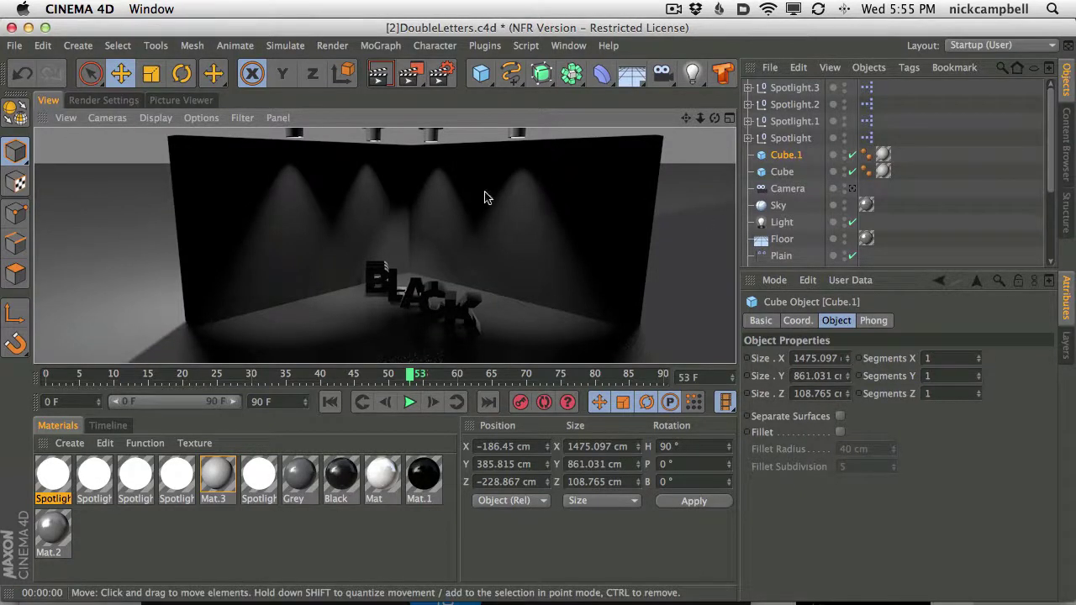
- Rotate both wall cubes and all four spotlights together to a heading of about 306.4°, judging the angle through the camera
{"action": "mouse_move", "coordinate": [437, 254]}
{"action": "left_mouse_down", "text": "alt"}
{"action": "mouse_move", "coordinate": [443, 237]}
{"action": "mouse_move", "coordinate": [448, 373]}
{"action": "mouse_move", "coordinate": [459, 390]}
{"action": "mouse_move", "coordinate": [462, 283]}
{"action": "mouse_move", "coordinate": [522, 269]}
{"action": "left_mouse_up", "text": "alt"}
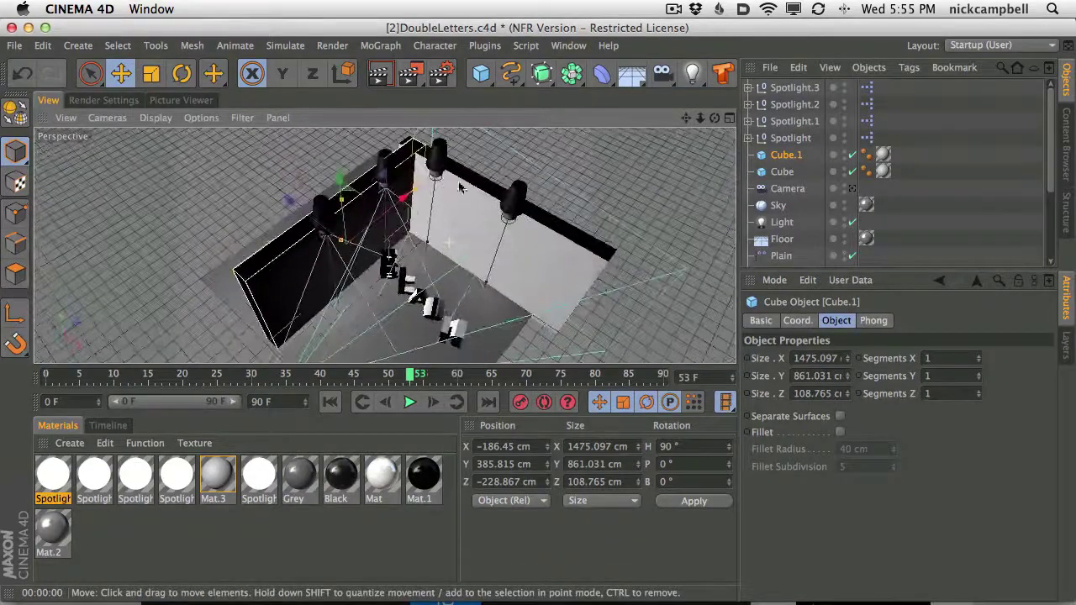
{"action": "left_click", "coordinate": [795, 138]}
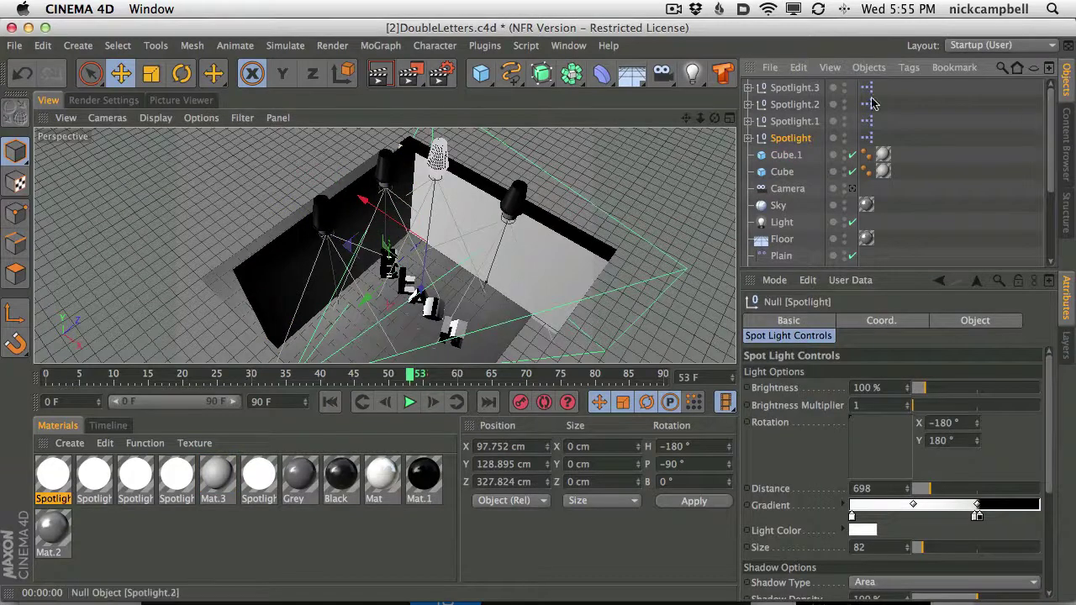
{"action": "left_click", "coordinate": [783, 172]}
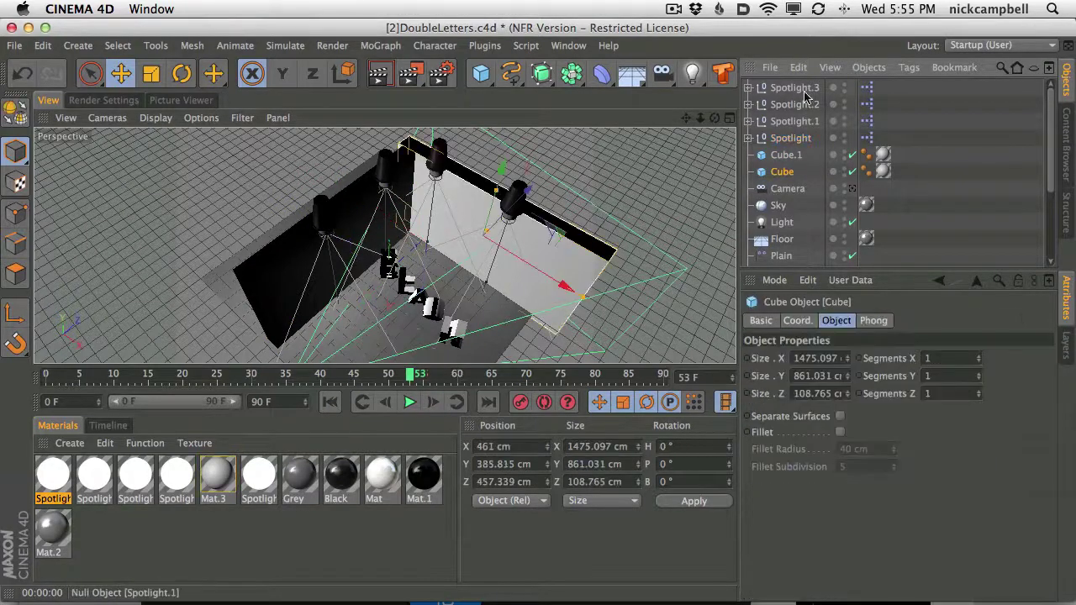
{"action": "left_click", "coordinate": [795, 88], "text": "shift"}
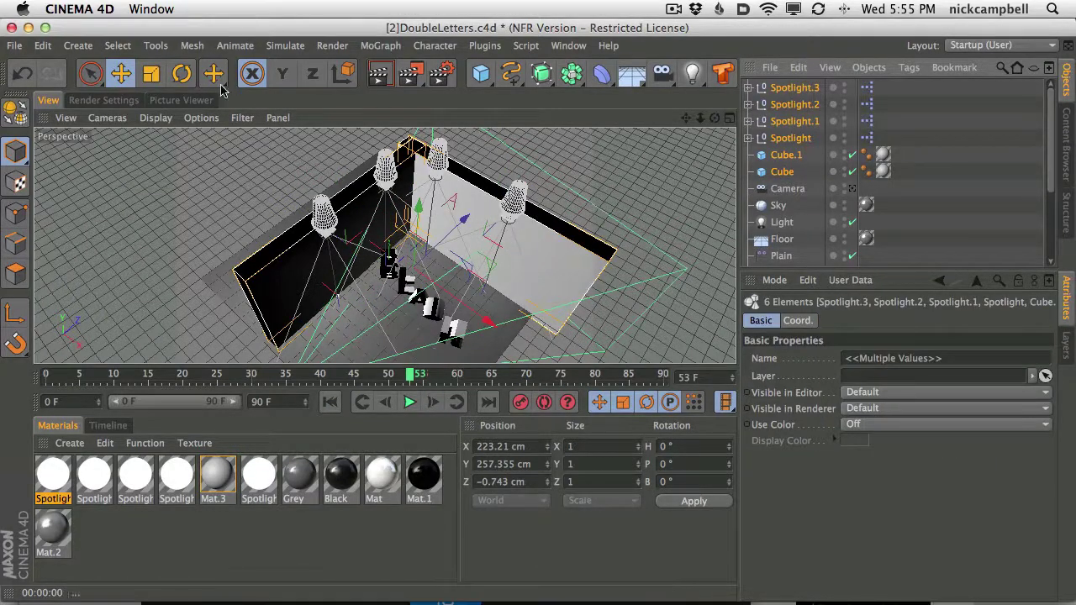
{"action": "key", "text": "r"}
{"action": "left_click", "coordinate": [853, 189]}
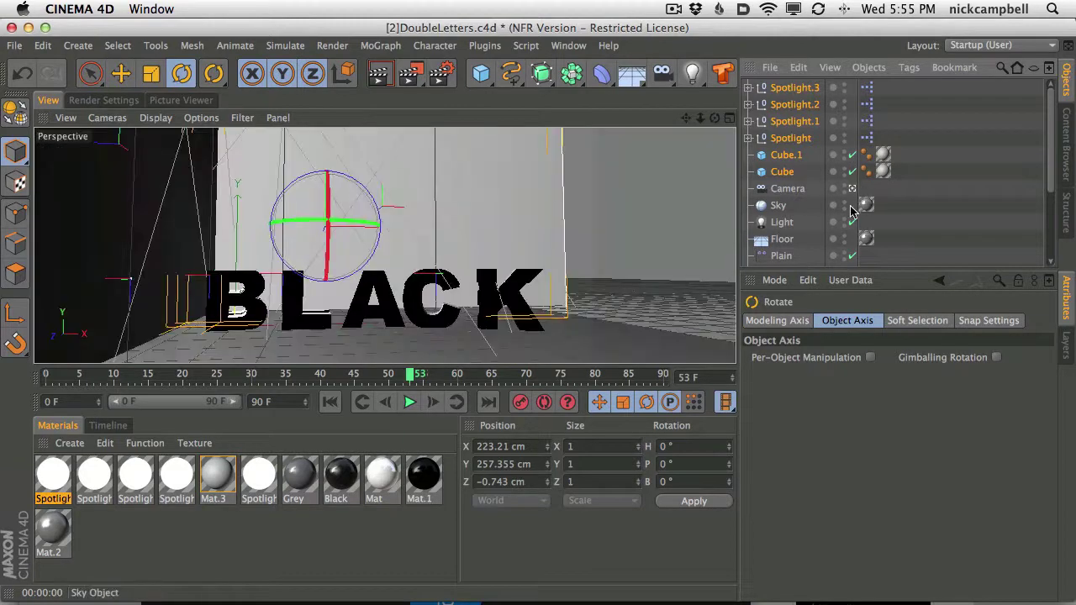
{"action": "left_click_drag", "start_coordinate": [348, 221], "coordinate": [255, 204]}
- Move the selected walls and spotlights to about X 337 cm and Z 143 cm behind the lettering, and test-render
{"action": "key", "text": "e"}
{"action": "key", "text": "y"}
{"action": "key", "text": "z"}
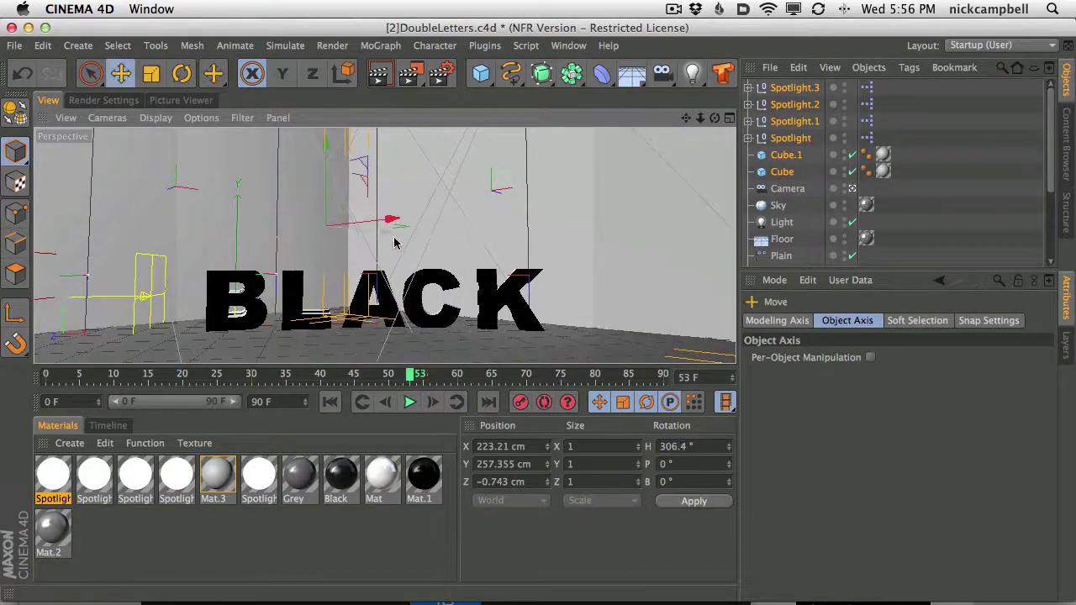
{"action": "left_click_drag", "start_coordinate": [380, 237], "coordinate": [423, 225]}
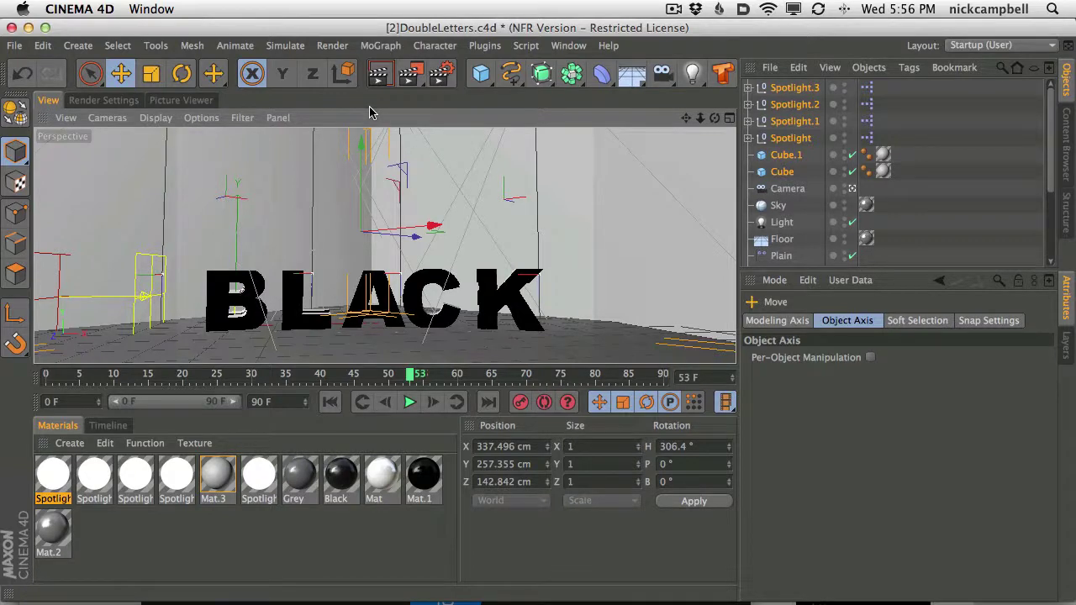
{"action": "left_click", "coordinate": [380, 74]}
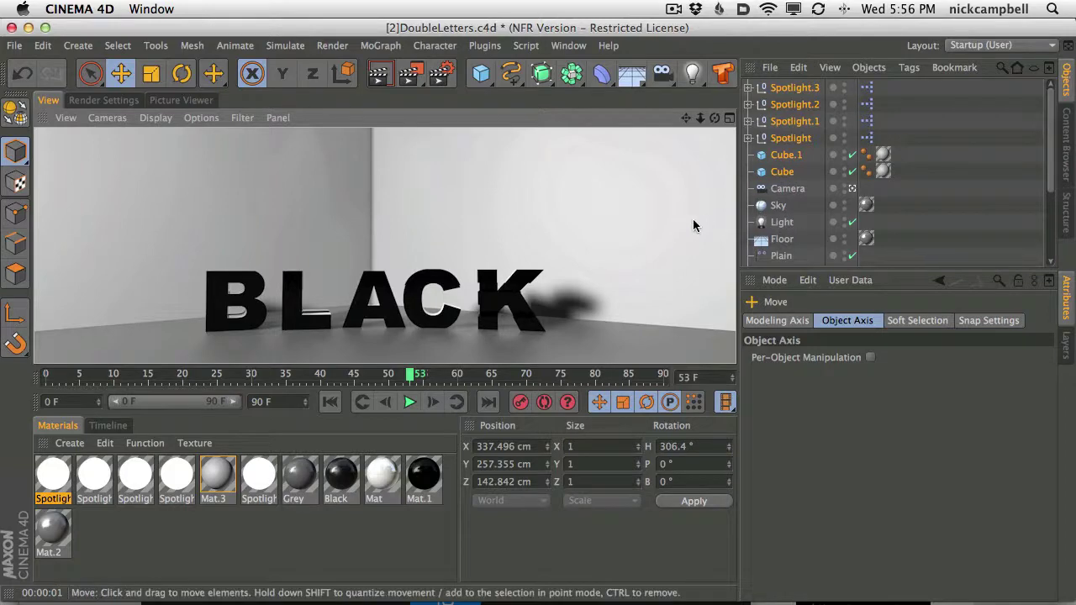
- Delete the omni light from the scene and test-render the lettering with only the spotlights
{"action": "scroll", "coordinate": [1054, 118], "scroll_direction": "down", "scroll_amount": 4}
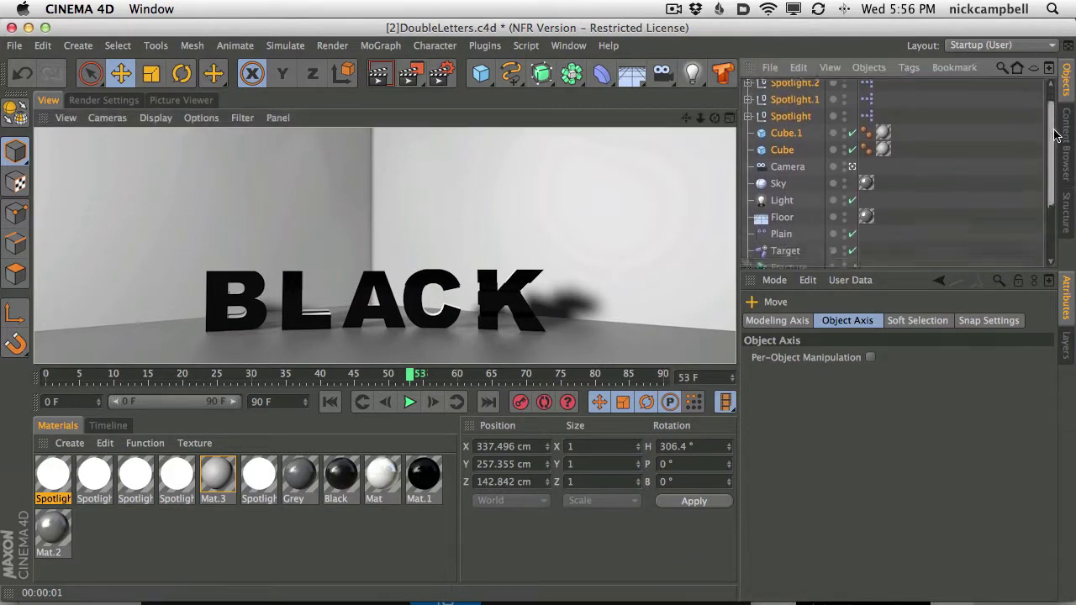
{"action": "left_click", "coordinate": [782, 153]}
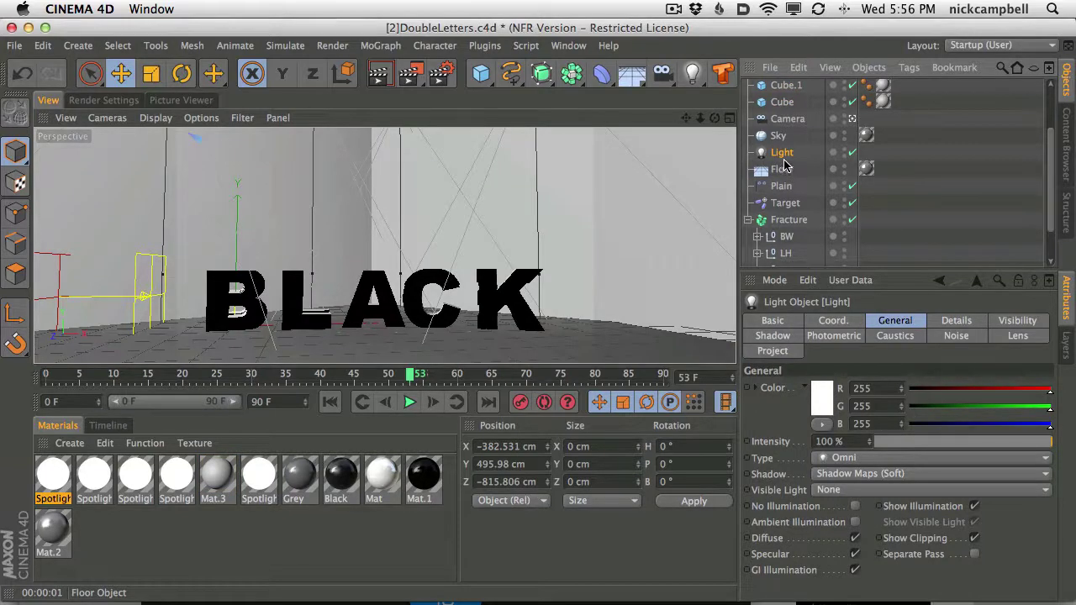
{"action": "key", "text": "Delete"}
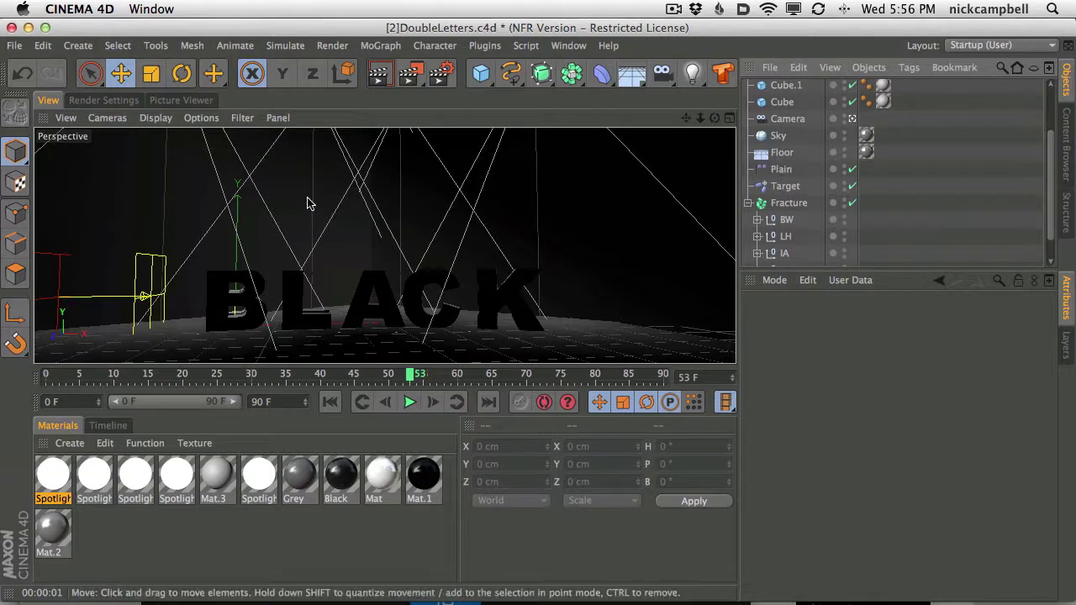
{"action": "left_click", "coordinate": [379, 74]}
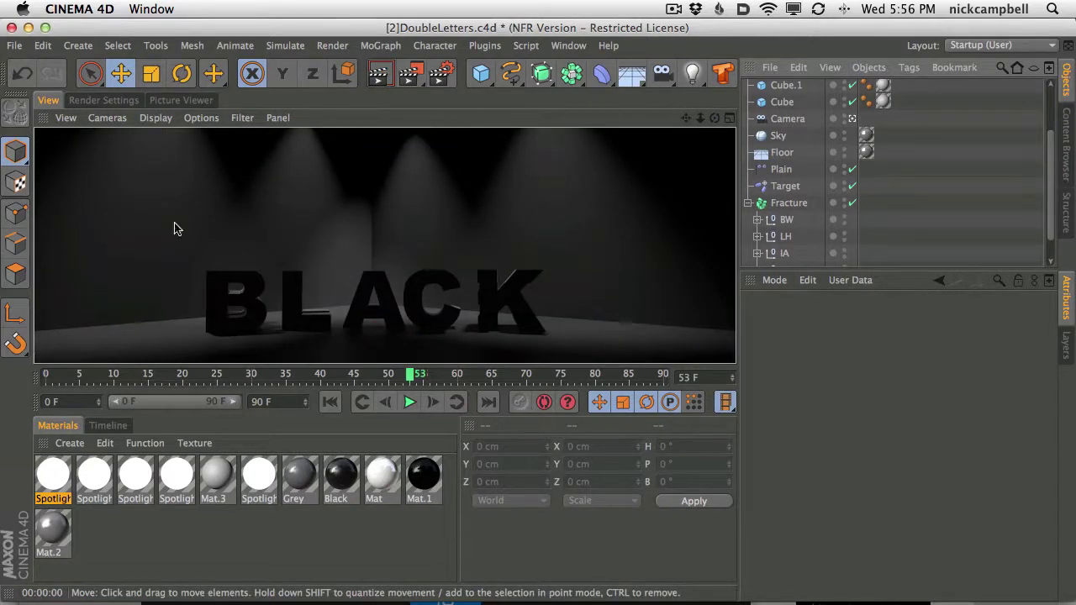
- Collapse the Fracture hierarchy and reframe the camera closely on the lettering from a slightly higher, angled viewpoint
{"action": "left_click_drag", "start_coordinate": [432, 281], "coordinate": [550, 255], "text": "alt"}
{"action": "left_click", "coordinate": [748, 202]}
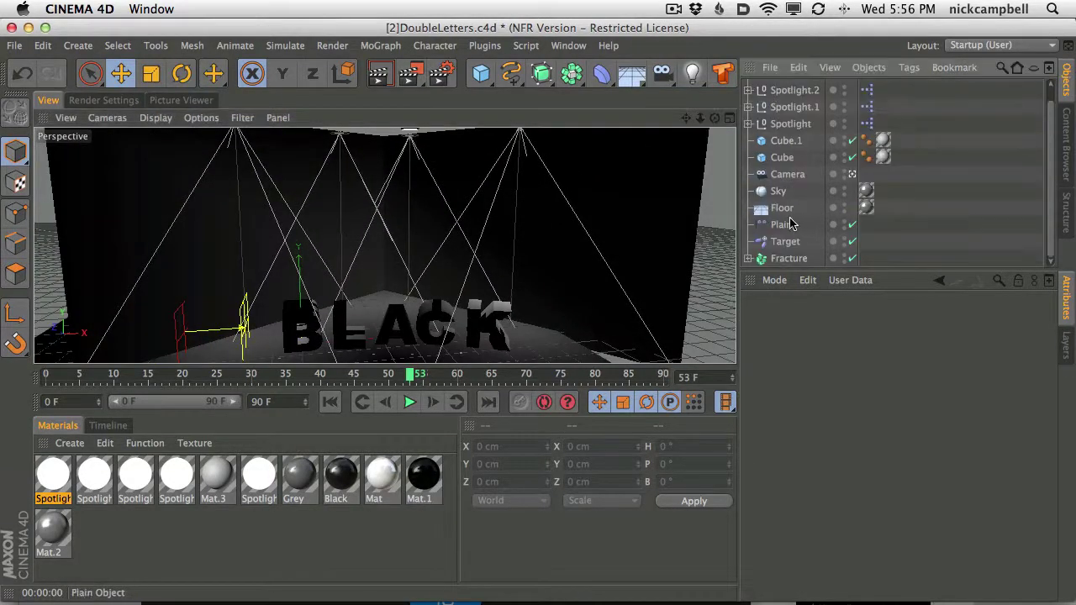
{"action": "left_click", "coordinate": [779, 192]}
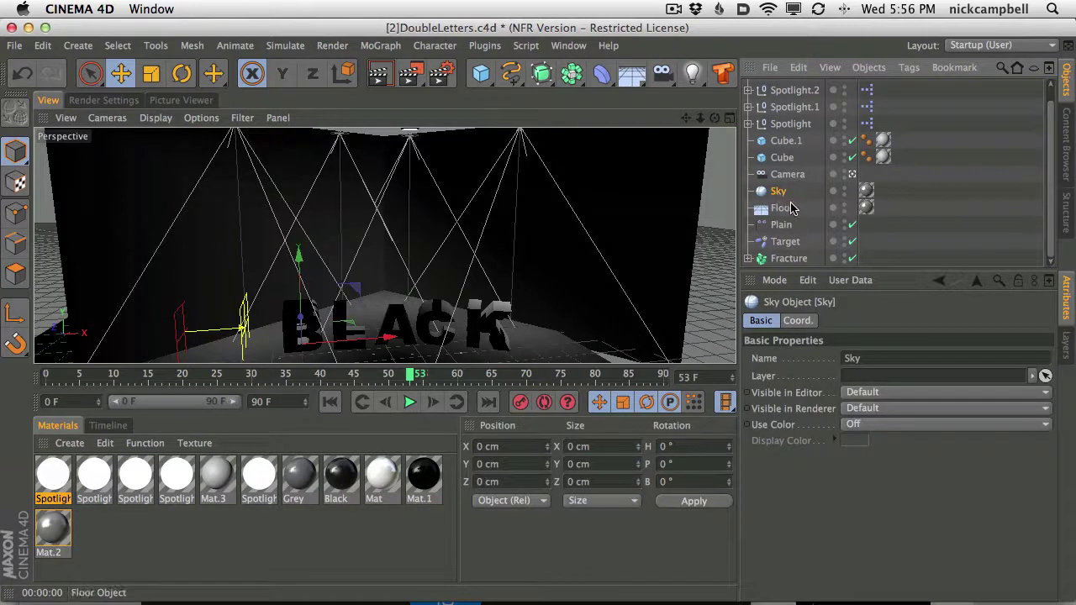
{"action": "left_click_drag", "start_coordinate": [1048, 164], "coordinate": [1053, 150]}
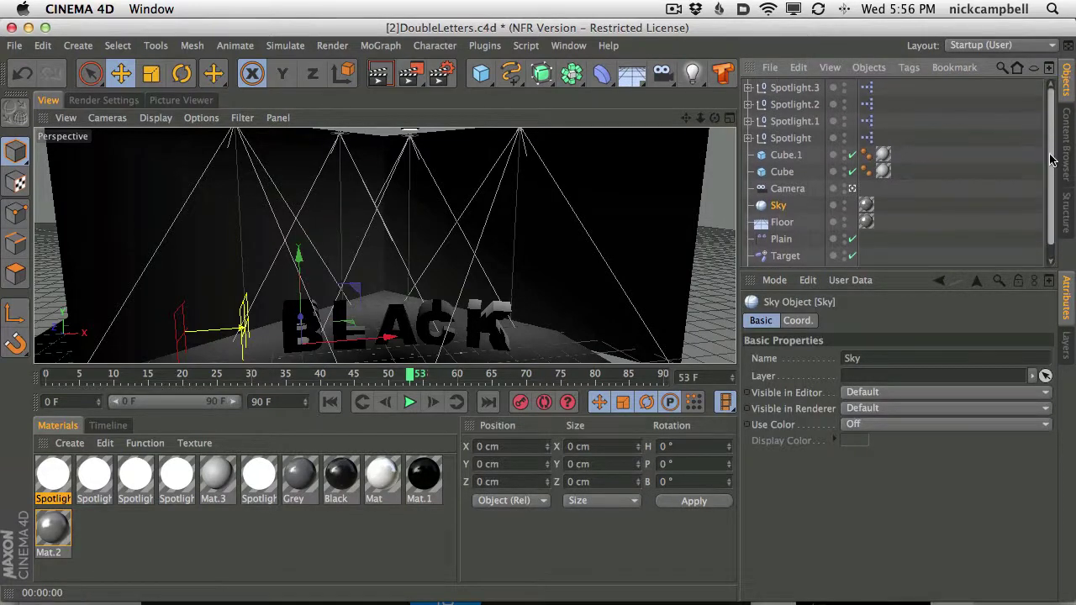
{"action": "scroll", "coordinate": [407, 290], "scroll_direction": "down", "scroll_amount": 3}
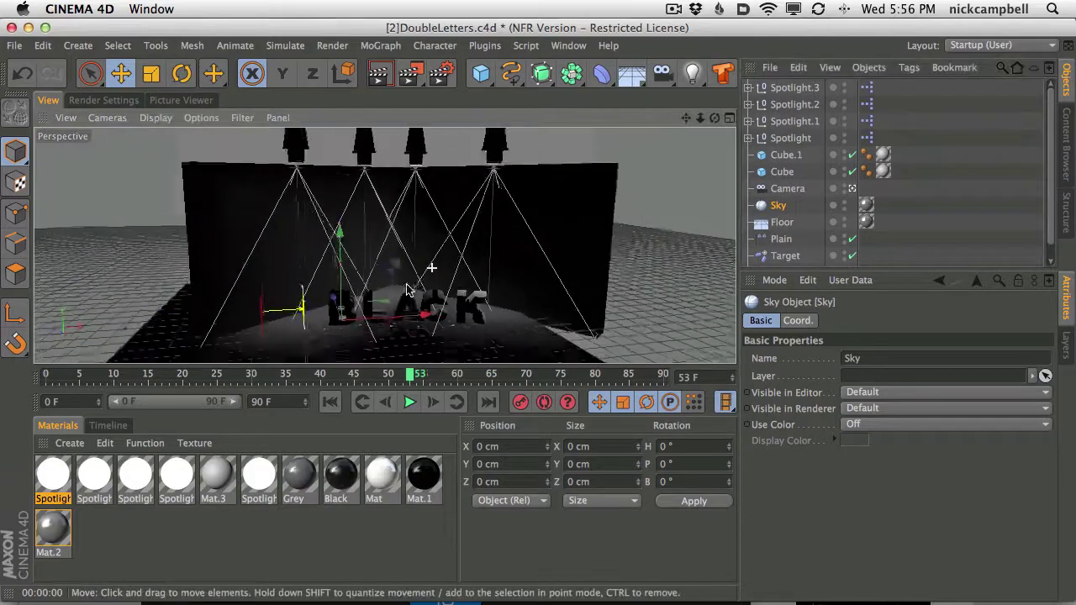
{"action": "mouse_move", "coordinate": [407, 290]}
{"action": "left_mouse_down", "text": "alt"}
{"action": "mouse_move", "coordinate": [403, 347]}
{"action": "mouse_move", "coordinate": [398, 296]}
{"action": "left_mouse_up", "text": "alt"}
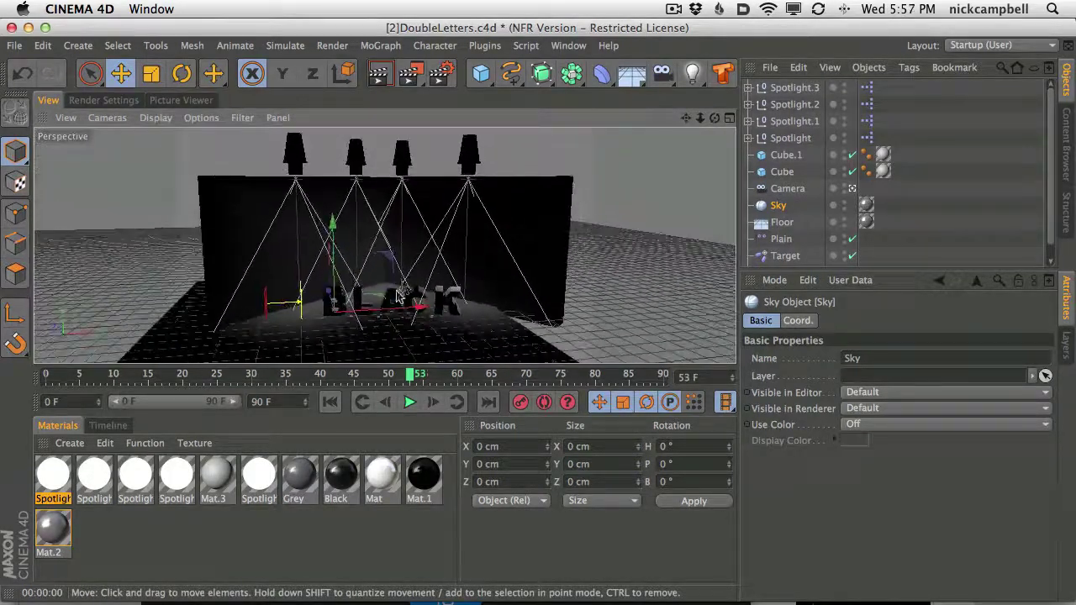
{"action": "right_click_drag", "start_coordinate": [396, 290], "coordinate": [449, 258], "text": "alt"}
{"action": "left_click_drag", "start_coordinate": [450, 258], "coordinate": [419, 298], "text": "alt"}
{"action": "middle_click_drag", "start_coordinate": [419, 299], "coordinate": [422, 278], "text": "alt"}
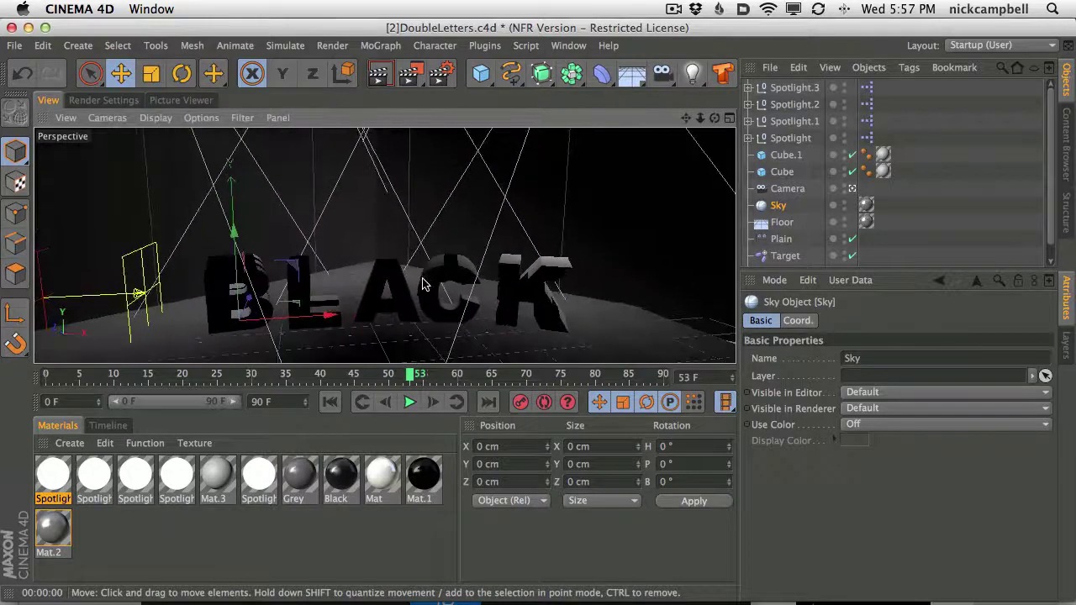
{"action": "left_click_drag", "start_coordinate": [423, 284], "coordinate": [407, 288], "text": "alt"}
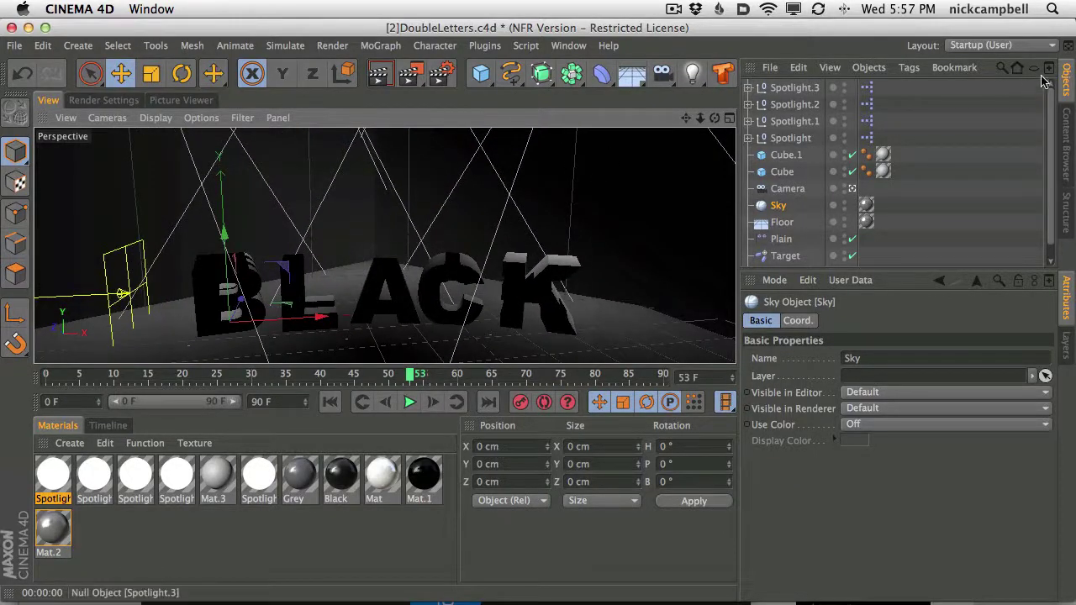
- Add a Softbox light preset to the scene and leave the camera to view the set from above
{"action": "left_click", "coordinate": [1065, 126]}
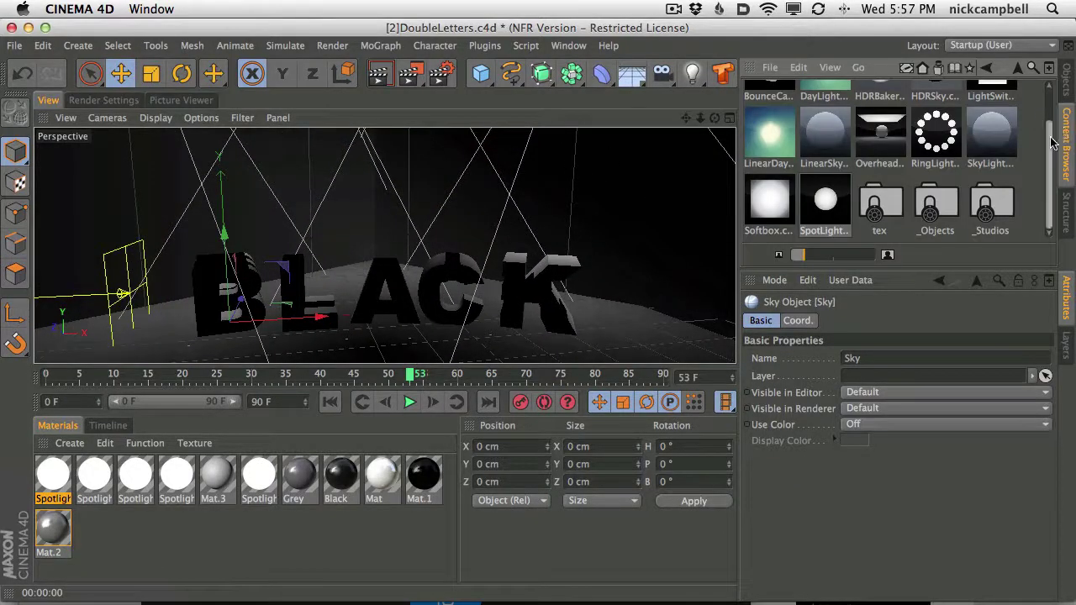
{"action": "double_click", "coordinate": [765, 212]}
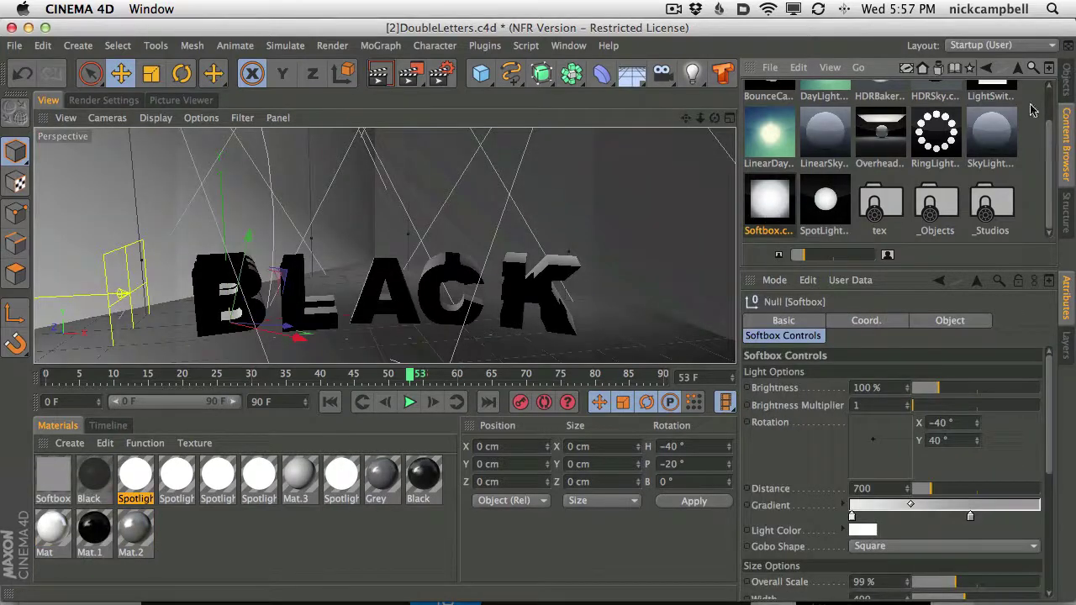
{"action": "left_click", "coordinate": [1065, 80]}
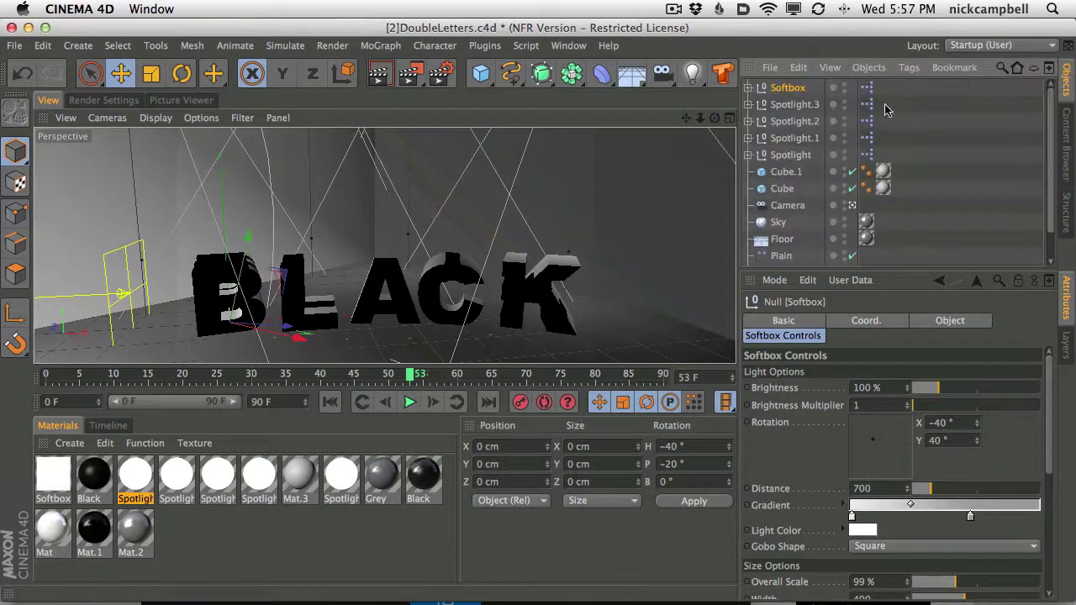
{"action": "left_click", "coordinate": [851, 206]}
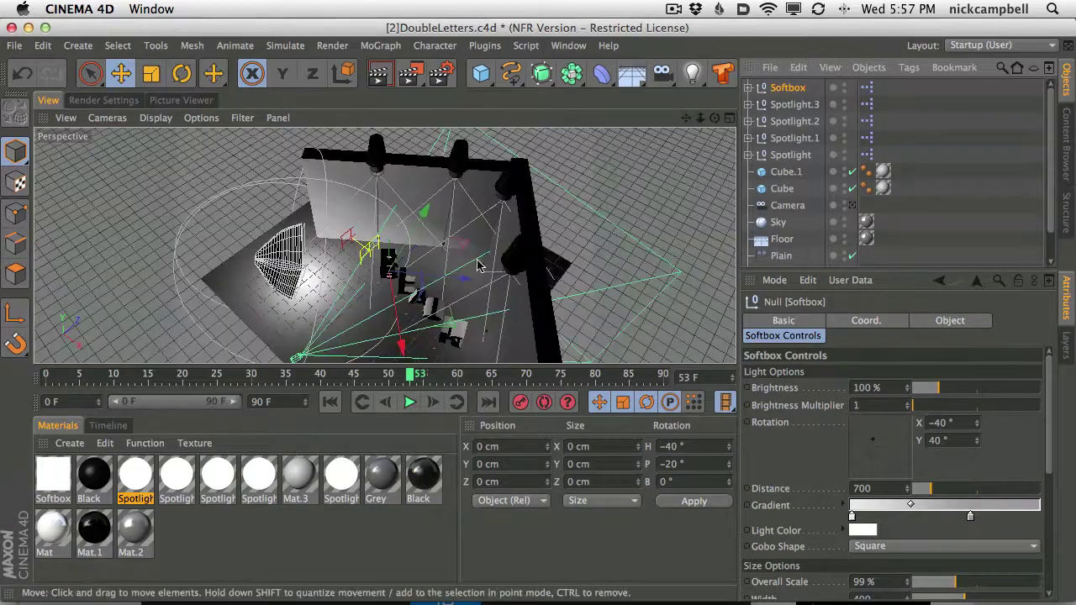
{"action": "left_click_drag", "start_coordinate": [470, 277], "coordinate": [328, 278], "text": "alt"}
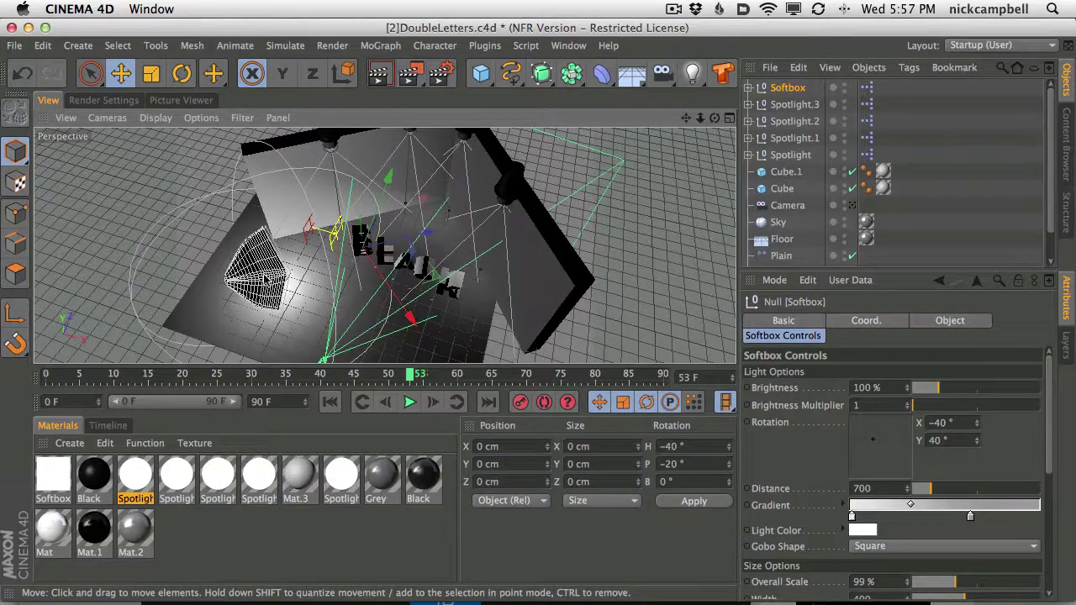
- Switch to Safari to examine the lighting on the 1849 lettering in the AMP reference video, and return to Cinema 4D
{"action": "key", "text": "super+Tab"}
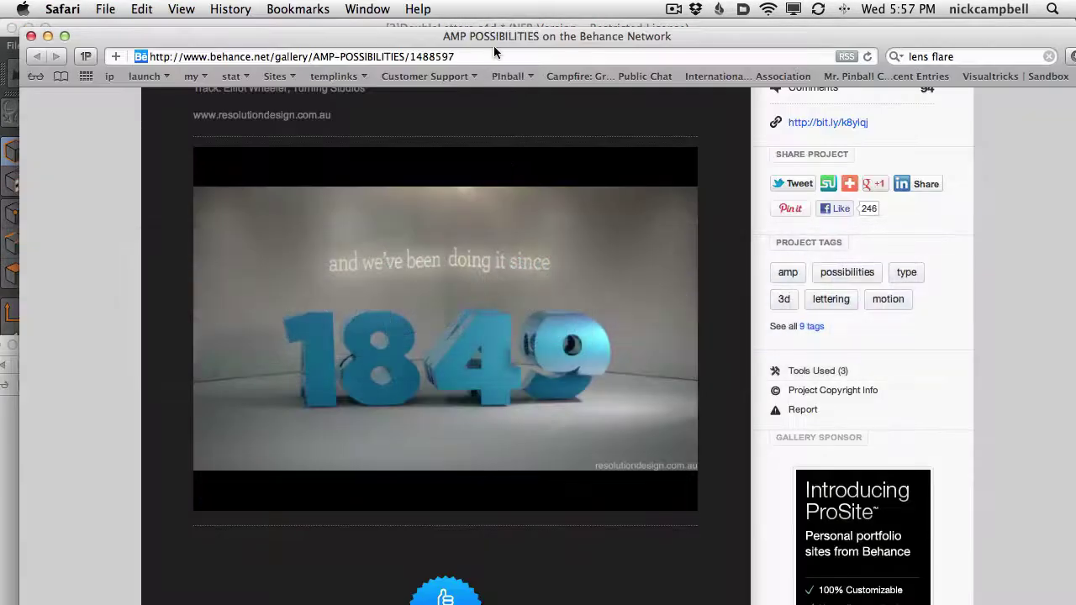
{"action": "left_click_drag", "start_coordinate": [494, 51], "coordinate": [492, 39]}
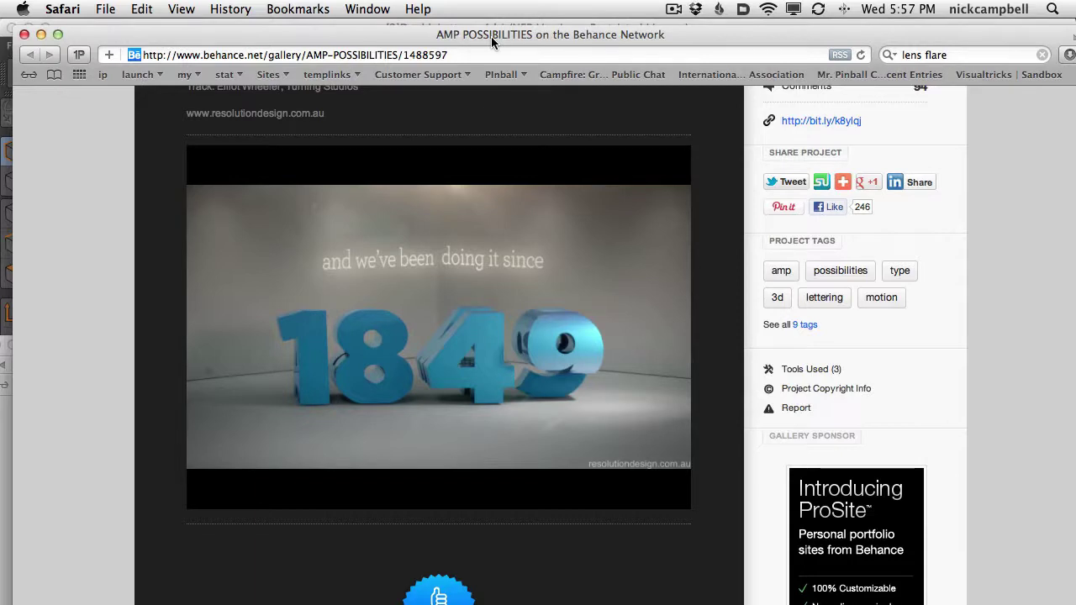
{"action": "mouse_move", "coordinate": [425, 353]}
{"action": "mouse_move", "coordinate": [274, 389]}
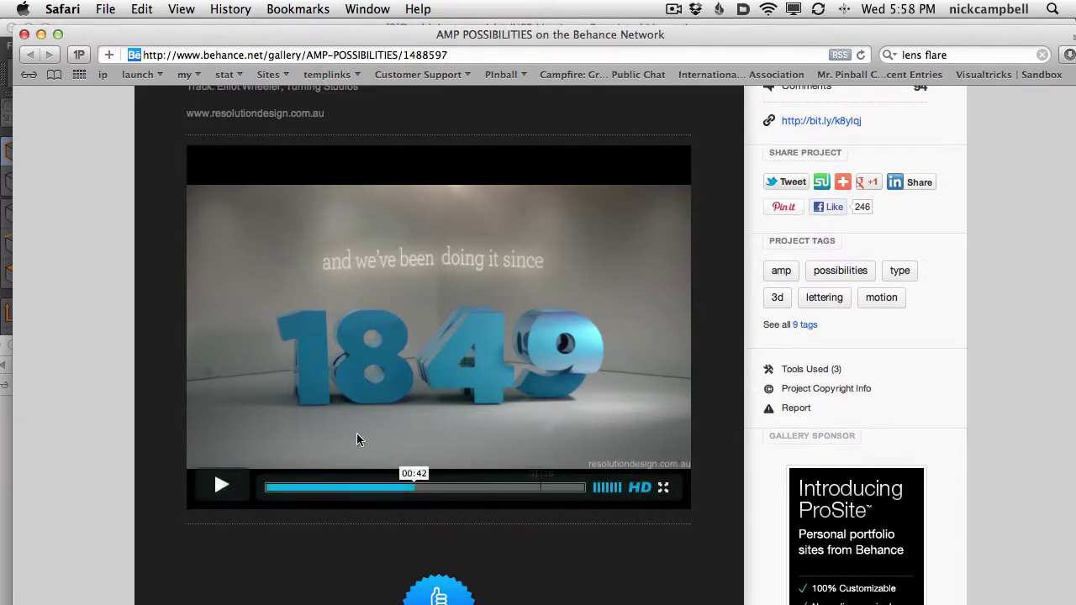
{"action": "key", "text": "super+Tab"}
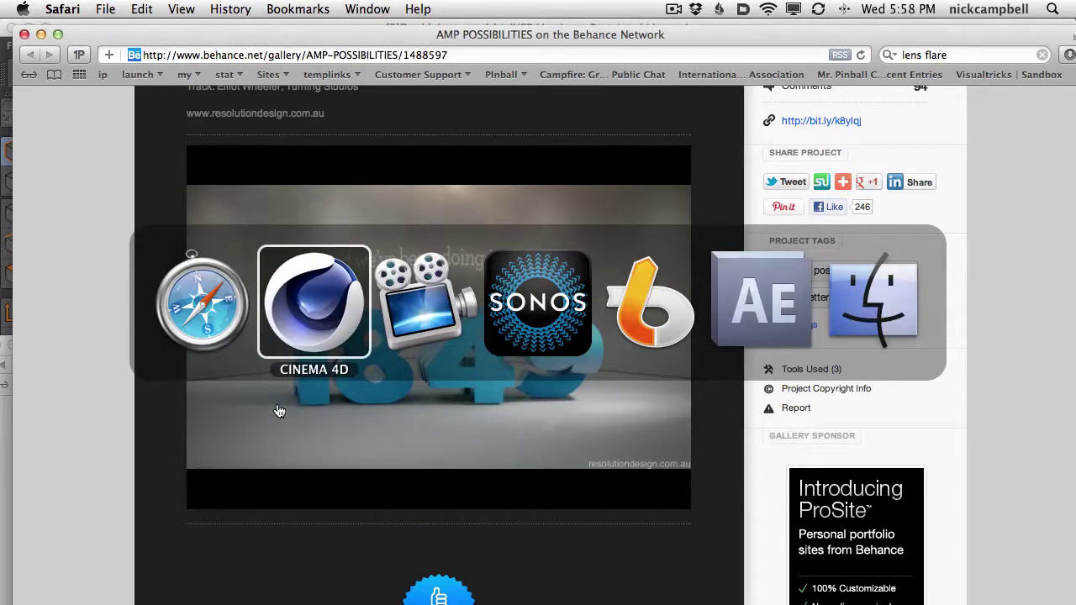
{"action": "key", "text": "super+Tab"}
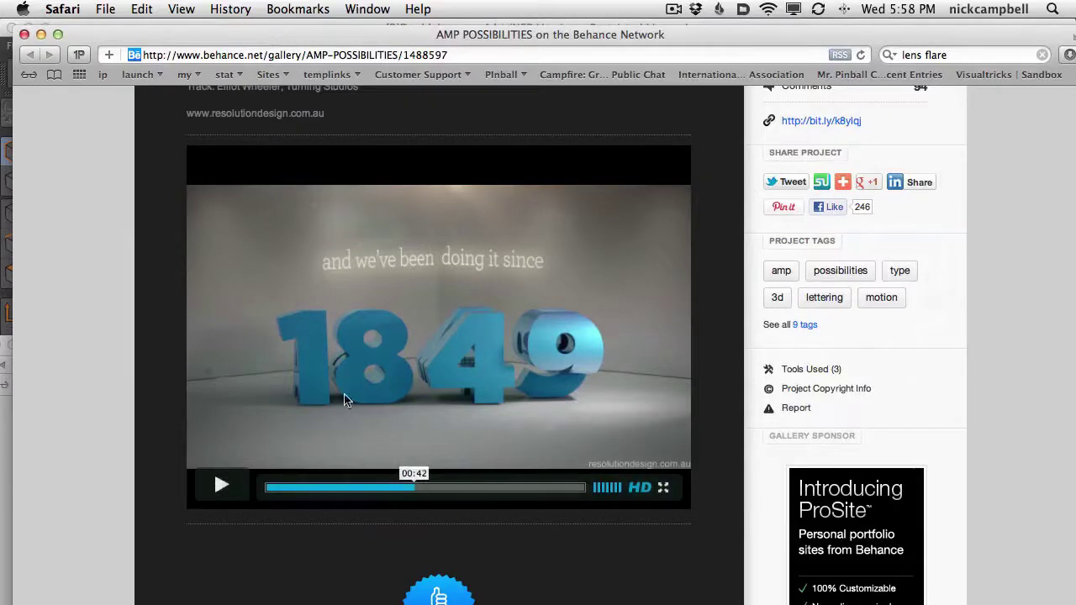
{"action": "key", "text": "super+Tab"}
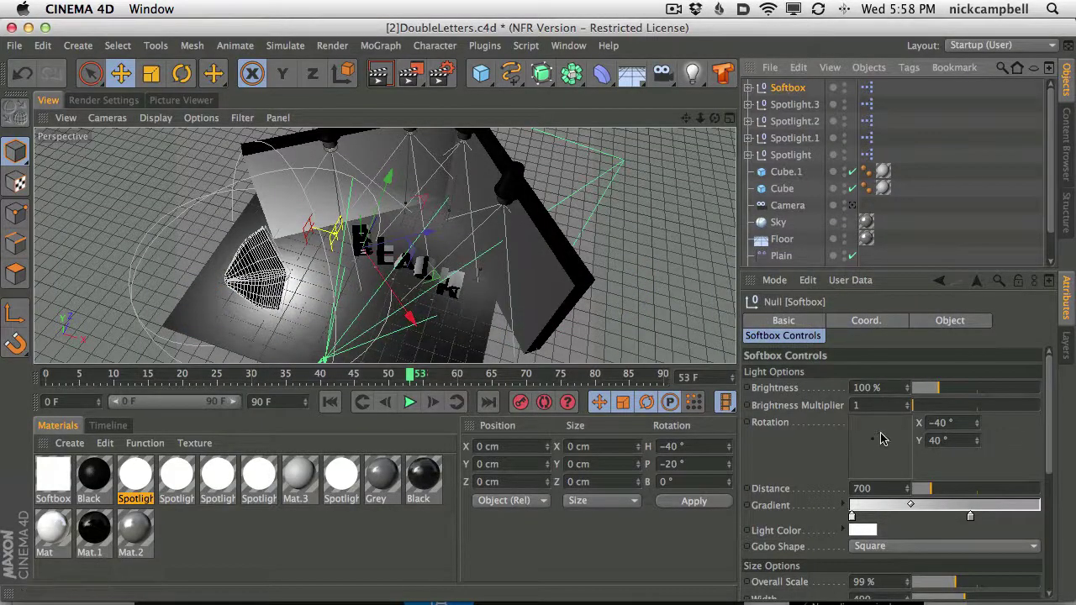
- Rotate the softbox around the lettering to about X 60° and Y 31.2°, and set its distance to about 958
{"action": "left_click_drag", "start_coordinate": [874, 444], "coordinate": [889, 441]}
{"action": "right_click_drag", "start_coordinate": [446, 290], "coordinate": [513, 277], "text": "alt"}
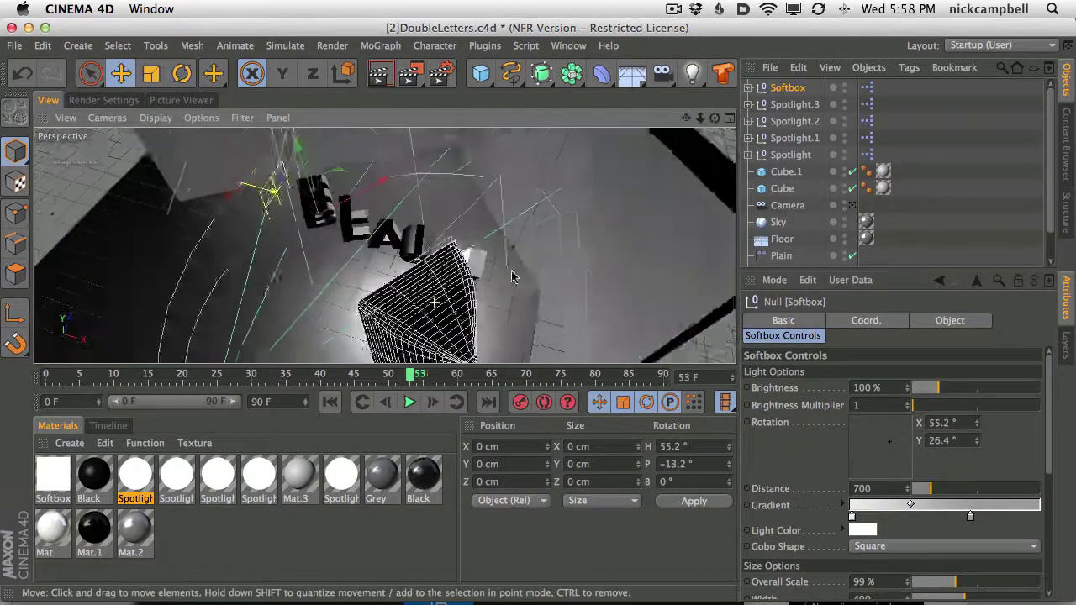
{"action": "left_click_drag", "start_coordinate": [514, 276], "coordinate": [436, 306], "text": "alt"}
{"action": "left_click_drag", "start_coordinate": [458, 366], "coordinate": [459, 425]}
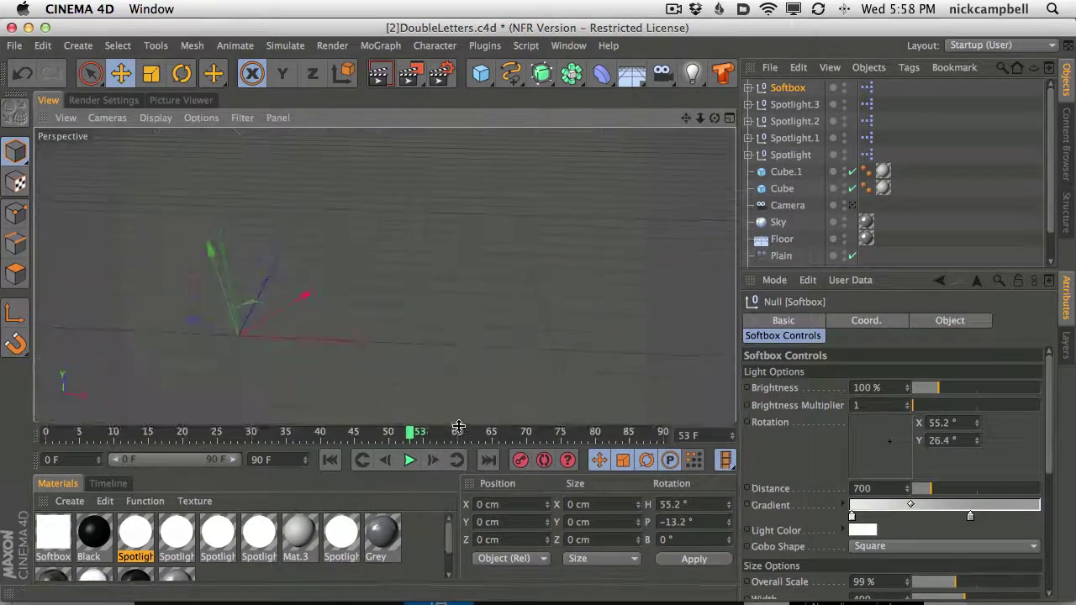
{"action": "left_click_drag", "start_coordinate": [442, 339], "coordinate": [516, 256], "text": "alt"}
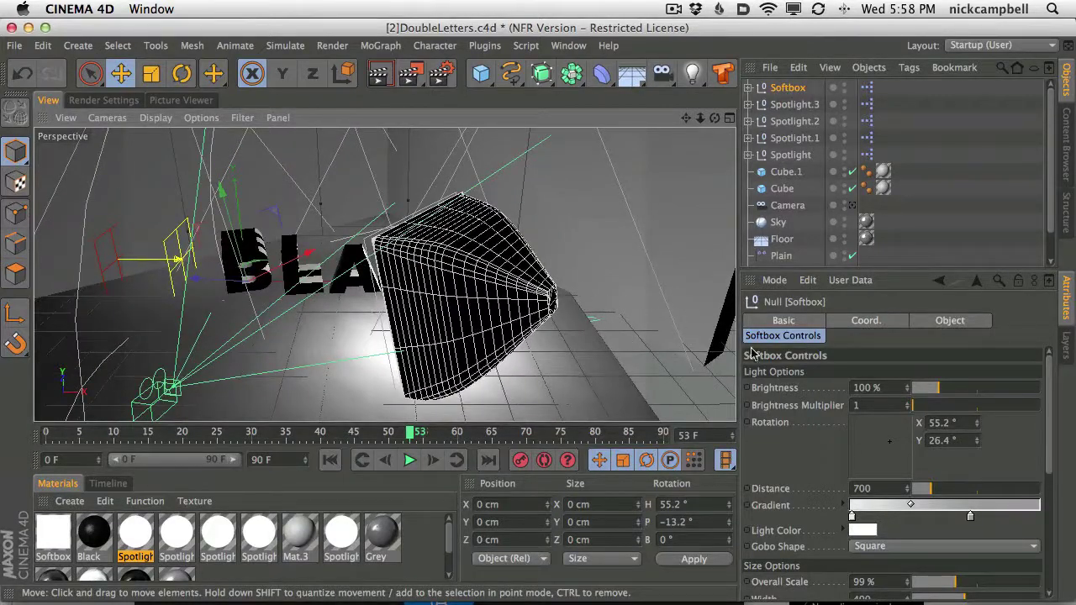
{"action": "left_click_drag", "start_coordinate": [929, 496], "coordinate": [938, 494]}
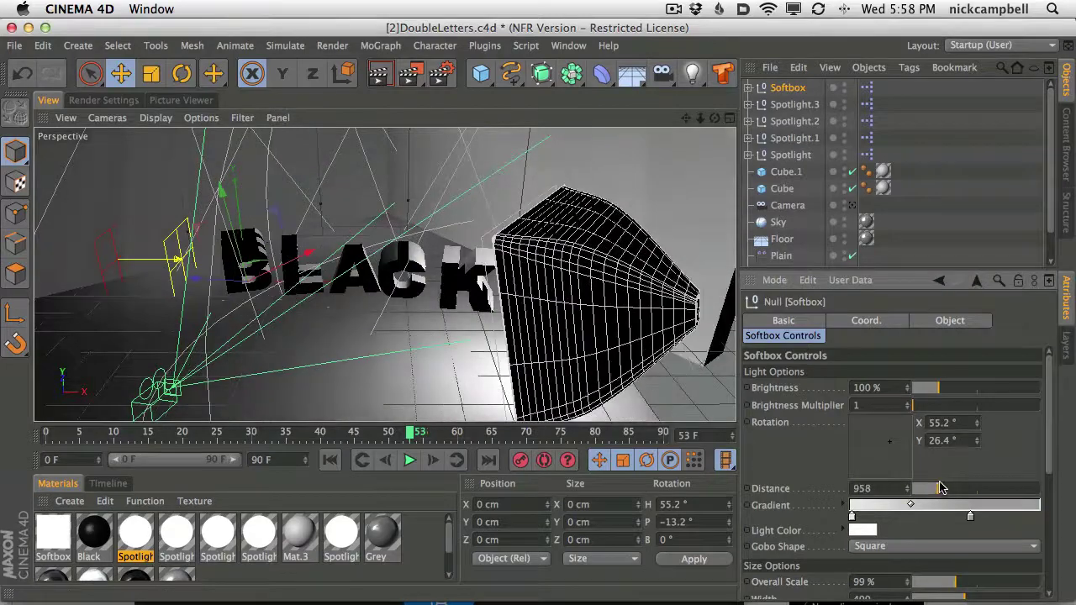
{"action": "left_click_drag", "start_coordinate": [896, 445], "coordinate": [893, 442]}
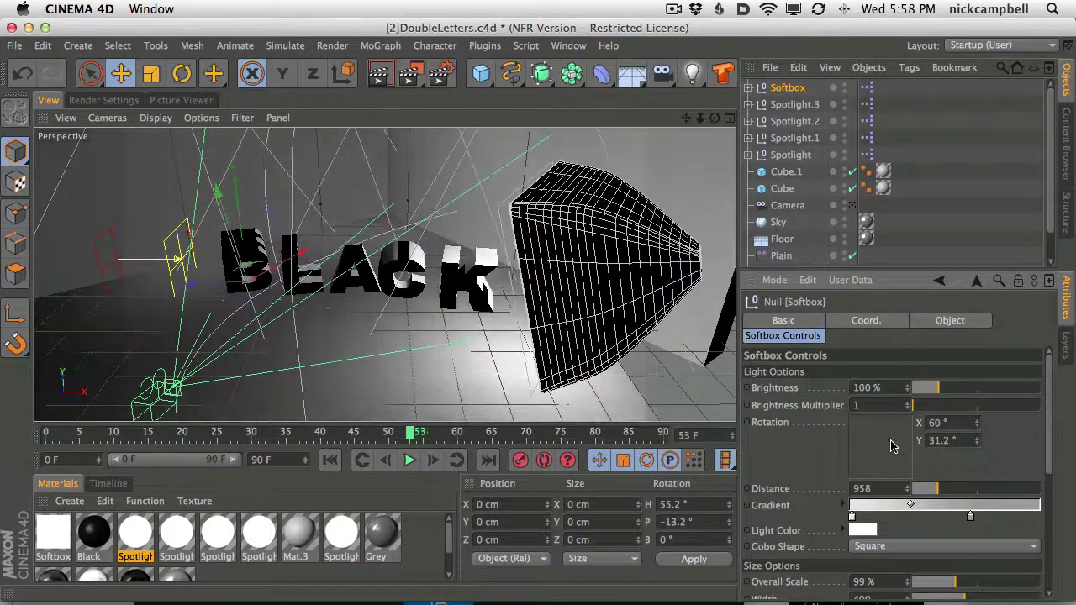
- Switch to the world coordinate system and test-render the softbox lighting in the perspective view
{"action": "left_click", "coordinate": [386, 85]}
{"action": "key", "text": "w"}
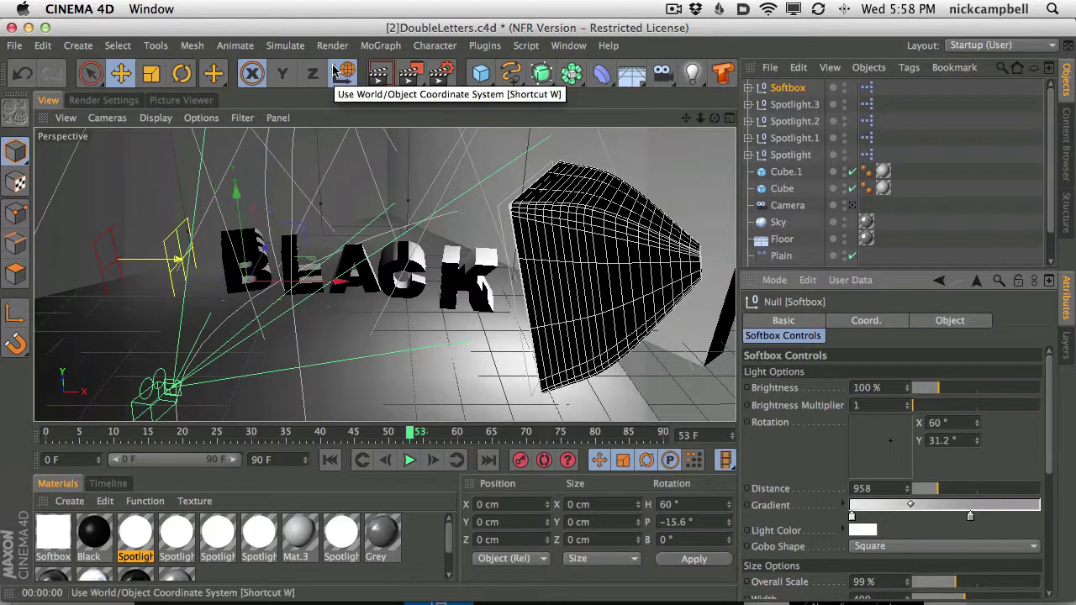
{"action": "left_click", "coordinate": [386, 81]}
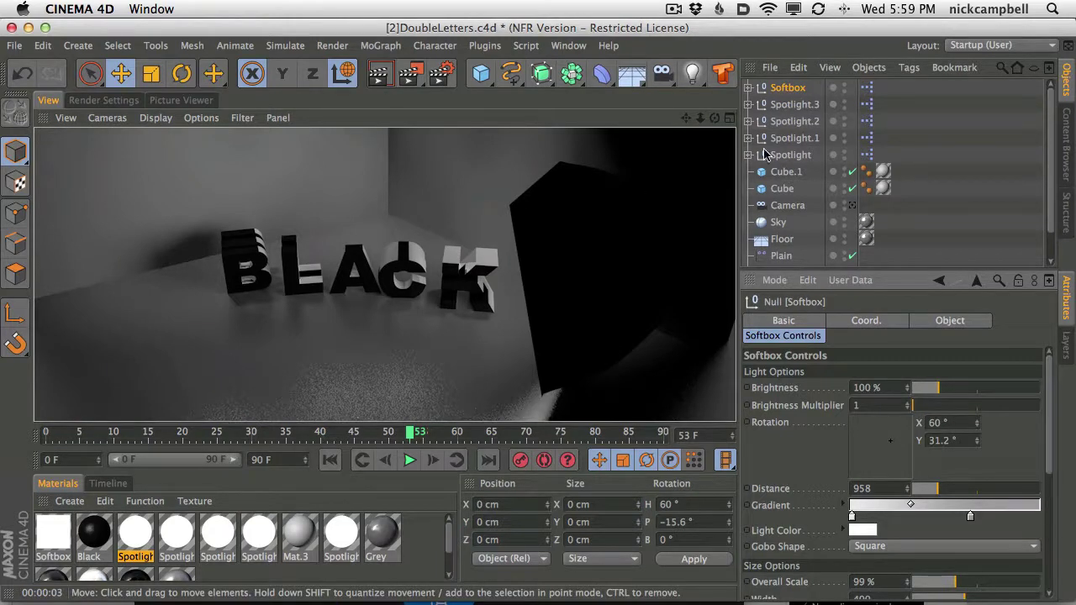
- Set the shadow type of all four spotlights to None and test-render the view
{"action": "left_click", "coordinate": [794, 105]}
{"action": "left_click", "coordinate": [797, 155], "text": "shift"}
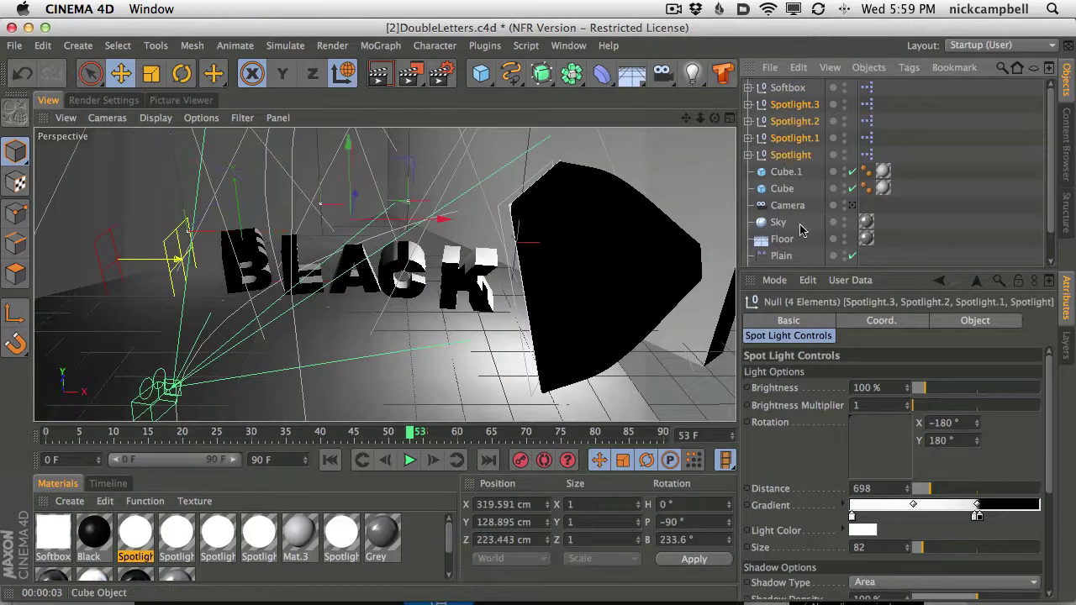
{"action": "scroll", "coordinate": [1048, 444], "scroll_direction": "down", "scroll_amount": 4}
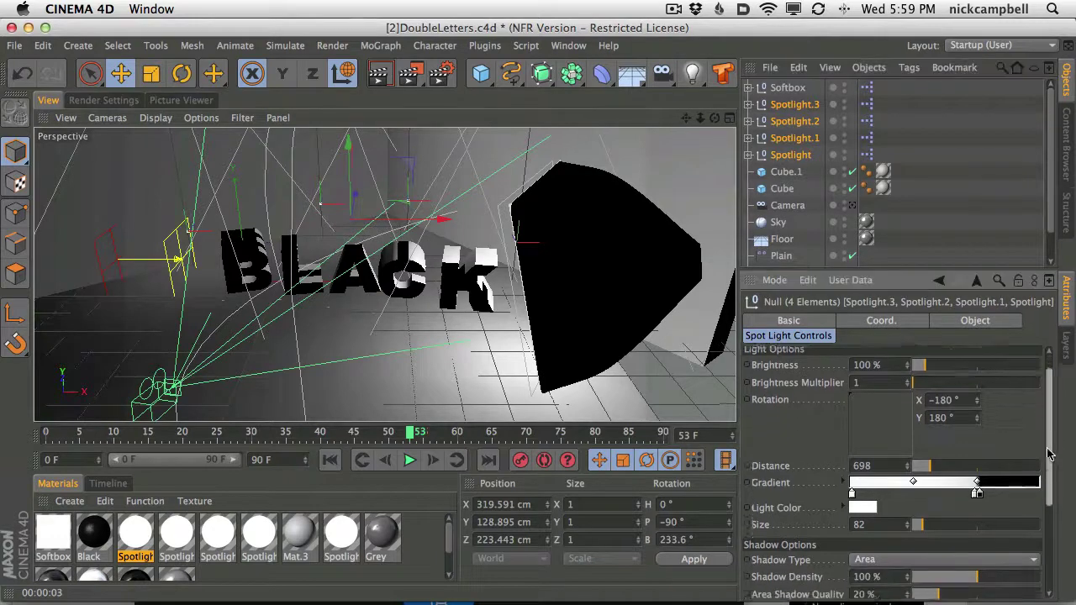
{"action": "left_click", "coordinate": [913, 483]}
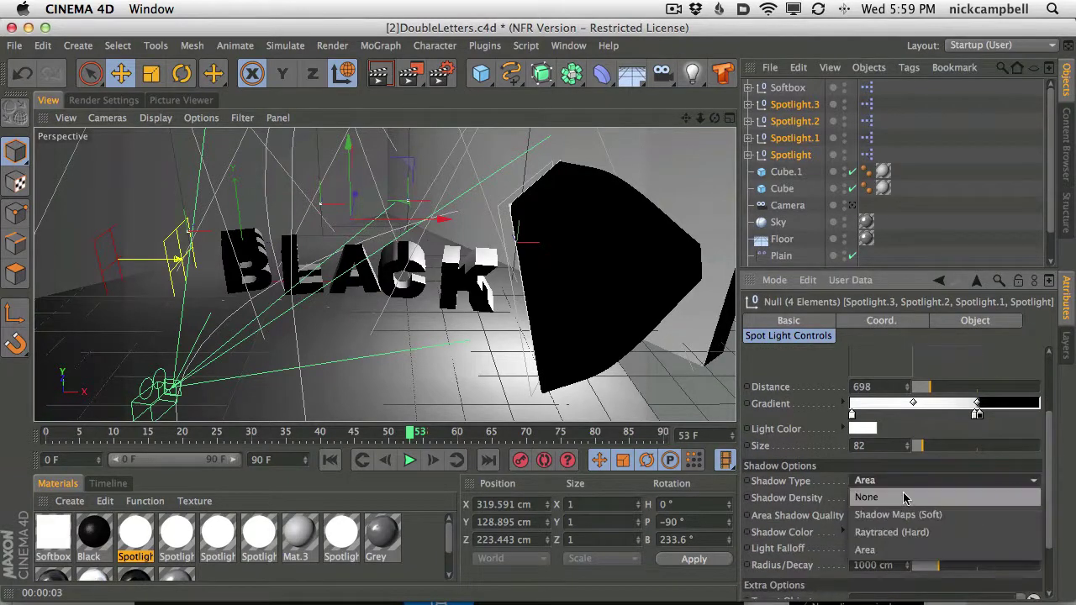
{"action": "left_click", "coordinate": [903, 492]}
{"action": "key", "text": "super+r"}
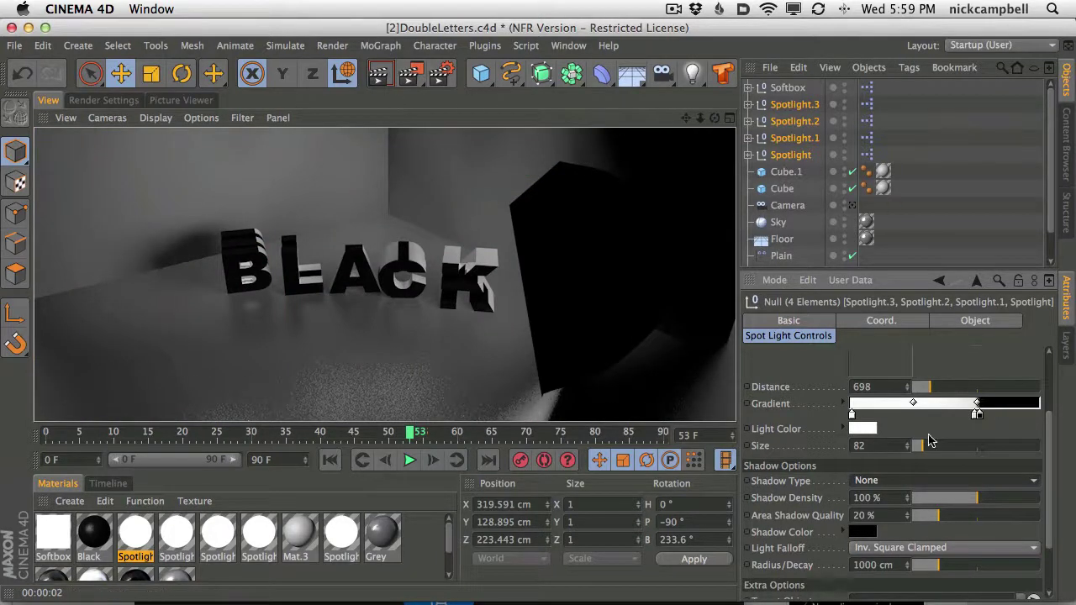
- Reduce the four spotlights' falloff Radius/Decay to about 633 cm and render the view
{"action": "left_click_drag", "start_coordinate": [1048, 427], "coordinate": [1053, 475]}
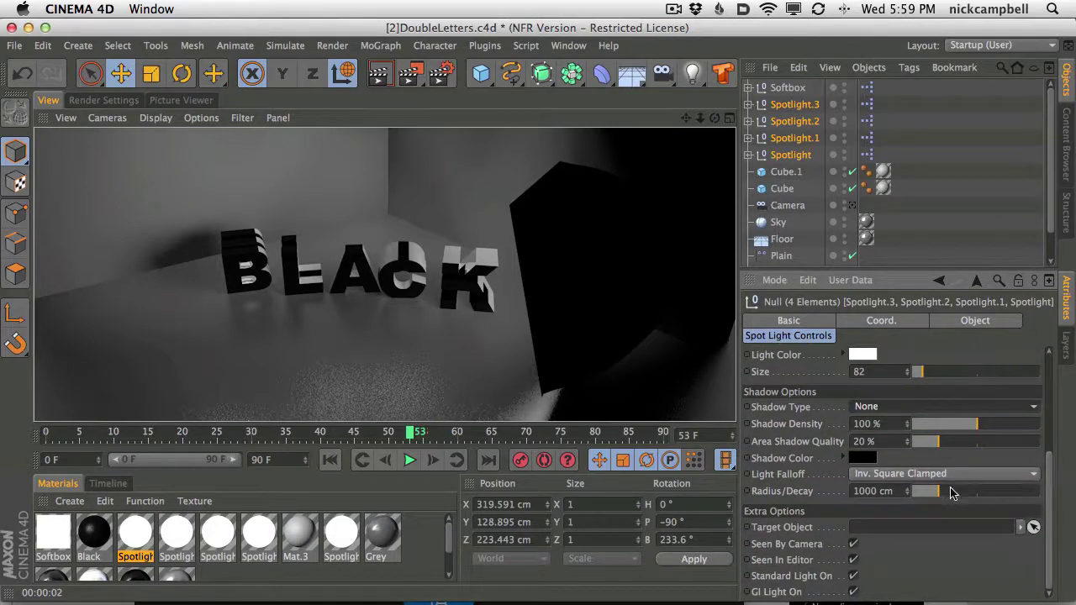
{"action": "left_click_drag", "start_coordinate": [940, 497], "coordinate": [924, 497]}
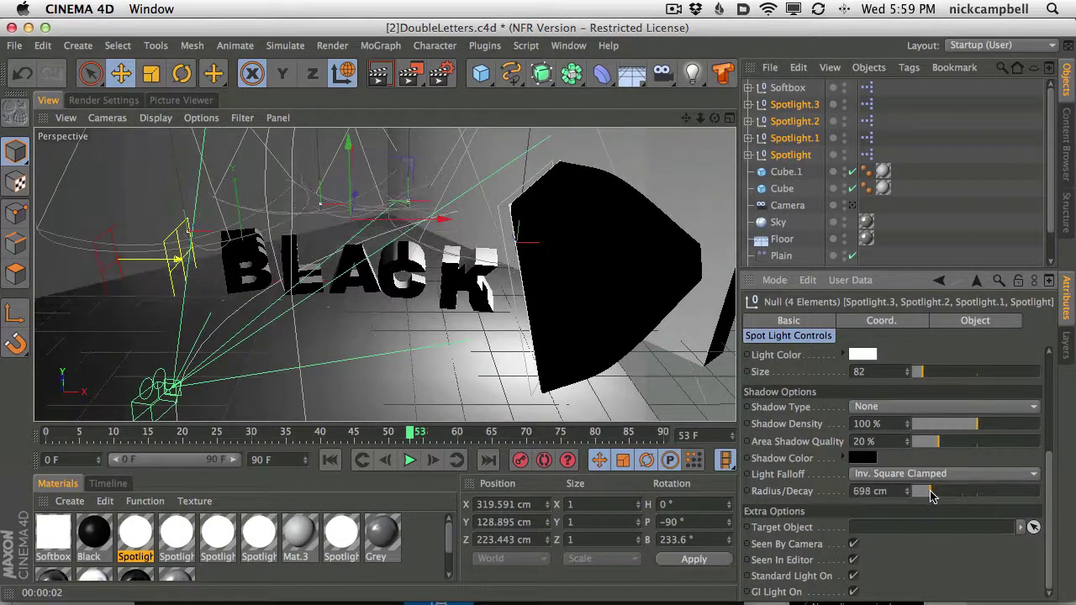
{"action": "left_click", "coordinate": [379, 77]}
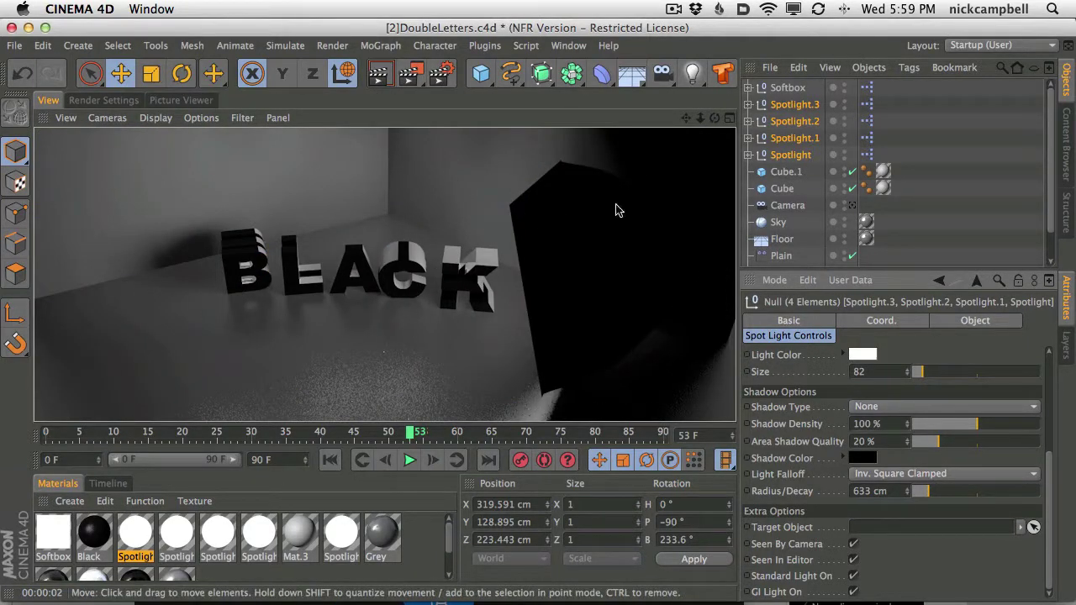
- Look through the scene camera, reframe it lower and more frontal to the BLACK lettering, and render the view
{"action": "left_click", "coordinate": [852, 206]}
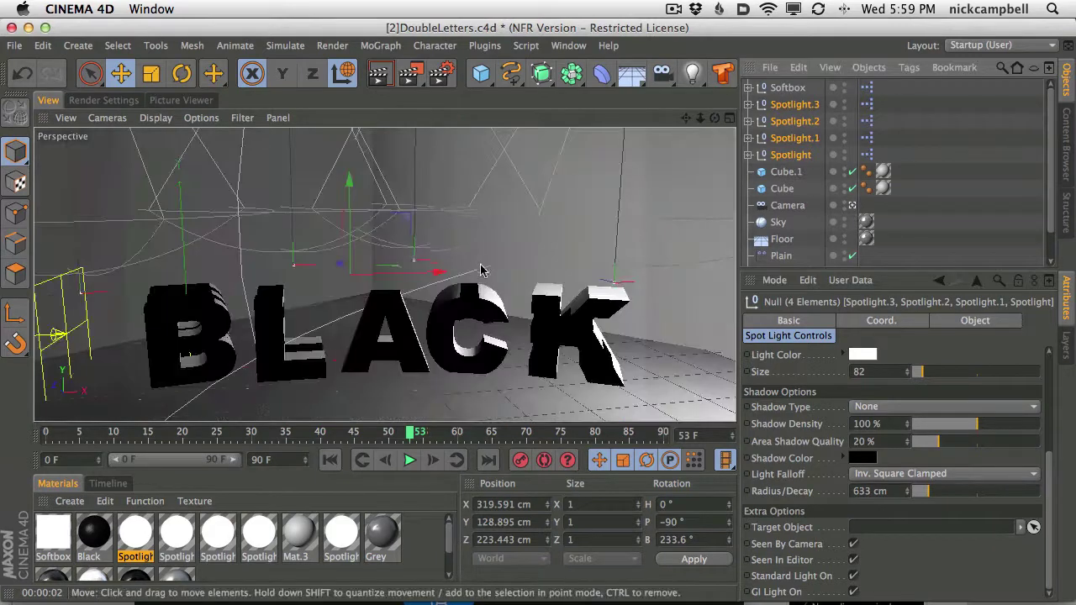
{"action": "mouse_move", "coordinate": [481, 270]}
{"action": "left_mouse_down", "text": "alt"}
{"action": "mouse_move", "coordinate": [456, 283]}
{"action": "mouse_move", "coordinate": [464, 248]}
{"action": "mouse_move", "coordinate": [464, 267]}
{"action": "left_mouse_up", "text": "alt"}
{"action": "left_click", "coordinate": [379, 74]}
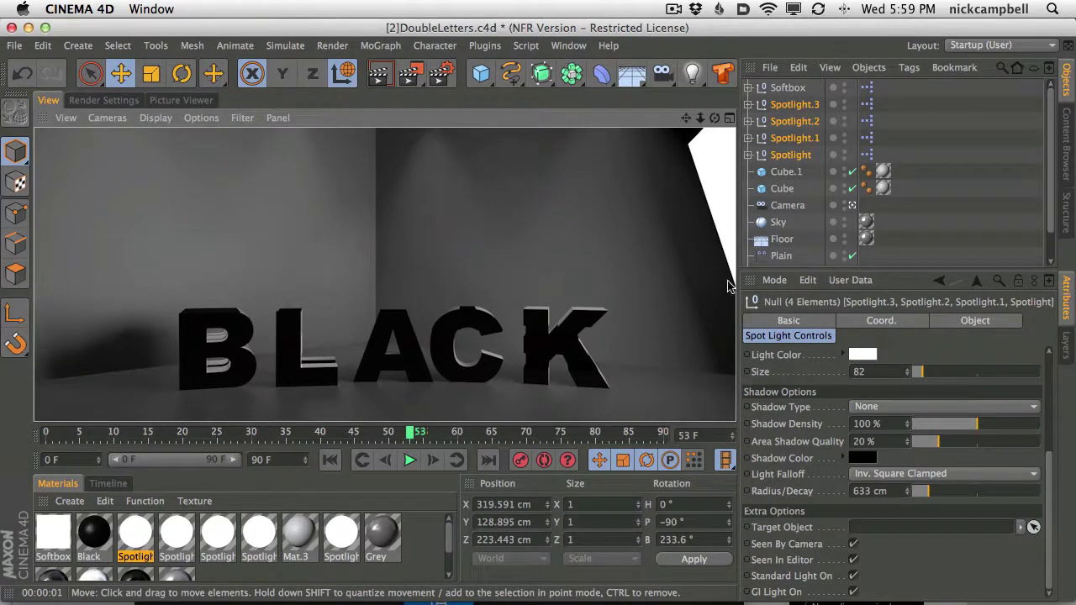
- Raise the softbox to a Y rotation of about 43.5° and increase its brightness to about 161%
{"action": "left_click", "coordinate": [793, 87]}
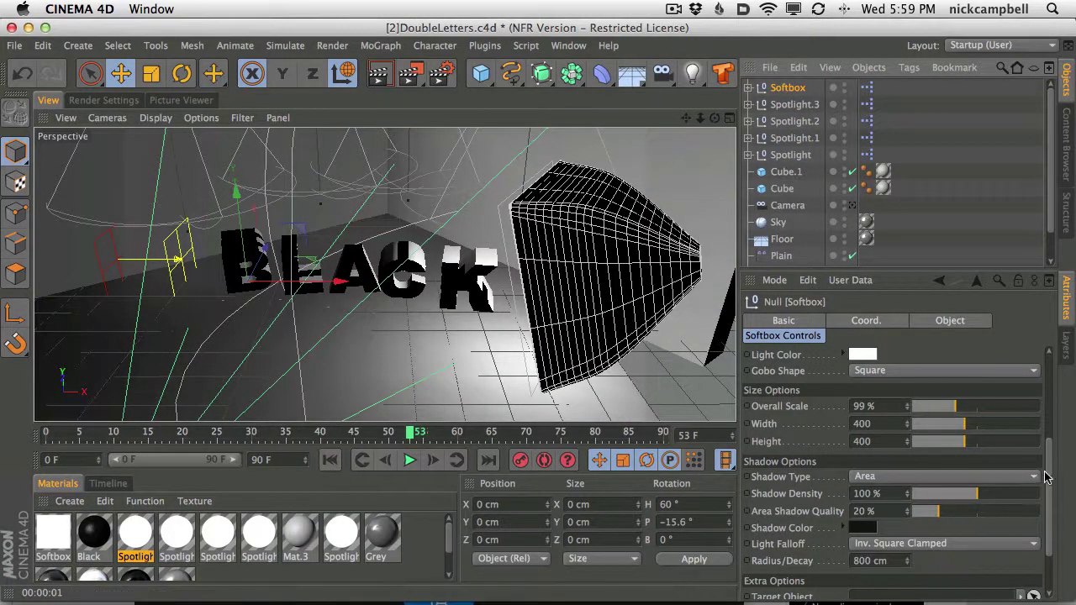
{"action": "scroll", "coordinate": [1047, 459], "scroll_direction": "up", "scroll_amount": 4}
{"action": "mouse_move", "coordinate": [977, 446]}
{"action": "left_mouse_down"}
{"action": "mouse_move", "coordinate": [967, 341]}
{"action": "mouse_move", "coordinate": [980, 433]}
{"action": "left_mouse_up"}
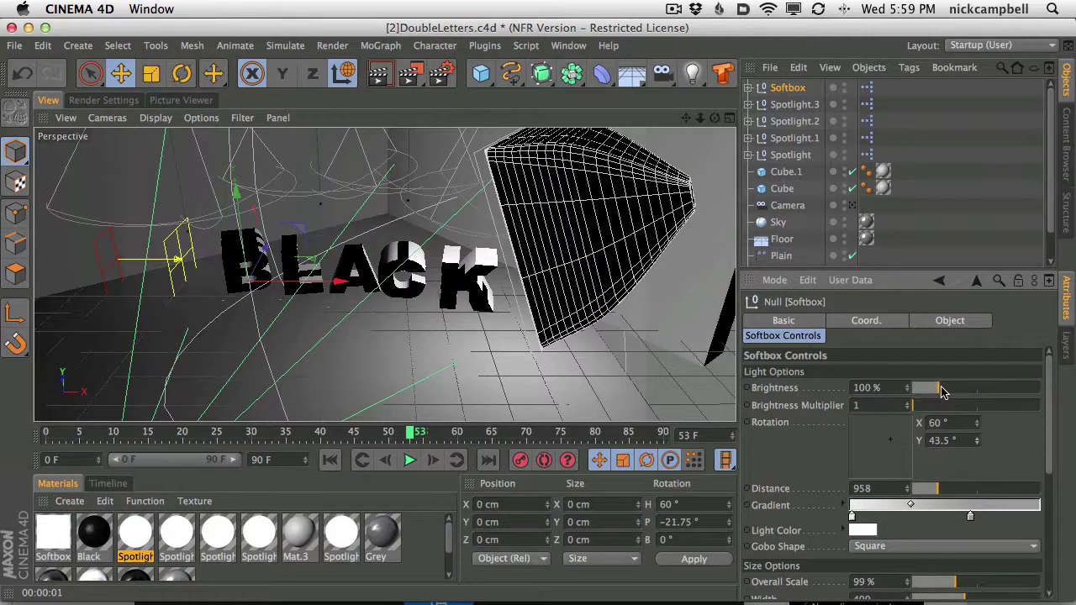
{"action": "left_click_drag", "start_coordinate": [942, 388], "coordinate": [955, 389]}
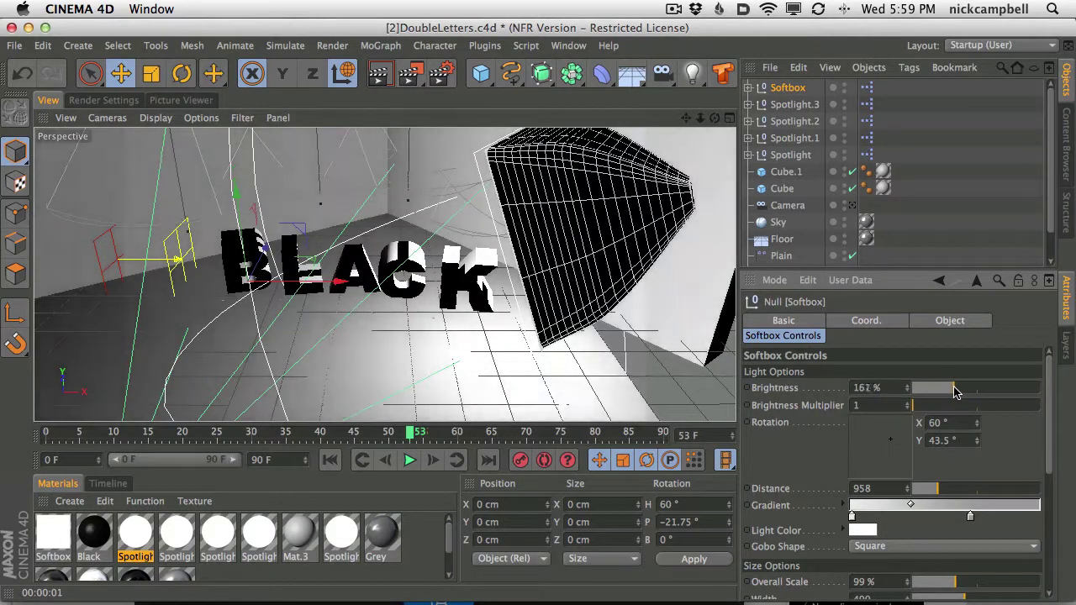
- Tint the softbox's light colour a pale blue with hue 234°, saturation about 7.9% and value about 97%
{"action": "left_click", "coordinate": [872, 532]}
{"action": "left_click_drag", "start_coordinate": [845, 468], "coordinate": [923, 470]}
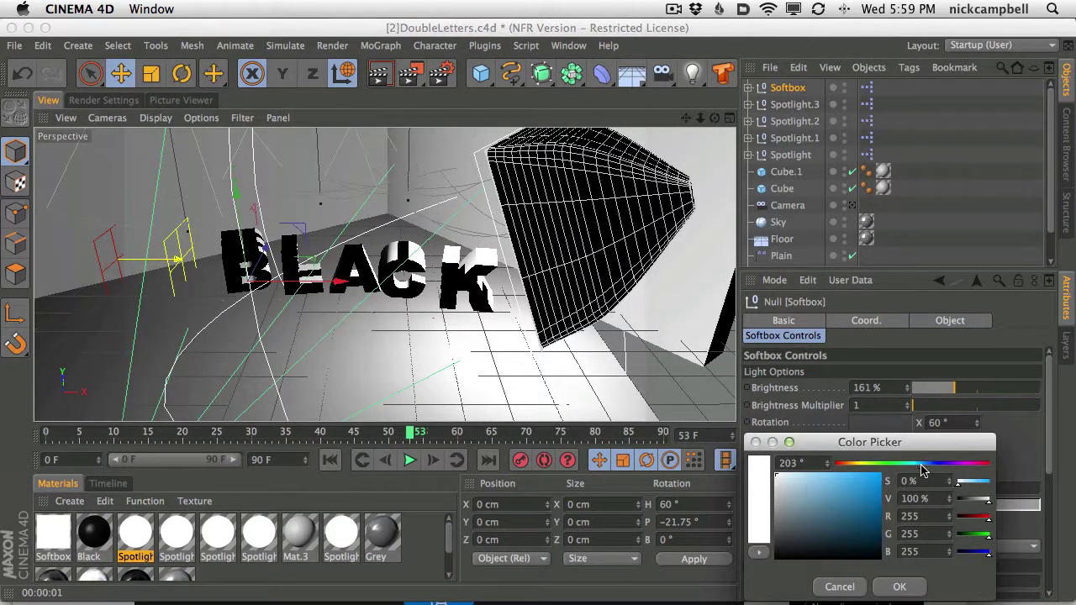
{"action": "left_click_drag", "start_coordinate": [788, 482], "coordinate": [784, 476]}
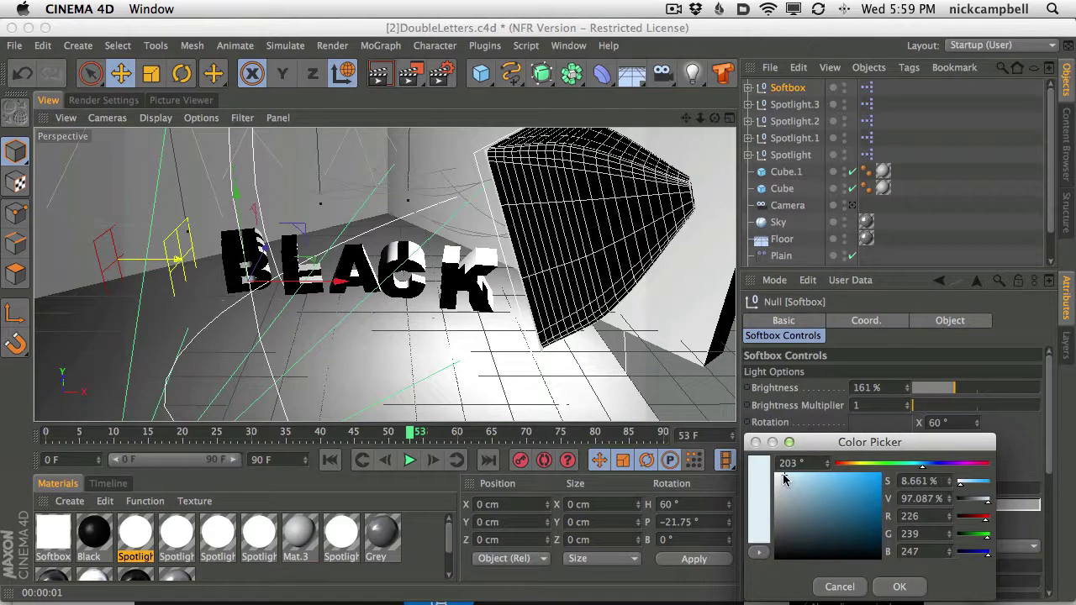
{"action": "left_click", "coordinate": [925, 468]}
{"action": "left_click_drag", "start_coordinate": [925, 469], "coordinate": [934, 468]}
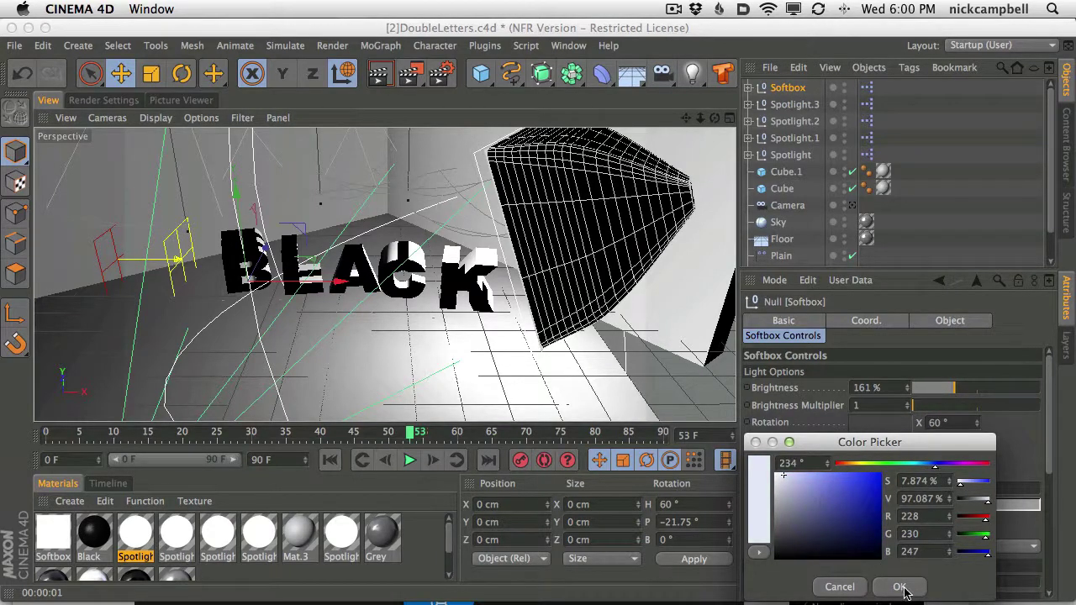
{"action": "left_click", "coordinate": [900, 587]}
- Select the four spotlights, switch to Safari to examine the light colours in the AMP reference video, and return to Cinema 4D
{"action": "left_click", "coordinate": [791, 104]}
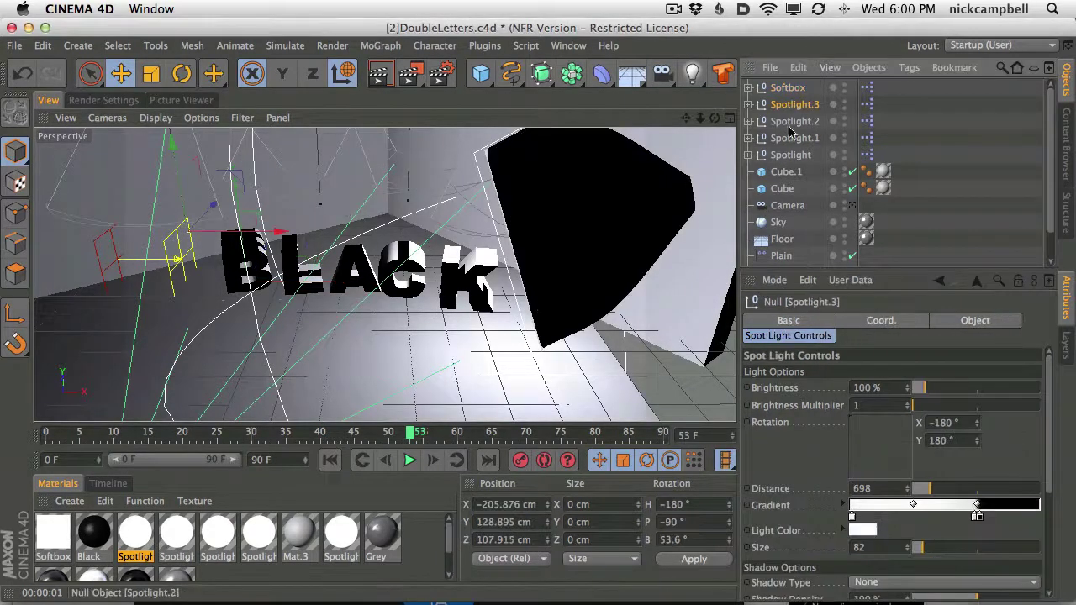
{"action": "left_click", "coordinate": [790, 154], "text": "shift"}
{"action": "key", "text": "super+Tab"}
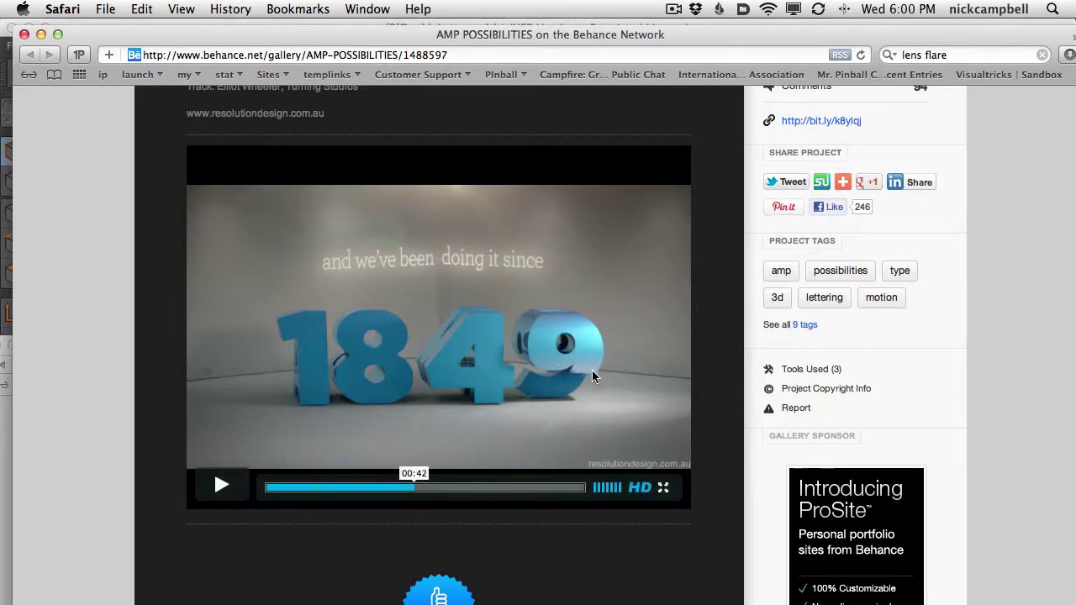
{"action": "key", "text": "super+Tab"}
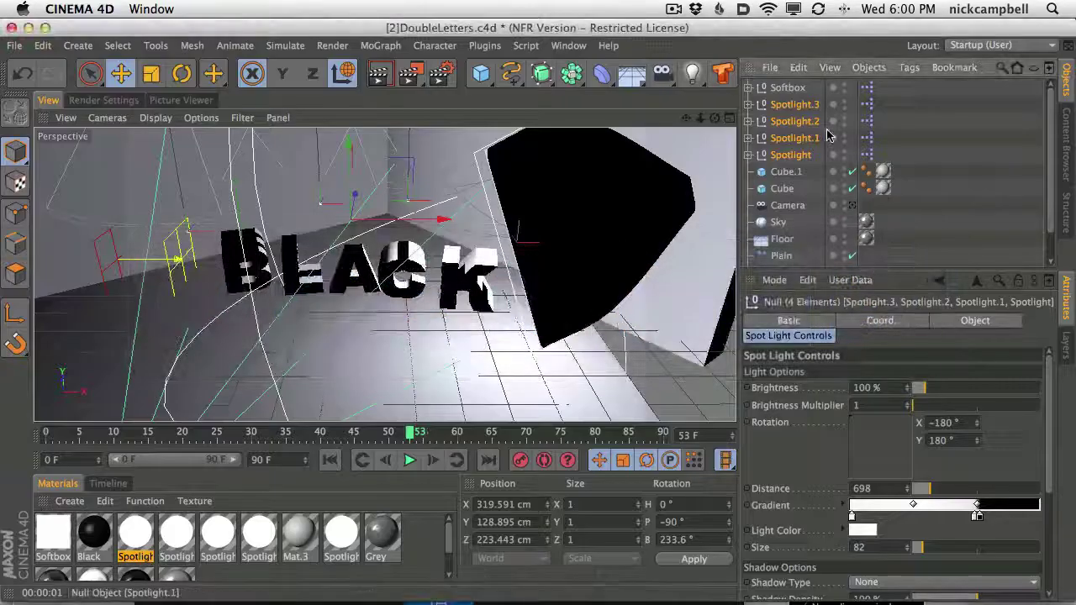
- Tint the four spotlights' light colour a slightly warm off-white and render the view
{"action": "left_click", "coordinate": [862, 531]}
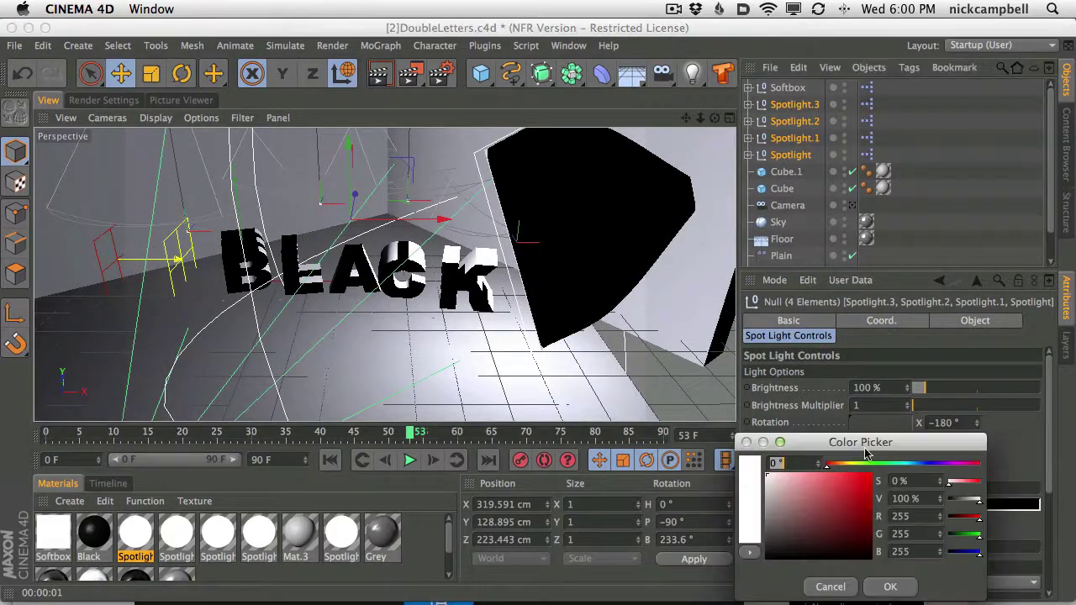
{"action": "left_click", "coordinate": [834, 464]}
{"action": "mouse_move", "coordinate": [772, 481]}
{"action": "left_mouse_down"}
{"action": "mouse_move", "coordinate": [790, 481]}
{"action": "mouse_move", "coordinate": [771, 475]}
{"action": "left_mouse_up"}
{"action": "left_click", "coordinate": [890, 587]}
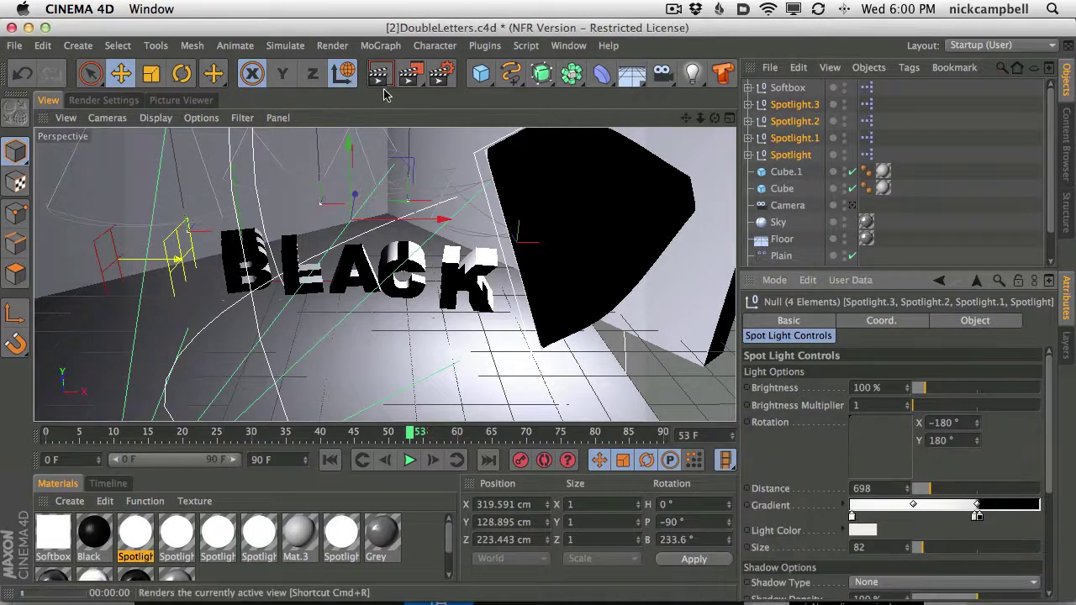
{"action": "left_click", "coordinate": [379, 74]}
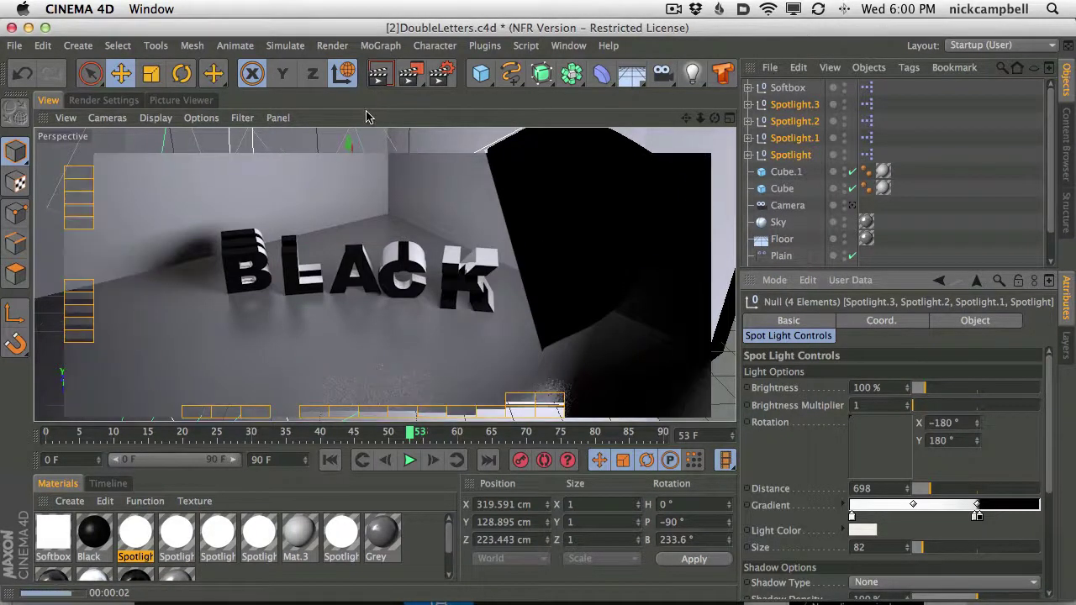
- Raise the four spotlights' brightness to about 289% and render the set, including through the scene camera
{"action": "left_click_drag", "start_coordinate": [932, 392], "coordinate": [950, 390]}
{"action": "left_click", "coordinate": [389, 88]}
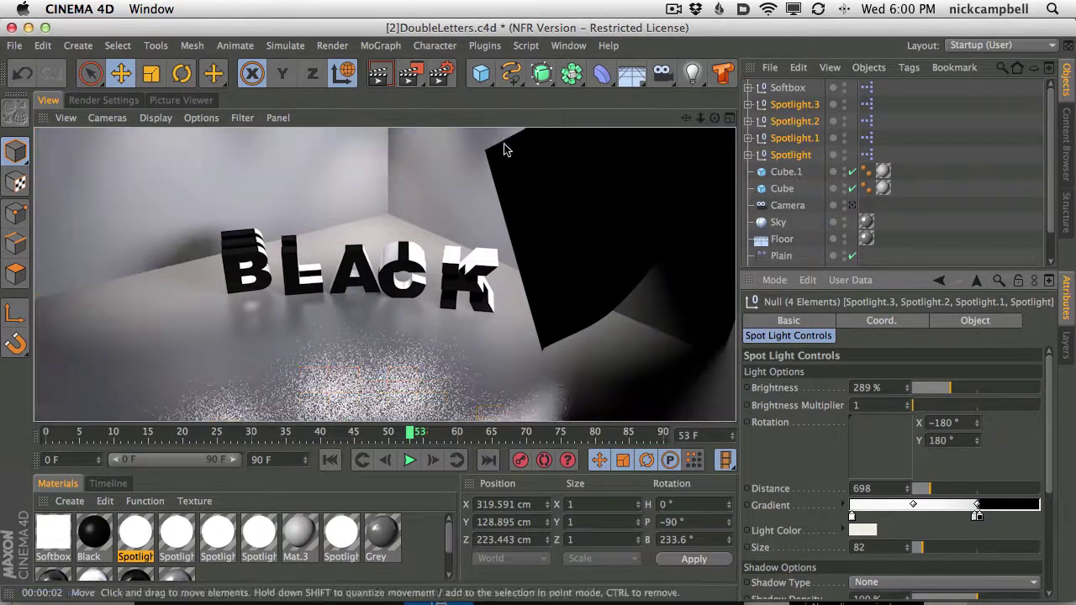
{"action": "left_click", "coordinate": [853, 206]}
{"action": "left_click", "coordinate": [371, 76]}
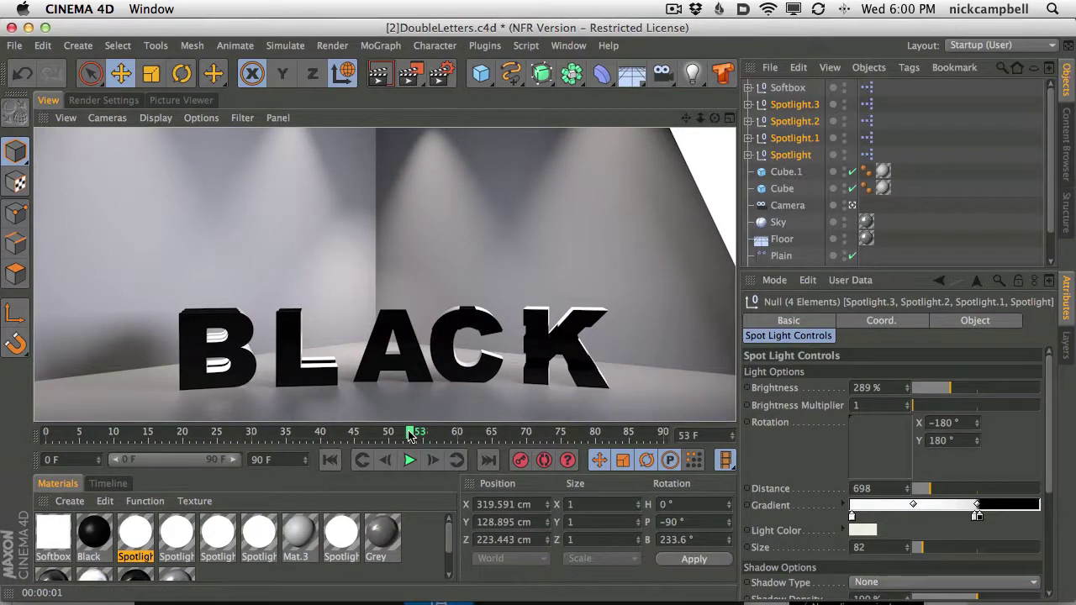
- Move the Plain effector along X to about -135 cm, beside the first letter, and return the timeline to frame 0
{"action": "left_click_drag", "start_coordinate": [410, 433], "coordinate": [289, 433]}
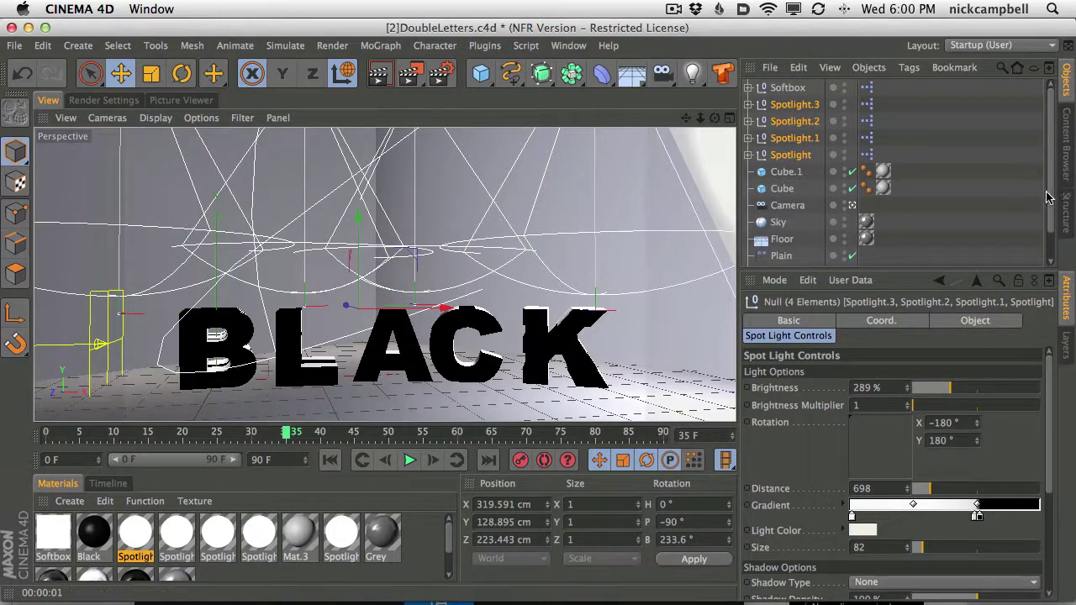
{"action": "left_click_drag", "start_coordinate": [1050, 199], "coordinate": [1058, 257]}
{"action": "left_click", "coordinate": [781, 225]}
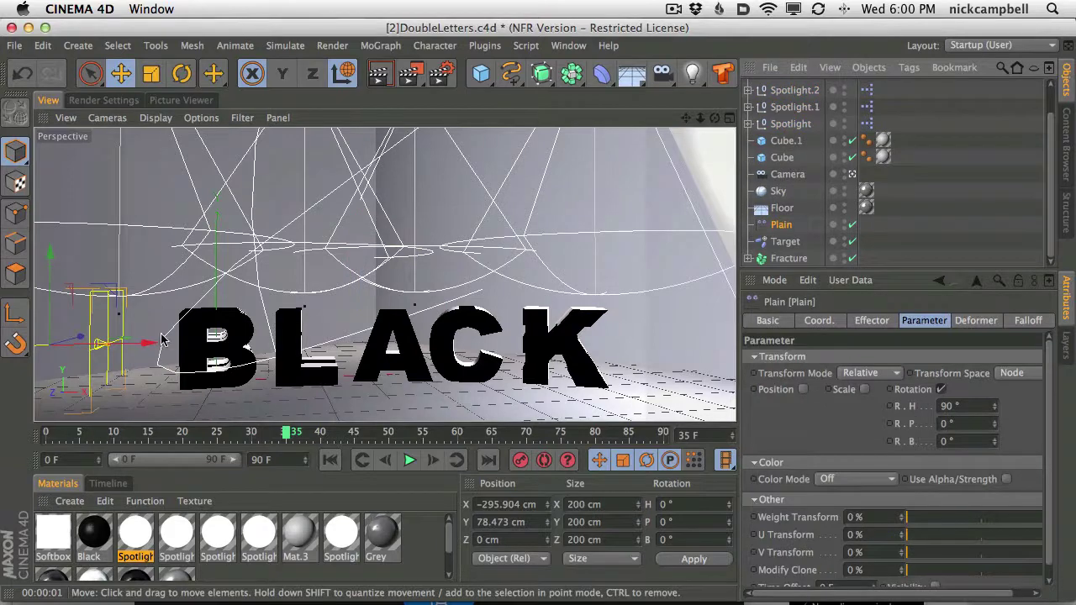
{"action": "left_click_drag", "start_coordinate": [138, 349], "coordinate": [210, 360]}
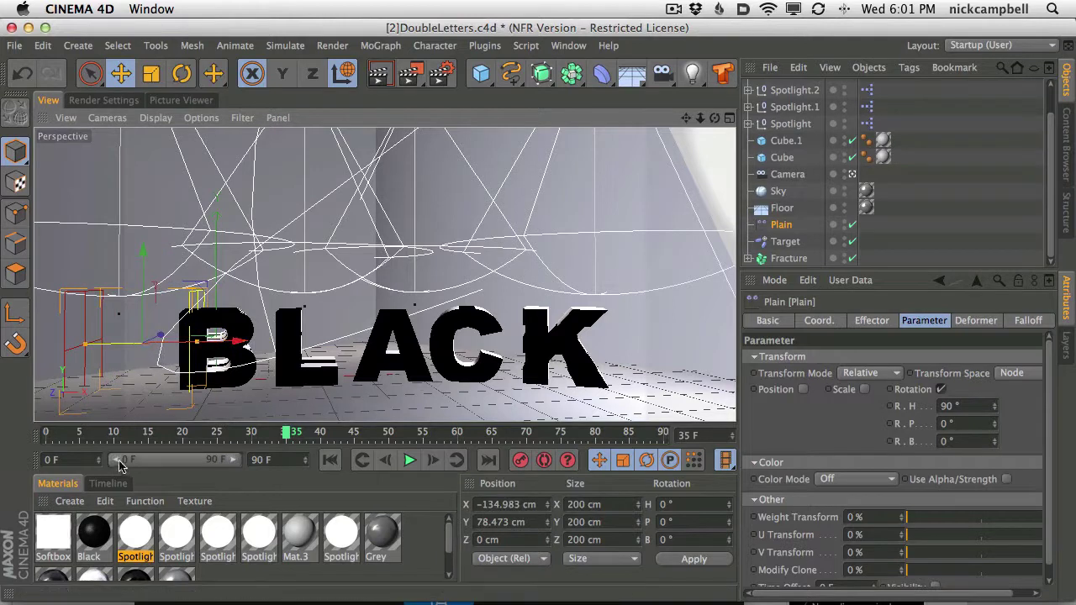
{"action": "left_click_drag", "start_coordinate": [59, 440], "coordinate": [8, 439]}
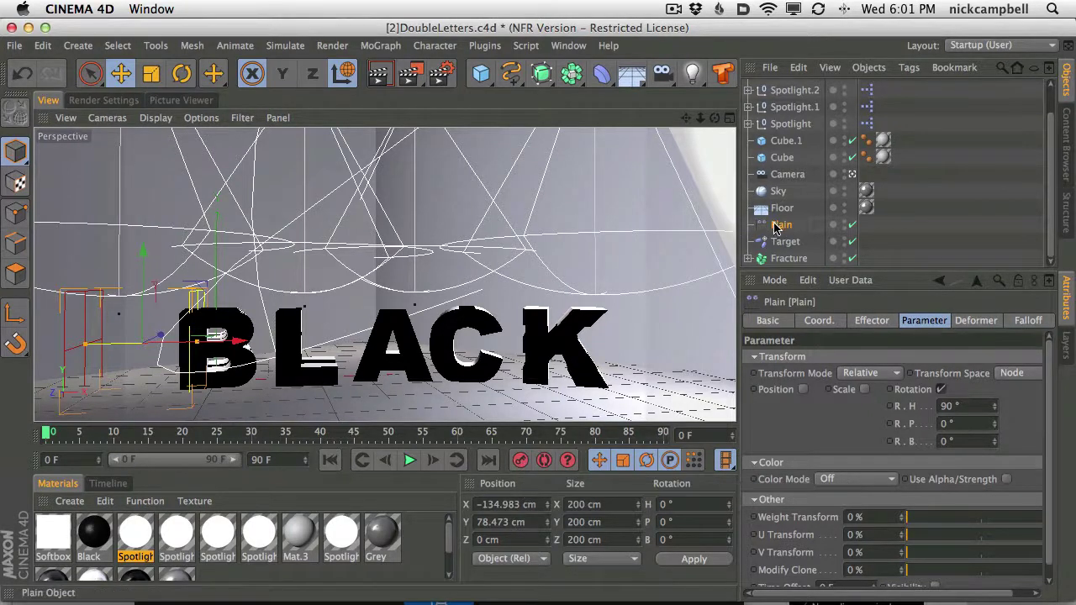
- Keyframe the Plain effector at frame 0 and again at frame 90, moved past the lettering to X about 805 cm
{"action": "left_click", "coordinate": [79, 433]}
{"action": "left_click_drag", "start_coordinate": [81, 433], "coordinate": [662, 433]}
{"action": "left_click_drag", "start_coordinate": [208, 347], "coordinate": [639, 362]}
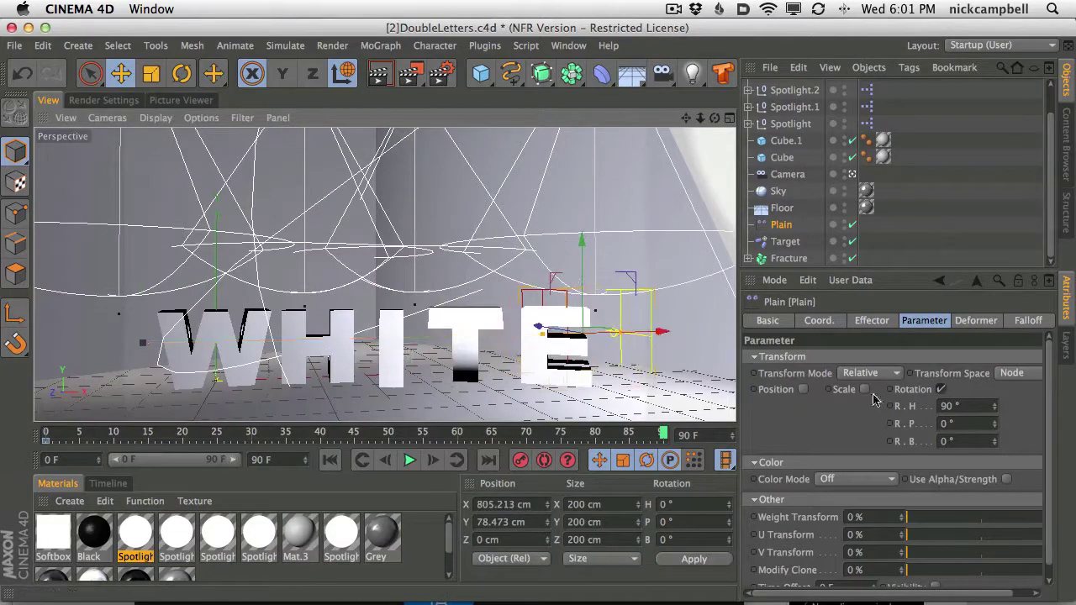
- Play the letter-flip animation, stop it at frame 50, and render that frame
{"action": "left_click", "coordinate": [410, 460]}
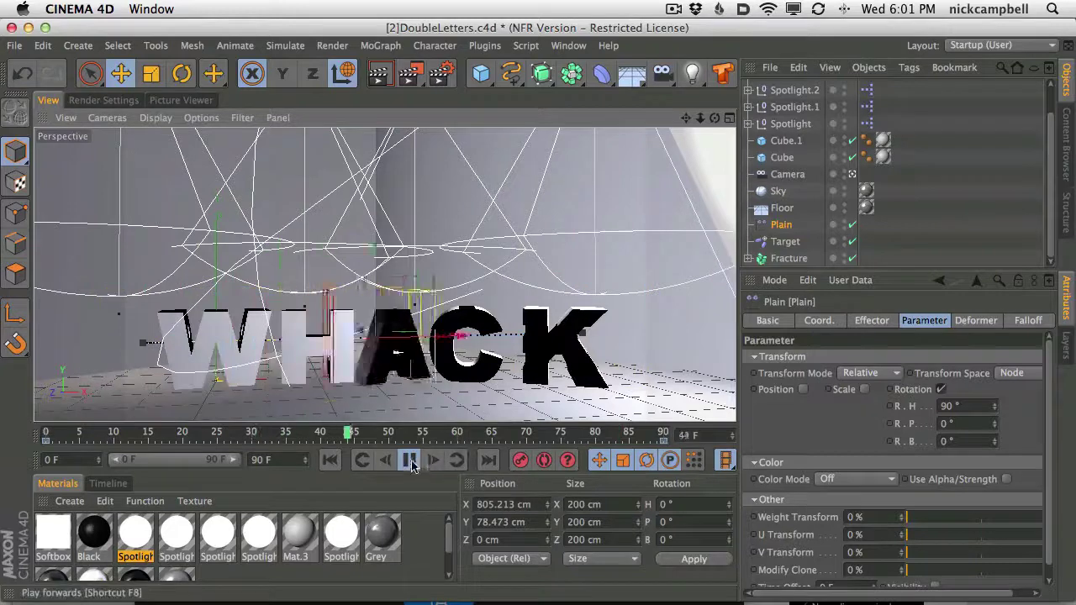
{"action": "left_click", "coordinate": [409, 459]}
{"action": "left_click", "coordinate": [380, 76]}
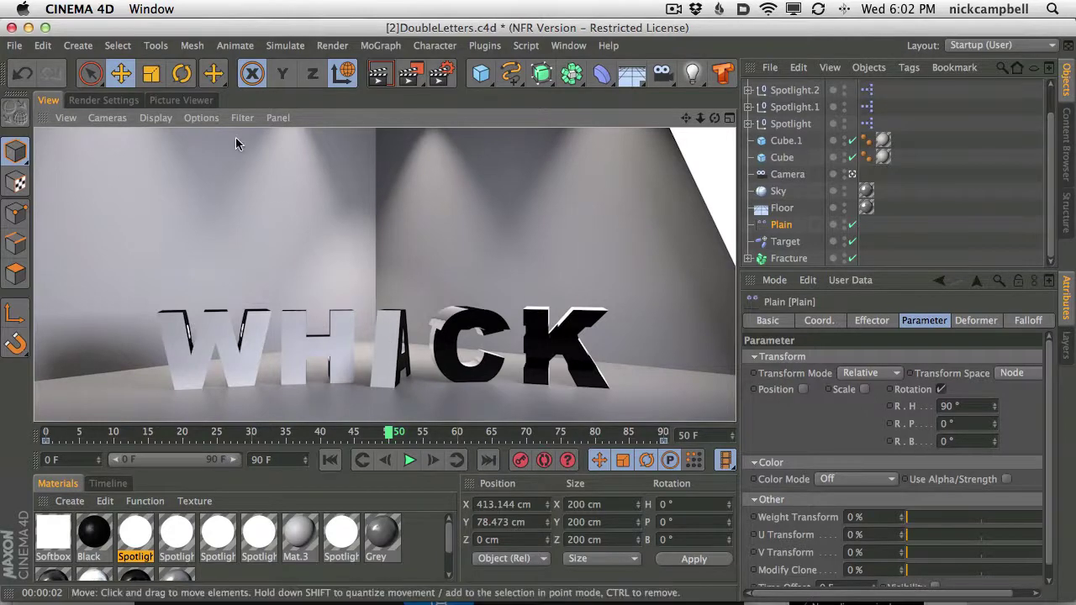
- Add the Ambient Occlusion effect to the render settings and render frame 50 again
{"action": "left_click", "coordinate": [105, 101]}
{"action": "left_click", "coordinate": [84, 315]}
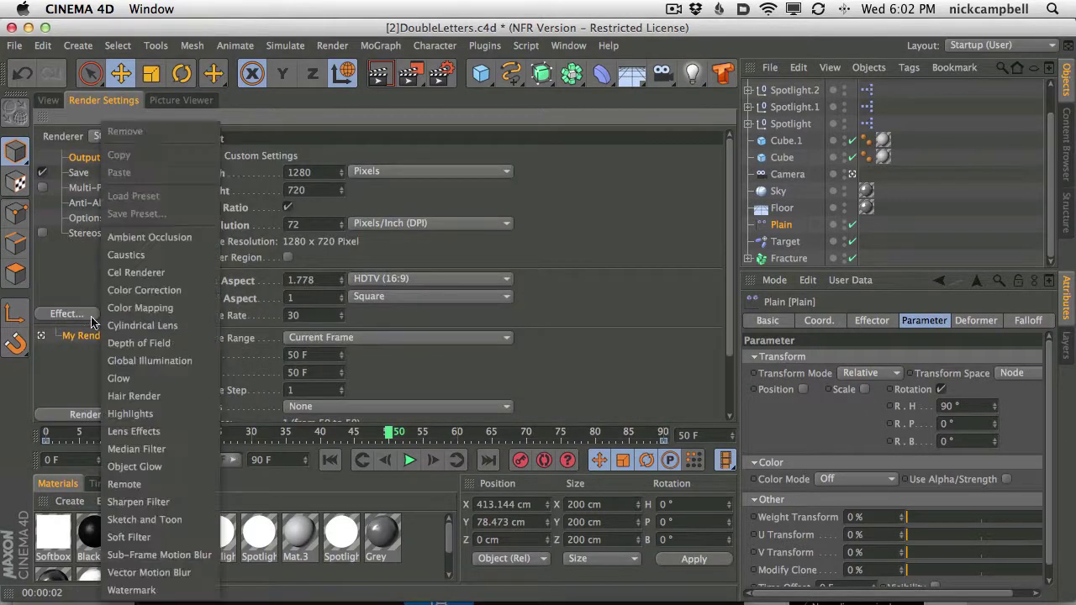
{"action": "left_click", "coordinate": [150, 237]}
{"action": "left_click", "coordinate": [48, 100]}
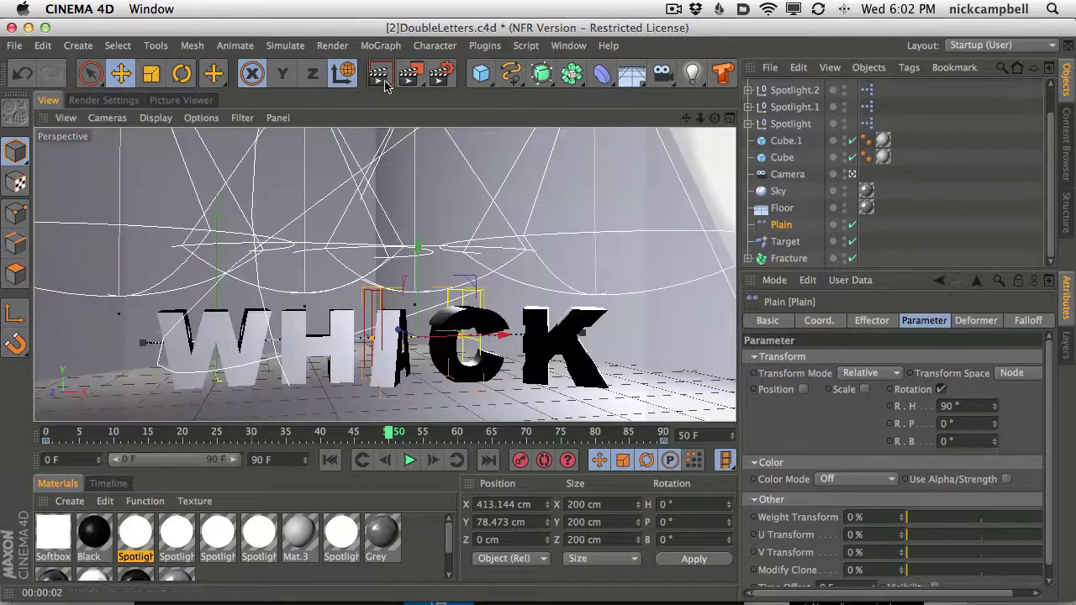
{"action": "left_click", "coordinate": [380, 78]}
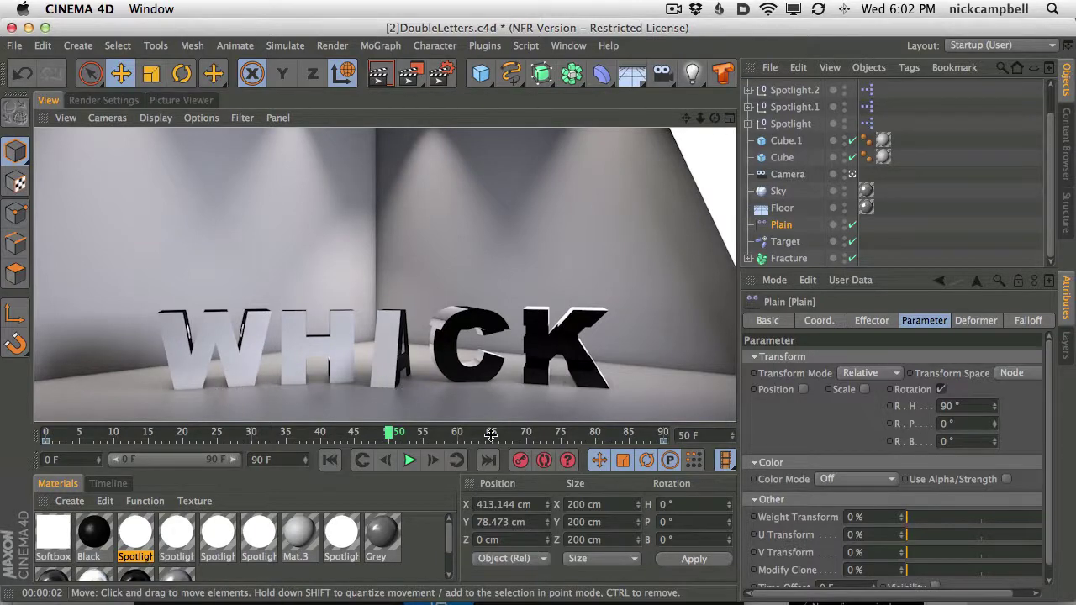
- Move the timeline to frame 87 and render the view of the WHITE lettering
{"action": "left_click_drag", "start_coordinate": [393, 433], "coordinate": [644, 433]}
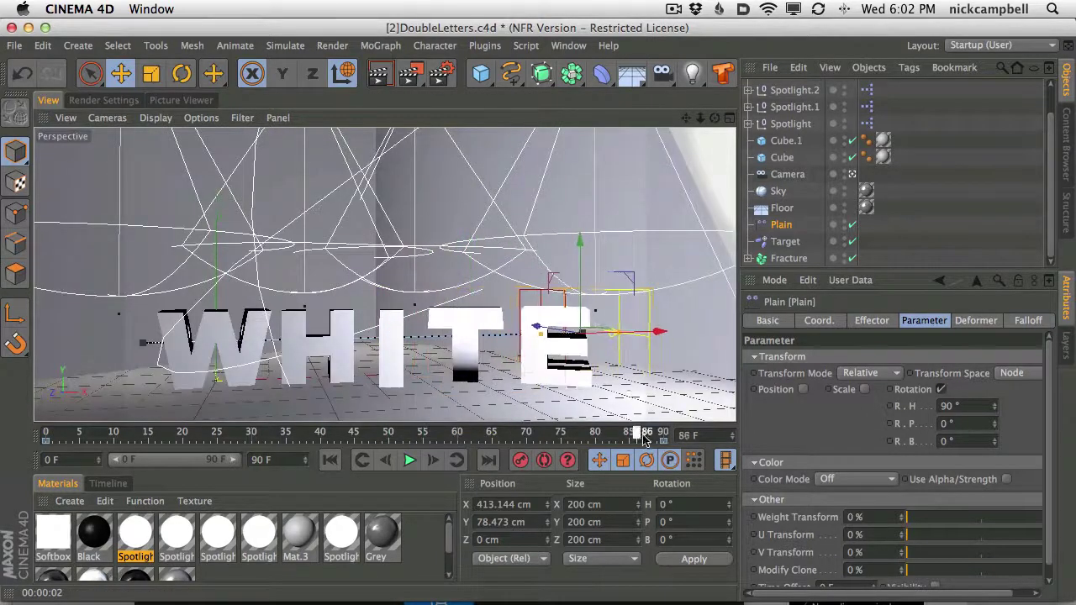
{"action": "left_click", "coordinate": [381, 77]}
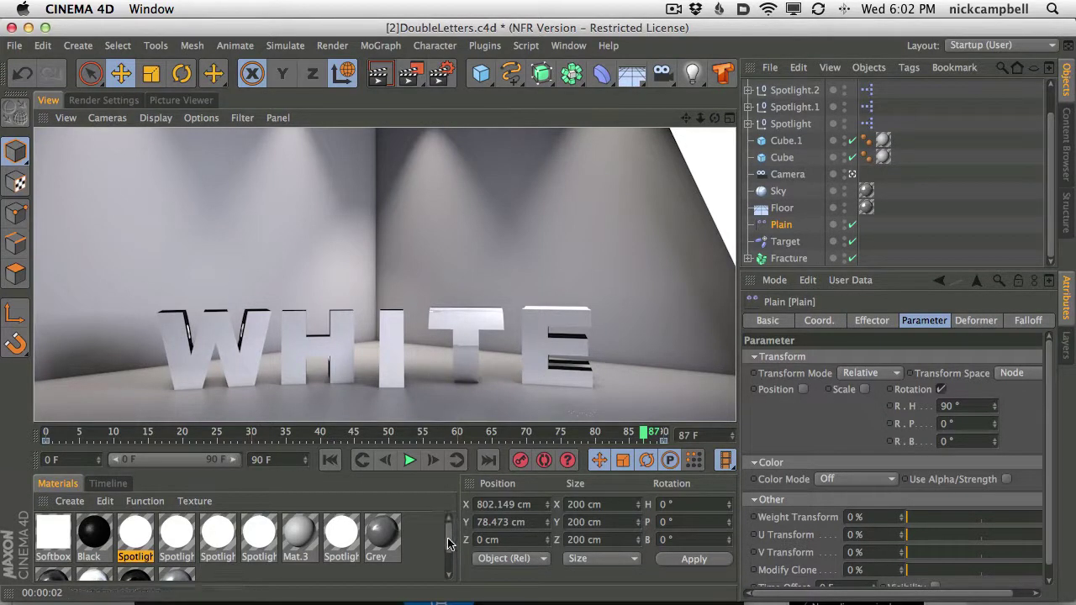
- Expand the BW null inside the Fracture object and select the white Mat material assigned to its MoText
{"action": "scroll", "coordinate": [452, 546], "scroll_direction": "down", "scroll_amount": 2}
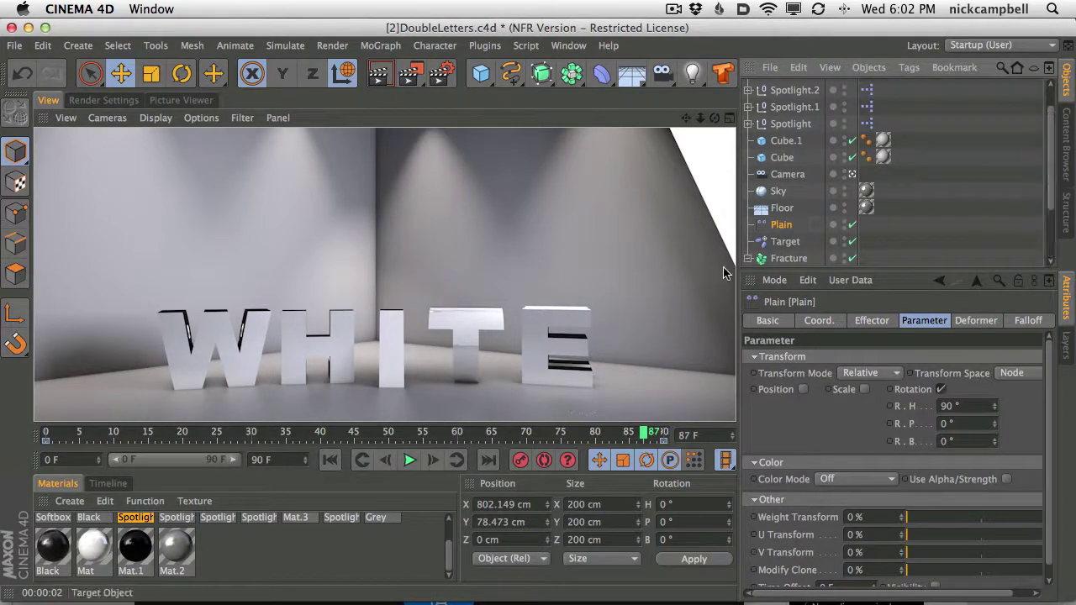
{"action": "scroll", "coordinate": [1033, 210], "scroll_direction": "down", "scroll_amount": 5}
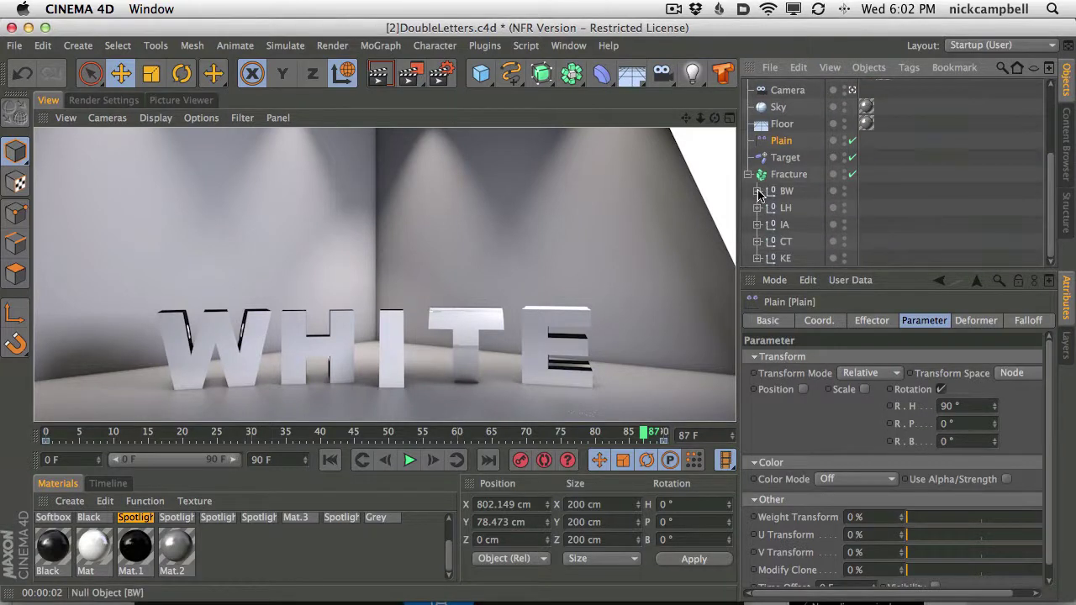
{"action": "left_click", "coordinate": [758, 192]}
{"action": "scroll", "coordinate": [754, 126], "scroll_direction": "down", "scroll_amount": 4}
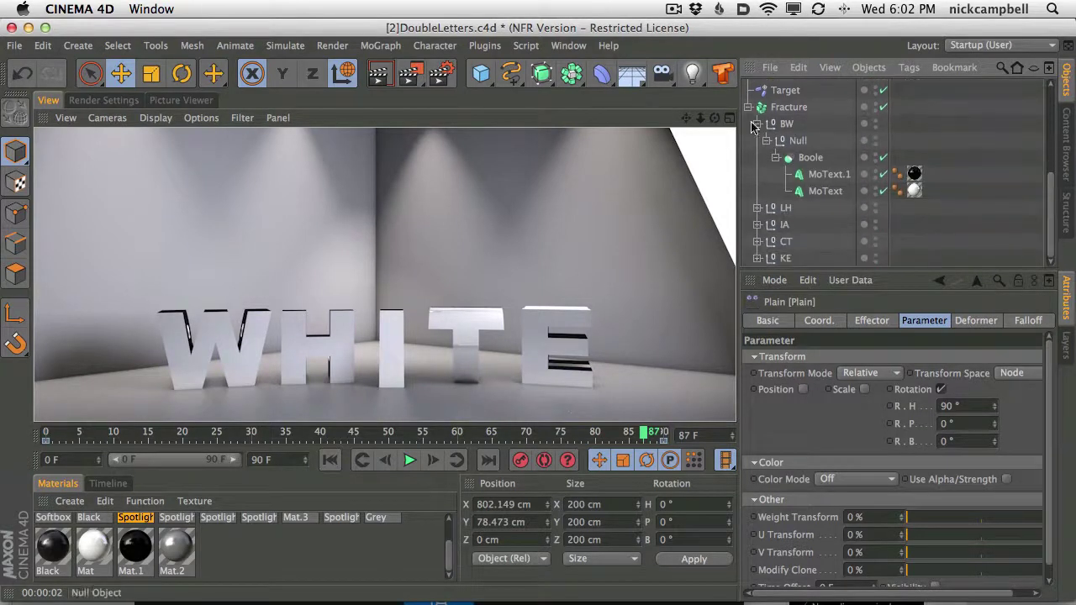
{"action": "double_click", "coordinate": [915, 192]}
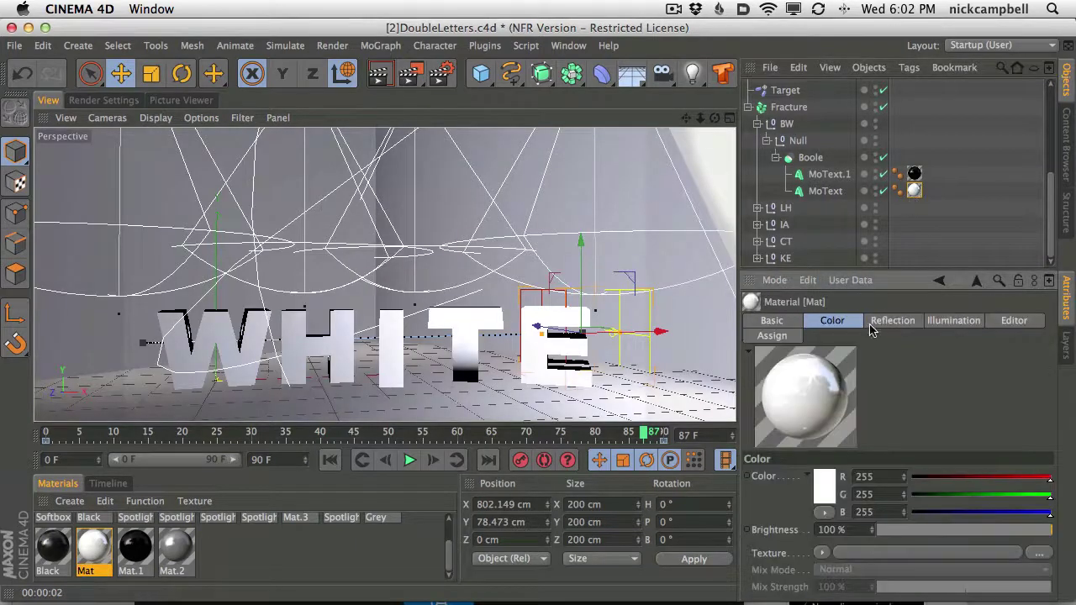
{"action": "double_click", "coordinate": [915, 191]}
{"action": "mouse_move", "coordinate": [451, 554]}
{"action": "left_mouse_down"}
{"action": "mouse_move", "coordinate": [451, 533]}
{"action": "mouse_move", "coordinate": [445, 571]}
{"action": "mouse_move", "coordinate": [450, 530]}
{"action": "mouse_move", "coordinate": [449, 552]}
{"action": "left_mouse_up"}
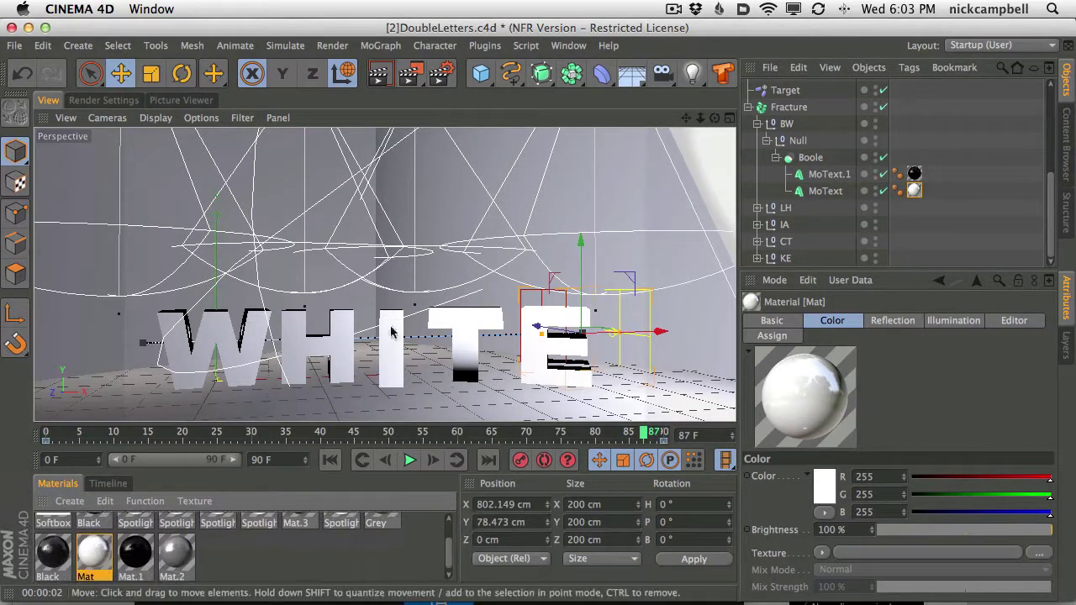
{"action": "left_click_drag", "start_coordinate": [445, 562], "coordinate": [449, 538]}
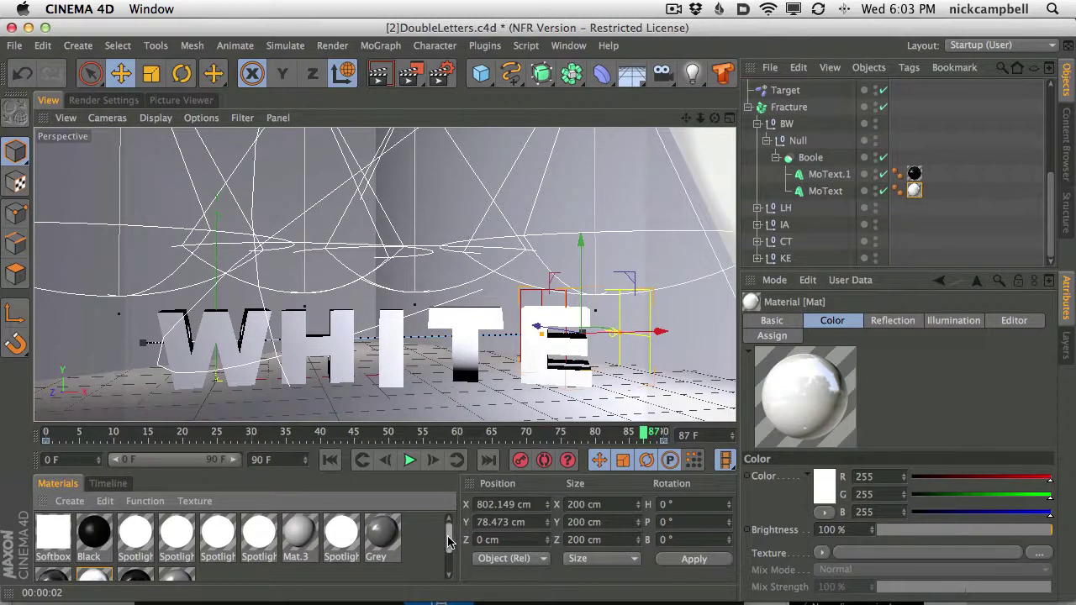
- Load a Gradient shader into the Color texture of Mat, open the shader's settings, and render frame 87
{"action": "left_click", "coordinate": [834, 323]}
{"action": "left_click", "coordinate": [823, 553]}
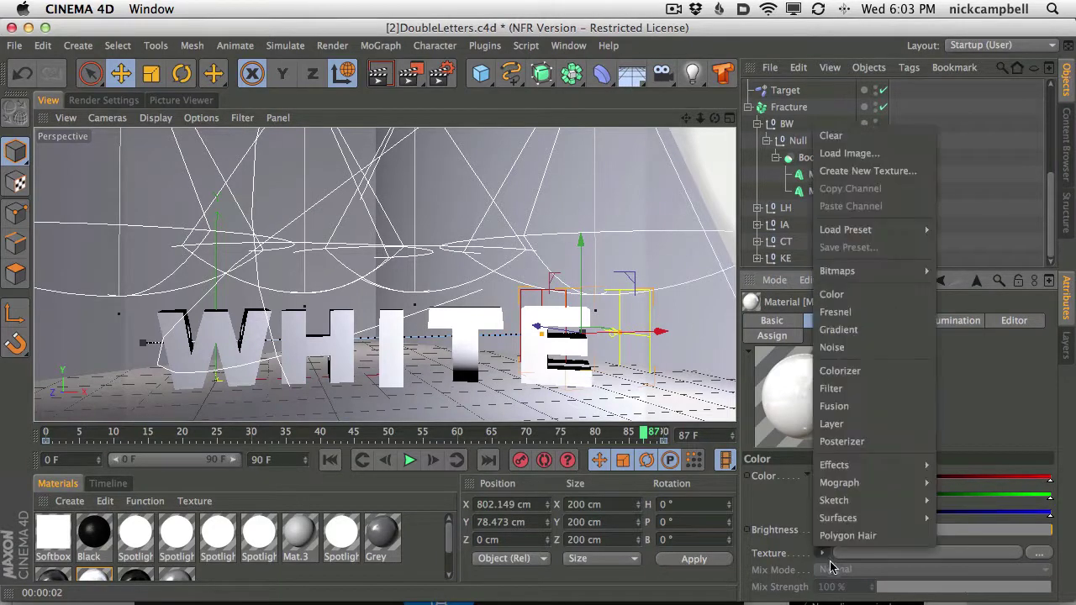
{"action": "left_click", "coordinate": [877, 330]}
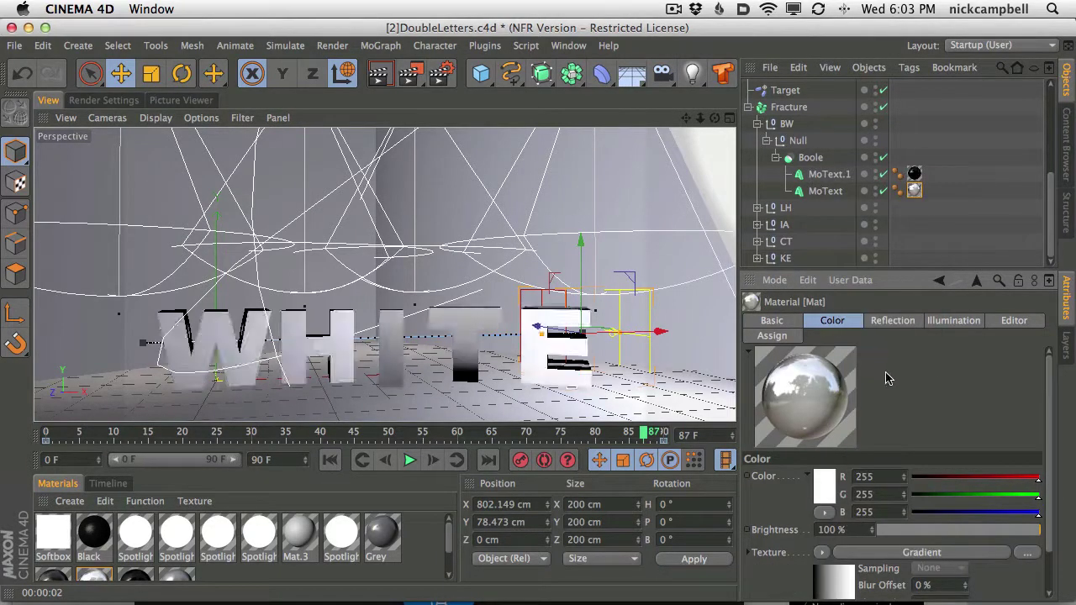
{"action": "left_click", "coordinate": [887, 554]}
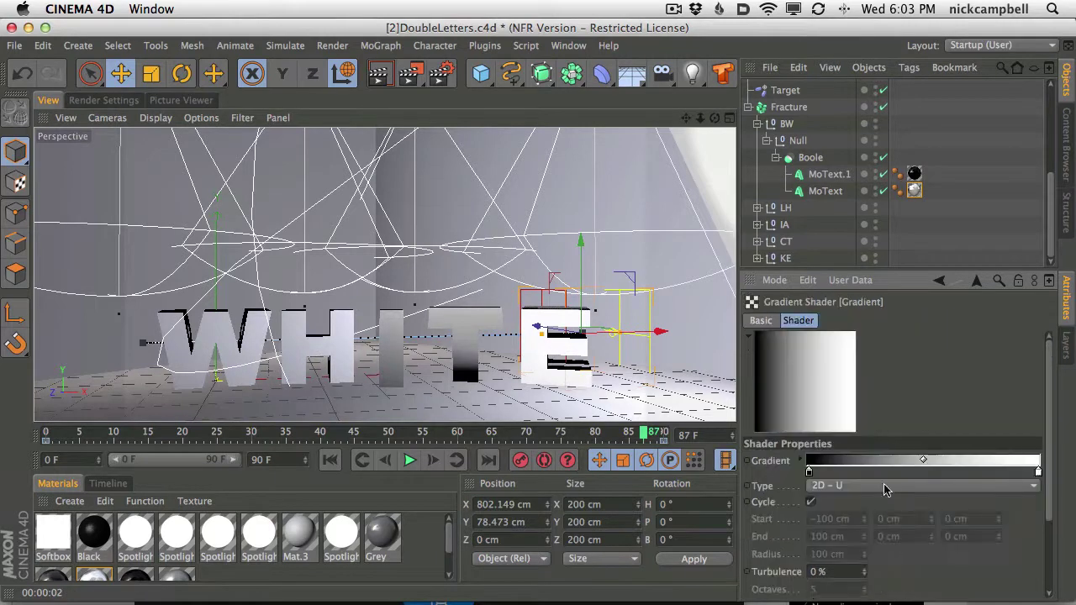
{"action": "left_click", "coordinate": [378, 73]}
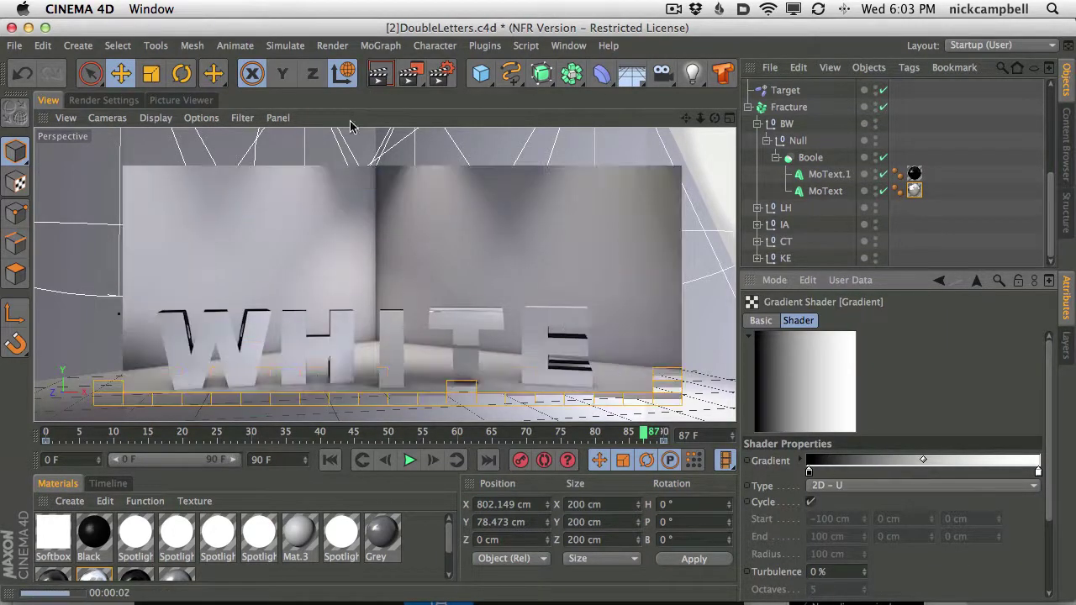
- Set the gradient type to 2D - V and render frame 87 again
{"action": "left_click", "coordinate": [837, 486]}
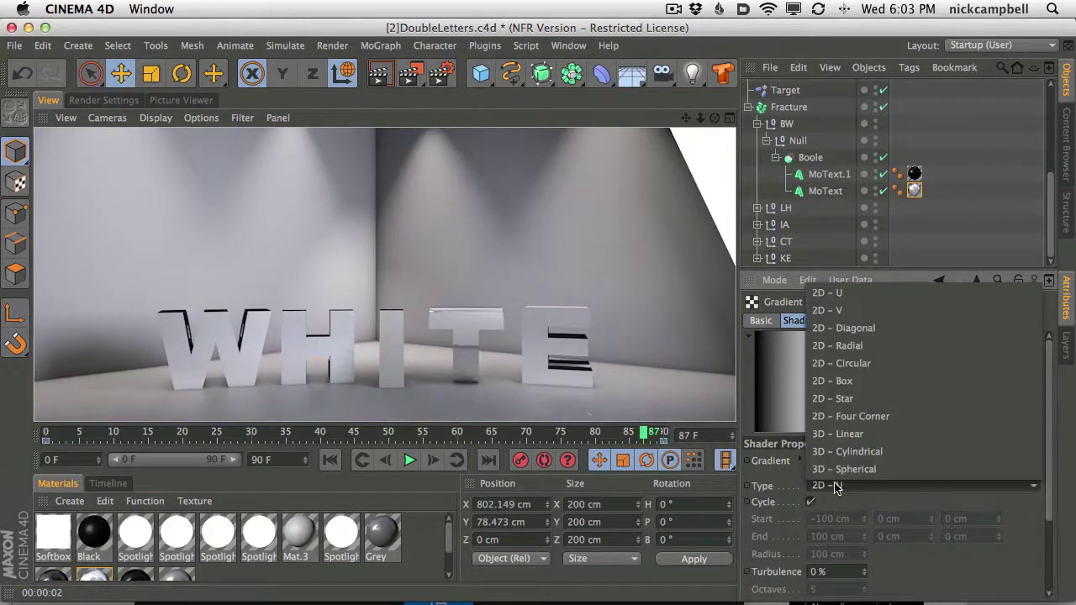
{"action": "left_click", "coordinate": [851, 311]}
{"action": "key", "text": "ctrl+r"}
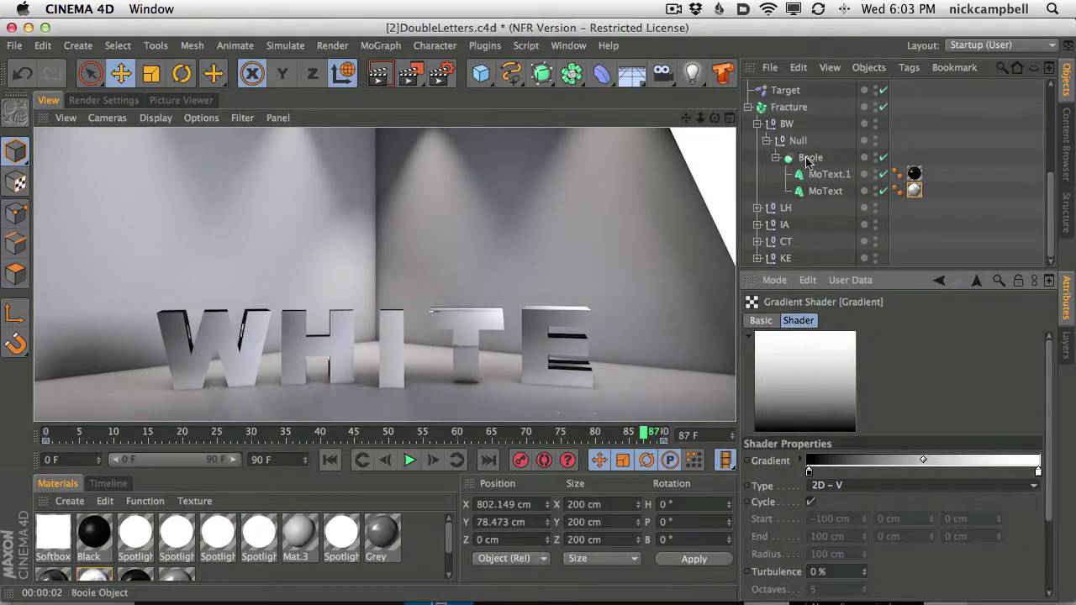
- Set the Mix Strength of Mat's gradient texture to 56% and render the frame
{"action": "left_click", "coordinate": [914, 191]}
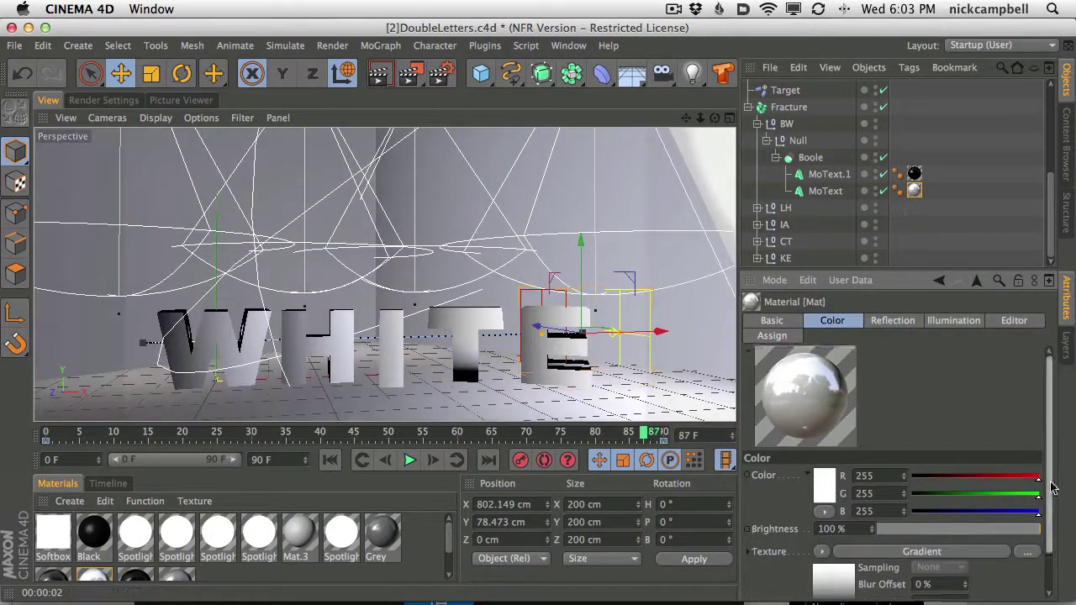
{"action": "scroll", "coordinate": [1051, 488], "scroll_direction": "down", "scroll_amount": 2}
{"action": "left_click", "coordinate": [957, 591]}
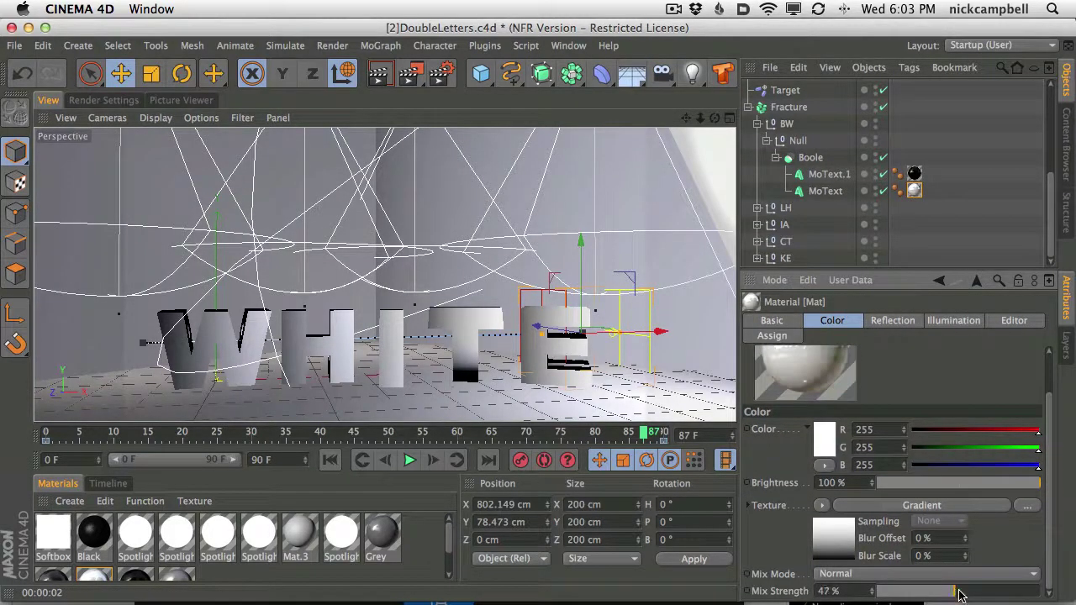
{"action": "left_click_drag", "start_coordinate": [961, 595], "coordinate": [970, 595]}
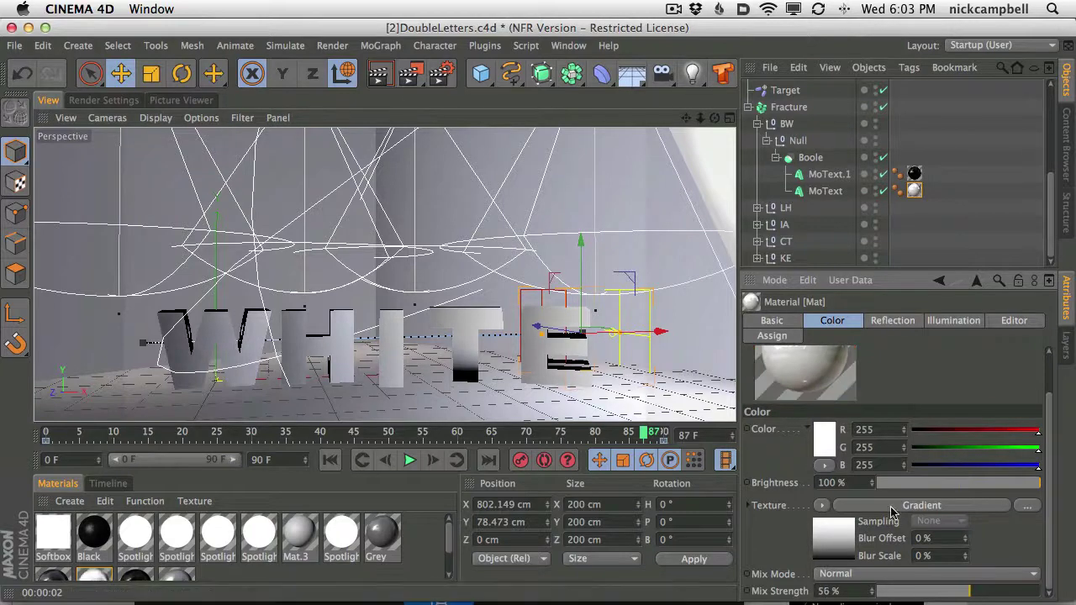
{"action": "left_click", "coordinate": [378, 76]}
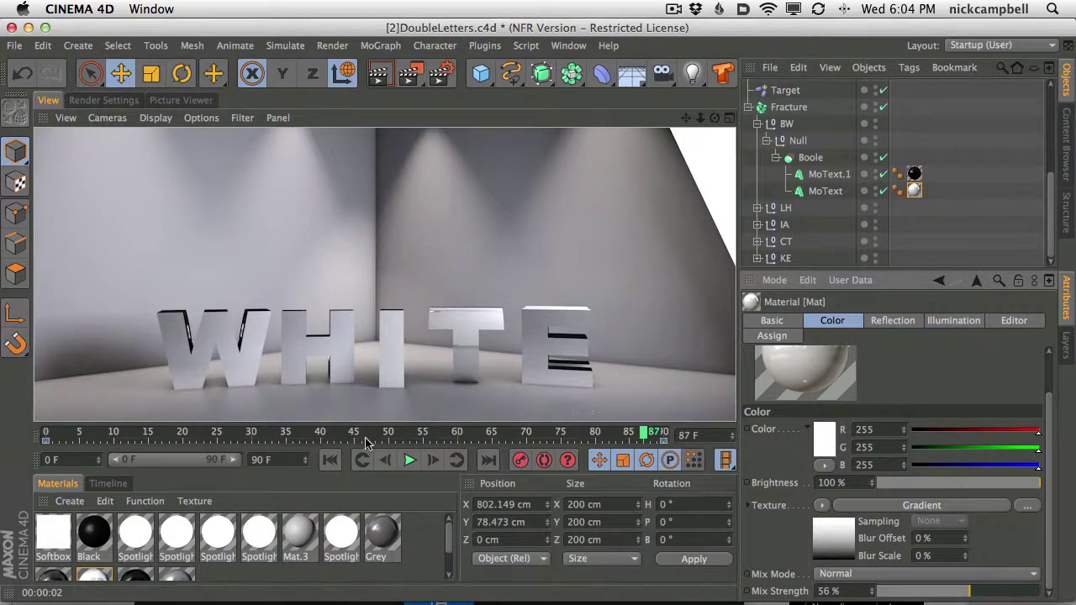
- Move the timeline to frame 8 and render the view of the BLACK lettering
{"action": "left_click_drag", "start_coordinate": [648, 433], "coordinate": [102, 433]}
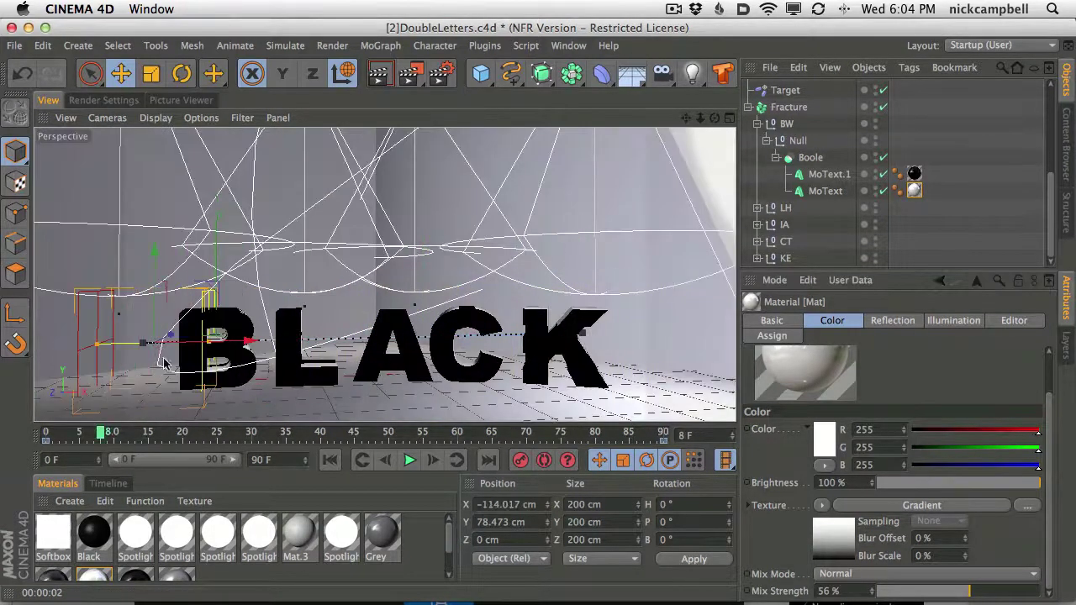
{"action": "left_click", "coordinate": [376, 76]}
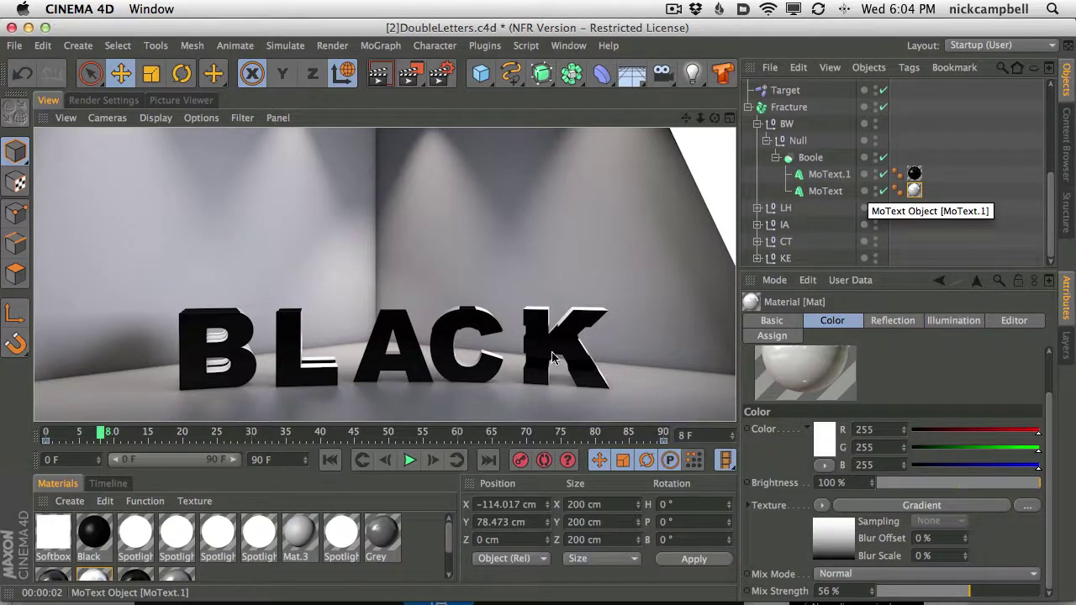
- Select the black Mat.1 material on MoText.1 and enlarge the area showing its attributes
{"action": "left_click", "coordinate": [914, 176]}
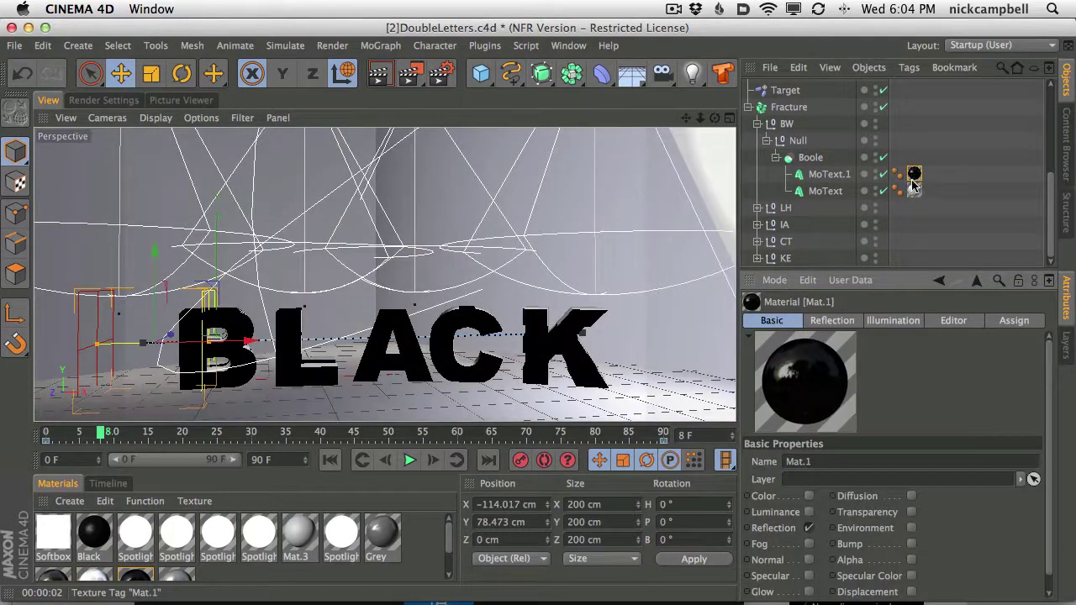
{"action": "scroll", "coordinate": [1056, 444], "scroll_direction": "down", "scroll_amount": 2}
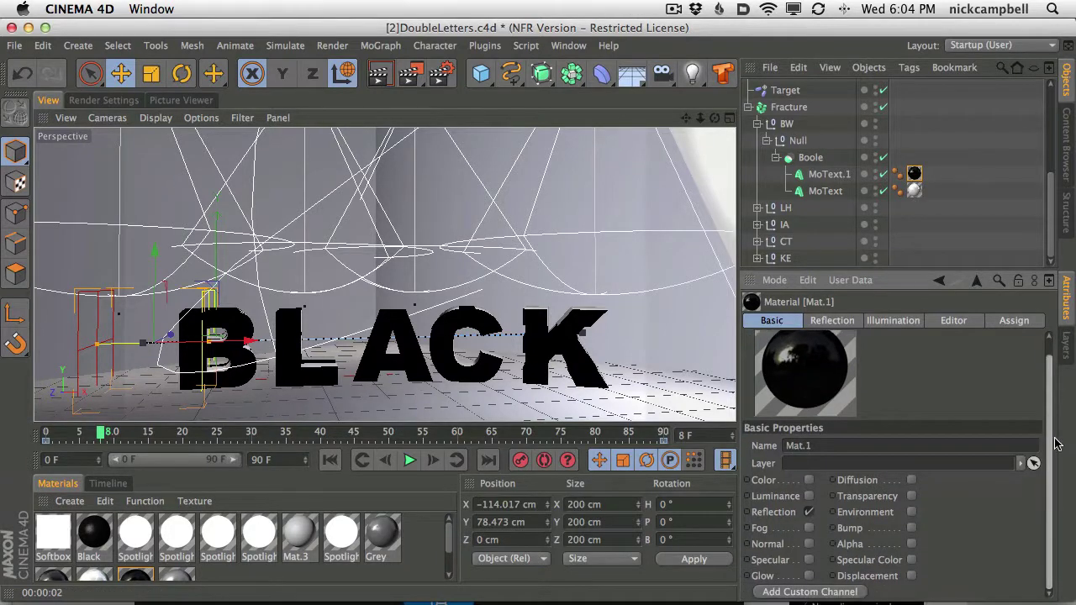
{"action": "left_click", "coordinate": [914, 174]}
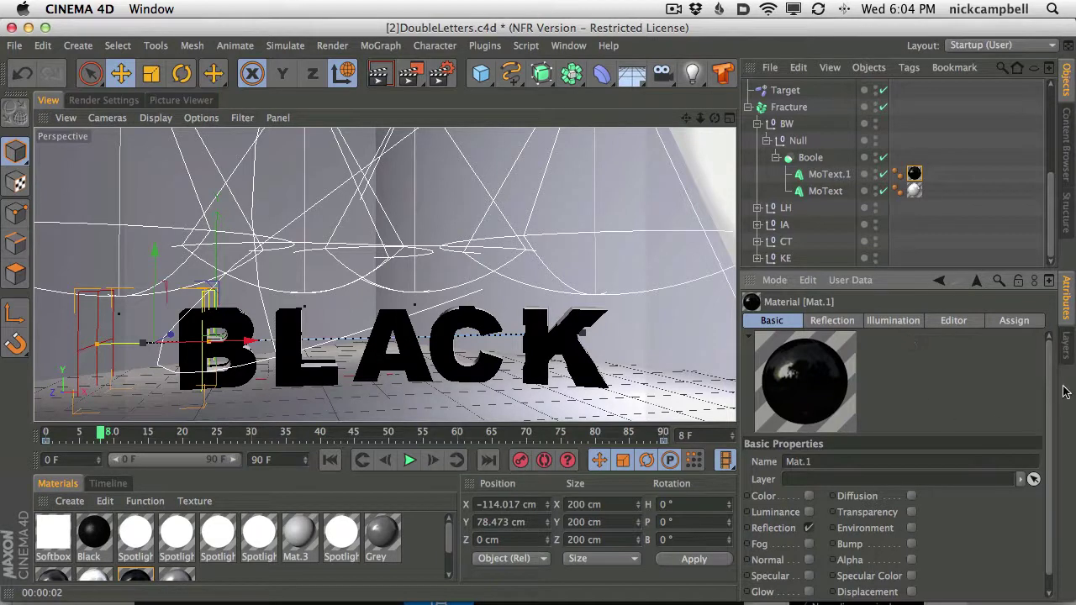
{"action": "left_click_drag", "start_coordinate": [874, 269], "coordinate": [874, 233]}
{"action": "left_click_drag", "start_coordinate": [737, 286], "coordinate": [692, 293]}
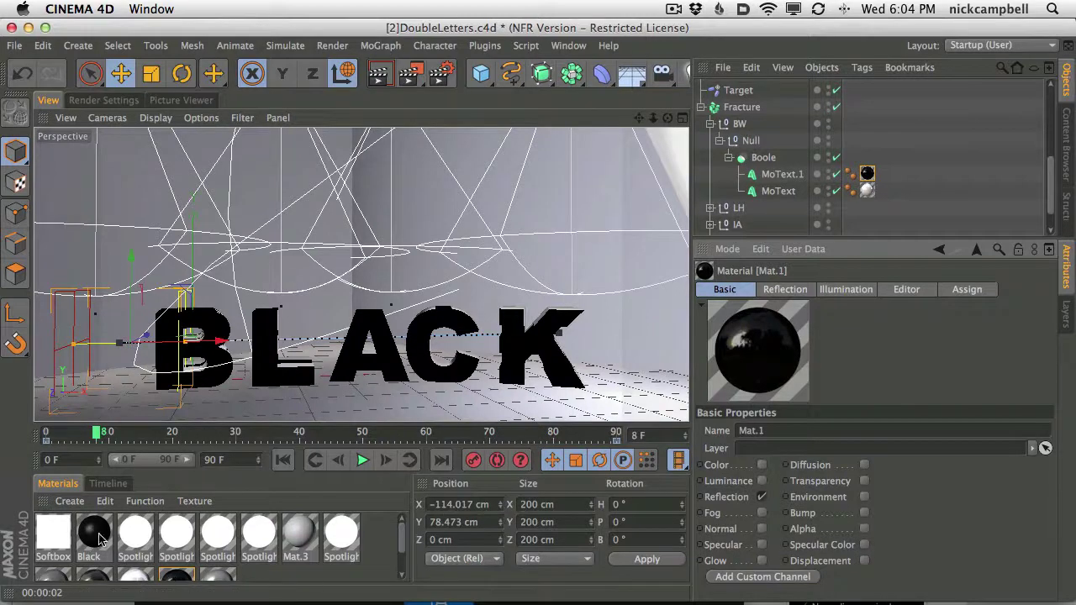
- Examine Mat.1's reflection settings in the Material Editor, then its illumination, editor and assignment attributes
{"action": "double_click", "coordinate": [179, 579]}
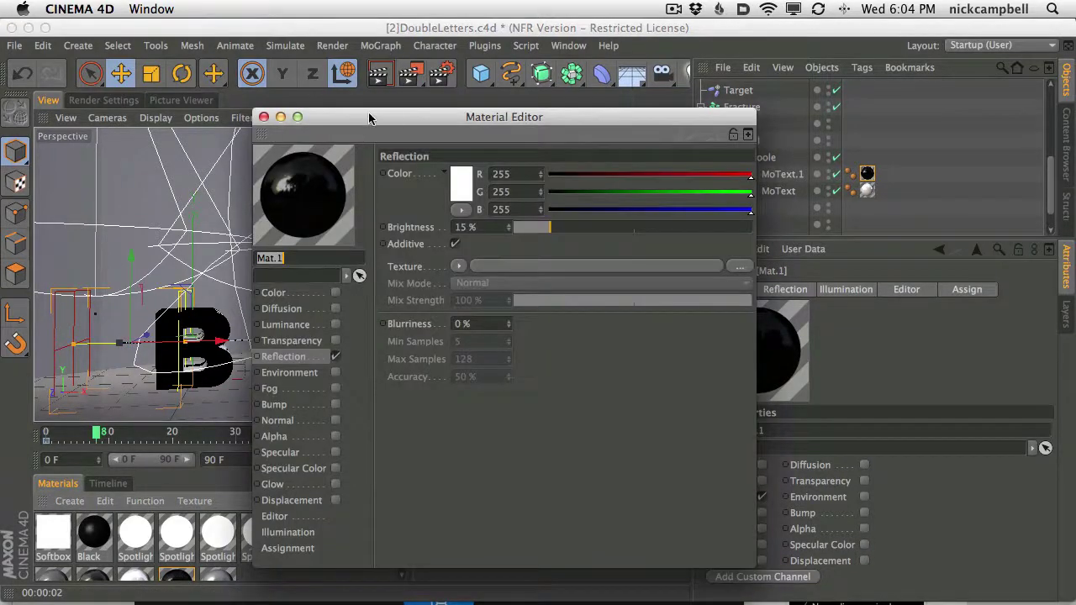
{"action": "left_click_drag", "start_coordinate": [370, 118], "coordinate": [262, 107]}
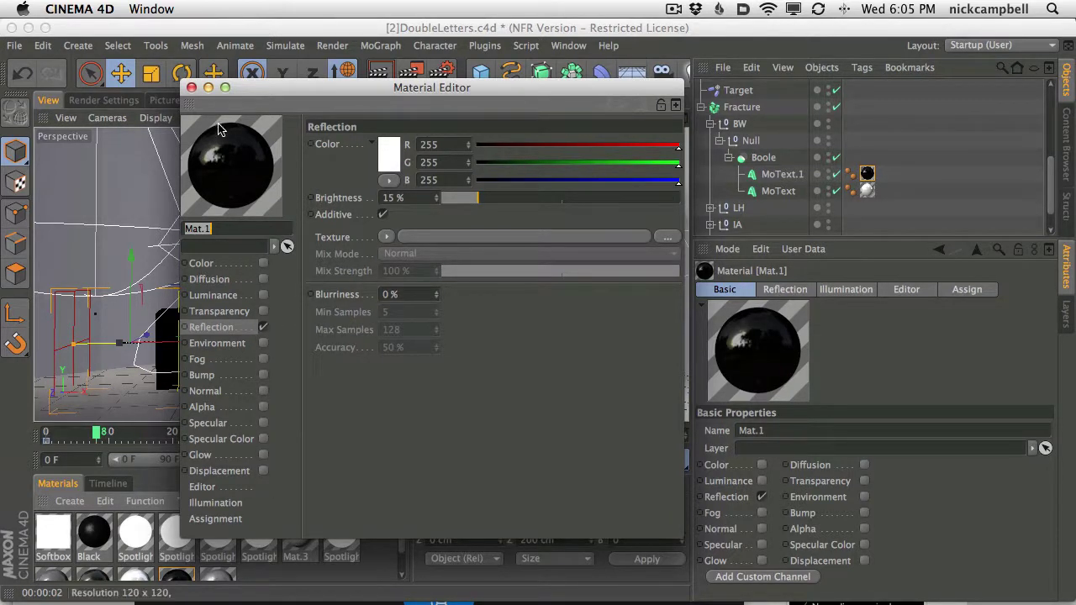
{"action": "left_click", "coordinate": [192, 88]}
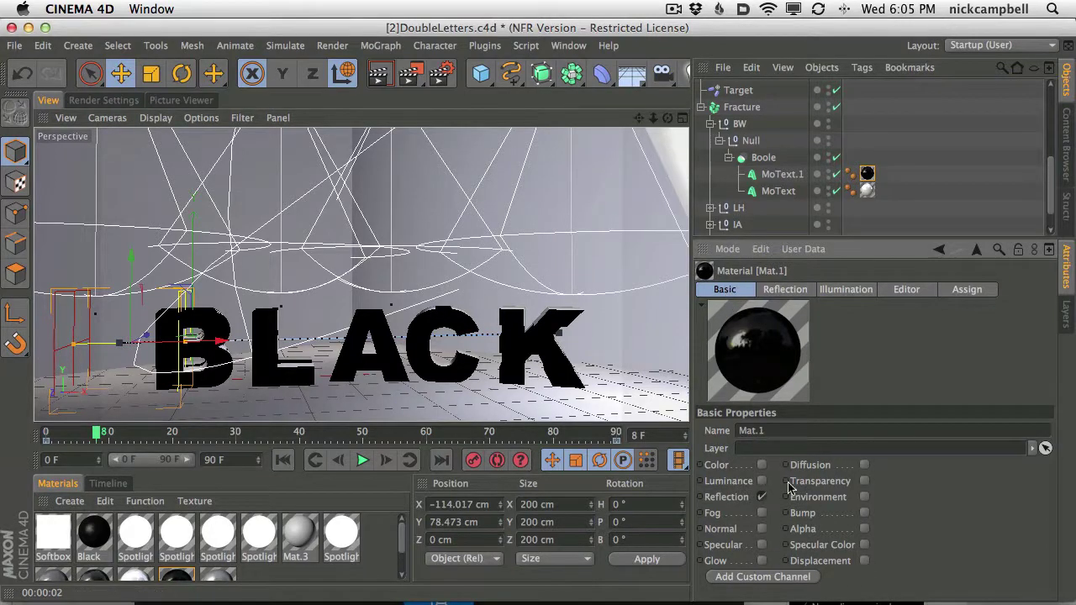
{"action": "left_click", "coordinate": [837, 291]}
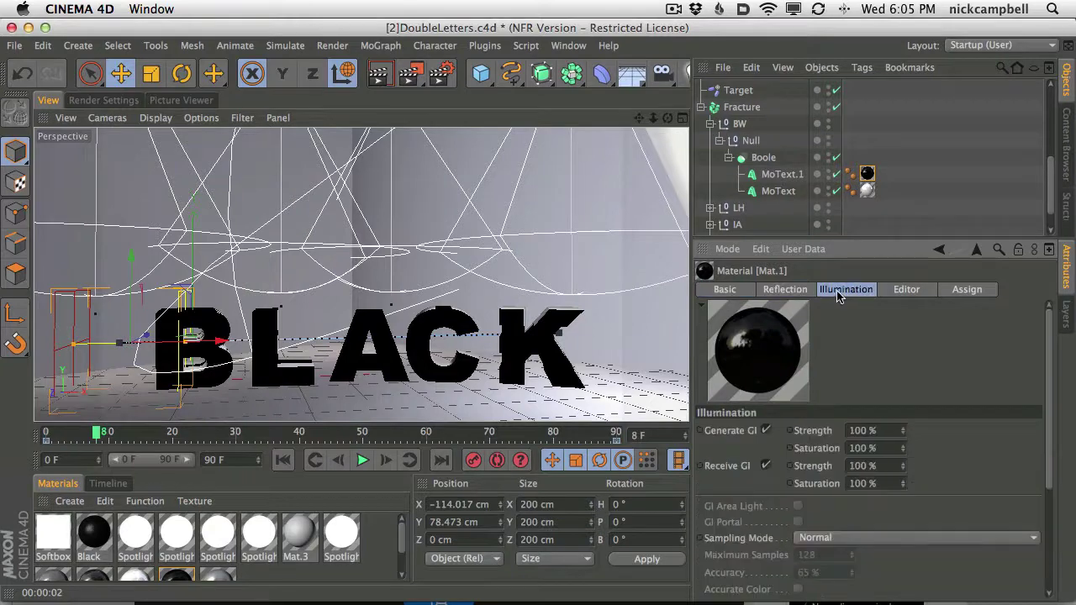
{"action": "left_click", "coordinate": [906, 290]}
{"action": "left_click", "coordinate": [967, 290]}
{"action": "left_click", "coordinate": [744, 291]}
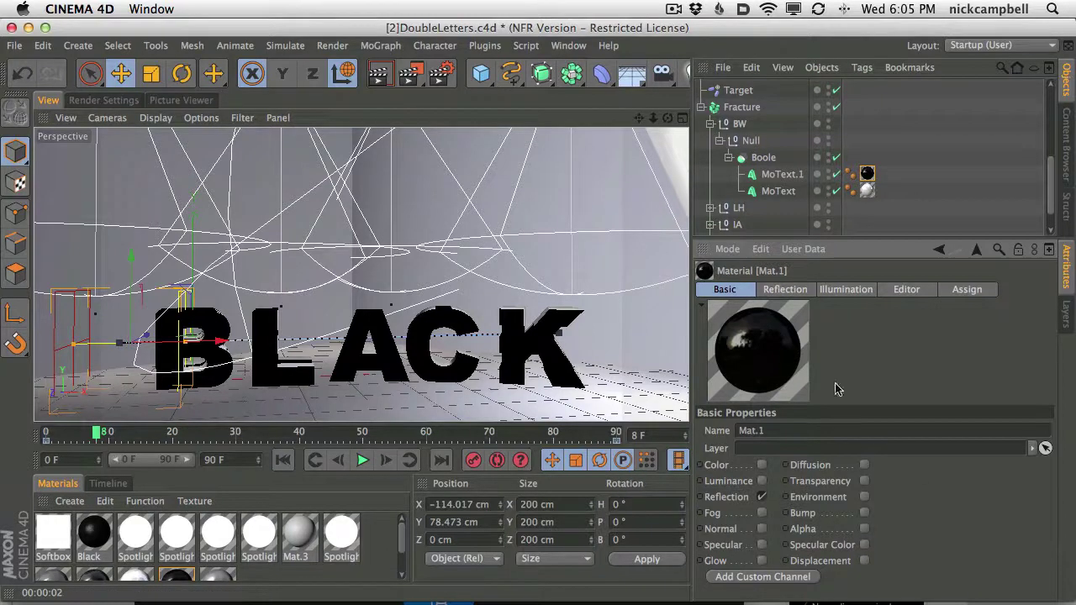
- Enable the Color channel of Mat.1 and set it to near-black with RGB 23, 17, 17
{"action": "left_click", "coordinate": [761, 466]}
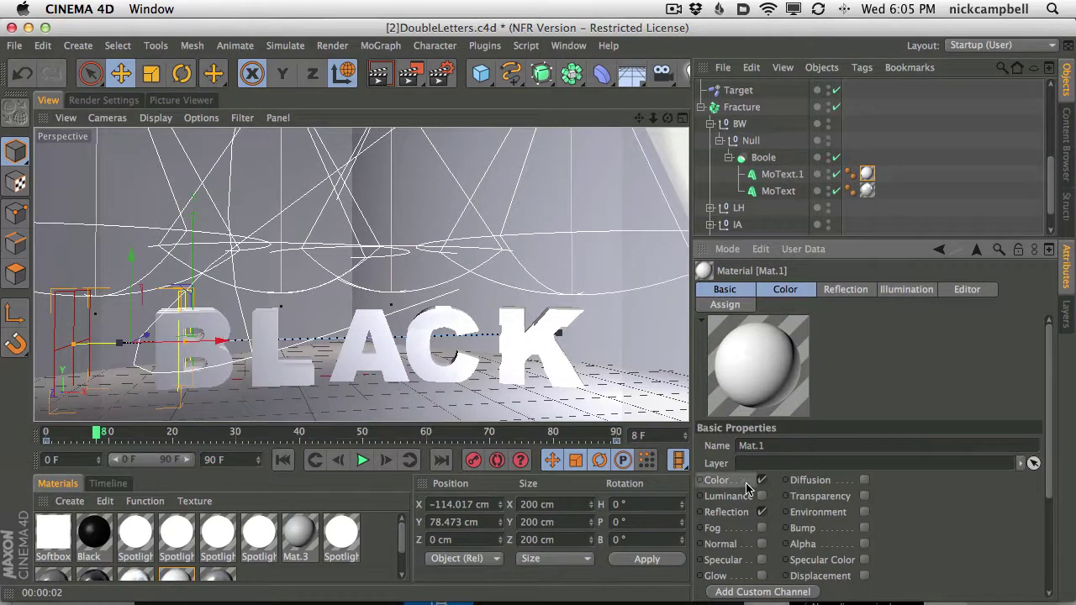
{"action": "left_click", "coordinate": [753, 484]}
{"action": "left_click", "coordinate": [878, 481]}
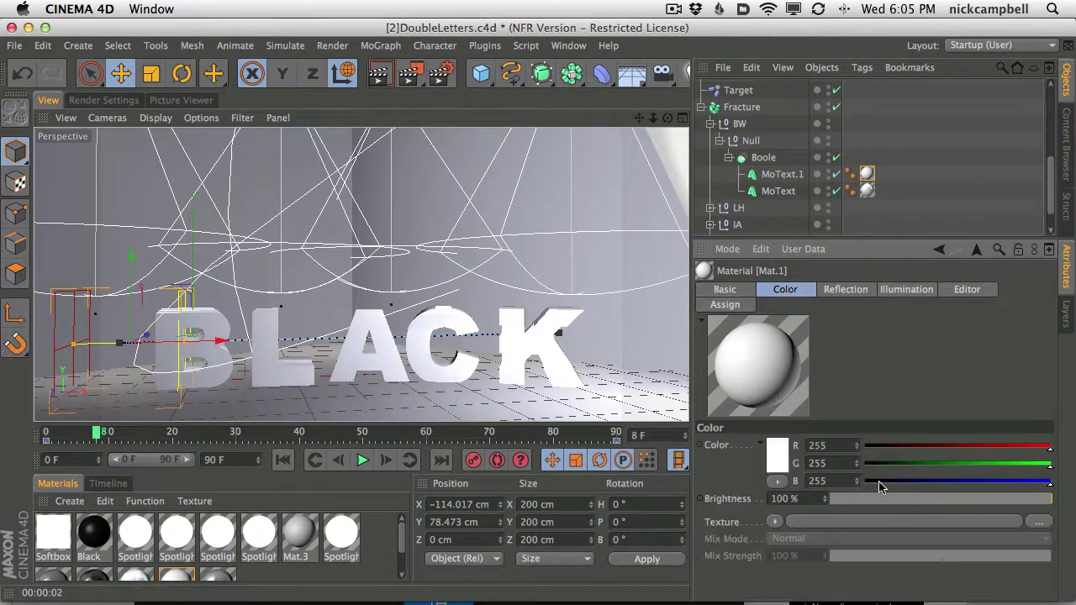
{"action": "left_click", "coordinate": [877, 464]}
{"action": "left_click", "coordinate": [881, 445]}
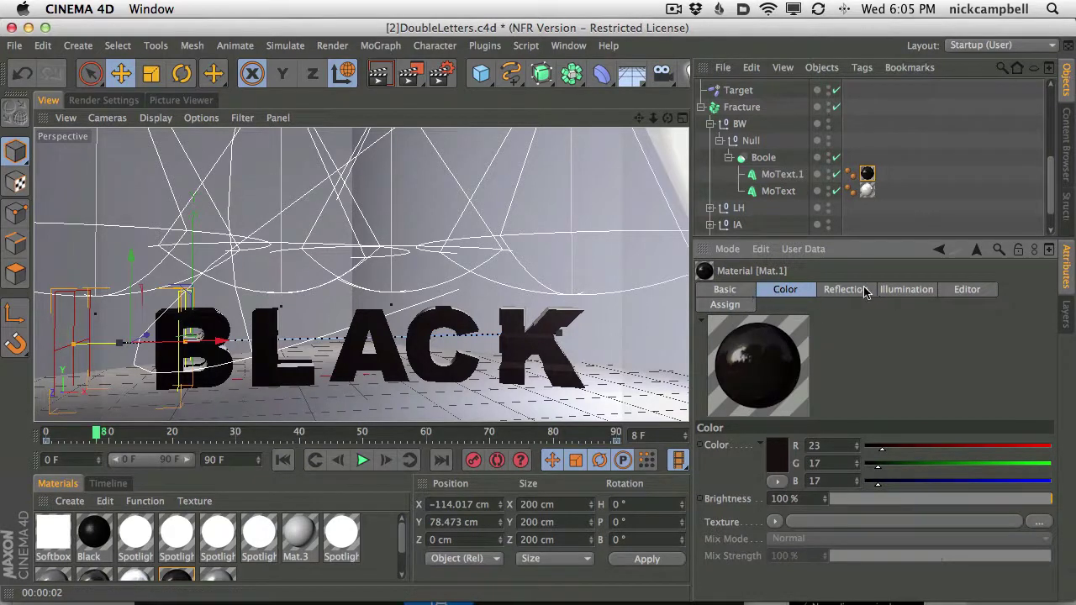
- Enable the Specular channel of Mat.1 and open its settings
{"action": "left_click", "coordinate": [734, 291]}
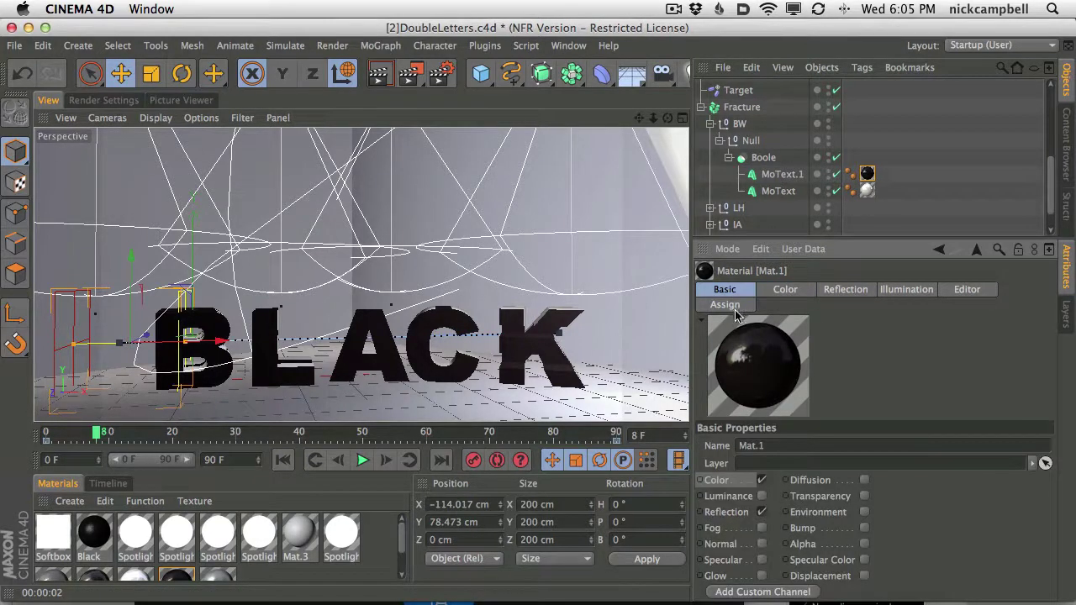
{"action": "left_click", "coordinate": [762, 561]}
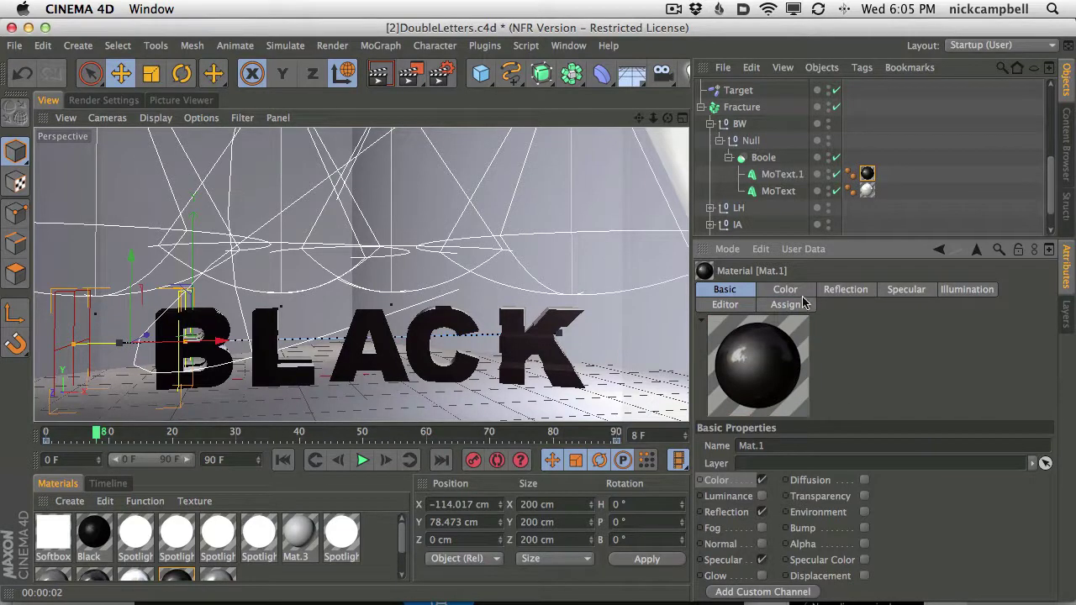
{"action": "left_click", "coordinate": [907, 290]}
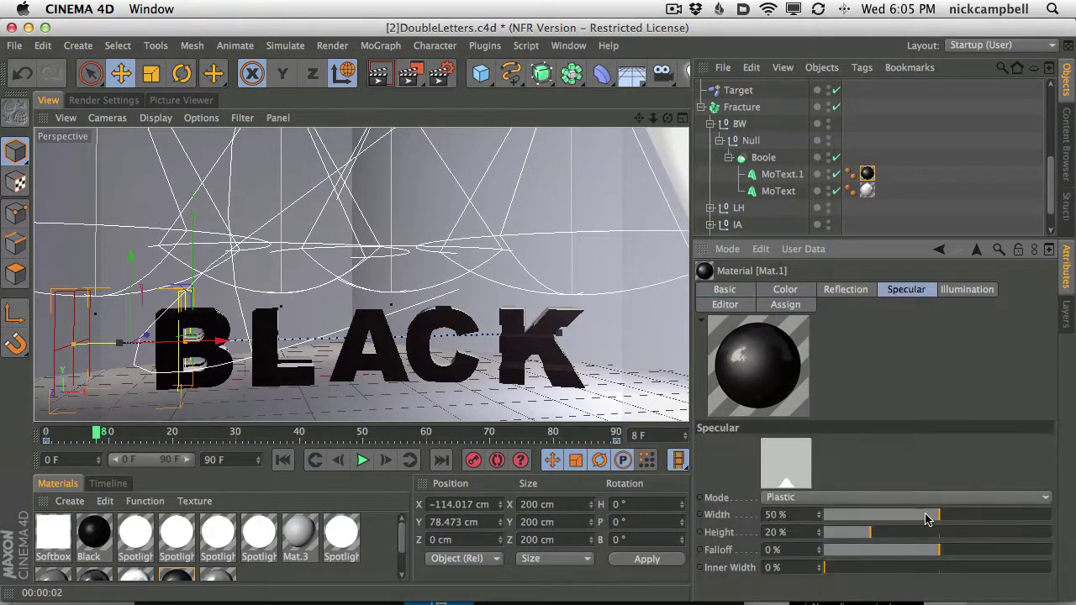
- Set Mat.1's specular width to 69% and height to 6%, and render the view to check the black letters
{"action": "left_click_drag", "start_coordinate": [933, 514], "coordinate": [982, 515]}
{"action": "left_click_drag", "start_coordinate": [870, 532], "coordinate": [838, 533]}
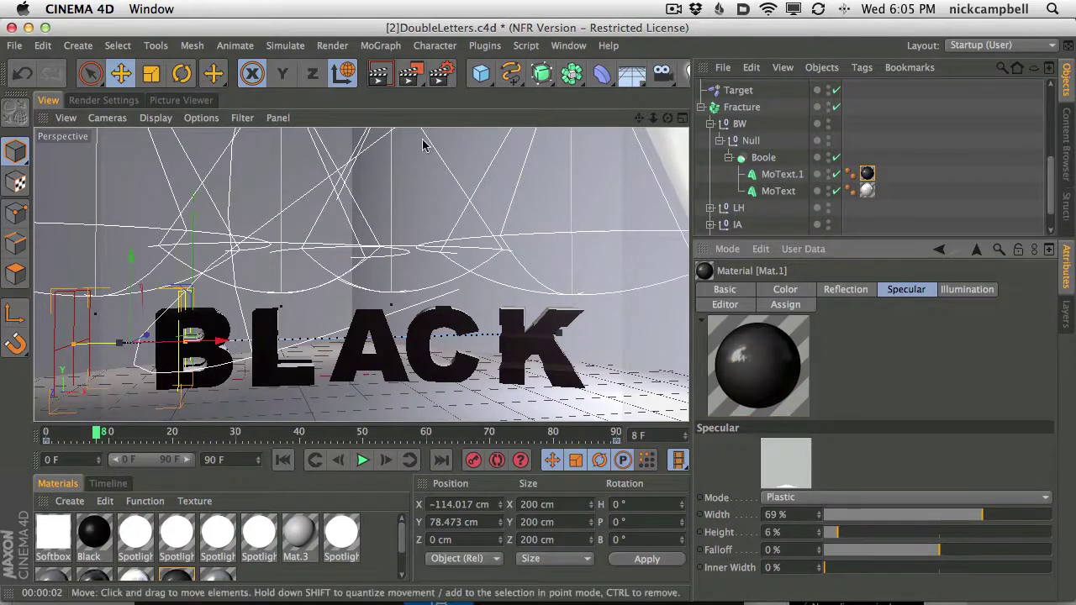
{"action": "left_click", "coordinate": [380, 74]}
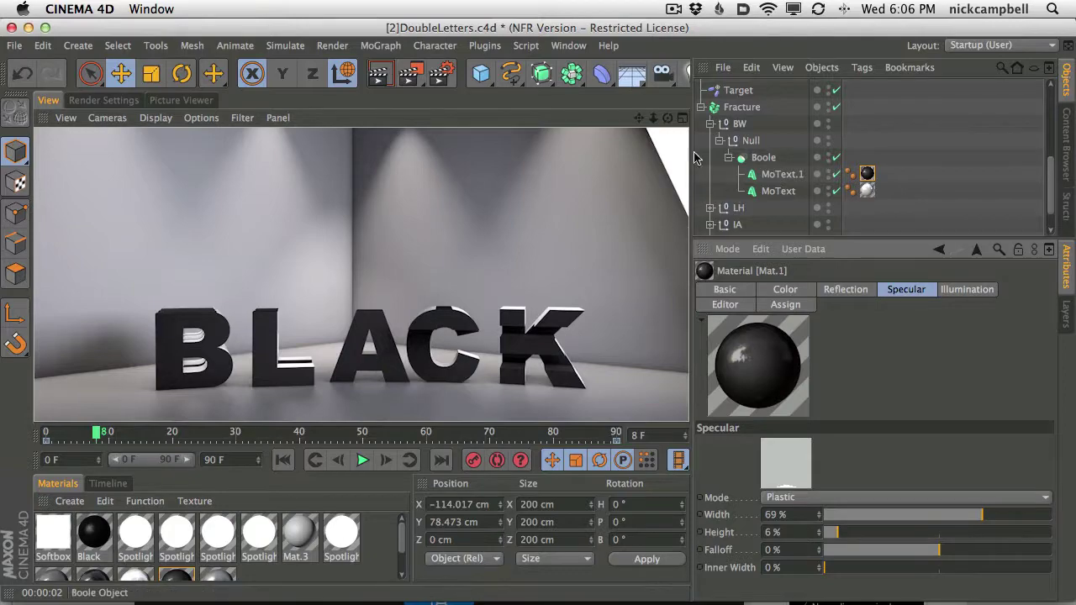
- Turn off Seen By Camera and Visible In Editor for the Softbox light, and render the reframed view
{"action": "left_click", "coordinate": [405, 360]}
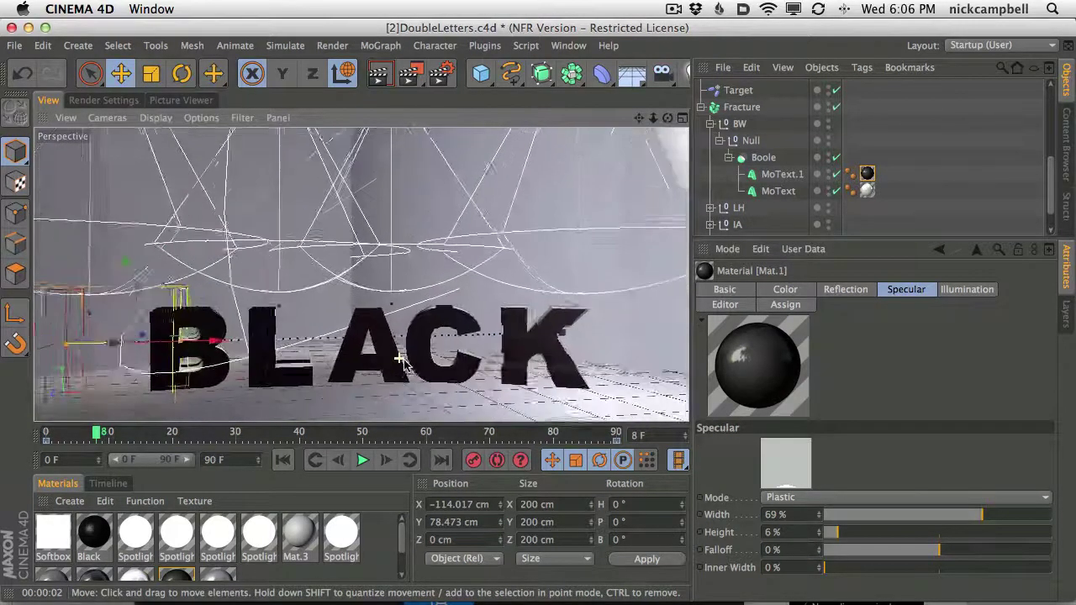
{"action": "middle_click_drag", "start_coordinate": [400, 361], "coordinate": [385, 336], "text": "alt"}
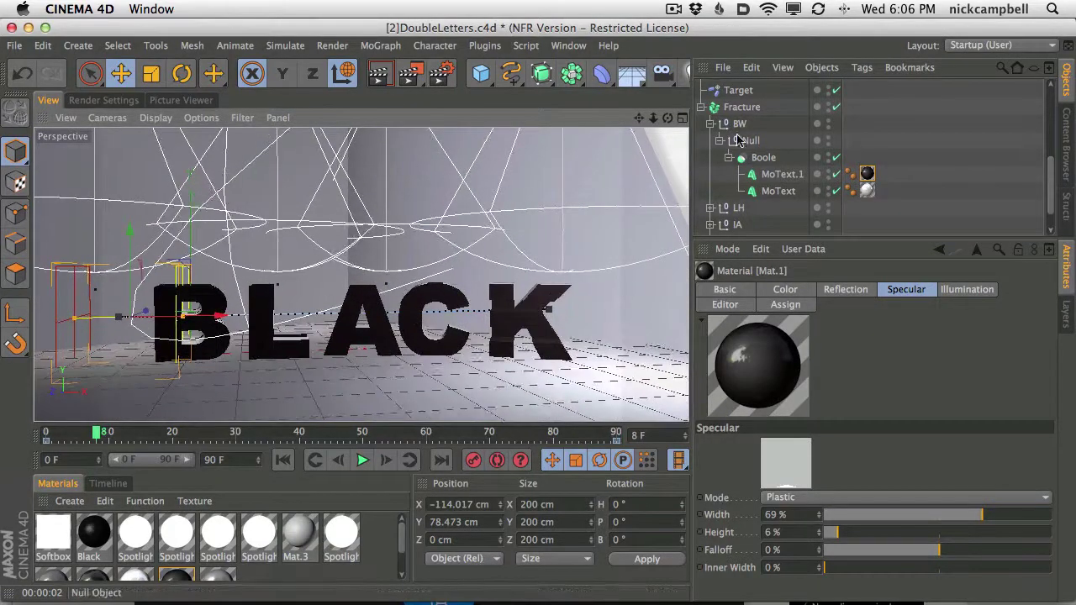
{"action": "scroll", "coordinate": [703, 107], "scroll_direction": "up", "scroll_amount": 5}
{"action": "scroll", "coordinate": [1053, 167], "scroll_direction": "up", "scroll_amount": 3}
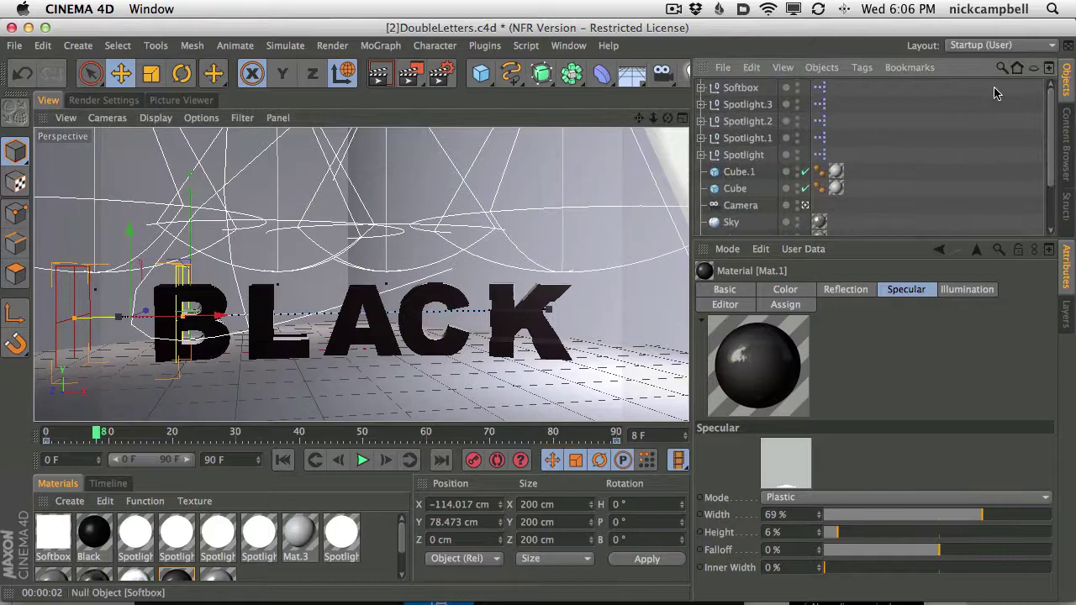
{"action": "left_click", "coordinate": [740, 87]}
{"action": "left_click_drag", "start_coordinate": [1046, 383], "coordinate": [1009, 598]}
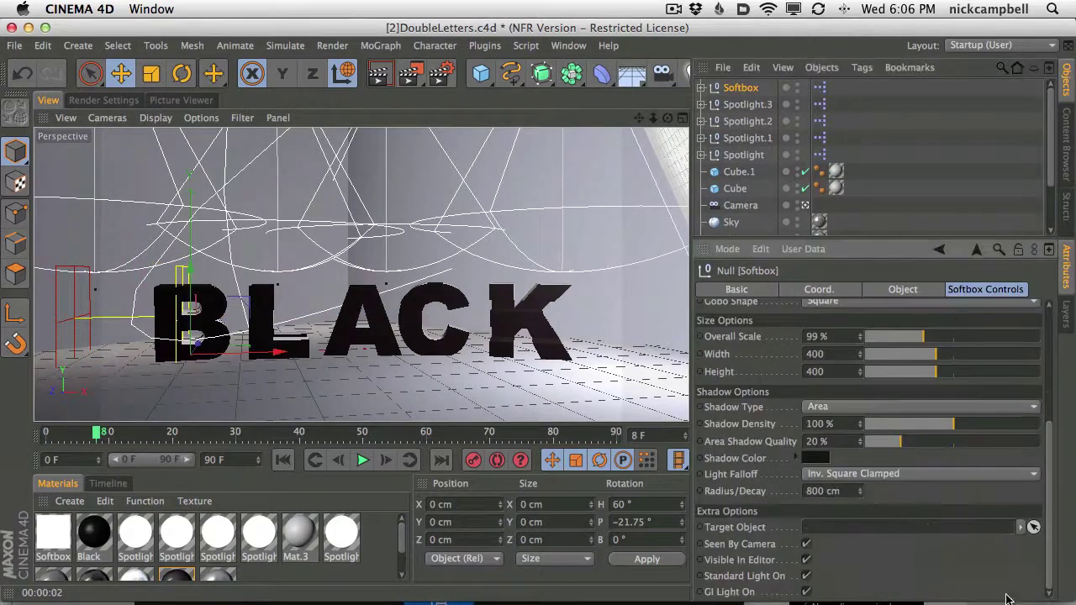
{"action": "left_click", "coordinate": [807, 545]}
{"action": "left_click", "coordinate": [807, 561]}
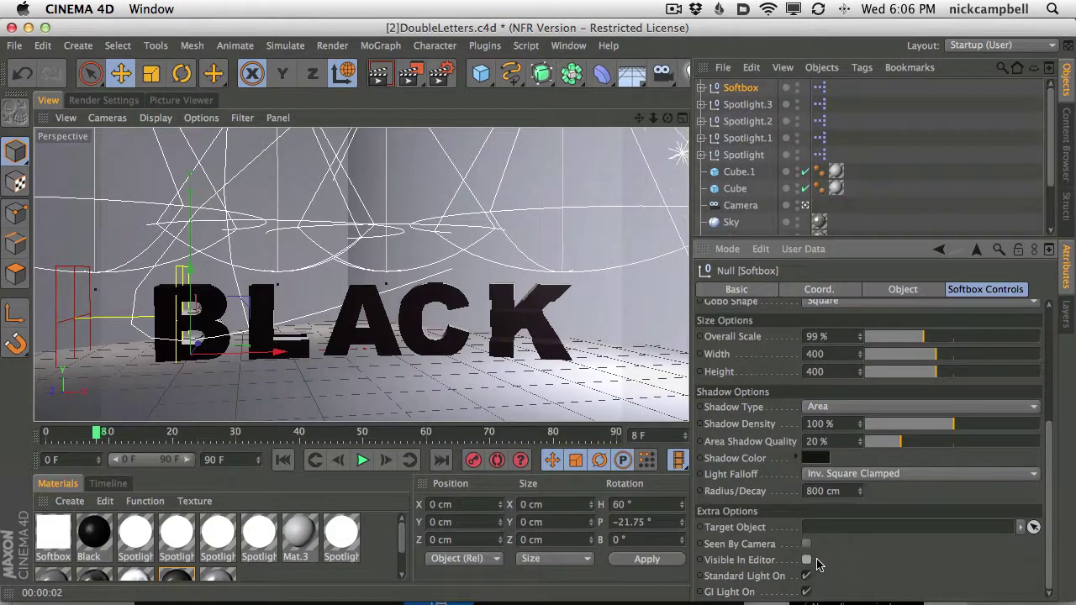
{"action": "left_click", "coordinate": [380, 74]}
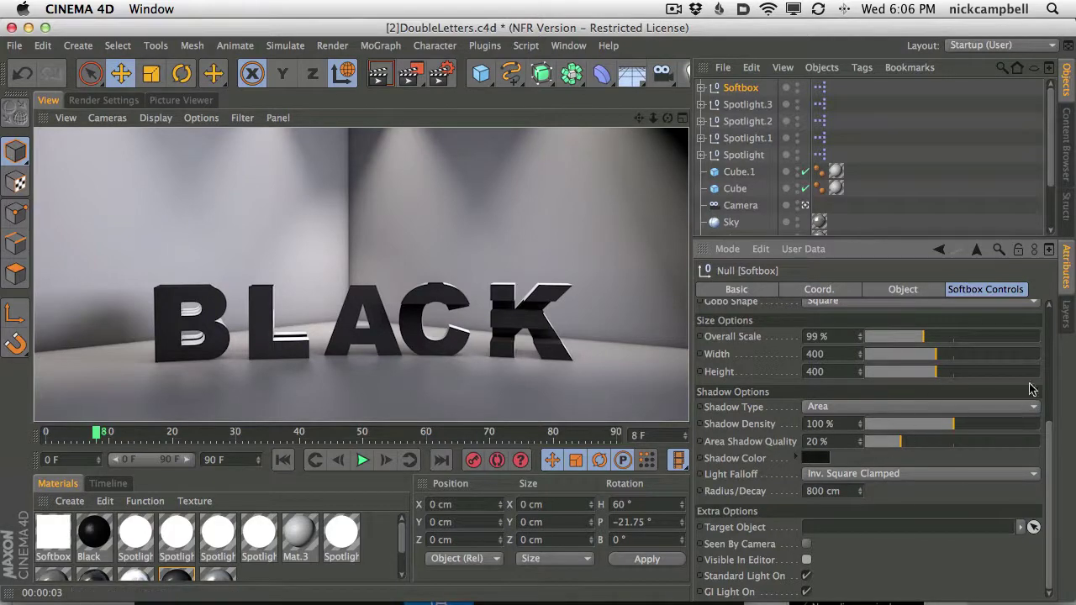
- Adjust the Softbox's light color to a paler near-white and render the view at frame 44
{"action": "scroll", "coordinate": [1009, 325], "scroll_direction": "up", "scroll_amount": 5}
{"action": "left_click", "coordinate": [827, 487]}
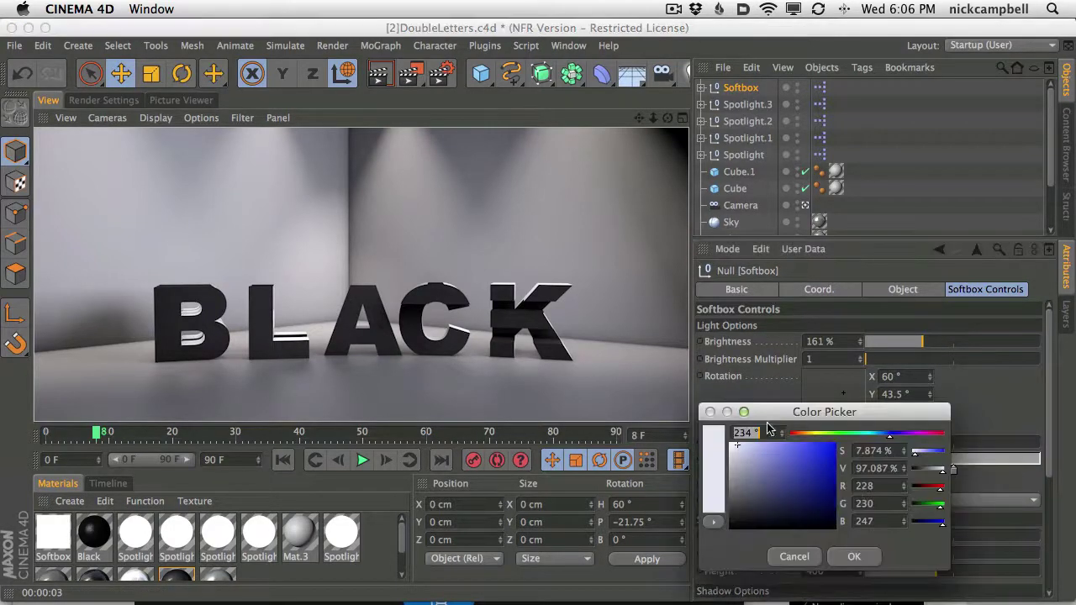
{"action": "left_click", "coordinate": [736, 451]}
{"action": "left_click", "coordinate": [853, 556]}
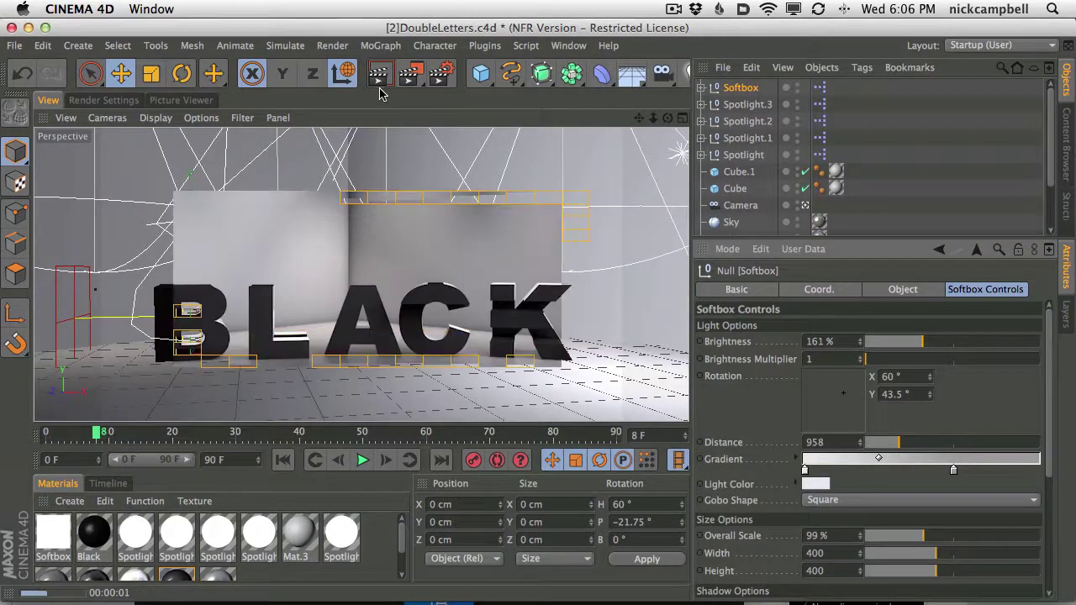
{"action": "left_click_drag", "start_coordinate": [390, 443], "coordinate": [324, 453]}
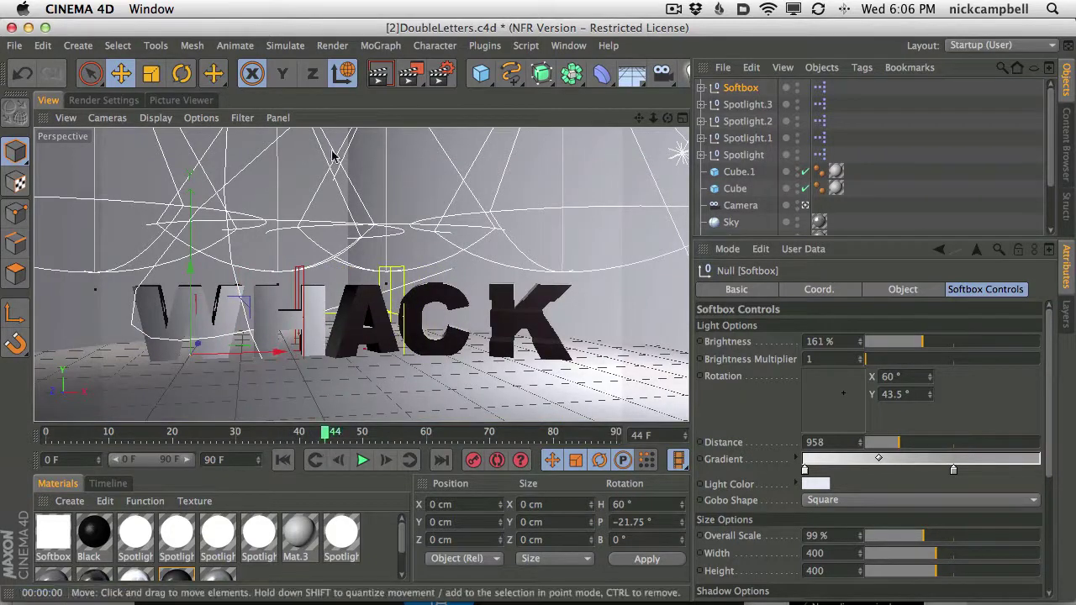
{"action": "left_click", "coordinate": [378, 73]}
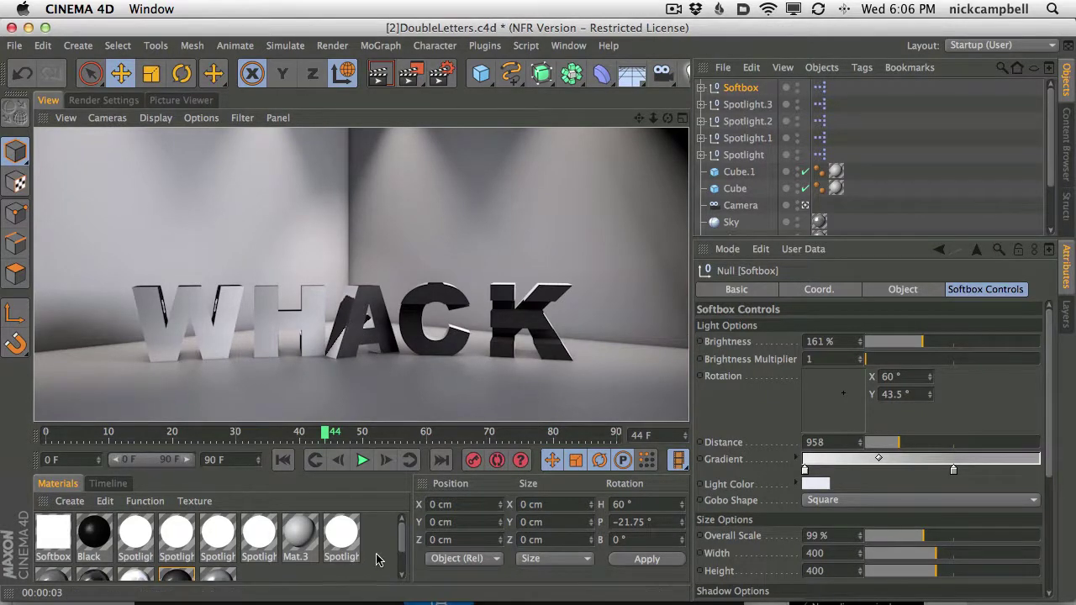
{"action": "scroll", "coordinate": [402, 540], "scroll_direction": "down", "scroll_amount": 2}
{"action": "double_click", "coordinate": [223, 553]}
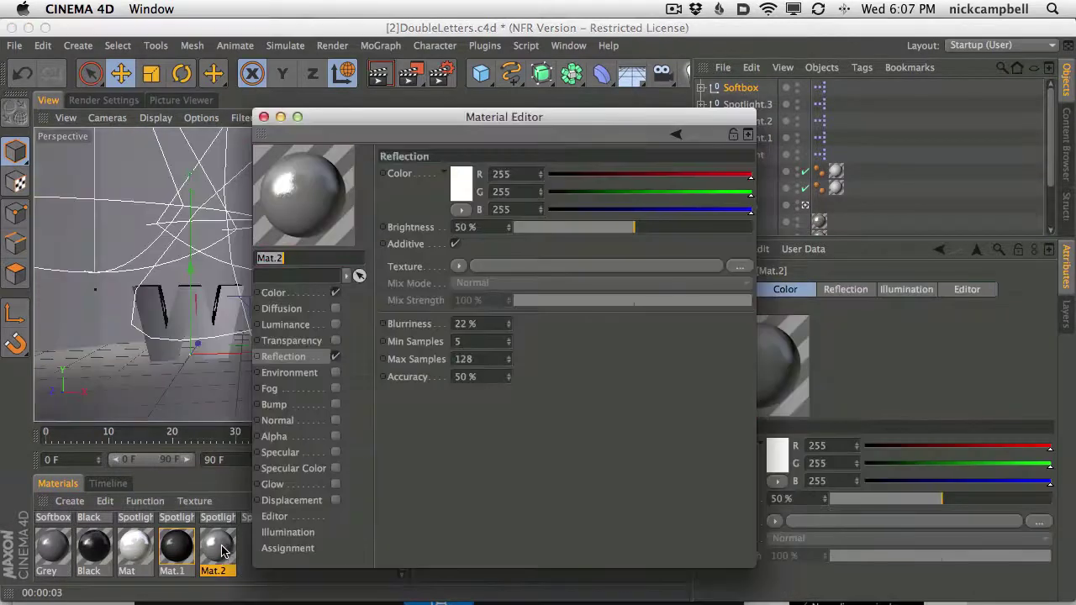
{"action": "left_click", "coordinate": [272, 113]}
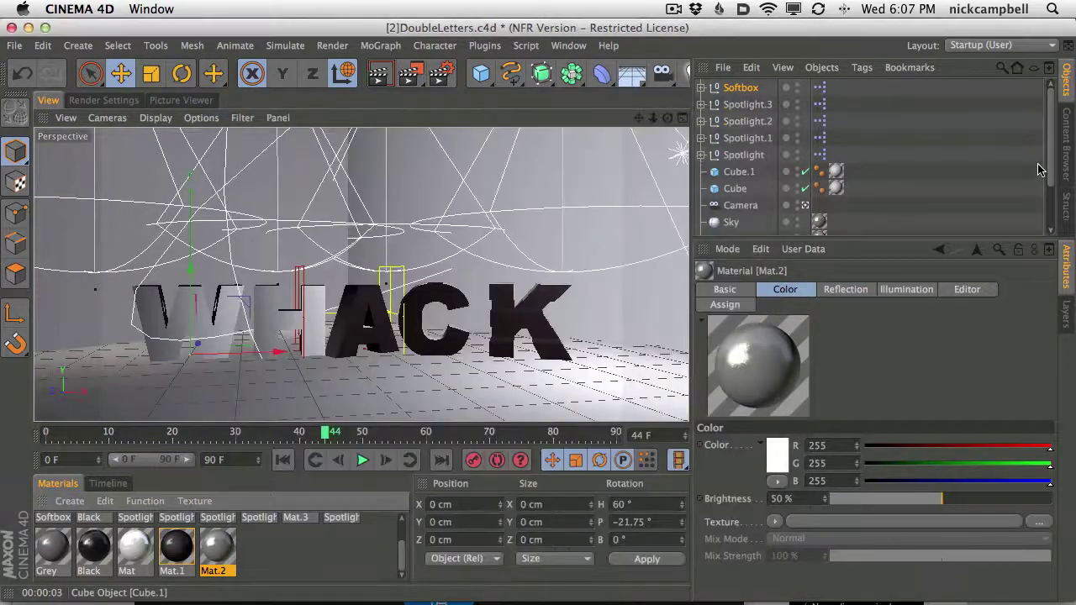
- Add a Fresnel texture to the reflection of the white Mat material on MoText and render the view
{"action": "scroll", "coordinate": [1043, 169], "scroll_direction": "down", "scroll_amount": 3}
{"action": "left_click", "coordinate": [701, 227]}
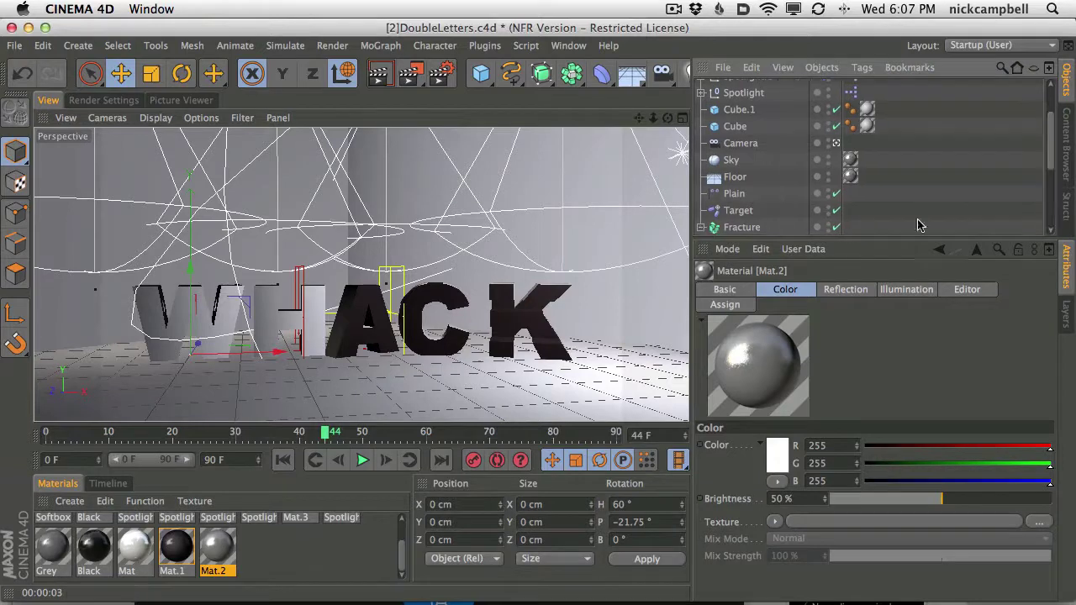
{"action": "scroll", "coordinate": [841, 168], "scroll_direction": "down", "scroll_amount": 3}
{"action": "left_click", "coordinate": [867, 213]}
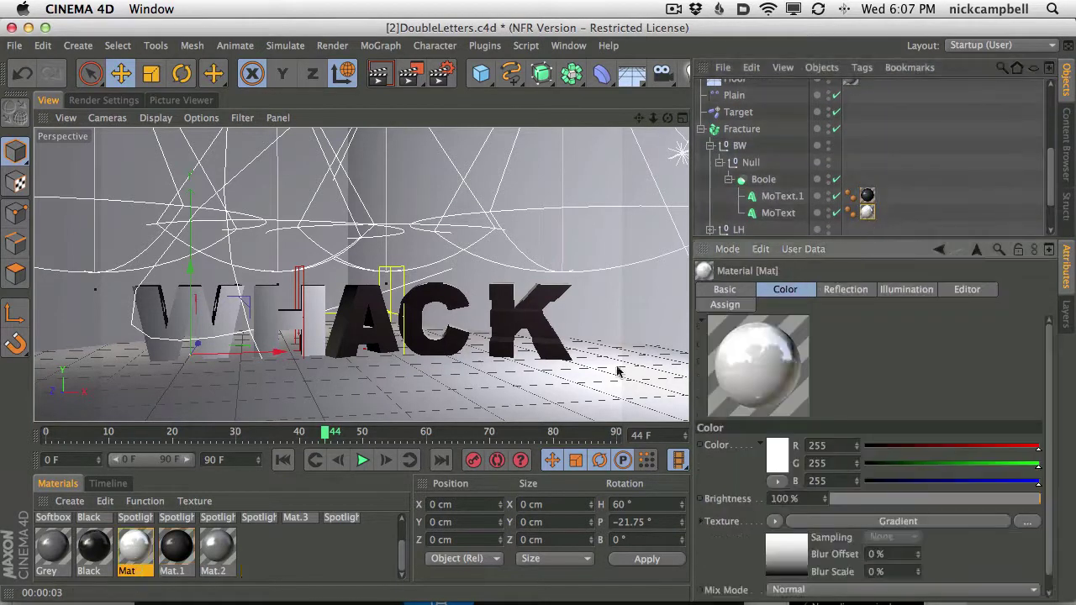
{"action": "left_click", "coordinate": [862, 298]}
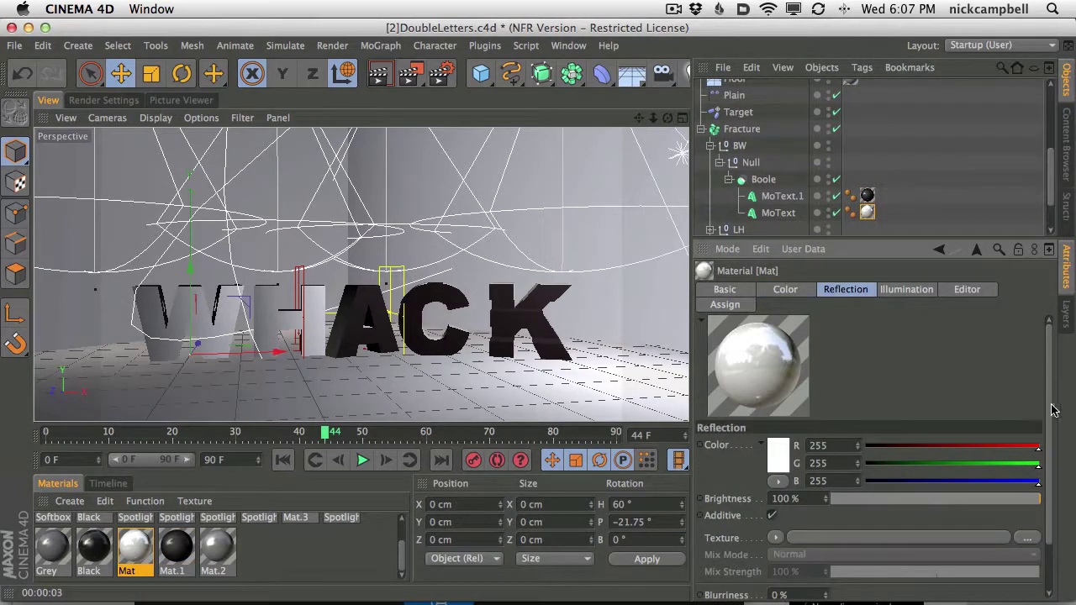
{"action": "scroll", "coordinate": [1051, 412], "scroll_direction": "down", "scroll_amount": 2}
{"action": "left_click_drag", "start_coordinate": [1046, 427], "coordinate": [1049, 430]}
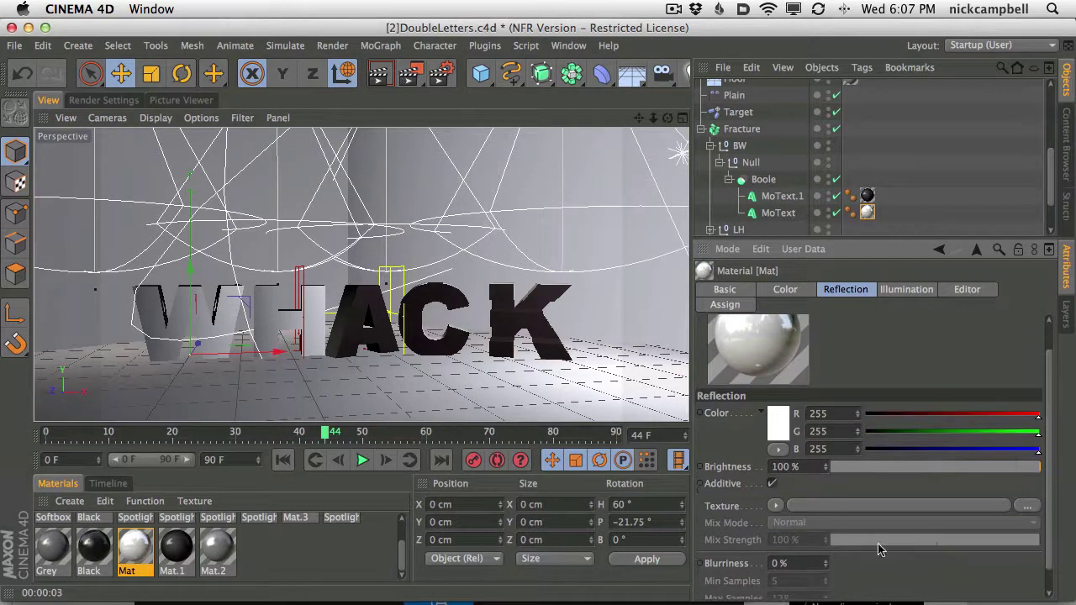
{"action": "left_click", "coordinate": [777, 505]}
{"action": "left_click", "coordinate": [790, 265]}
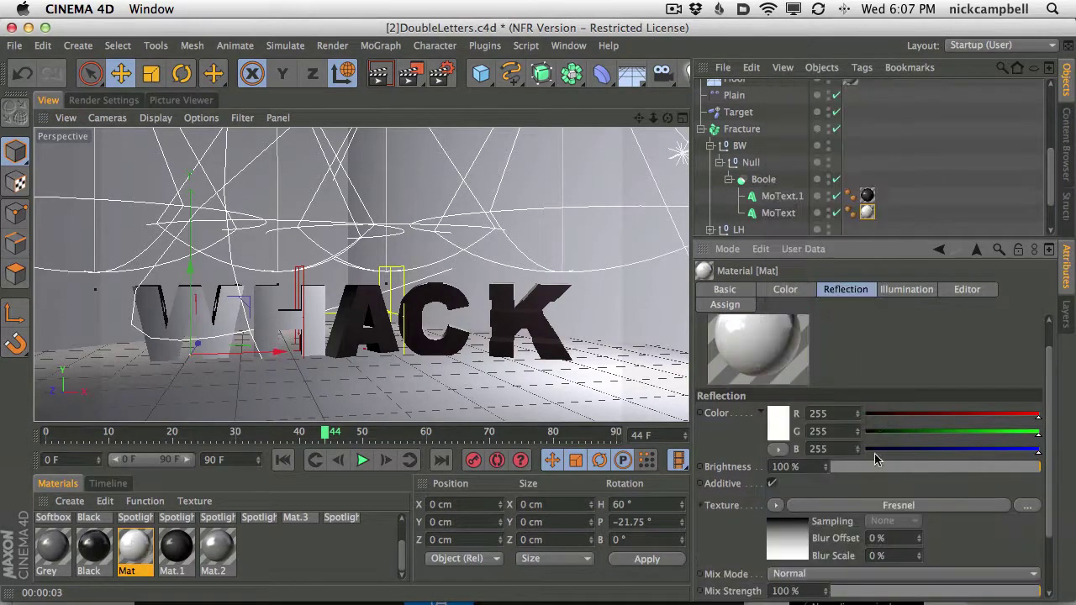
{"action": "left_click", "coordinate": [378, 74]}
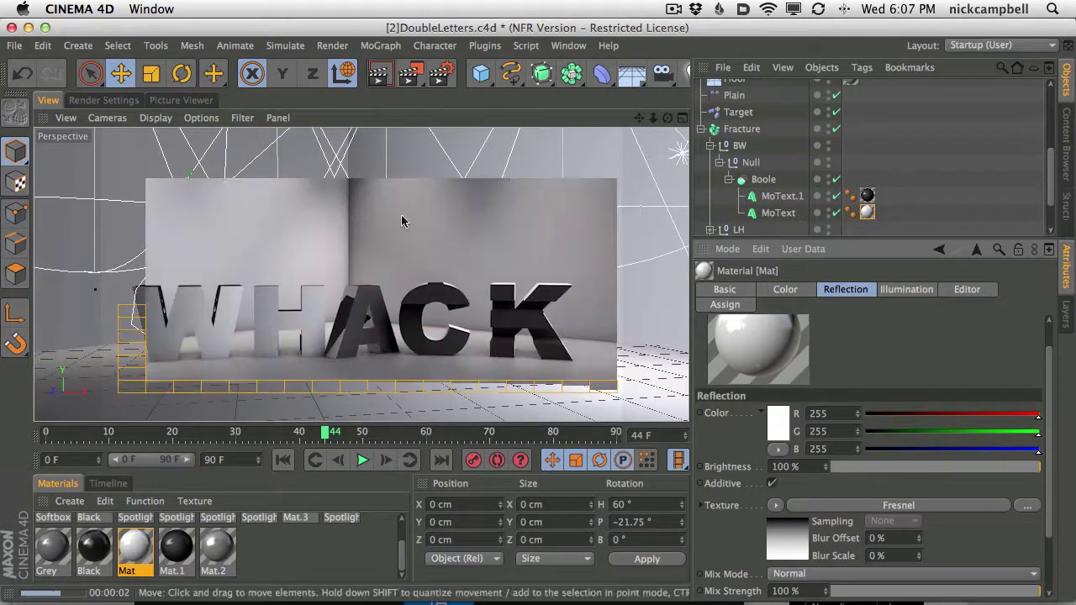
- Preview the letter flip across the timeline and render the view at frames 71 and 88
{"action": "left_click_drag", "start_coordinate": [430, 437], "coordinate": [433, 271]}
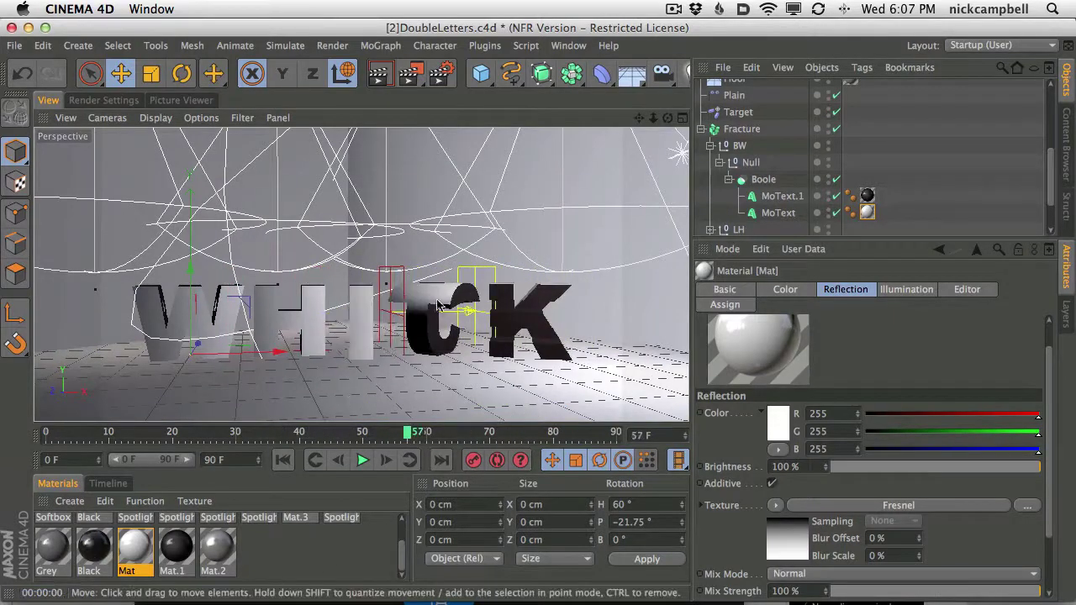
{"action": "left_click_drag", "start_coordinate": [413, 438], "coordinate": [373, 388]}
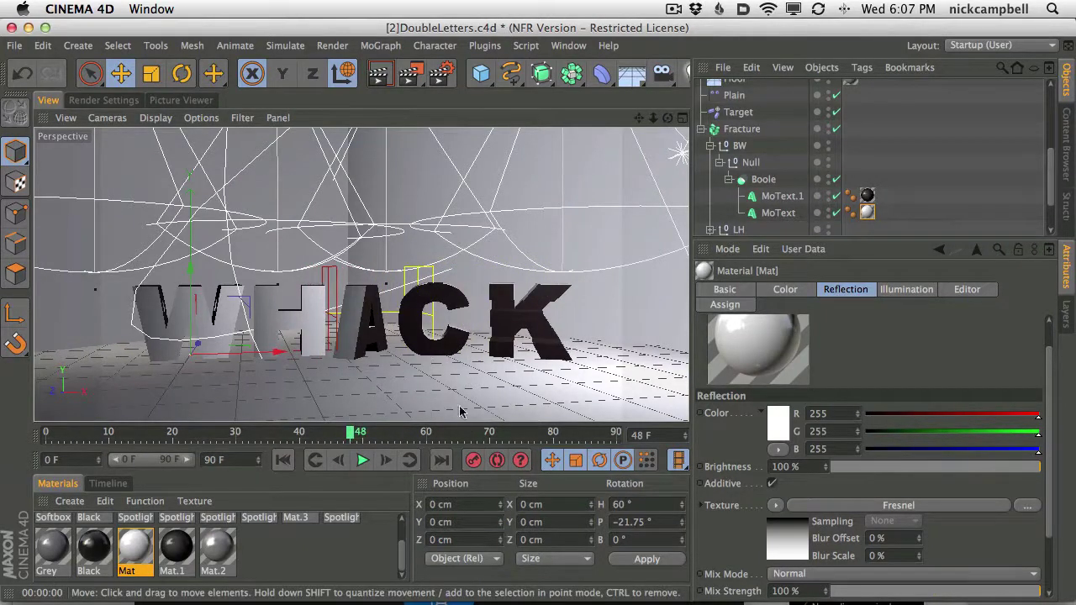
{"action": "left_click_drag", "start_coordinate": [359, 435], "coordinate": [498, 431]}
{"action": "left_click", "coordinate": [380, 75]}
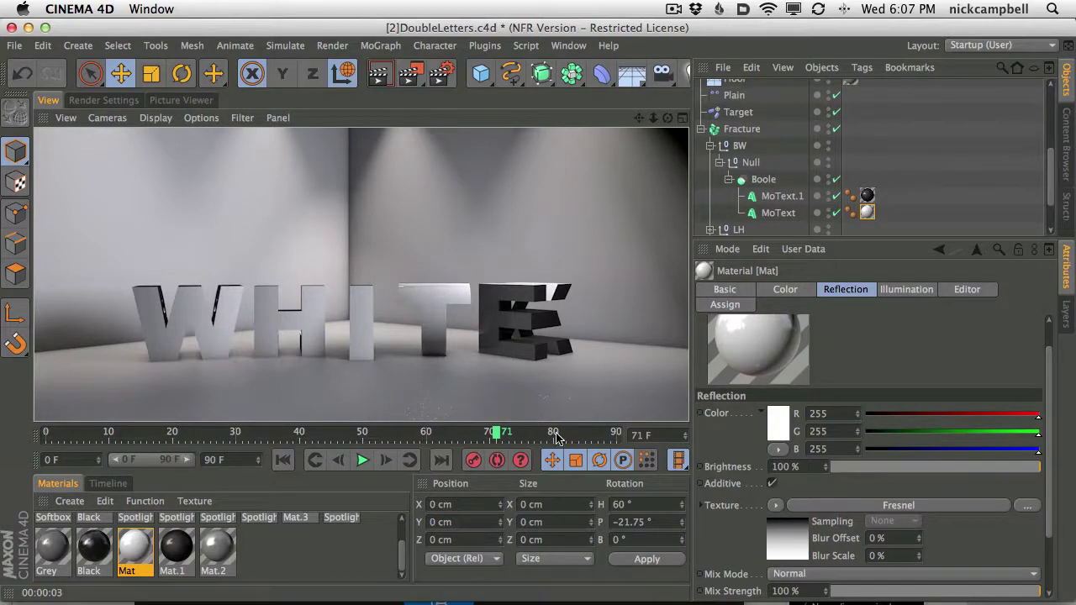
{"action": "left_click_drag", "start_coordinate": [510, 432], "coordinate": [606, 432]}
{"action": "left_click", "coordinate": [385, 77]}
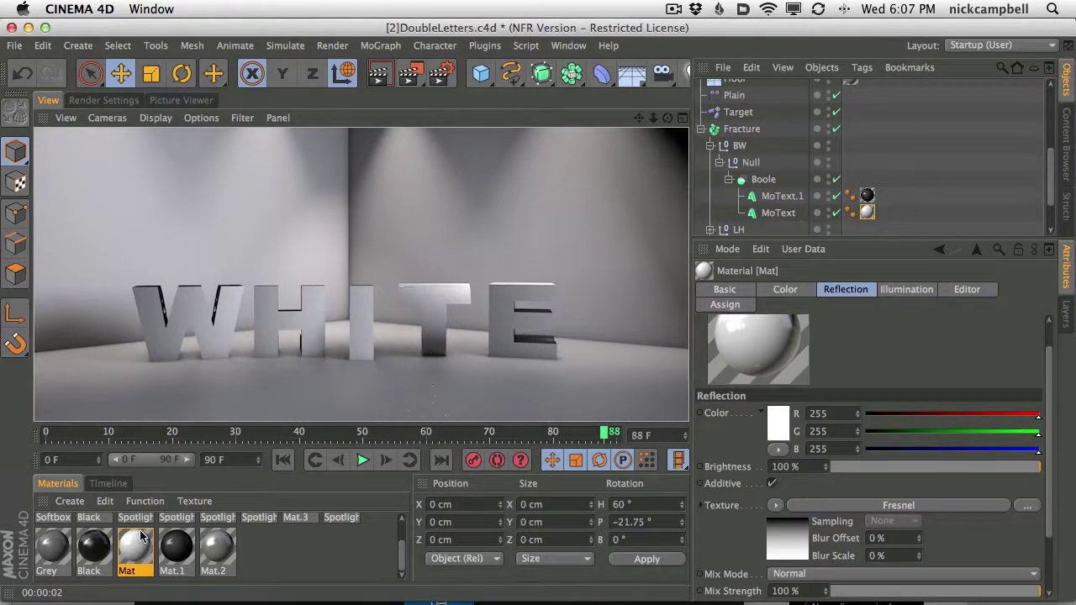
- Enable the Luminance channel of the white Mat material, set its brightness to 42% and render the view
{"action": "left_click", "coordinate": [726, 290]}
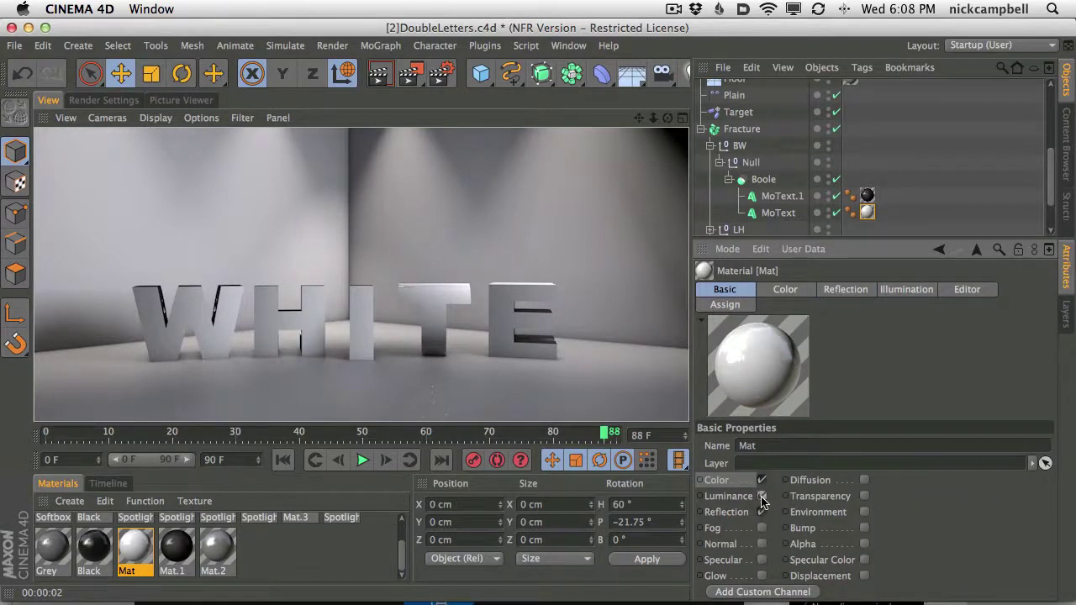
{"action": "left_click", "coordinate": [762, 497]}
{"action": "left_click", "coordinate": [851, 289]}
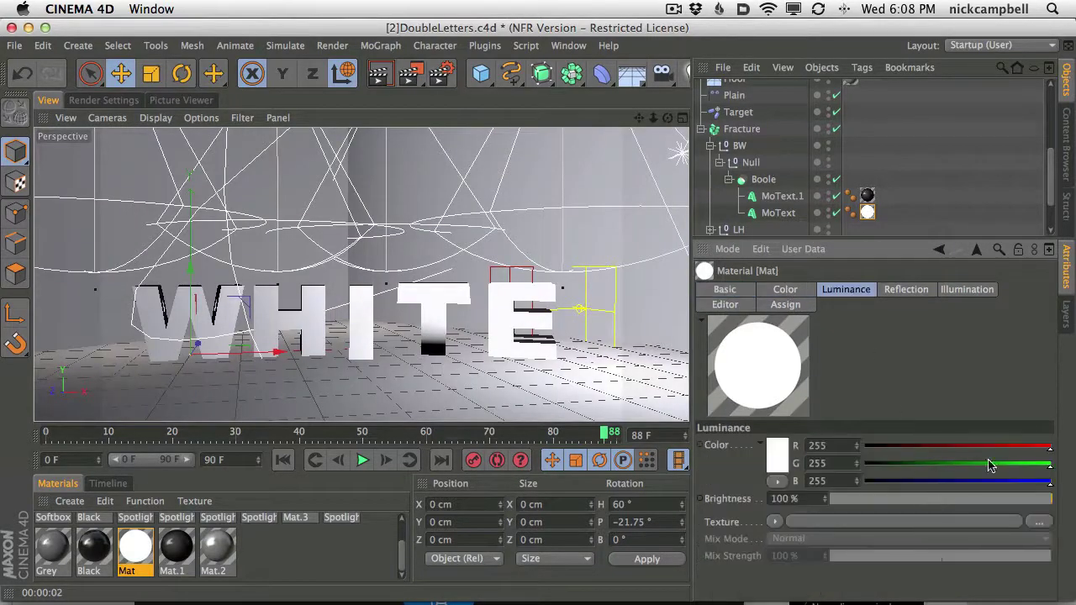
{"action": "left_click_drag", "start_coordinate": [917, 505], "coordinate": [923, 504]}
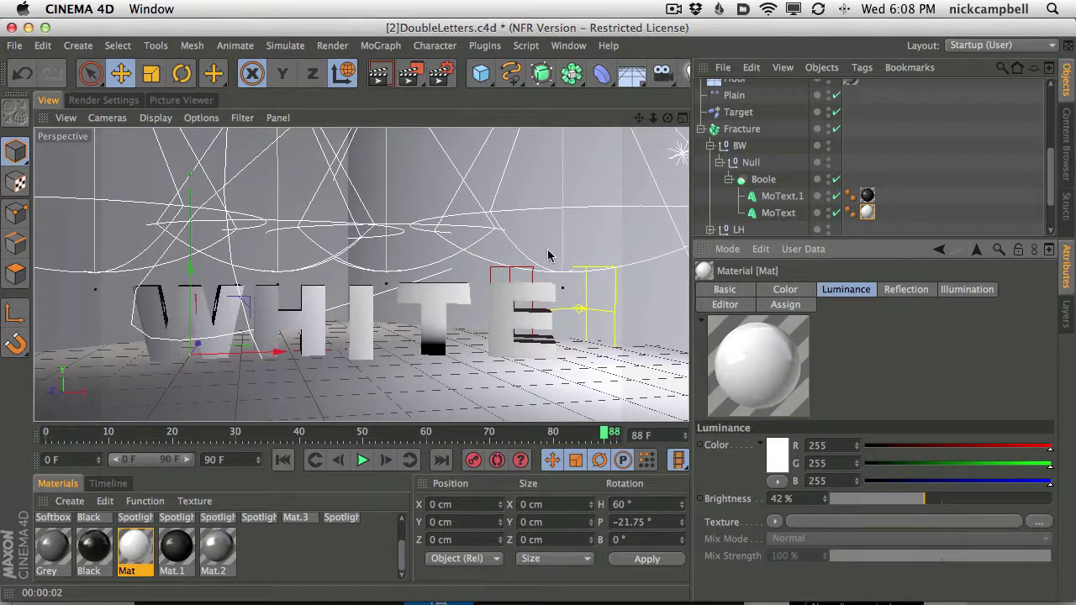
{"action": "left_click", "coordinate": [380, 74]}
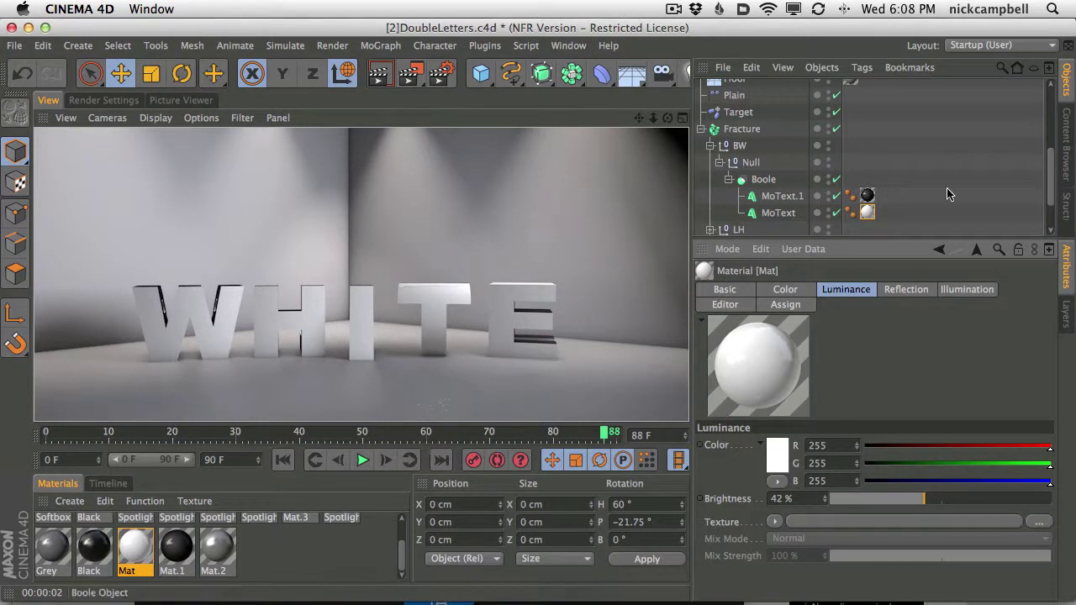
- Switch to Safari to check the room shading in the AMP Possibilities reference video, and return to Cinema 4D
{"action": "scroll", "coordinate": [965, 158], "scroll_direction": "up", "scroll_amount": 5}
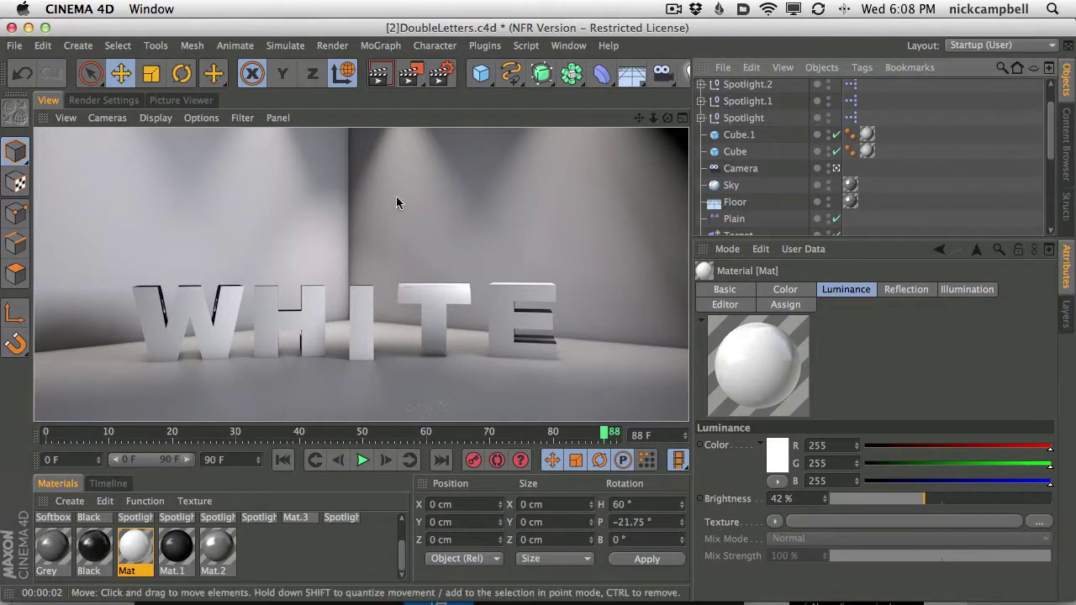
{"action": "key", "text": "super+Tab"}
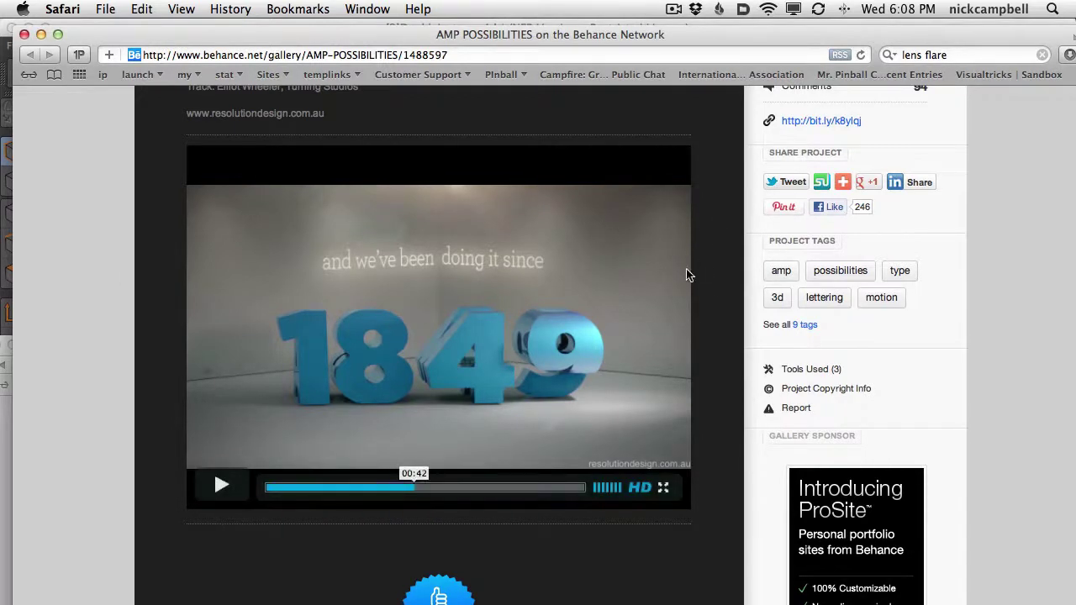
{"action": "key", "text": "super+Tab"}
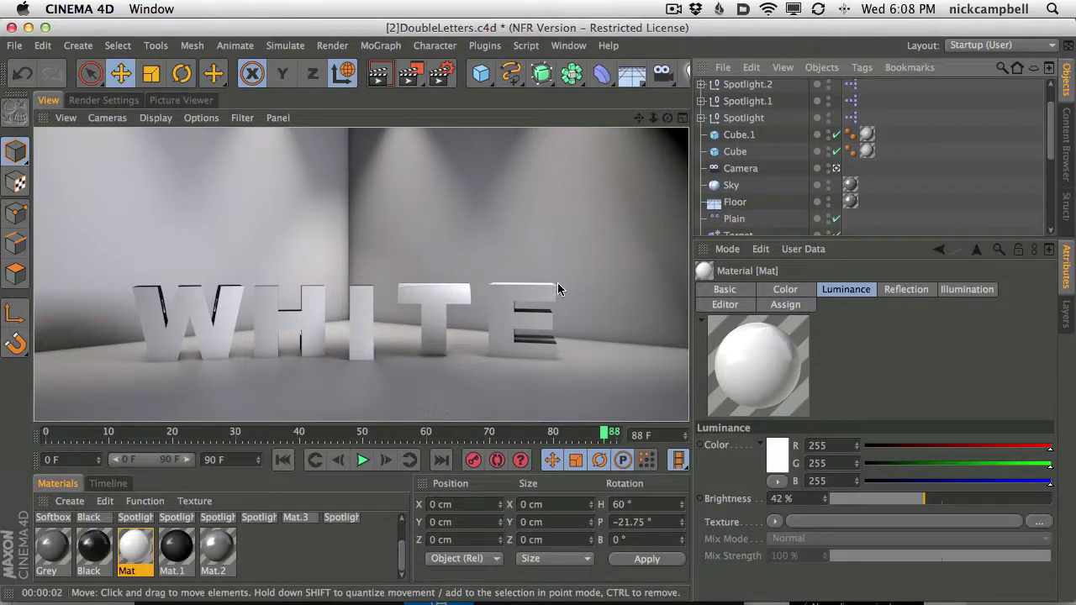
- Set the color of the Mat.3 wall material on Cube.1 to a warm grey, RGB 147, 142, 136
{"action": "double_click", "coordinate": [867, 134]}
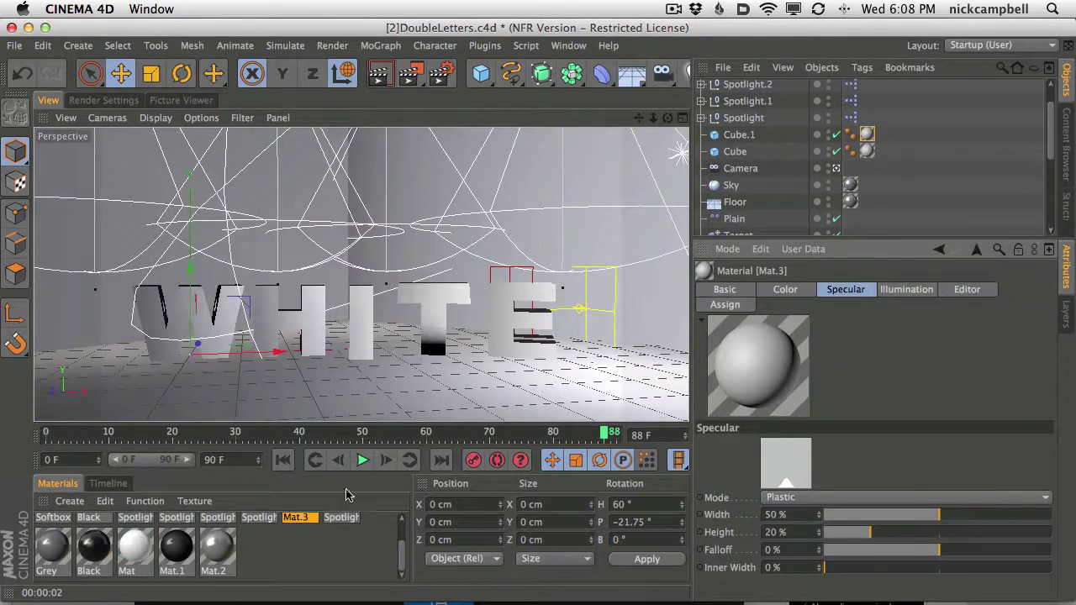
{"action": "left_click", "coordinate": [795, 292]}
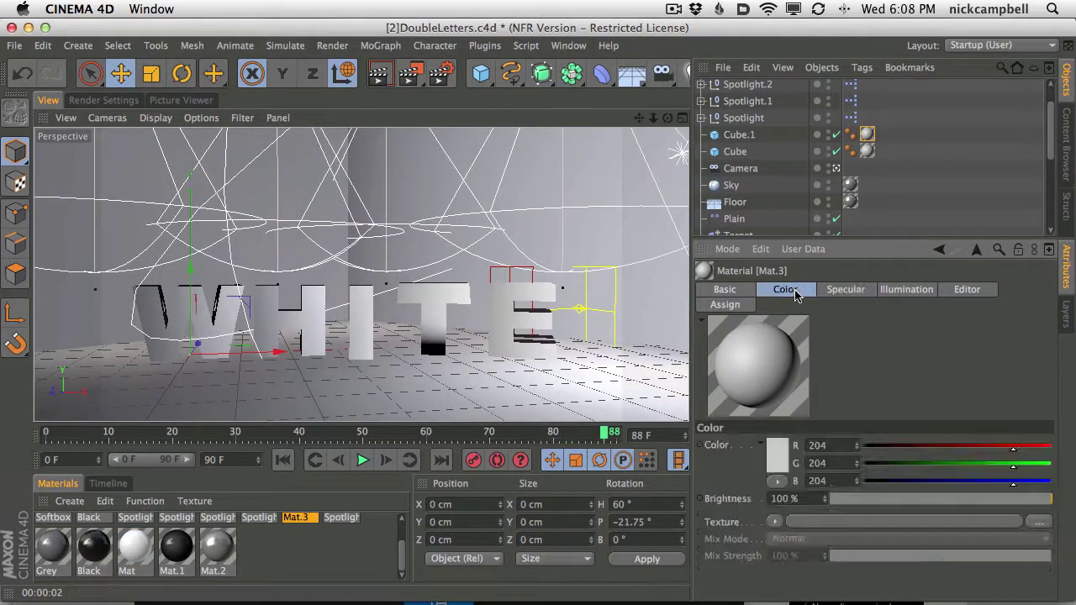
{"action": "left_click", "coordinate": [970, 446]}
{"action": "left_click", "coordinate": [969, 463]}
{"action": "left_click_drag", "start_coordinate": [970, 481], "coordinate": [966, 488]}
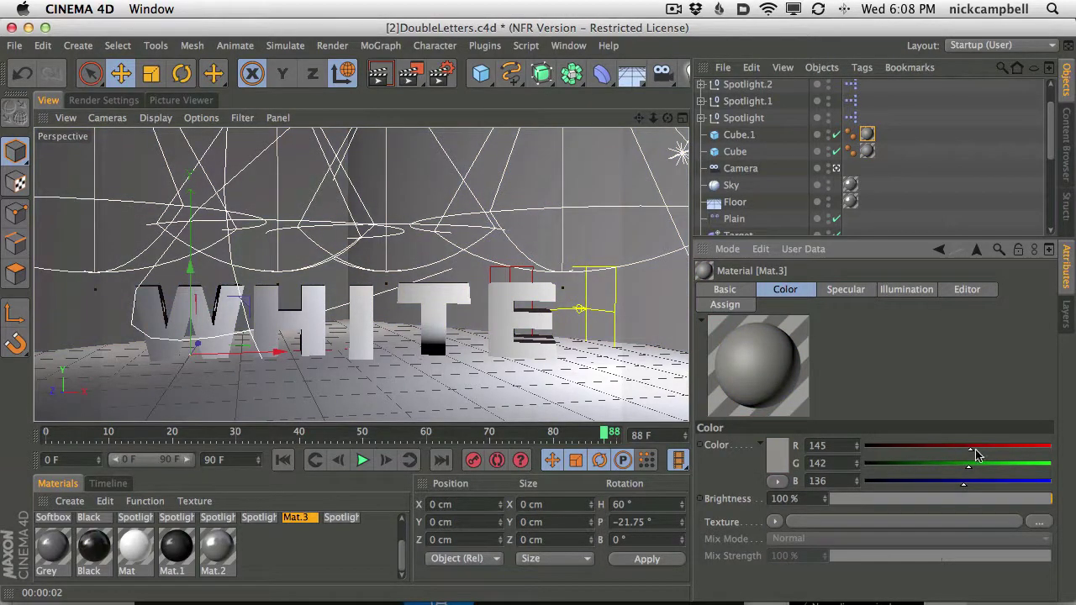
{"action": "left_click", "coordinate": [974, 449]}
{"action": "mouse_move", "coordinate": [974, 451]}
{"action": "left_mouse_down"}
{"action": "mouse_move", "coordinate": [1026, 448]}
{"action": "mouse_move", "coordinate": [971, 452]}
{"action": "mouse_move", "coordinate": [972, 468]}
{"action": "left_mouse_up"}
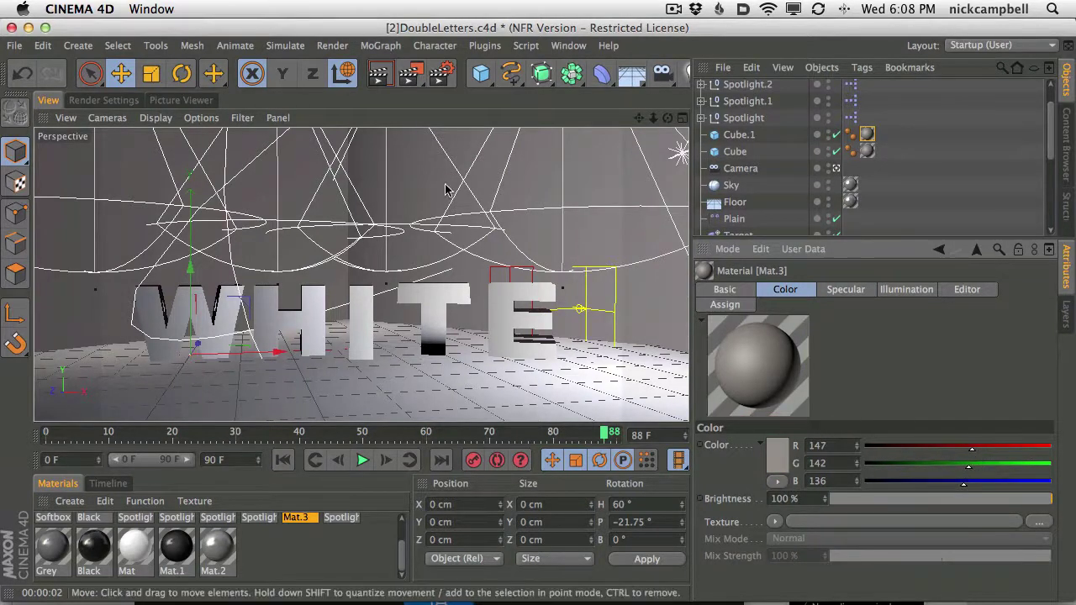
- Set the color of the floor material Mat.2 to a light warm grey, RGB 196, 192, 187, and render the view
{"action": "left_click", "coordinate": [379, 73]}
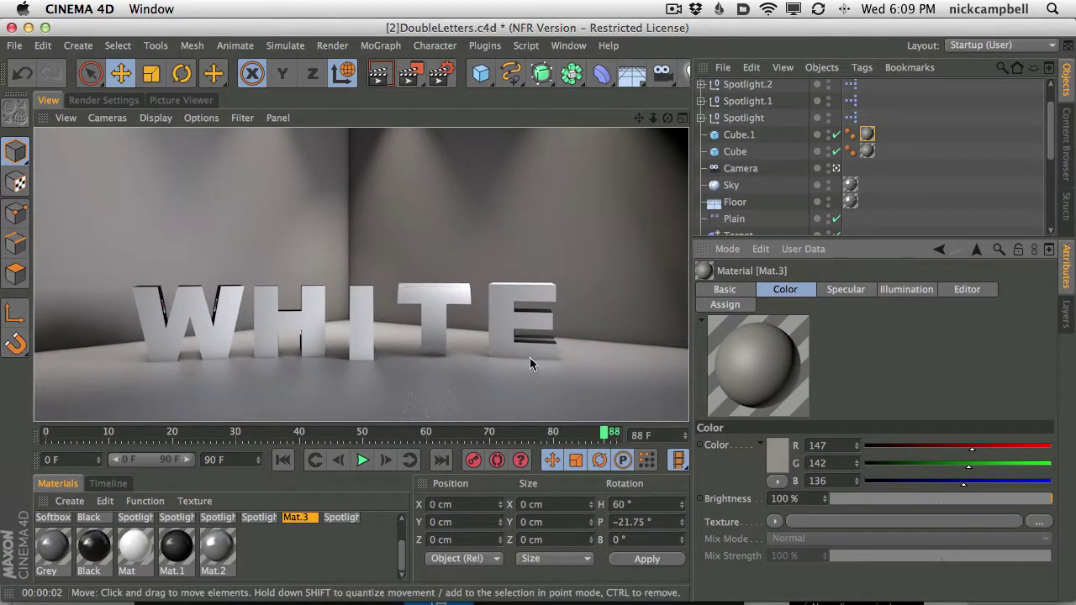
{"action": "left_click_drag", "start_coordinate": [1052, 136], "coordinate": [1056, 162]}
{"action": "left_click", "coordinate": [850, 157]}
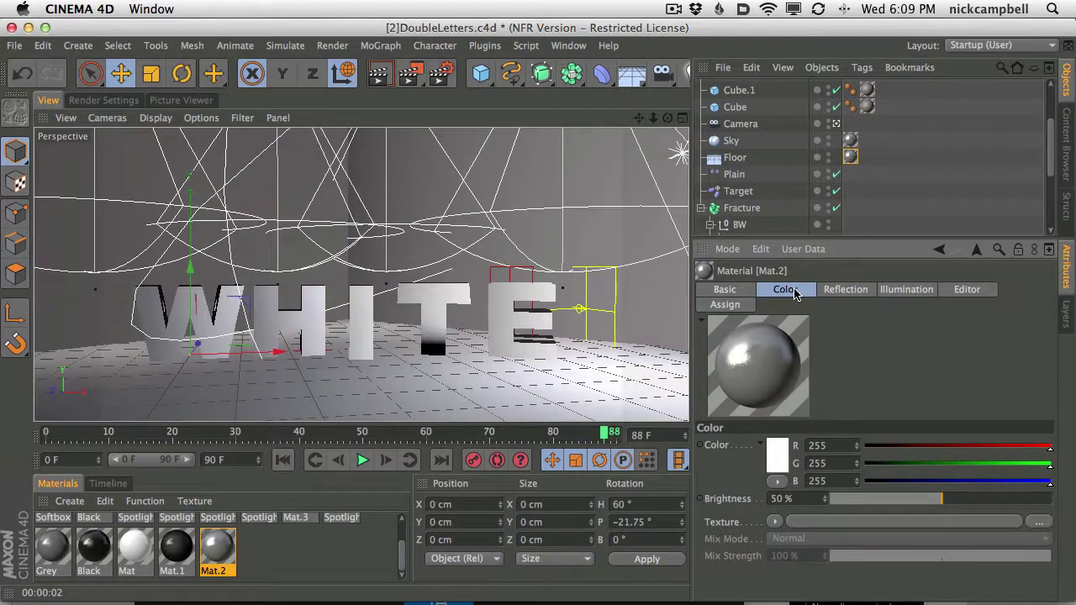
{"action": "left_click", "coordinate": [1008, 446]}
{"action": "left_click", "coordinate": [1005, 463]}
{"action": "left_click", "coordinate": [1000, 481]}
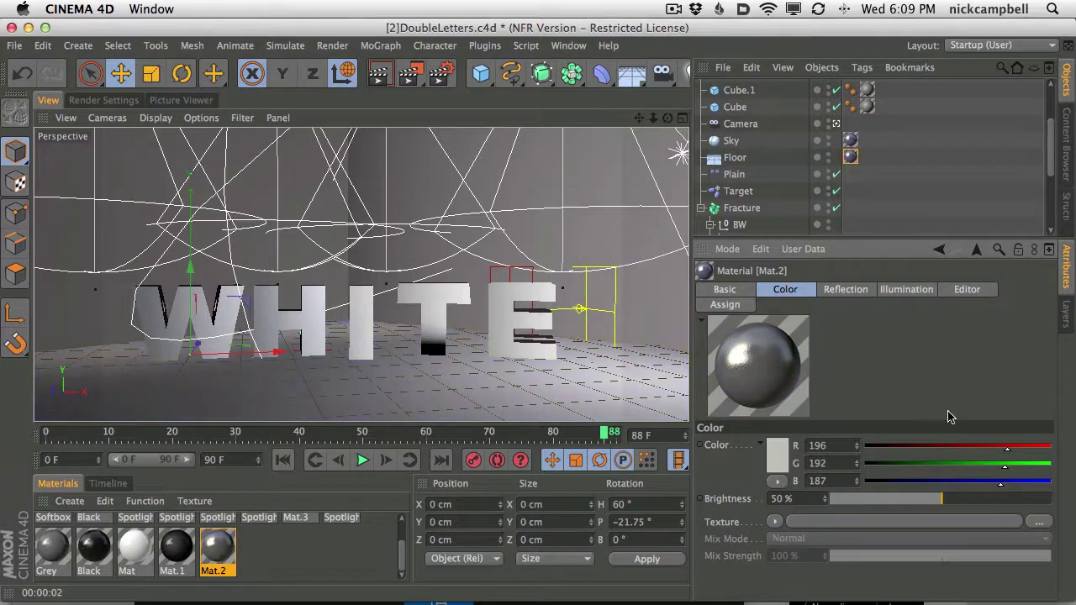
{"action": "left_click", "coordinate": [379, 73]}
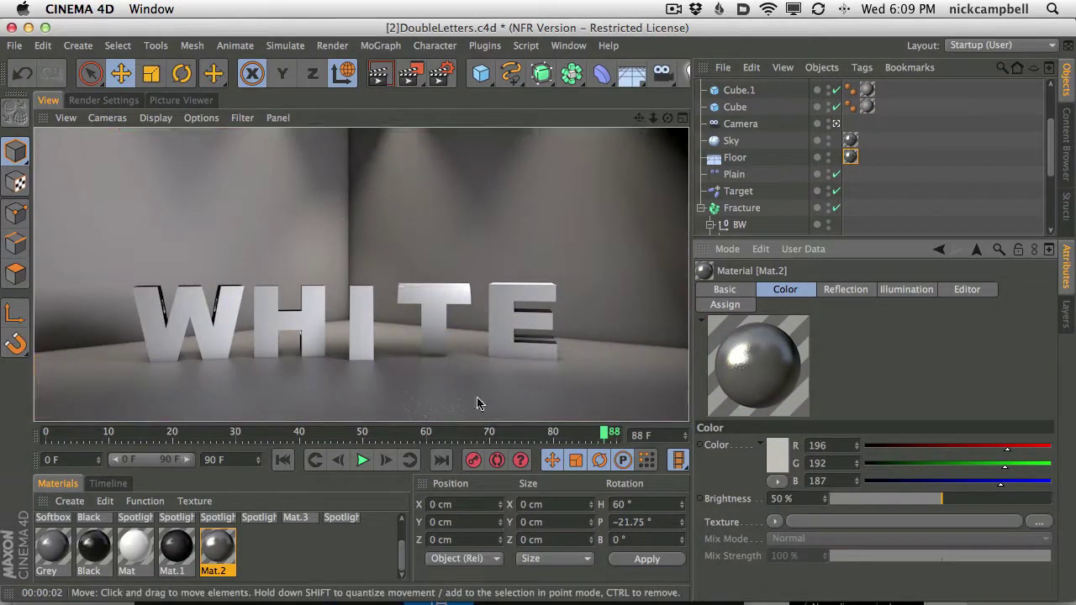
- Render the BLACK lettering at frame 4 and preview the letter flip, returning the timeline to frame 6
{"action": "left_click_drag", "start_coordinate": [272, 432], "coordinate": [71, 427]}
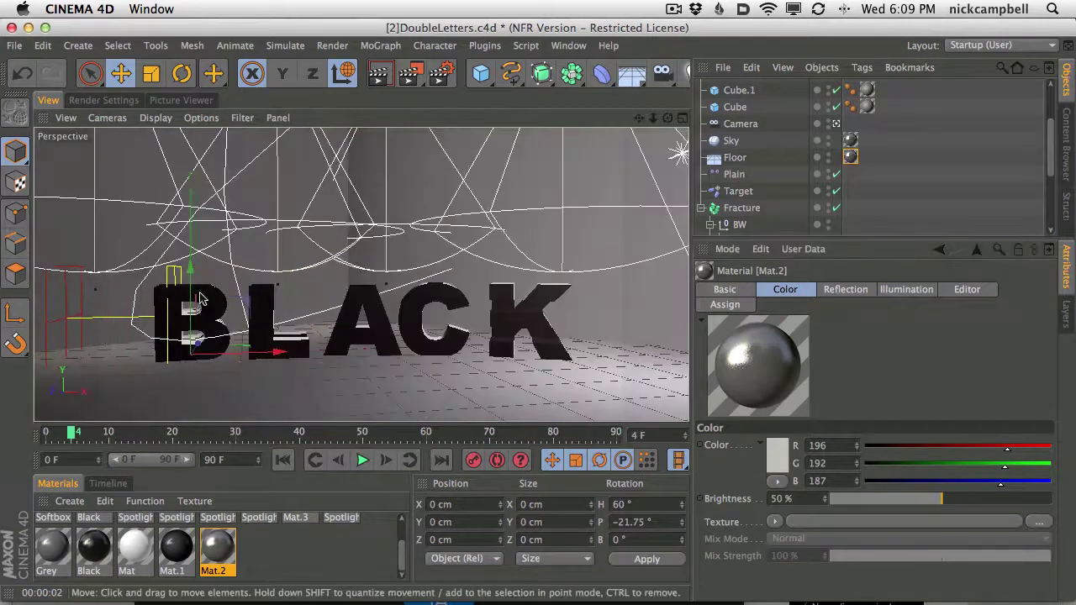
{"action": "left_click", "coordinate": [380, 73]}
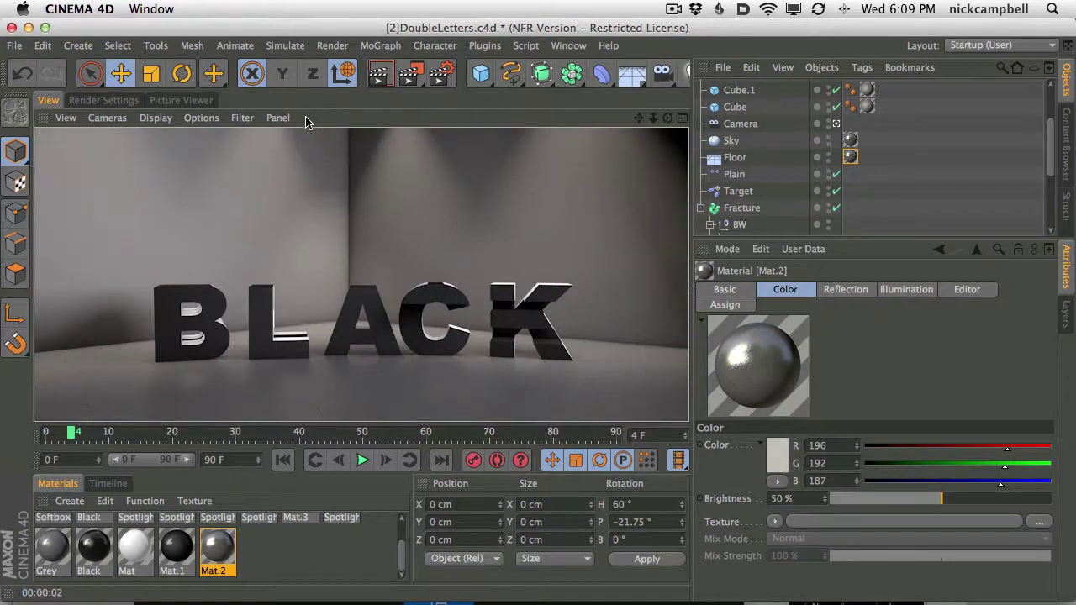
{"action": "left_click_drag", "start_coordinate": [148, 434], "coordinate": [525, 432]}
{"action": "left_click_drag", "start_coordinate": [399, 432], "coordinate": [84, 432]}
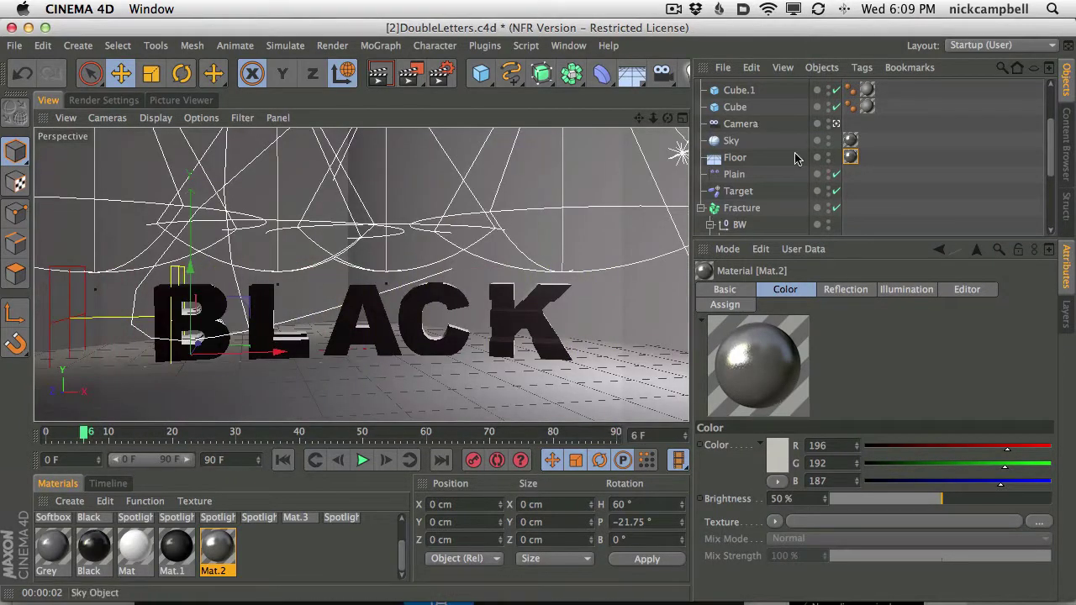
- Open the Reflection settings of the floor material Mat.2 and examine its blurriness against a render of frame 6
{"action": "left_click", "coordinate": [850, 159]}
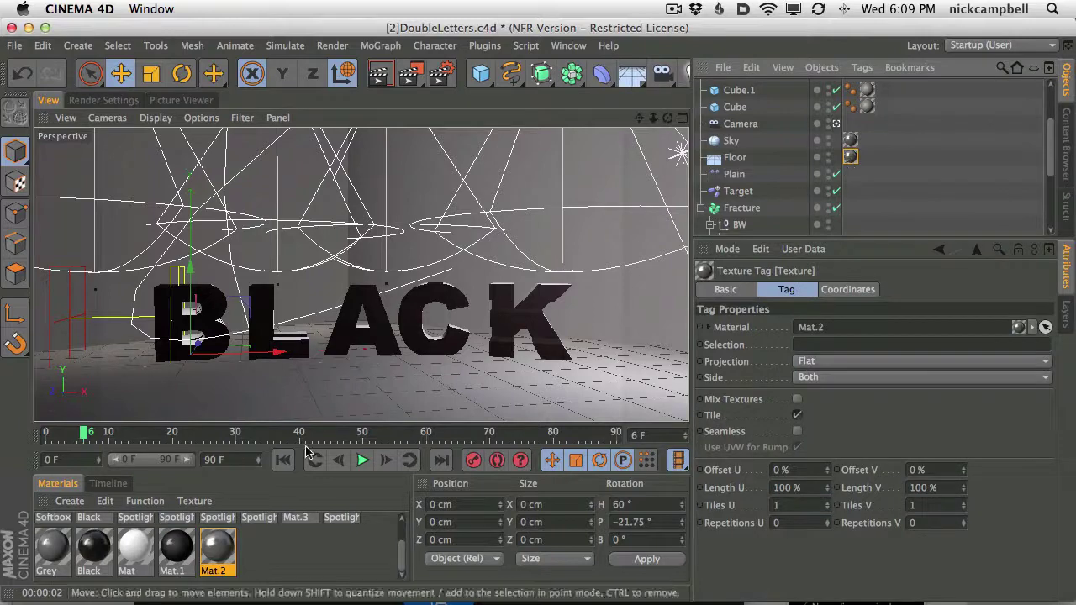
{"action": "double_click", "coordinate": [229, 548]}
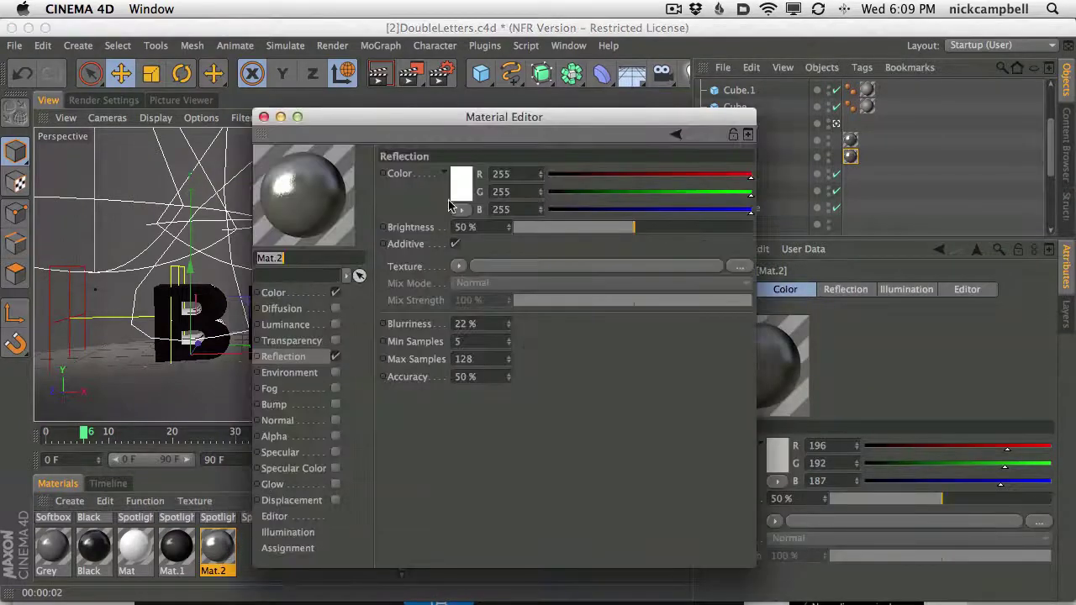
{"action": "left_click_drag", "start_coordinate": [479, 127], "coordinate": [445, 116]}
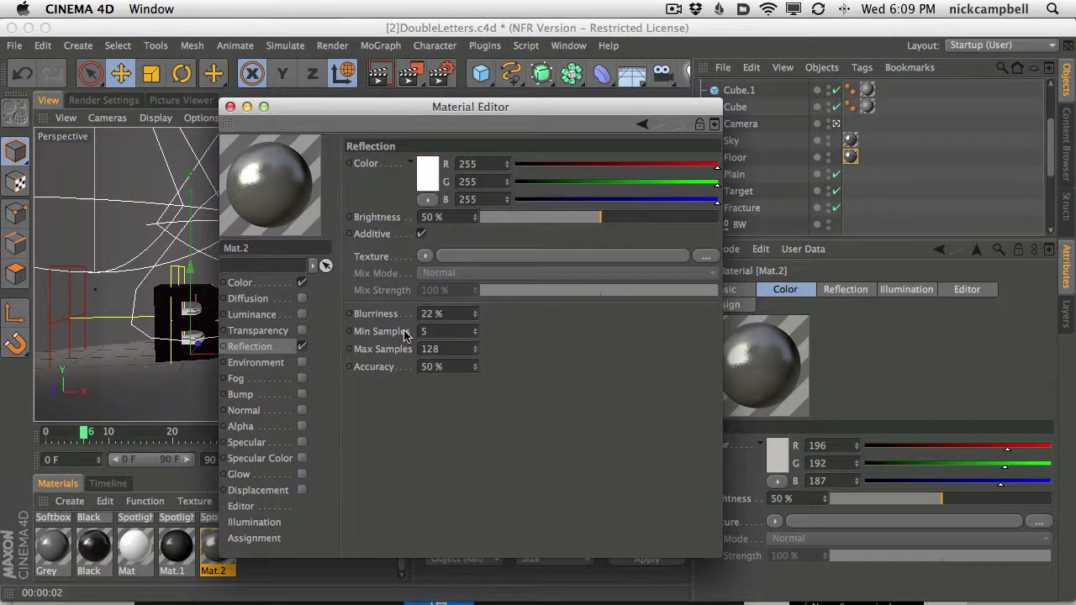
{"action": "left_click", "coordinate": [461, 313]}
{"action": "left_click_drag", "start_coordinate": [425, 111], "coordinate": [708, 60]}
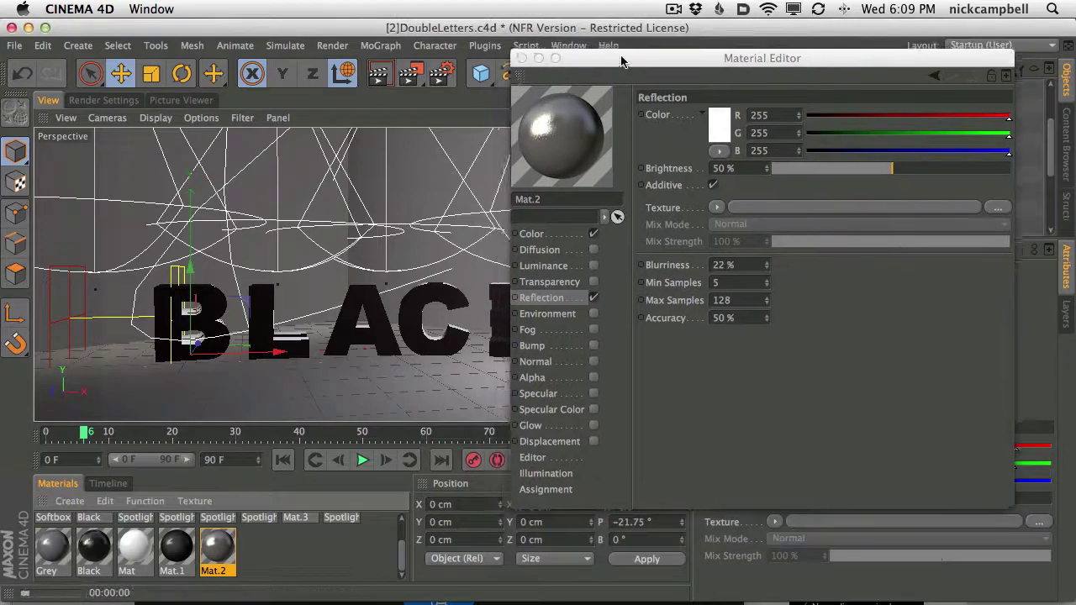
{"action": "left_click_drag", "start_coordinate": [589, 56], "coordinate": [720, 60]}
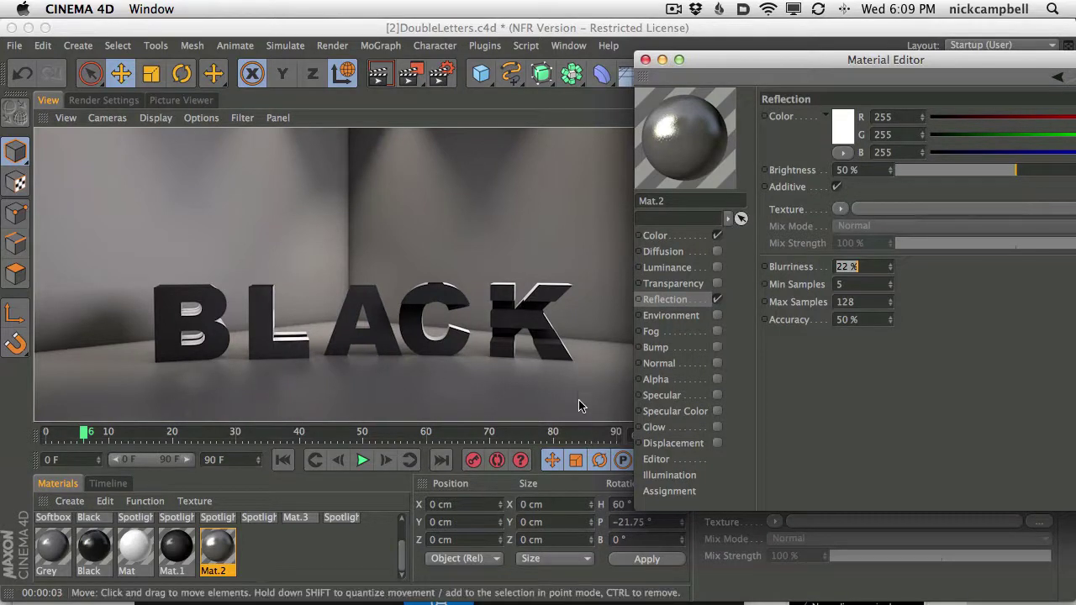
{"action": "left_click_drag", "start_coordinate": [716, 57], "coordinate": [574, 113]}
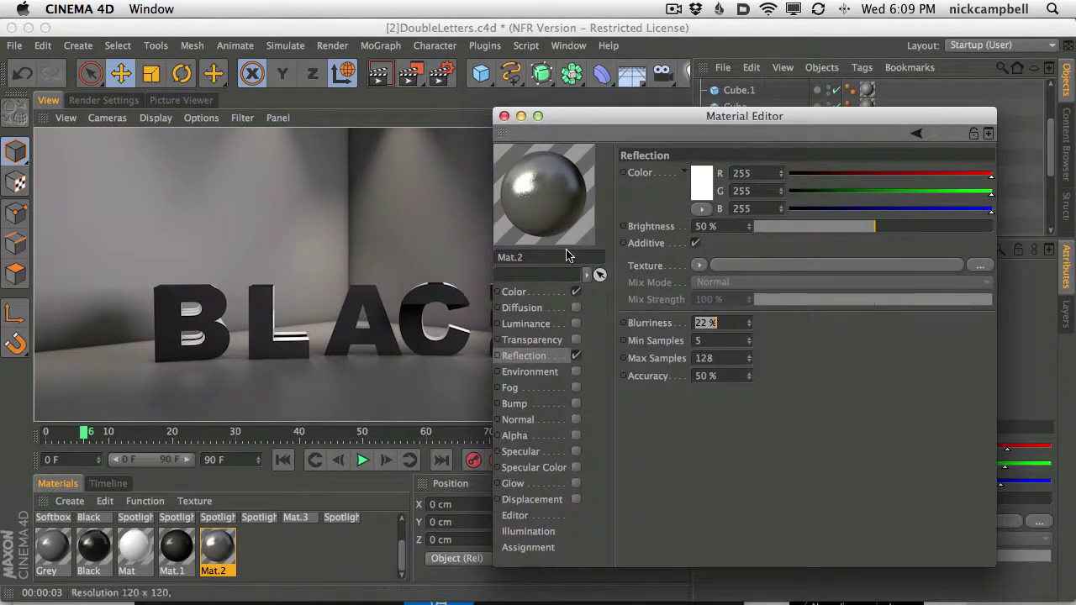
{"action": "left_click_drag", "start_coordinate": [651, 128], "coordinate": [683, 154]}
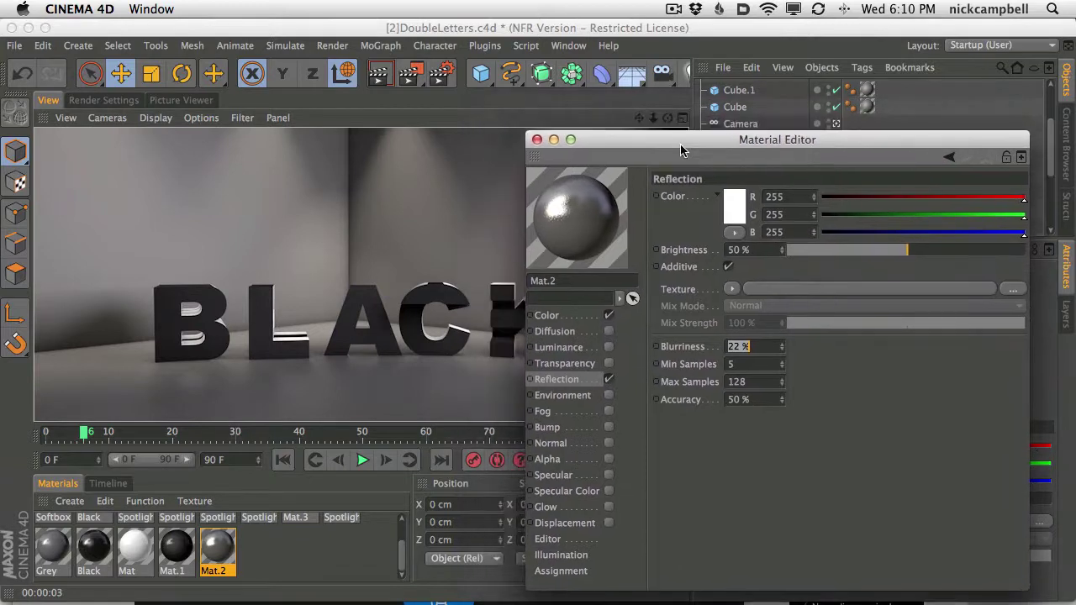
- Examine the Min Samples, Max Samples and Accuracy of Mat.2's blurry reflection and close the Material Editor
{"action": "left_click", "coordinate": [730, 366]}
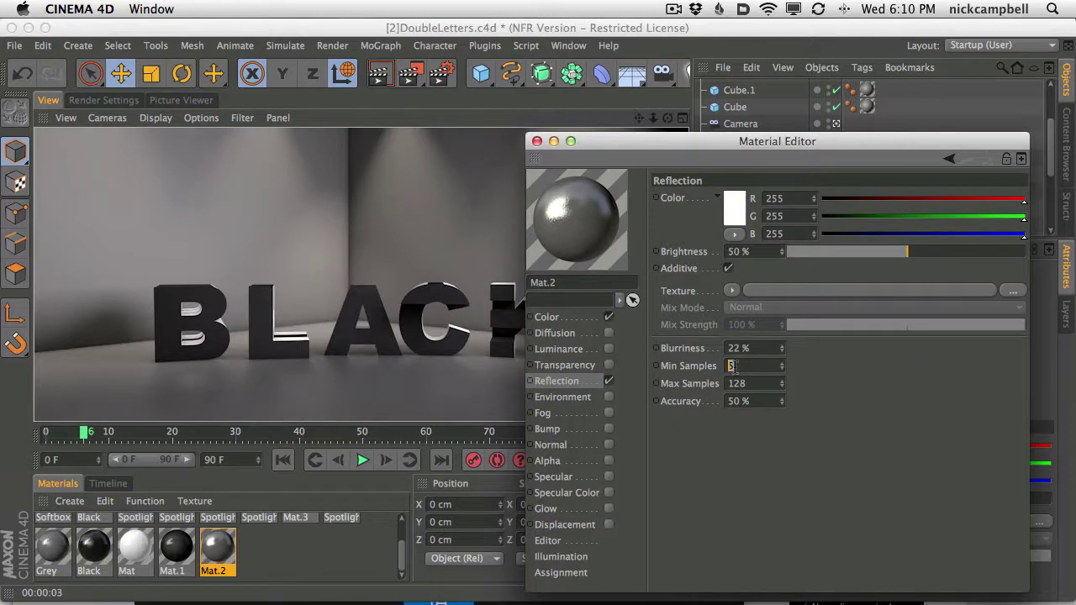
{"action": "left_click", "coordinate": [730, 384]}
{"action": "left_click", "coordinate": [742, 367]}
{"action": "double_click", "coordinate": [755, 384]}
{"action": "left_click", "coordinate": [732, 367]}
{"action": "left_click_drag", "start_coordinate": [755, 384], "coordinate": [720, 399]}
{"action": "left_click", "coordinate": [696, 370]}
{"action": "left_click", "coordinate": [689, 385]}
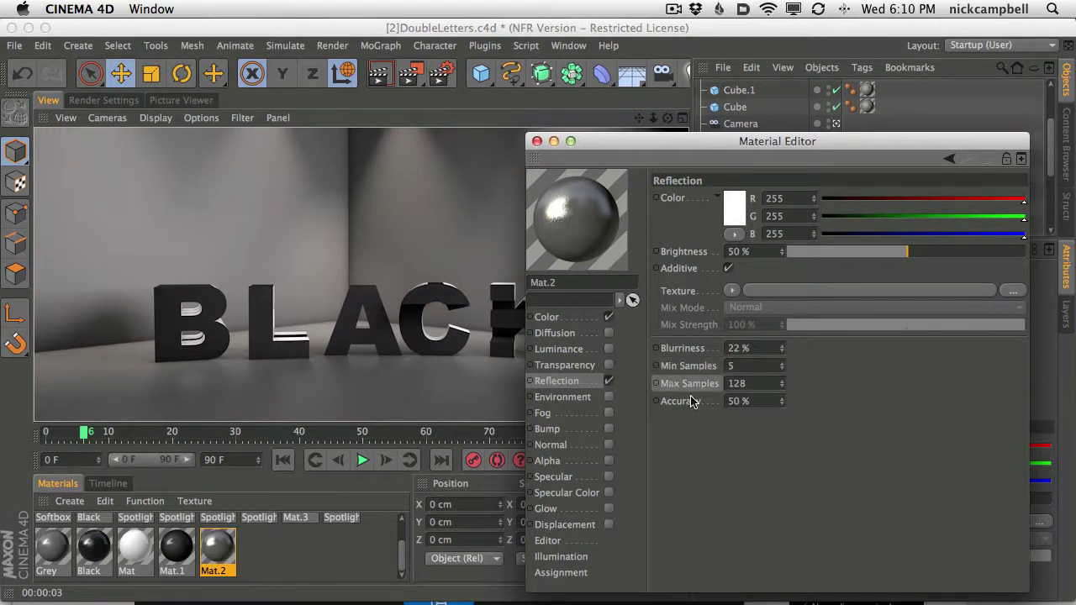
{"action": "left_click", "coordinate": [698, 403]}
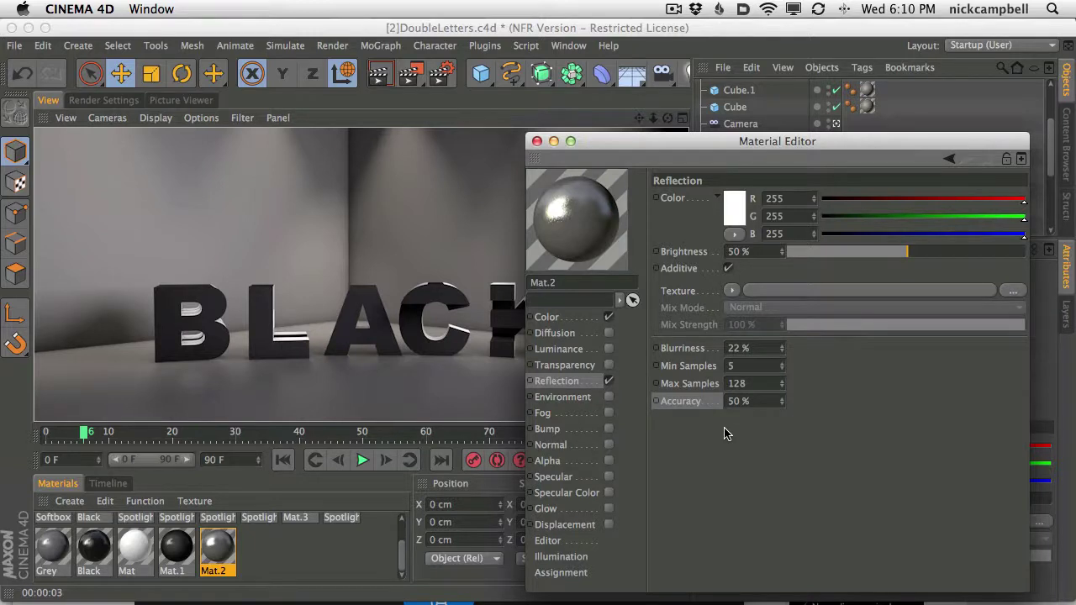
{"action": "left_click_drag", "start_coordinate": [700, 151], "coordinate": [691, 143]}
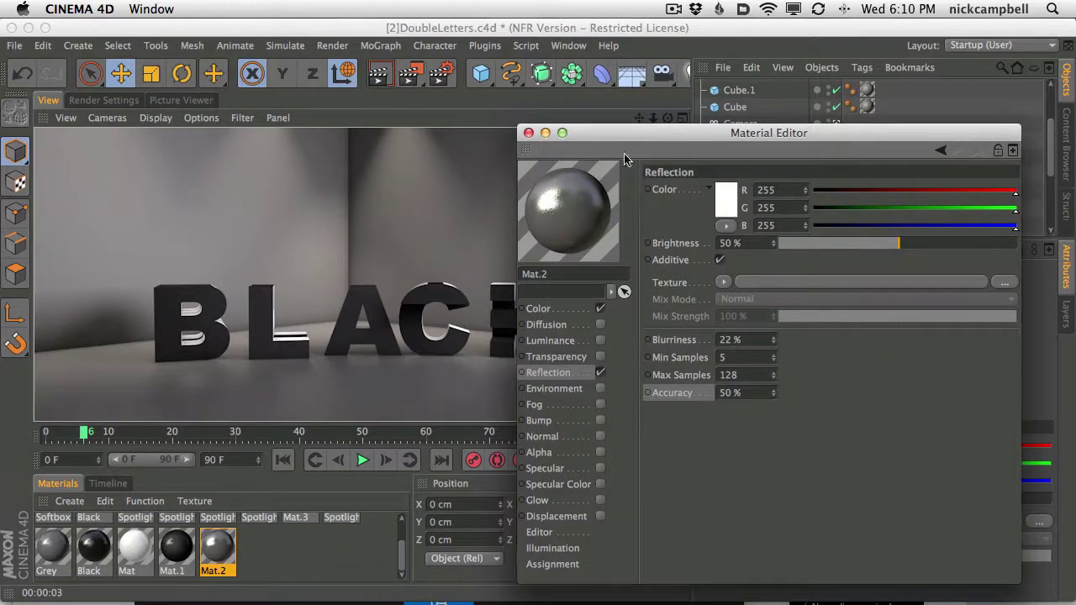
{"action": "left_click", "coordinate": [528, 133]}
- Render the view at frame 6 and at frame 45, midway through the letter flip
{"action": "left_click", "coordinate": [378, 71]}
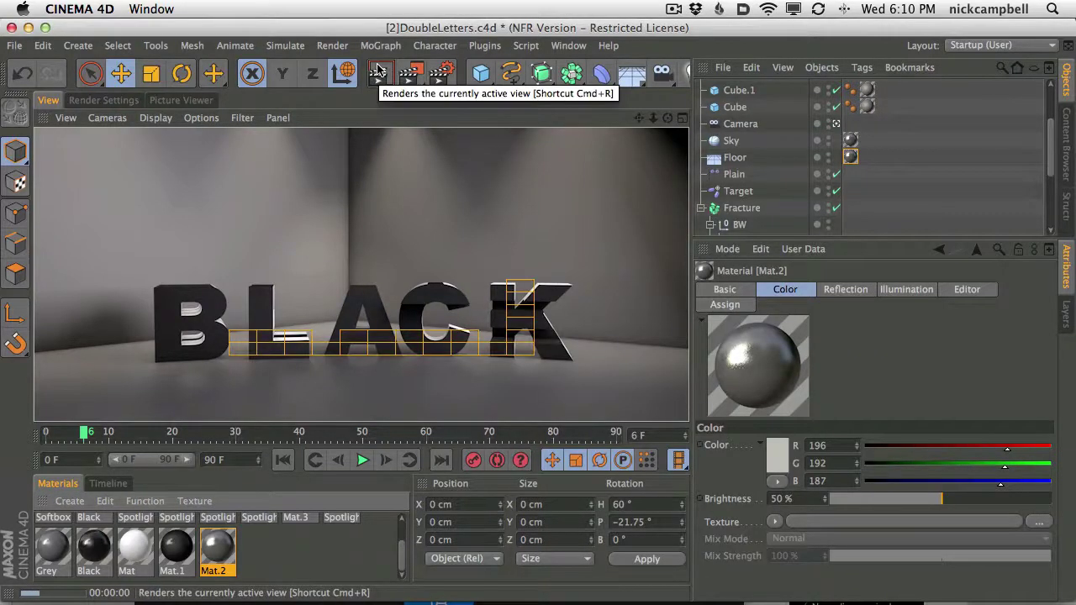
{"action": "left_click", "coordinate": [366, 433]}
{"action": "left_click_drag", "start_coordinate": [367, 434], "coordinate": [330, 434]}
{"action": "left_click", "coordinate": [373, 86]}
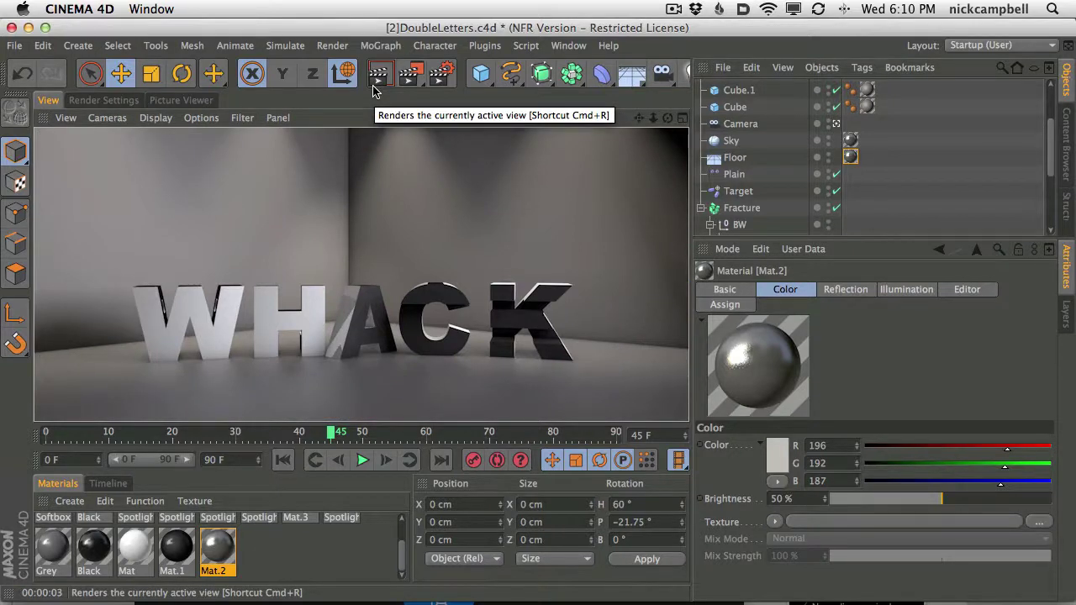
- Set the render anti-aliasing to Best with a Max Level of 2x2 and return to the viewport
{"action": "left_click", "coordinate": [105, 100]}
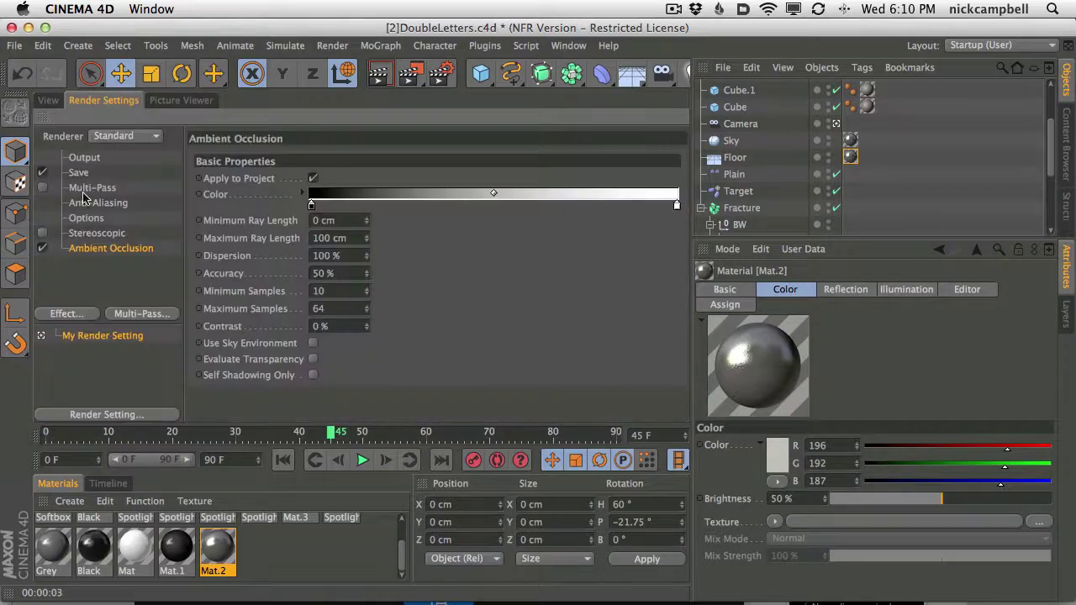
{"action": "left_click", "coordinate": [99, 202]}
{"action": "left_click", "coordinate": [350, 158]}
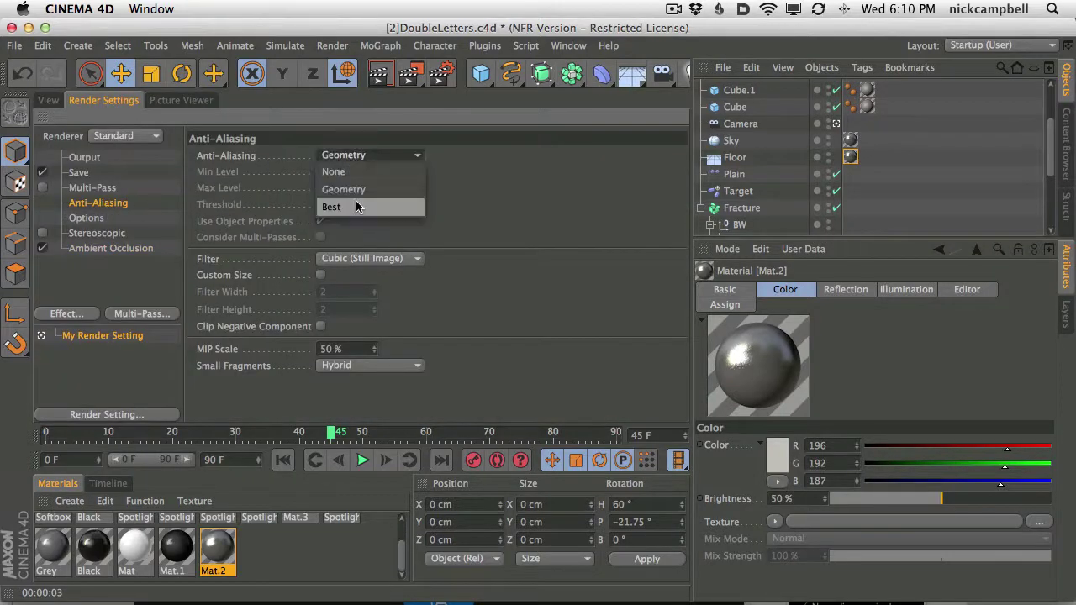
{"action": "left_click", "coordinate": [356, 205]}
{"action": "left_click", "coordinate": [355, 188]}
{"action": "left_click", "coordinate": [354, 224]}
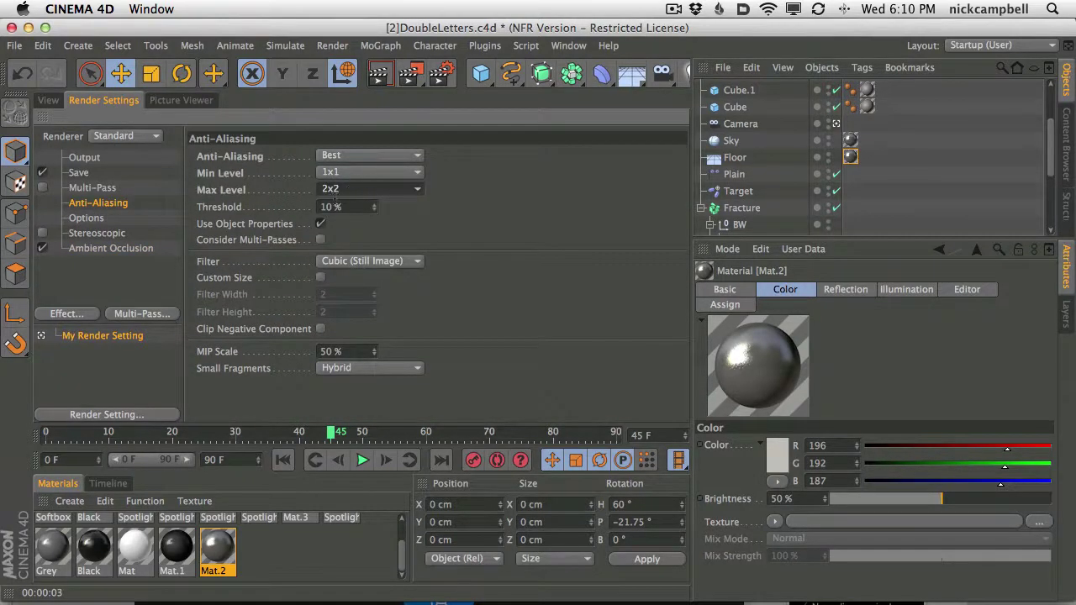
{"action": "left_click", "coordinate": [48, 100]}
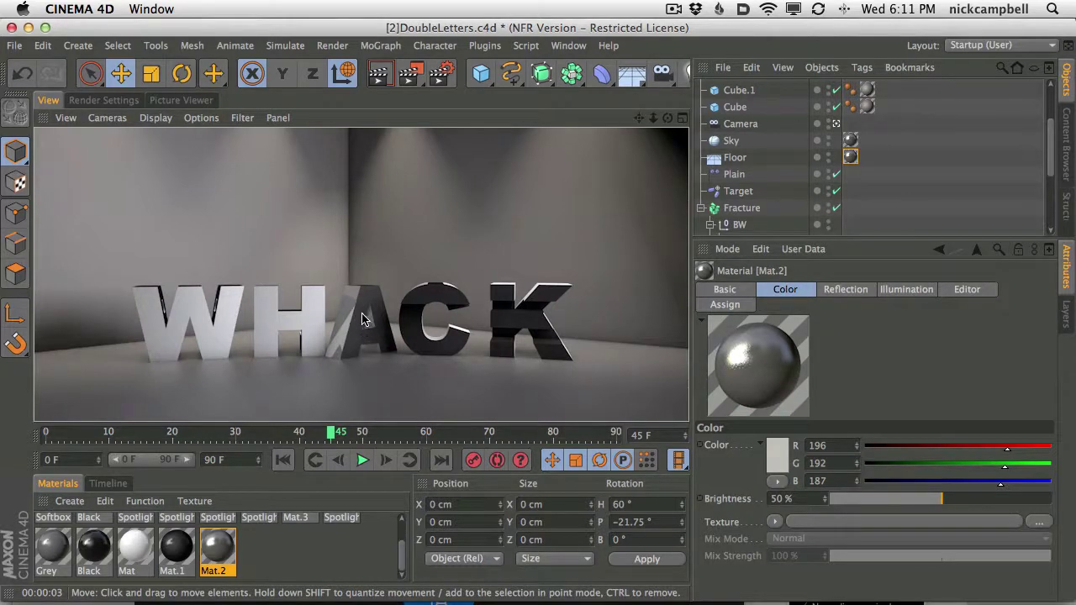
- Duplicate the Softbox light as Softbox.1
{"action": "scroll", "coordinate": [828, 107], "scroll_direction": "up", "scroll_amount": 3}
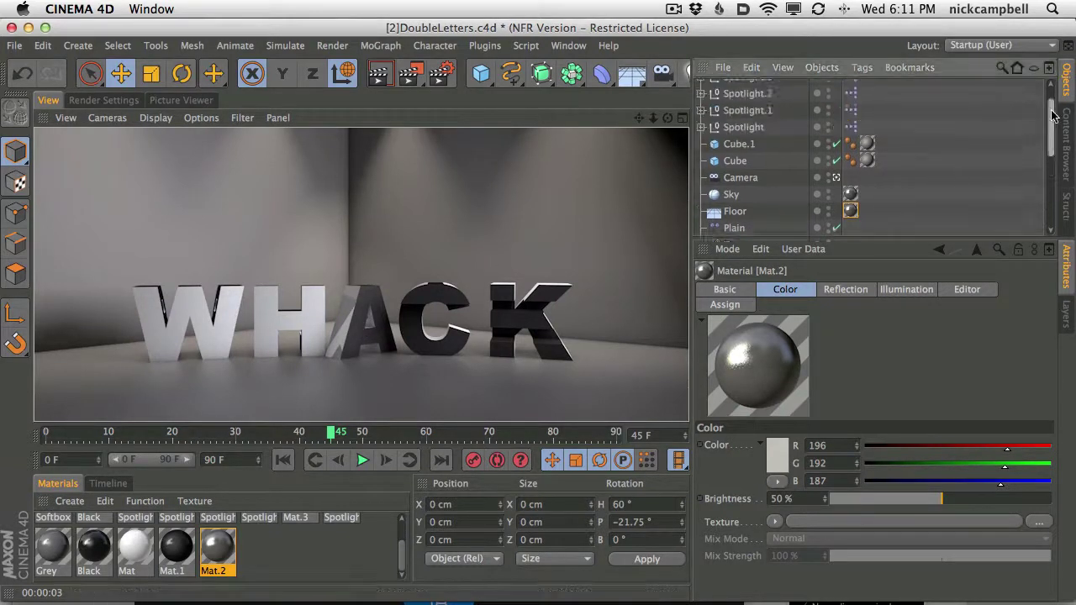
{"action": "left_click", "coordinate": [734, 92]}
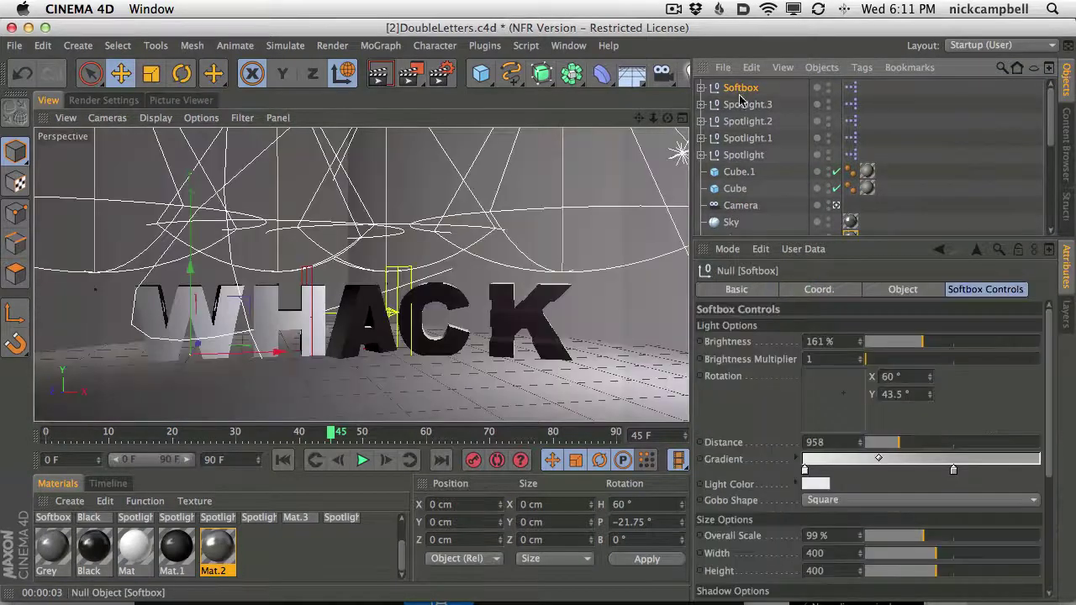
{"action": "key", "text": "ctrl+c"}
{"action": "key", "text": "ctrl+v"}
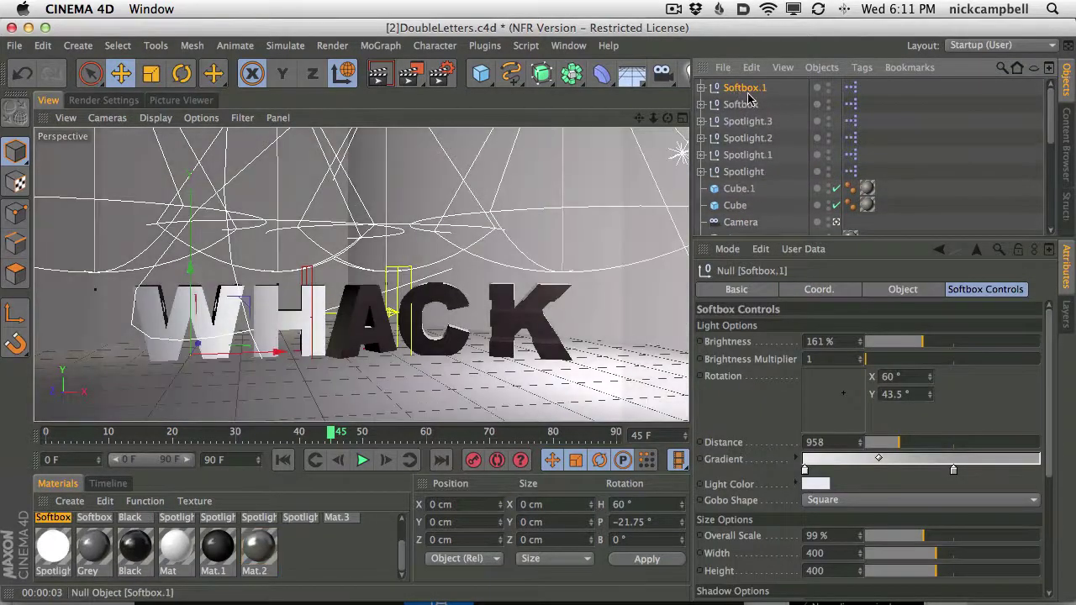
- Leave the scene camera, make Softbox.1 visible in the editor and set its rotation to X -16.8°, Y 93.6°
{"action": "left_click", "coordinate": [837, 222]}
{"action": "right_click_drag", "start_coordinate": [504, 252], "coordinate": [362, 268], "text": "alt"}
{"action": "left_click_drag", "start_coordinate": [413, 277], "coordinate": [424, 309], "text": "alt"}
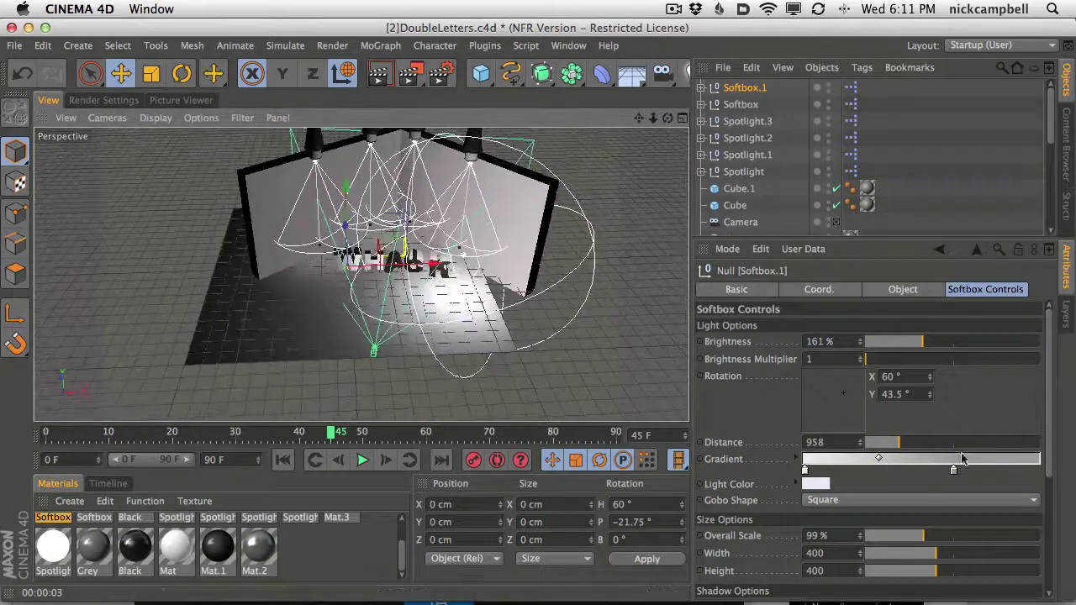
{"action": "scroll", "coordinate": [1056, 412], "scroll_direction": "down", "scroll_amount": 5}
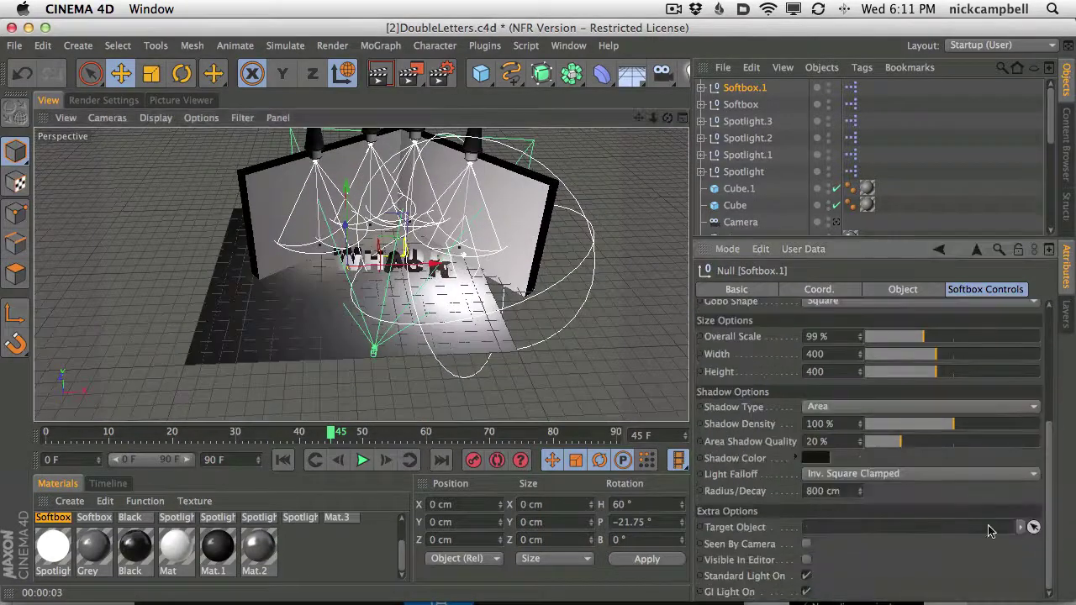
{"action": "left_click", "coordinate": [808, 560]}
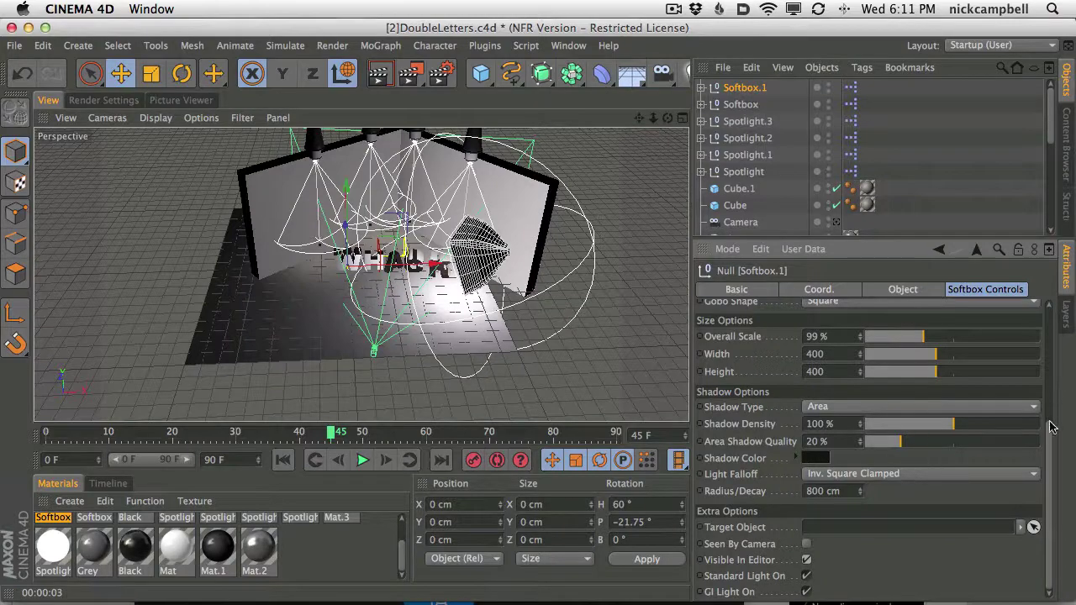
{"action": "scroll", "coordinate": [1054, 427], "scroll_direction": "up", "scroll_amount": 5}
{"action": "left_click_drag", "start_coordinate": [852, 401], "coordinate": [833, 389]}
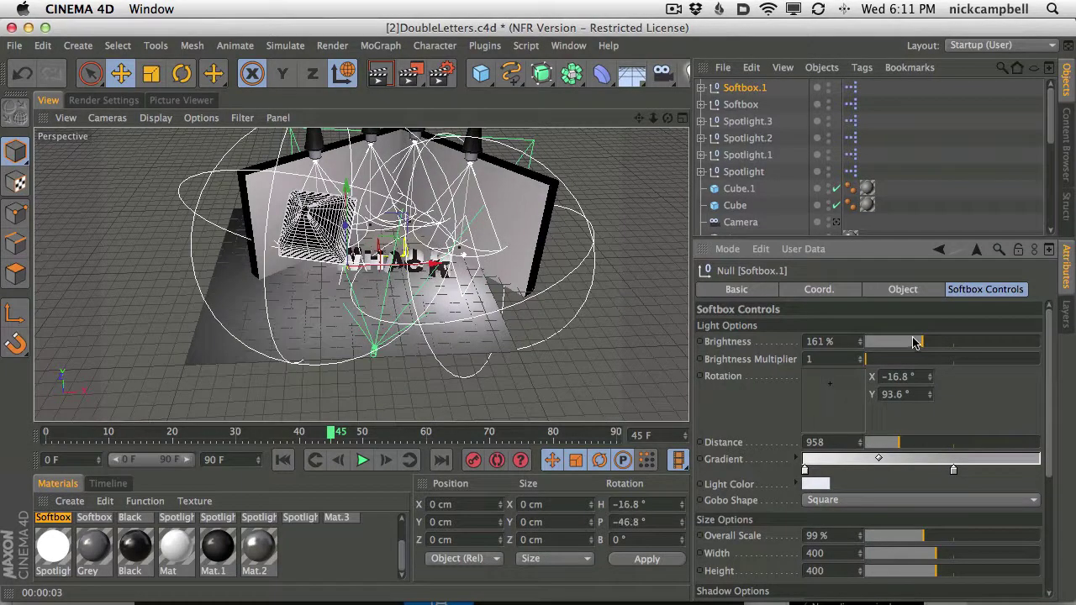
- Lower Softbox.1's brightness to 115% and on to 80%, rendering the set from outside and through the scene camera
{"action": "mouse_move", "coordinate": [921, 343]}
{"action": "left_mouse_down"}
{"action": "mouse_move", "coordinate": [898, 344]}
{"action": "mouse_move", "coordinate": [910, 346]}
{"action": "left_mouse_up"}
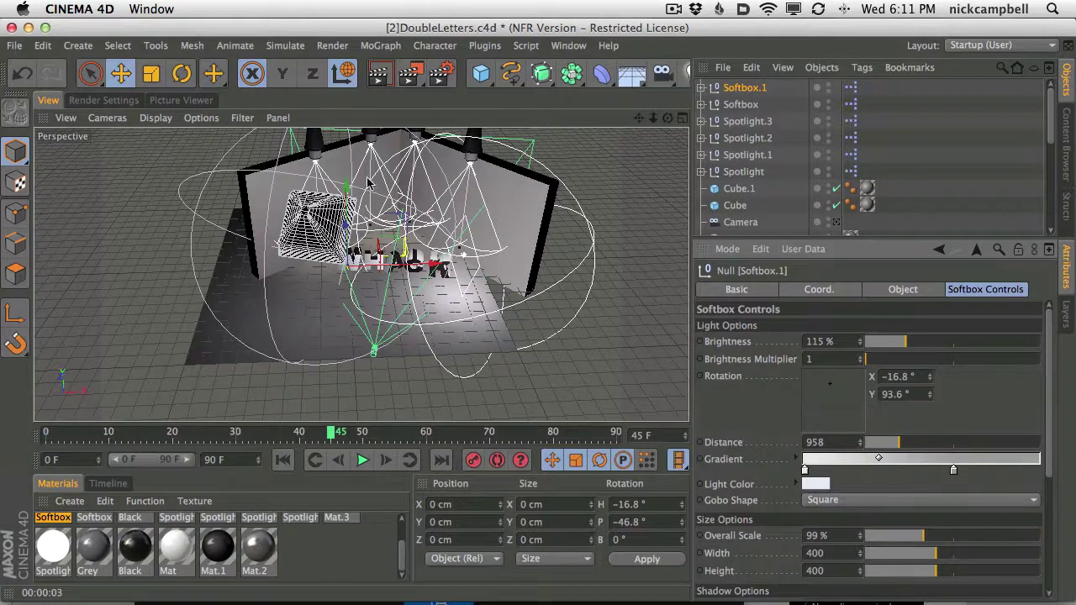
{"action": "left_click", "coordinate": [379, 76]}
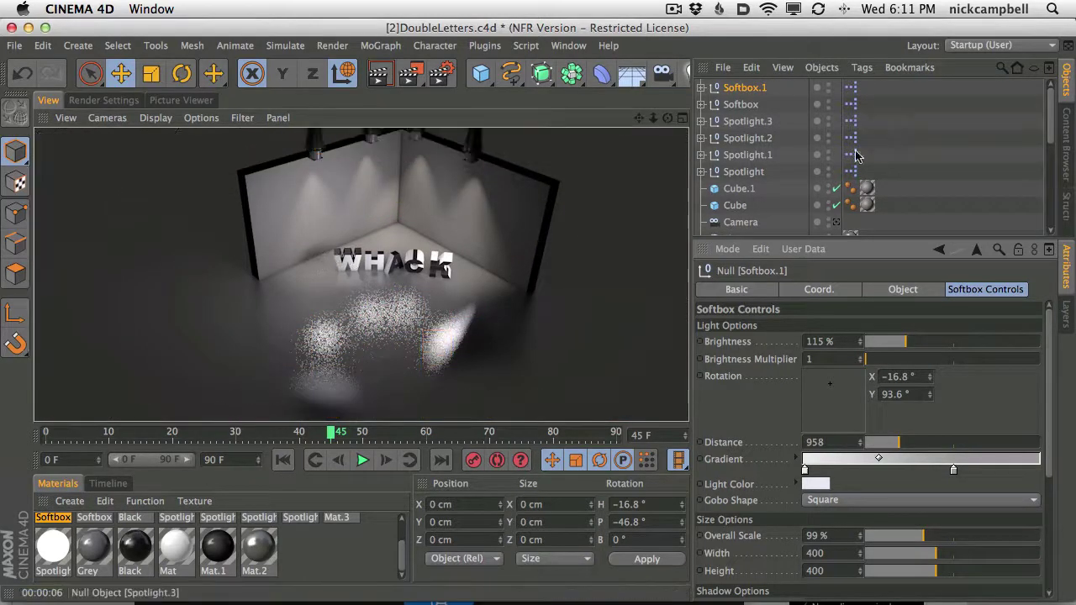
{"action": "left_click", "coordinate": [837, 223]}
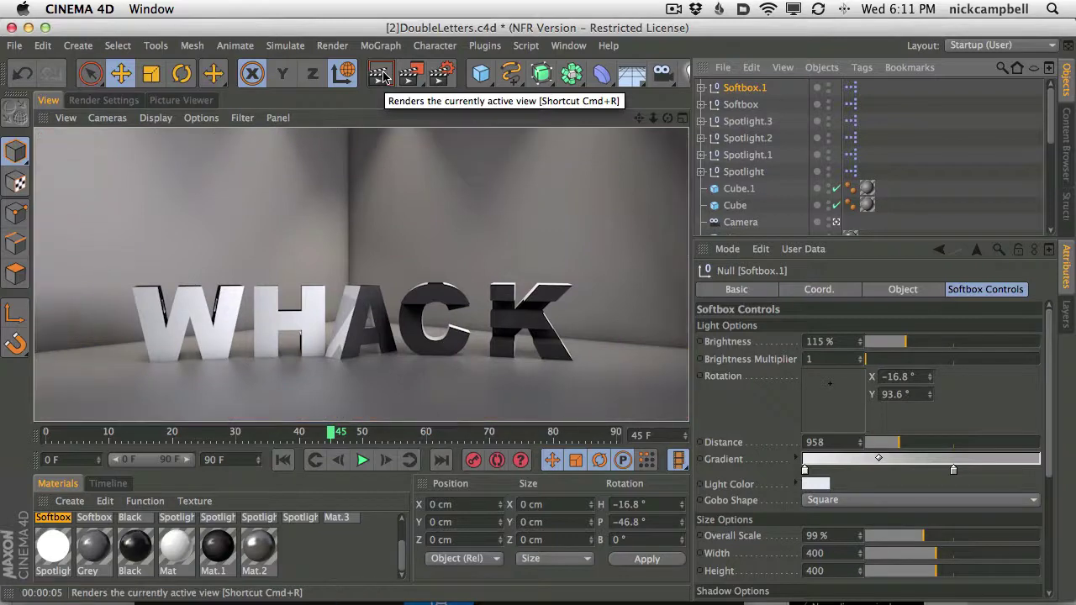
{"action": "left_click", "coordinate": [894, 343]}
{"action": "left_click", "coordinate": [375, 79]}
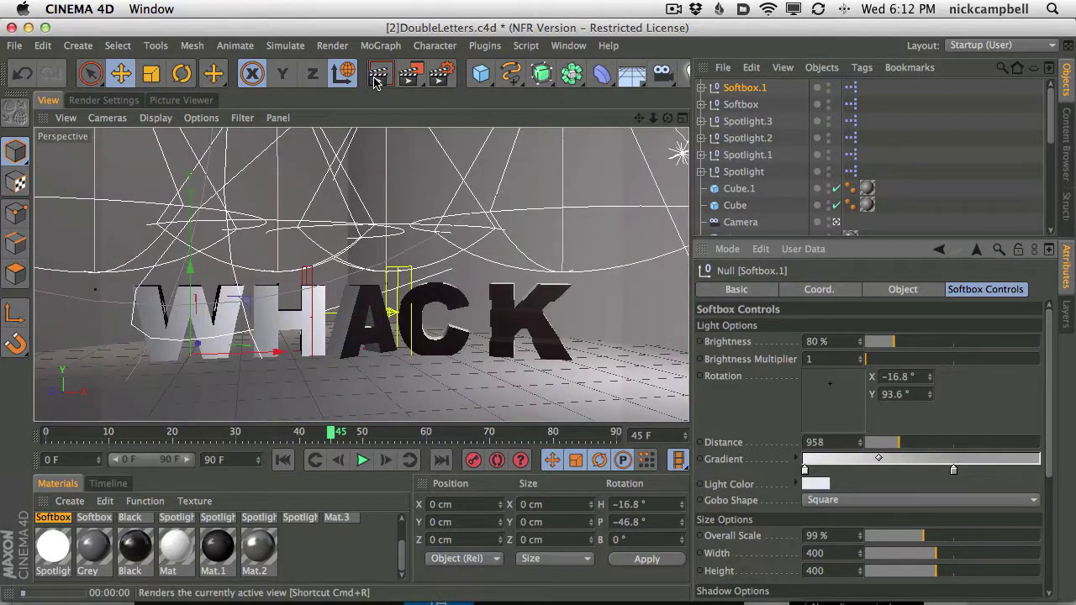
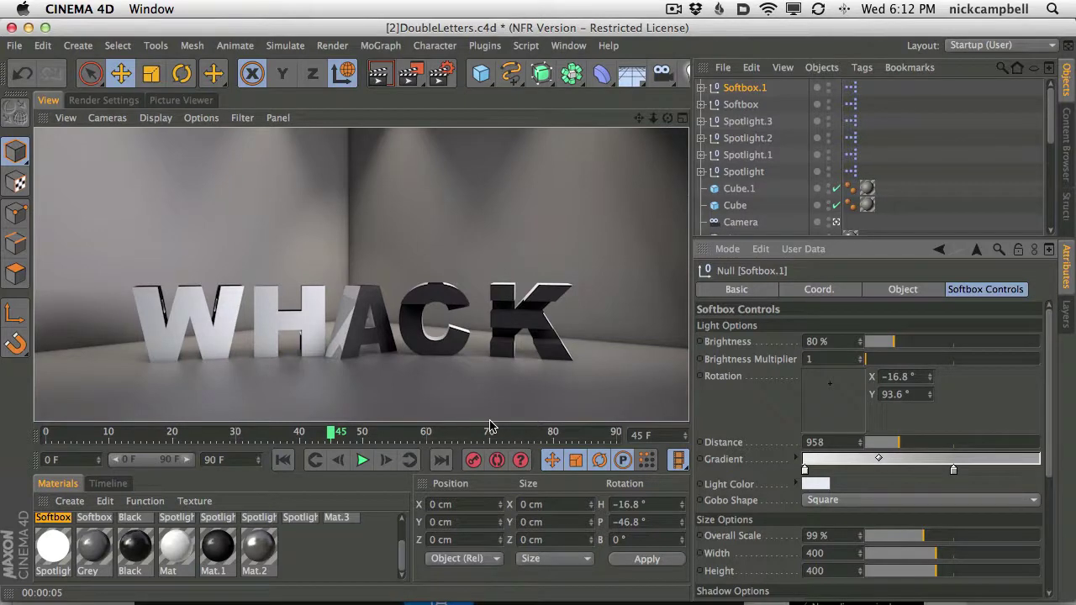
- Set the frame range in the render output settings to All Frames
{"action": "left_click", "coordinate": [118, 102]}
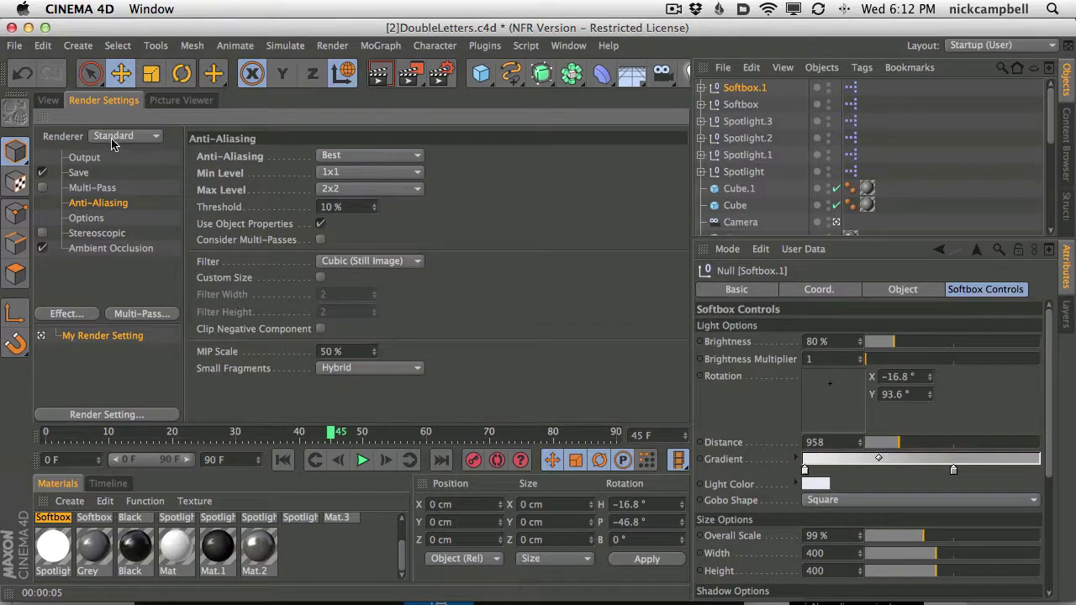
{"action": "left_click", "coordinate": [85, 158]}
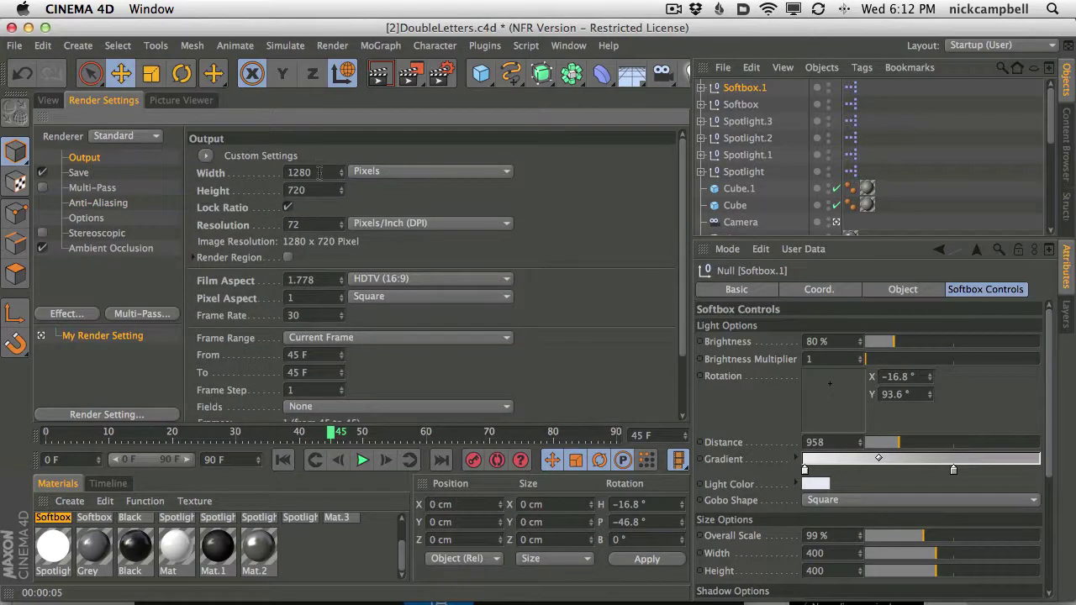
{"action": "left_click", "coordinate": [330, 339]}
{"action": "left_click", "coordinate": [345, 389]}
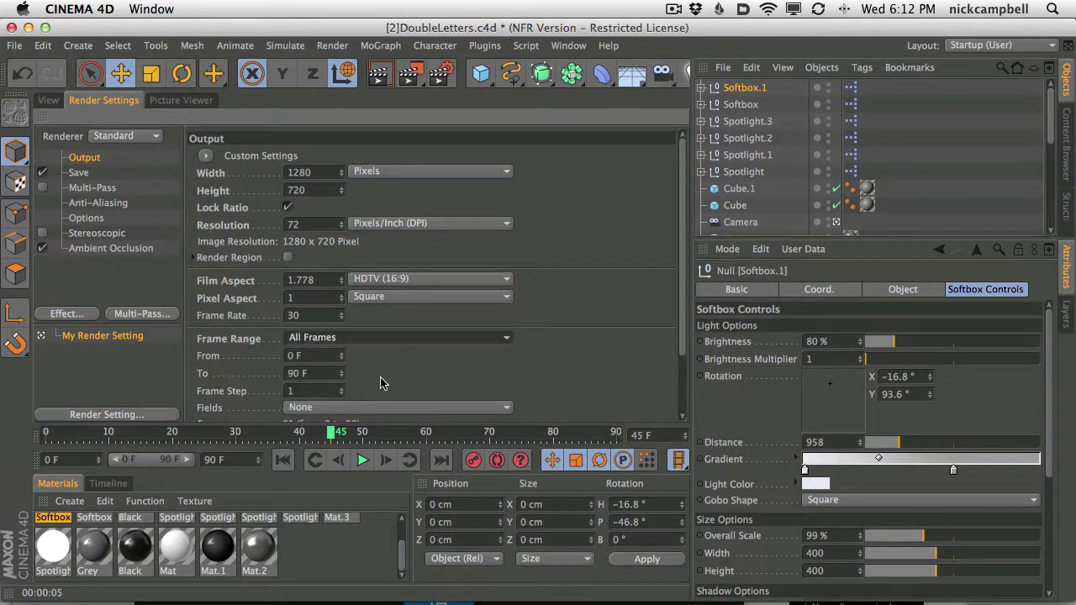
- Review the Save, Anti-Aliasing, Ambient Occlusion, Stereoscopic and Options pages of the render settings
{"action": "left_click", "coordinate": [83, 174]}
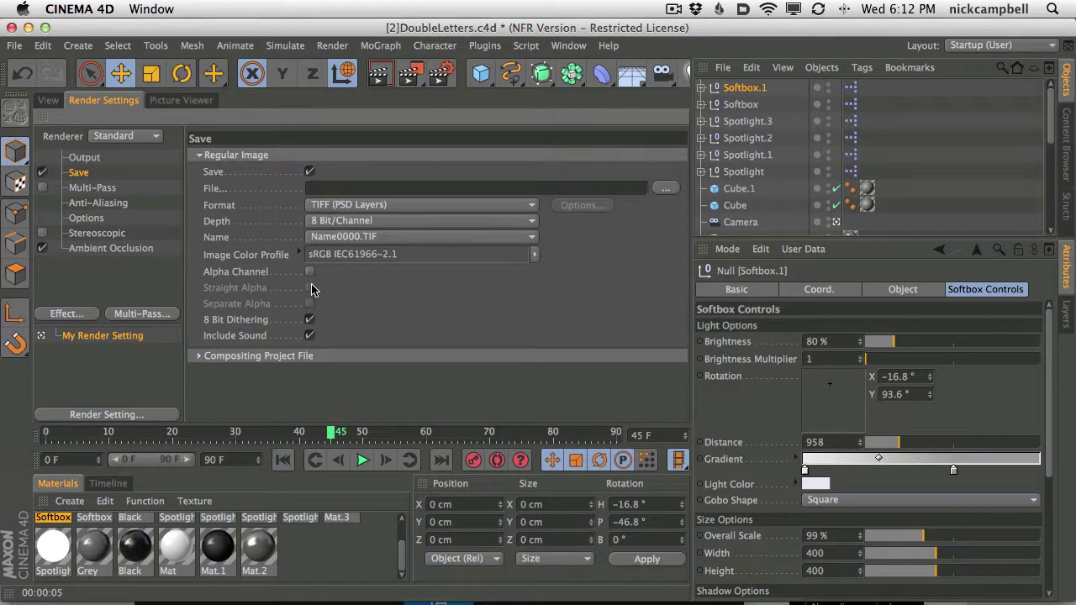
{"action": "left_click", "coordinate": [48, 101]}
{"action": "left_click", "coordinate": [131, 100]}
{"action": "left_click", "coordinate": [96, 203]}
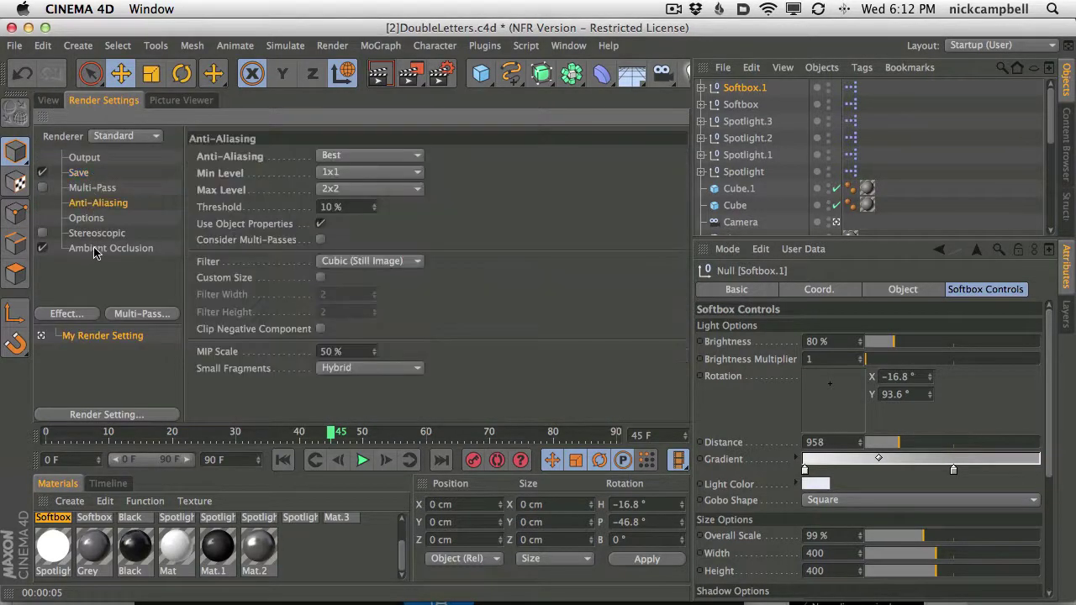
{"action": "left_click", "coordinate": [95, 250]}
{"action": "left_click", "coordinate": [95, 235]}
{"action": "left_click", "coordinate": [89, 220]}
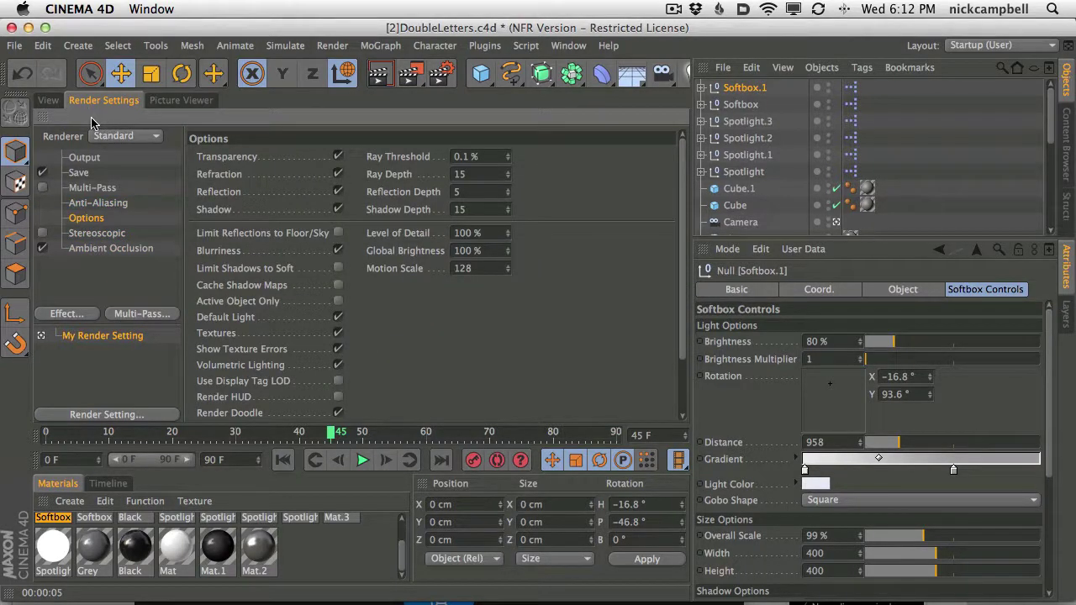
- Load the earlier rendered lettering sequence in the Picture Viewer, fit the frame to the enlarged image area and scrub through the animation
{"action": "left_click", "coordinate": [174, 100]}
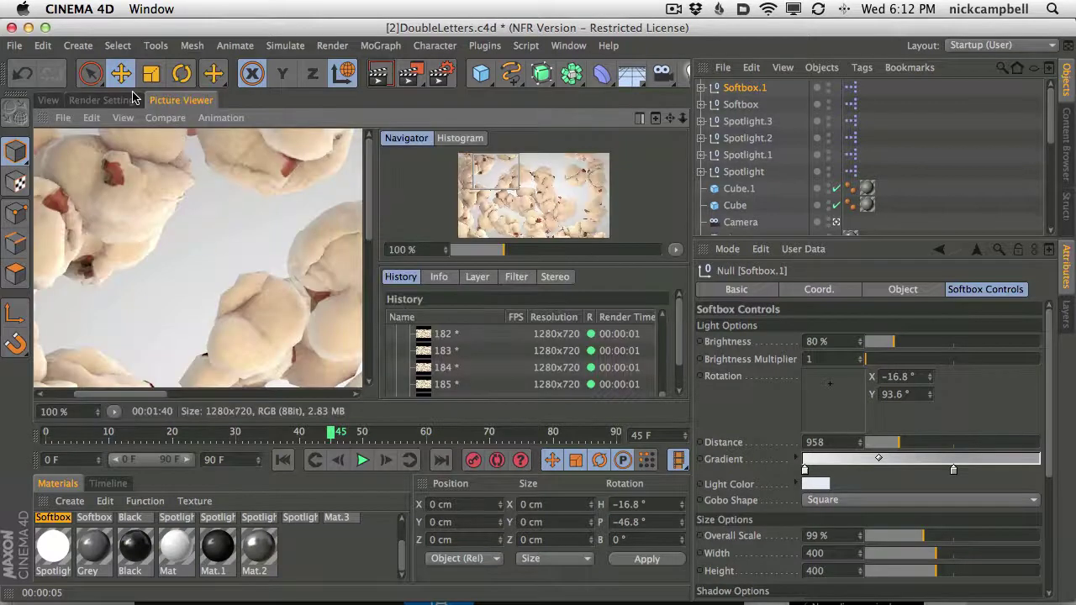
{"action": "scroll", "coordinate": [679, 337], "scroll_direction": "up", "scroll_amount": 10}
{"action": "scroll", "coordinate": [664, 387], "scroll_direction": "up", "scroll_amount": 20}
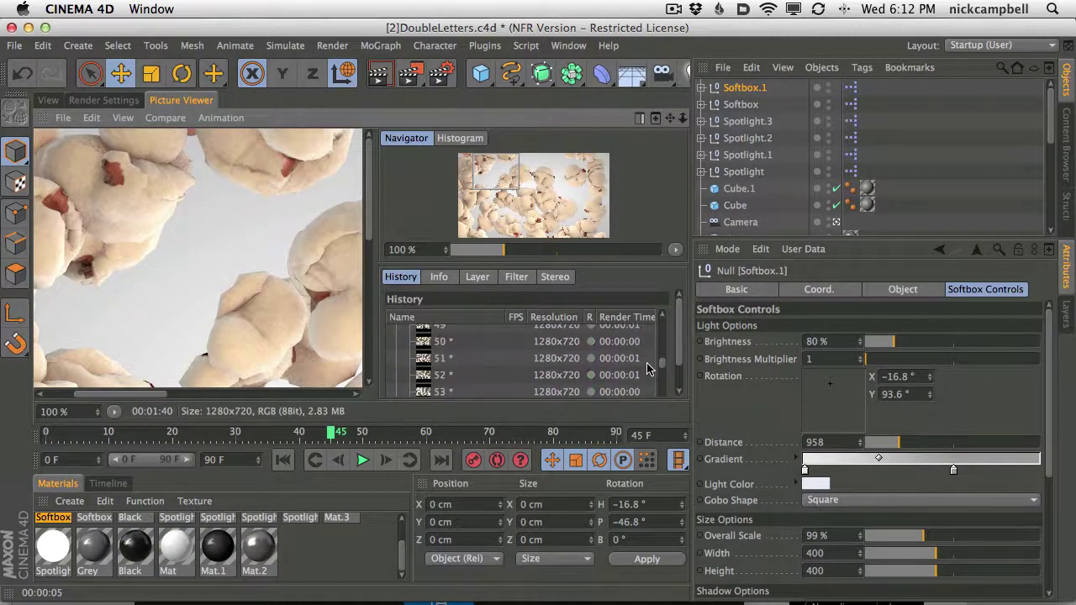
{"action": "left_click_drag", "start_coordinate": [662, 332], "coordinate": [663, 330]}
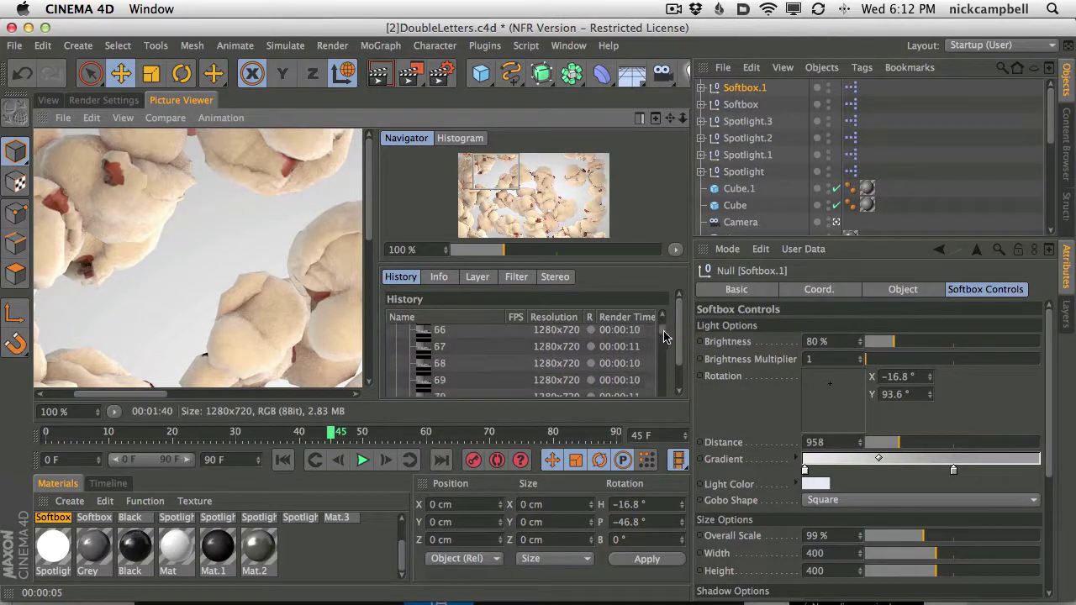
{"action": "left_click", "coordinate": [476, 358]}
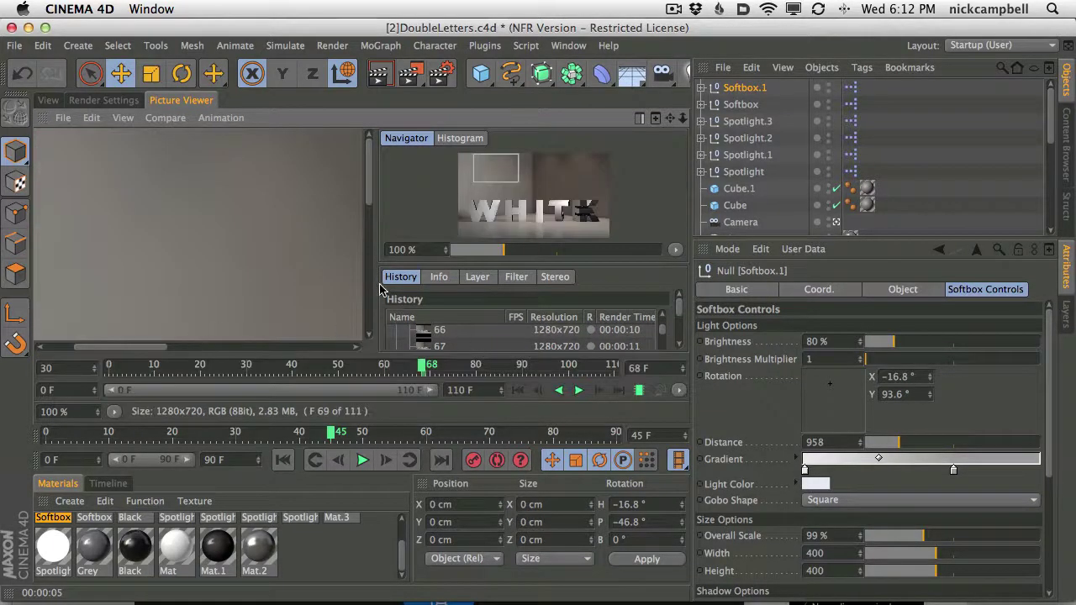
{"action": "left_click_drag", "start_coordinate": [375, 286], "coordinate": [501, 284]}
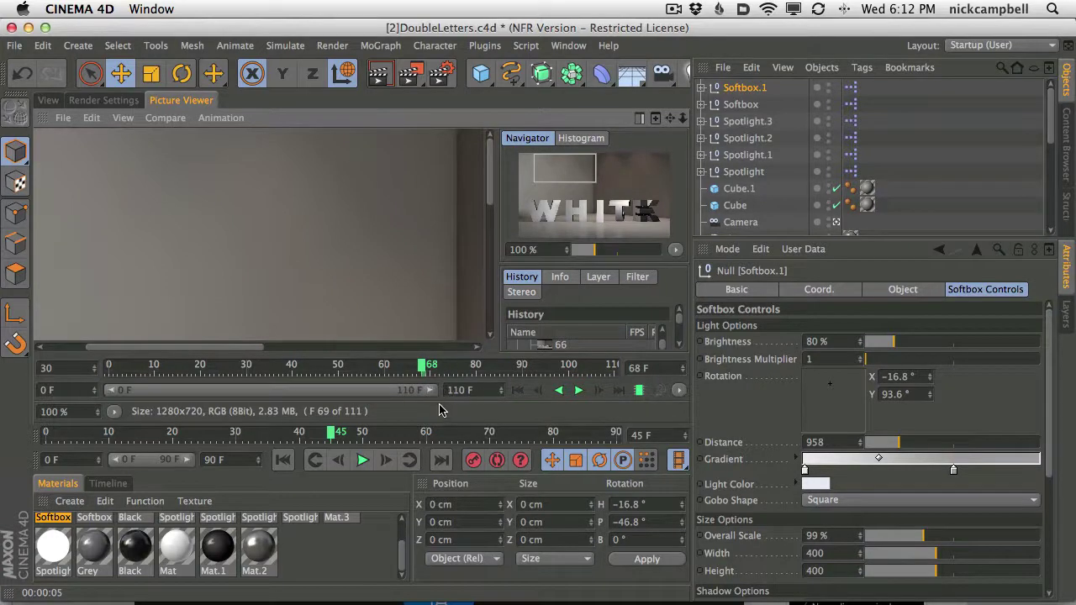
{"action": "left_click_drag", "start_coordinate": [98, 412], "coordinate": [97, 496]}
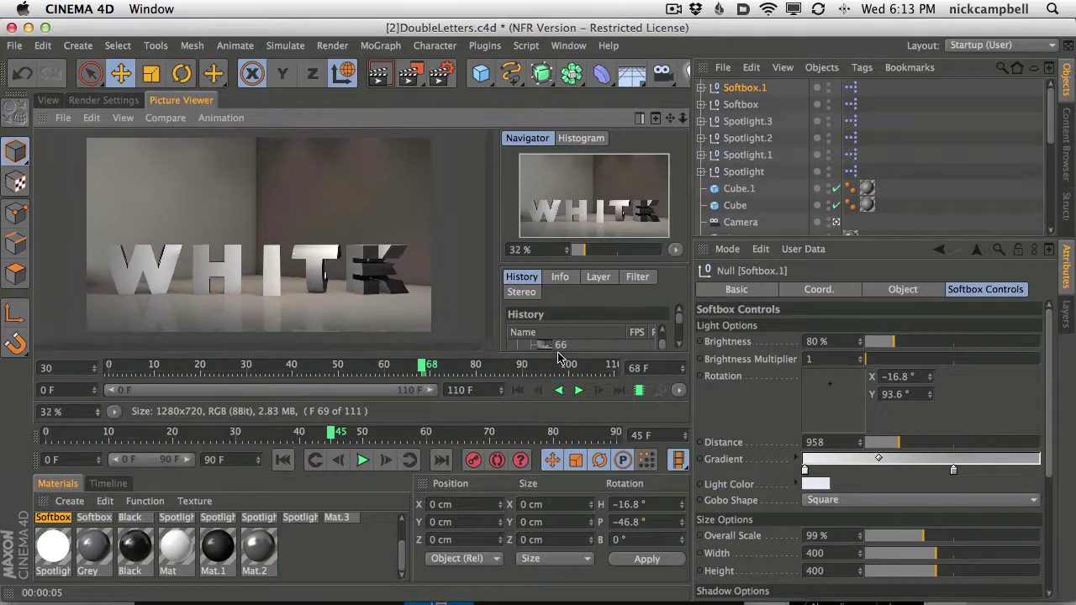
{"action": "left_click_drag", "start_coordinate": [113, 366], "coordinate": [278, 368]}
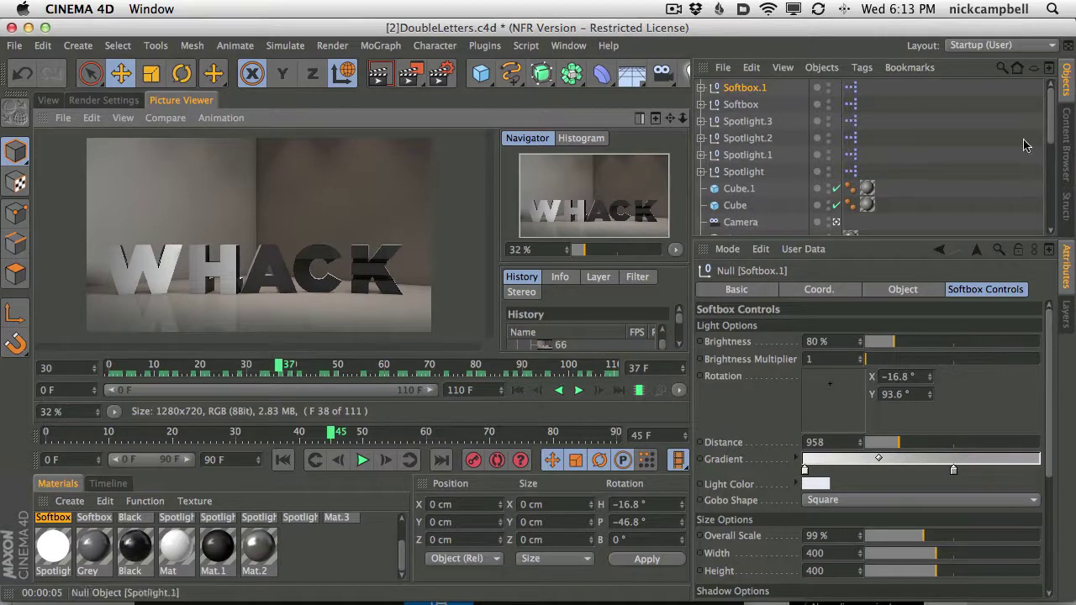
- Return to the viewport, scrub to frame 74 and examine the BW group, its Null and the MoText objects inside the Boole
{"action": "left_click", "coordinate": [131, 102]}
{"action": "left_click", "coordinate": [49, 100]}
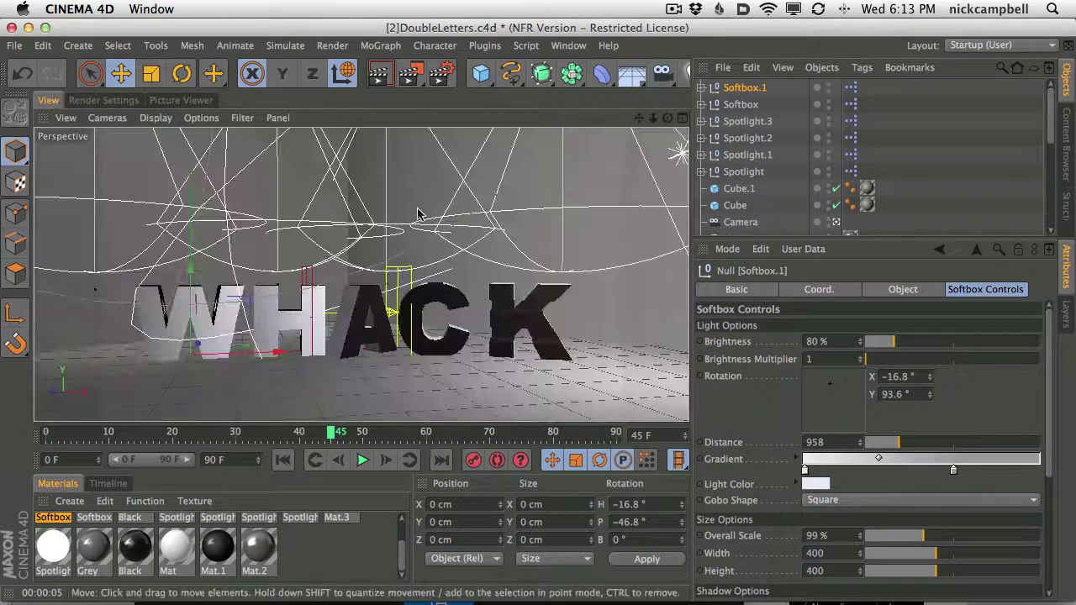
{"action": "left_click_drag", "start_coordinate": [332, 433], "coordinate": [515, 433]}
{"action": "scroll", "coordinate": [1049, 162], "scroll_direction": "down", "scroll_amount": 5}
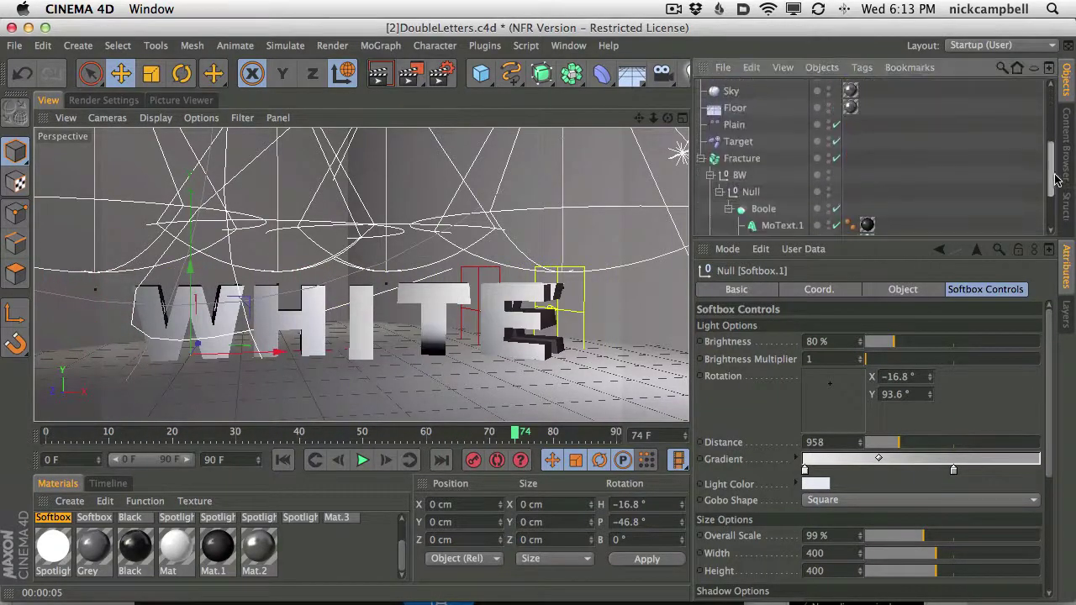
{"action": "left_click", "coordinate": [740, 174]}
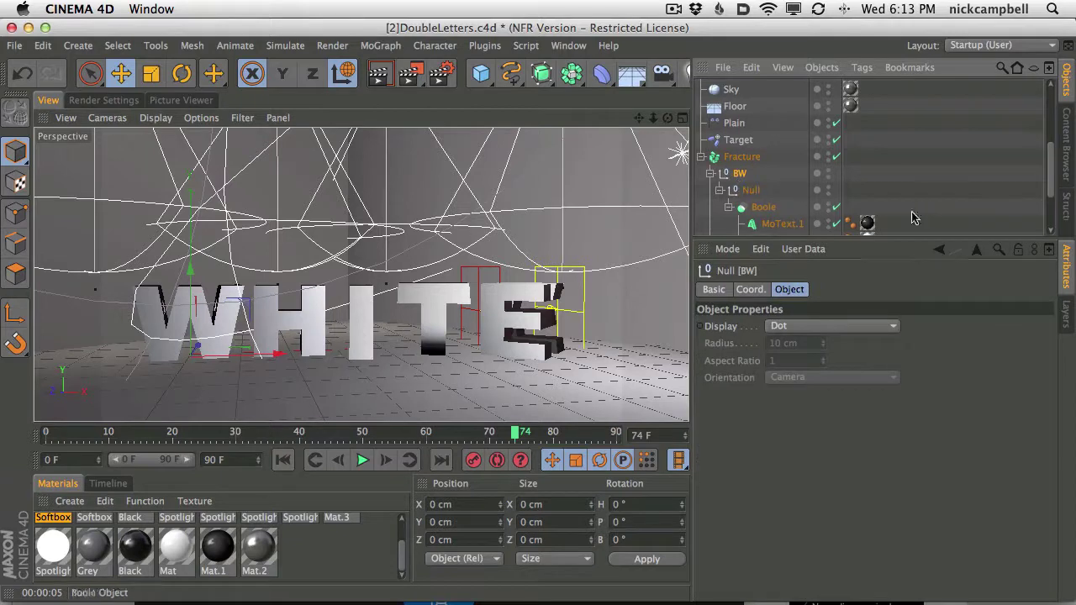
{"action": "left_click", "coordinate": [751, 191]}
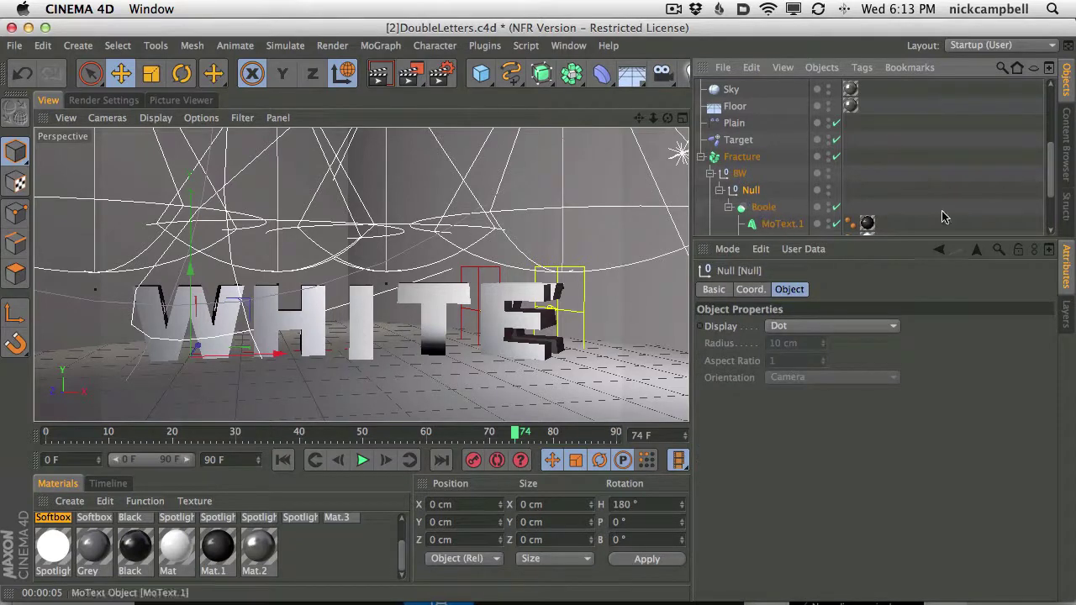
{"action": "scroll", "coordinate": [946, 206], "scroll_direction": "down", "scroll_amount": 3}
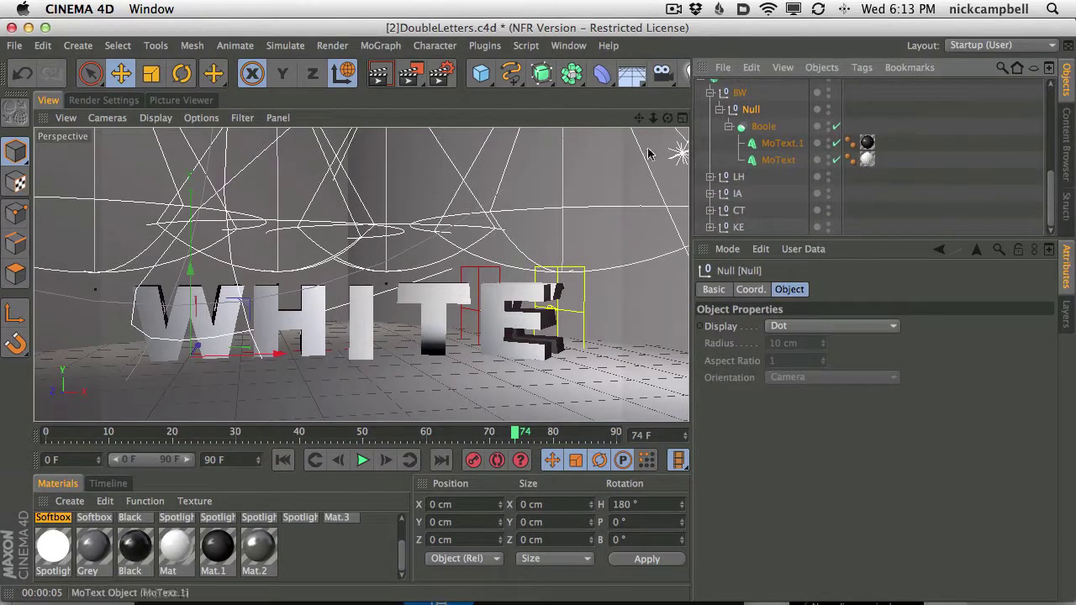
- Revisit the rendered frame in the Picture Viewer, switch to After Effects and give the BlackWhite1 timeline slightly more height
{"action": "left_click", "coordinate": [172, 101]}
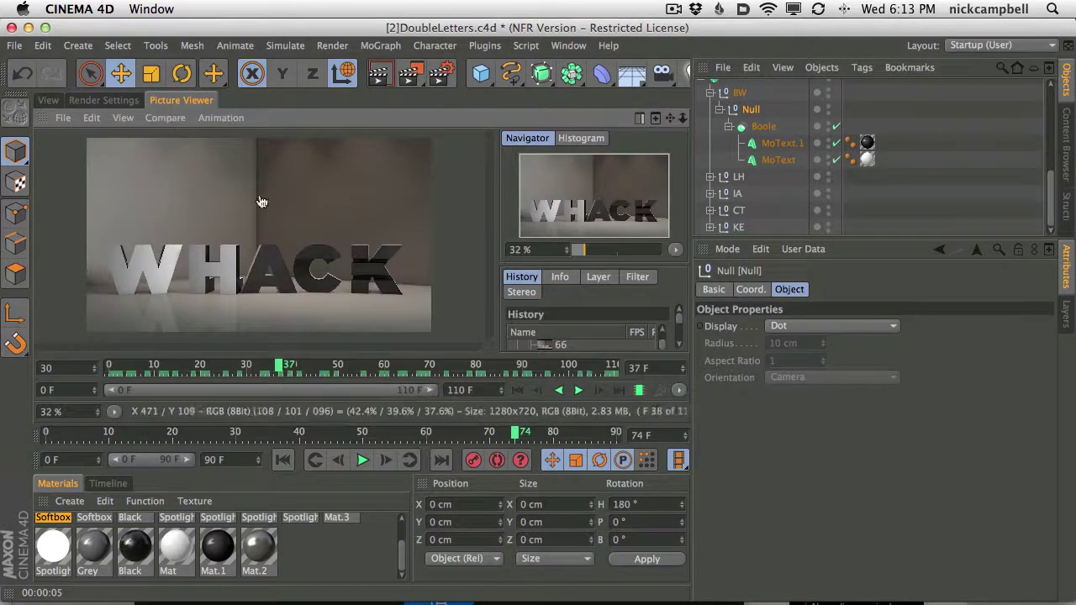
{"action": "key", "text": "super+Tab"}
{"action": "key", "text": "super+Tab"}
{"action": "left_click", "coordinate": [745, 337]}
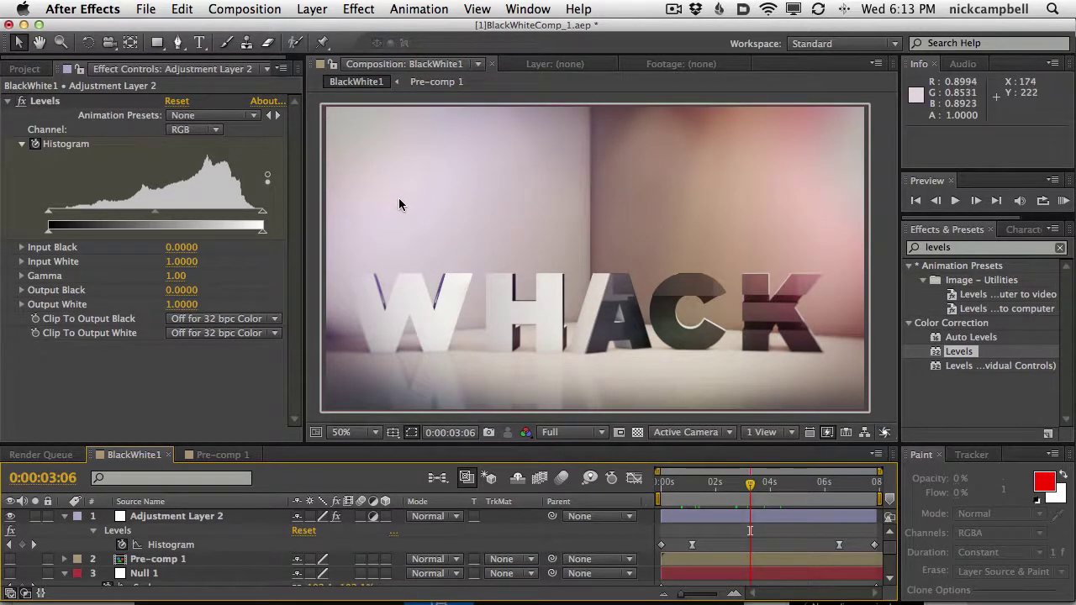
{"action": "key", "text": "space"}
{"action": "left_click_drag", "start_coordinate": [429, 211], "coordinate": [432, 212]}
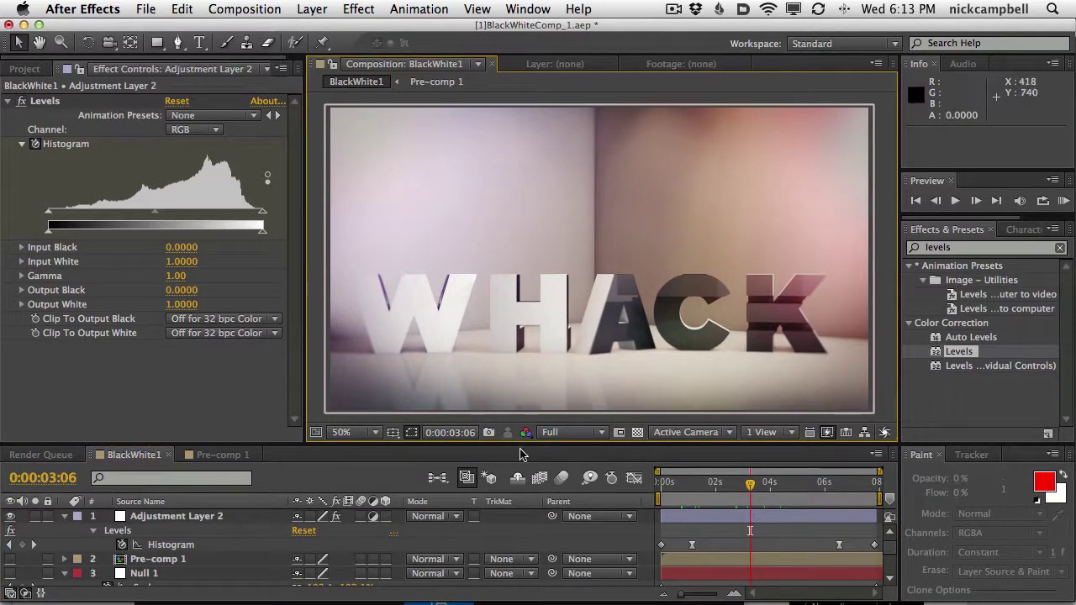
{"action": "left_click_drag", "start_coordinate": [521, 443], "coordinate": [525, 432]}
{"action": "key", "text": "space"}
{"action": "left_click_drag", "start_coordinate": [526, 372], "coordinate": [526, 371]}
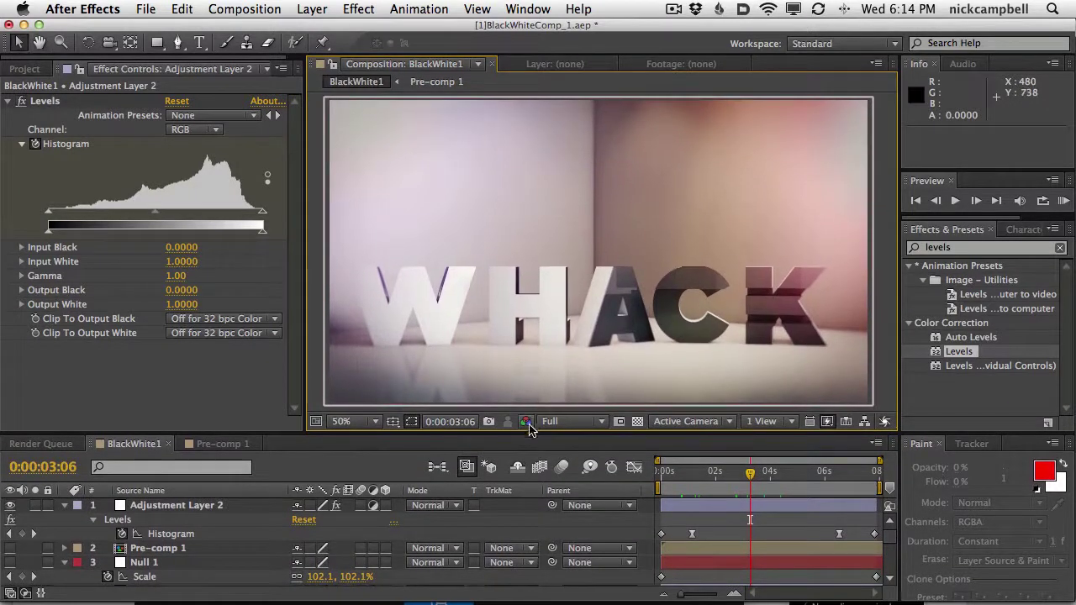
{"action": "left_click_drag", "start_coordinate": [529, 432], "coordinate": [529, 430]}
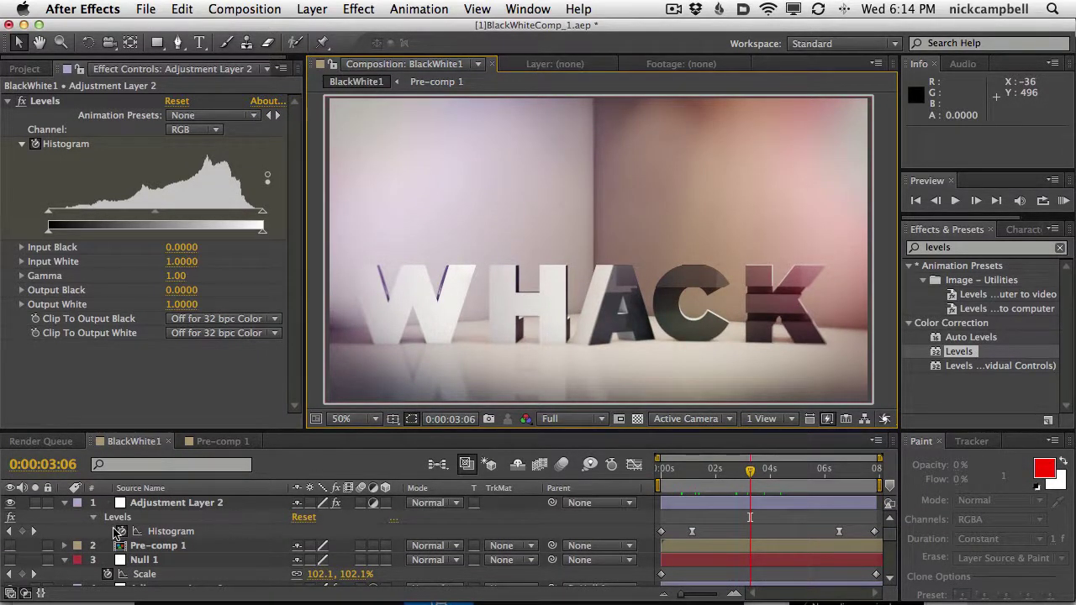
- Solo the BlackWhite1_[0000-0110].tif footage layer, toggling solo to compare the raw render with the full composite
{"action": "scroll", "coordinate": [115, 533], "scroll_direction": "down", "scroll_amount": 5}
{"action": "left_click", "coordinate": [35, 564]}
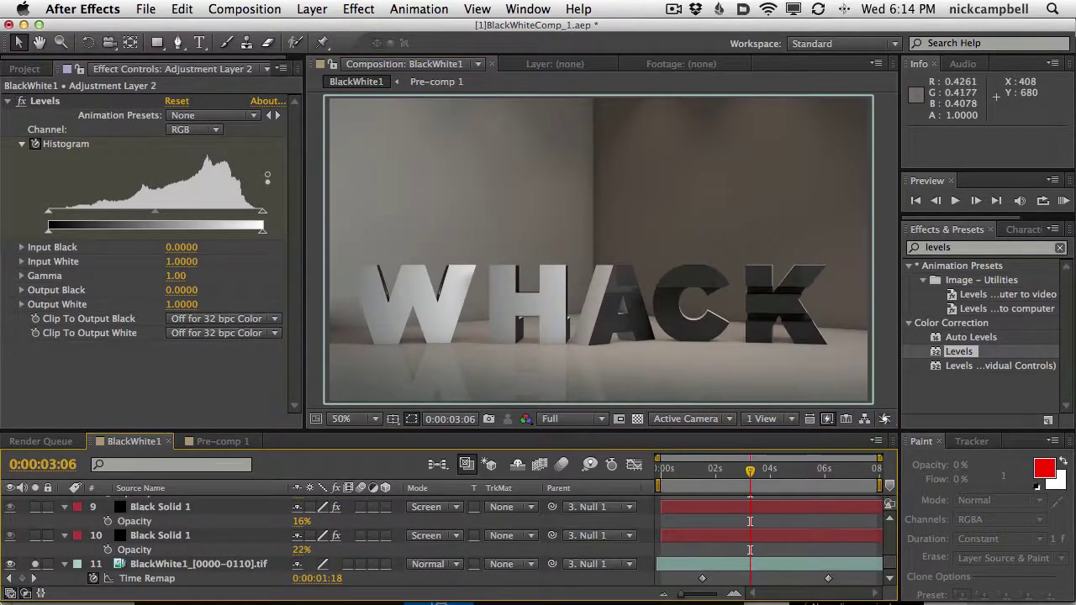
{"action": "left_click", "coordinate": [34, 564]}
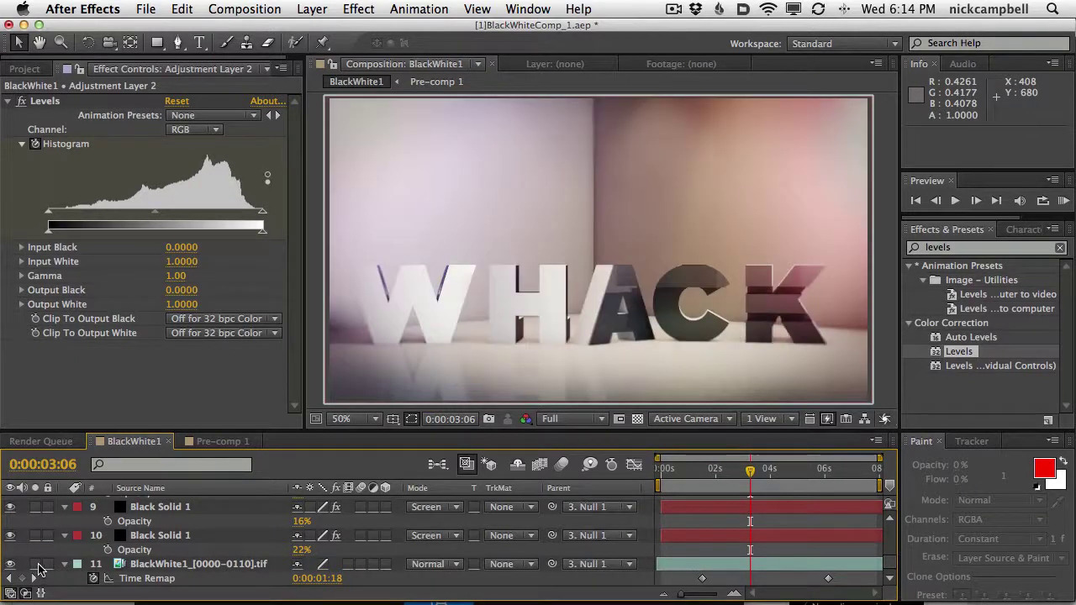
{"action": "left_click", "coordinate": [35, 564]}
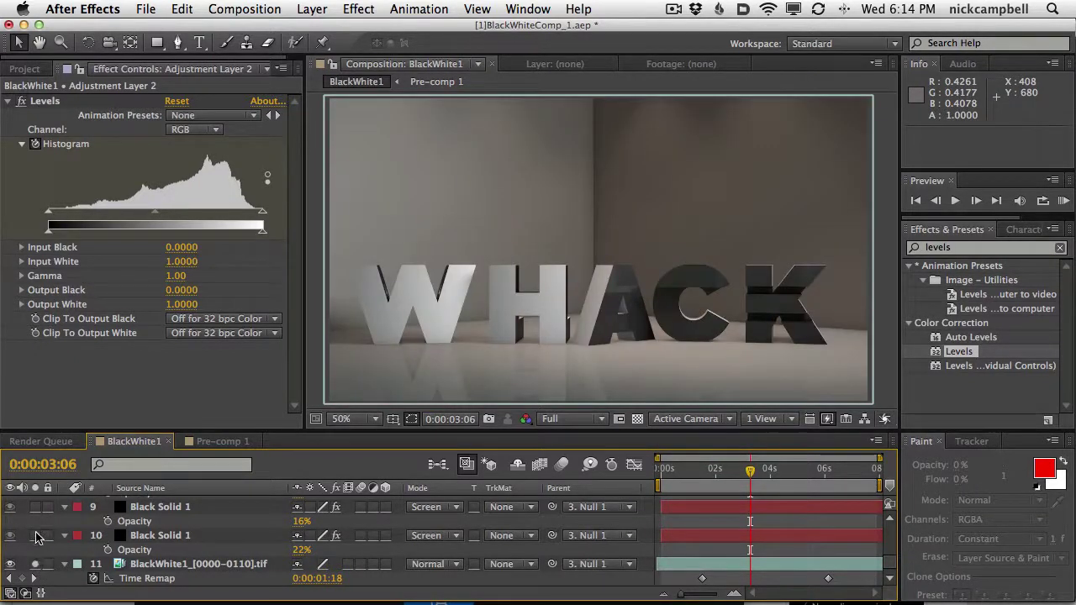
- Add Black Solid 1 layers 10 and 9 to the soloed layers
{"action": "left_click", "coordinate": [36, 538]}
{"action": "left_click", "coordinate": [36, 539]}
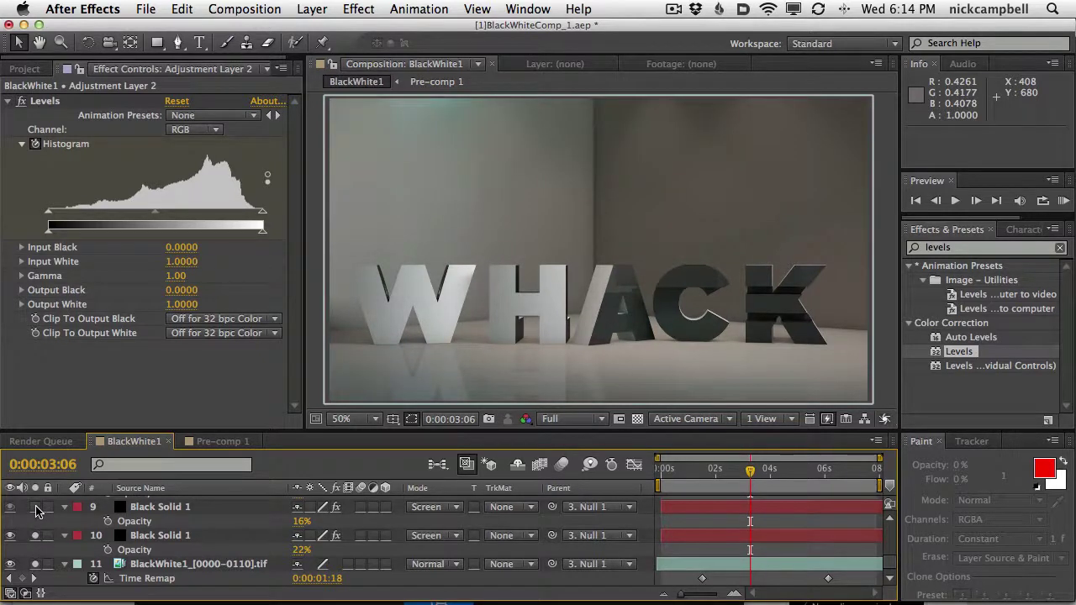
{"action": "left_click", "coordinate": [35, 507]}
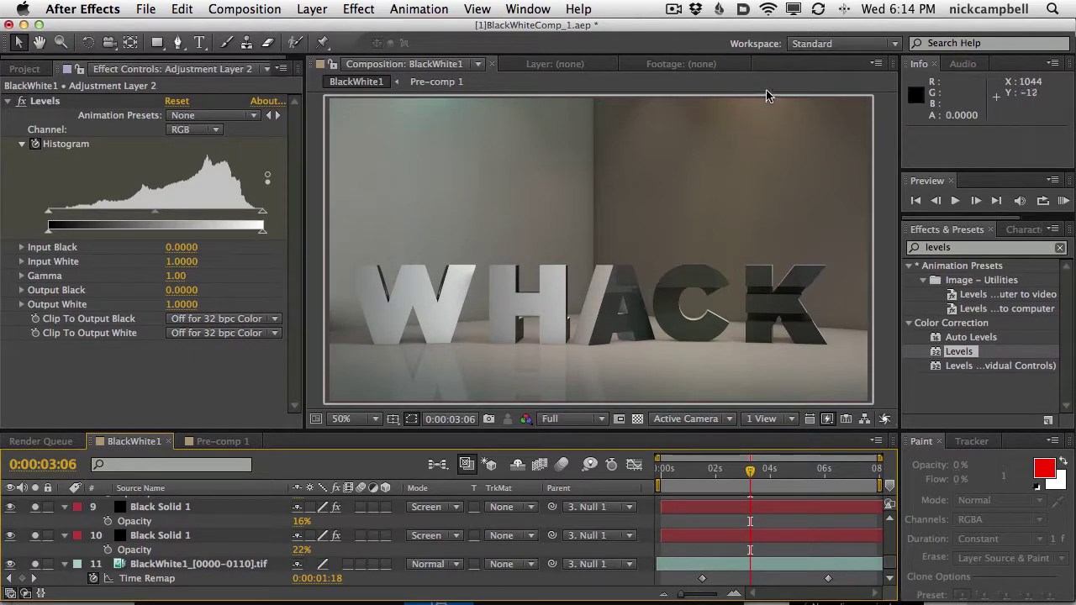
- Switch to Safari to check the lighting in the AMP POSSIBILITIES reference video, and return to After Effects
{"action": "key", "text": "super+Tab"}
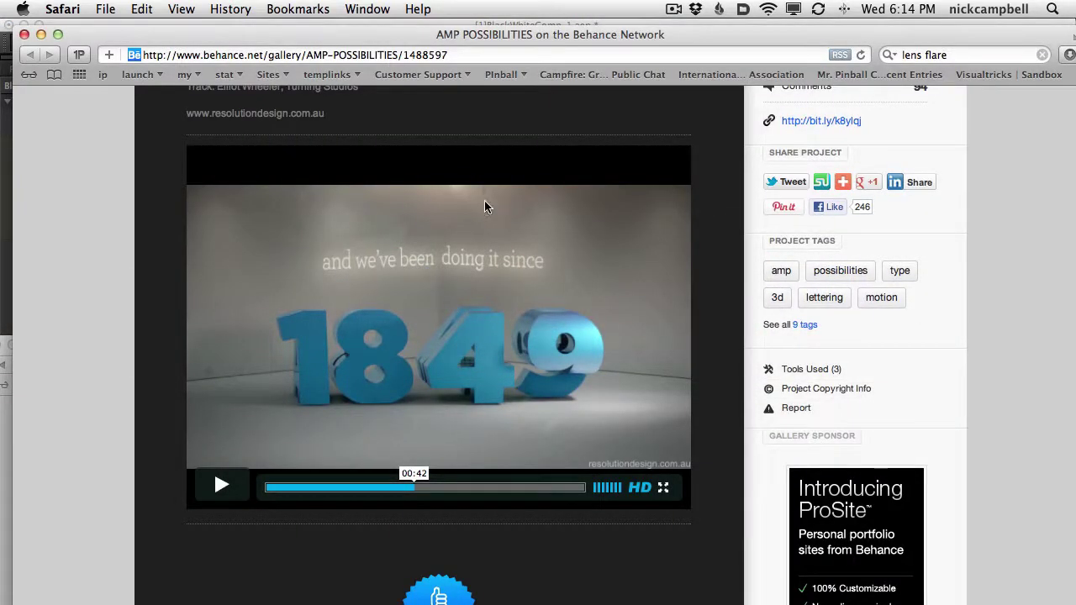
{"action": "key", "text": "super+Tab"}
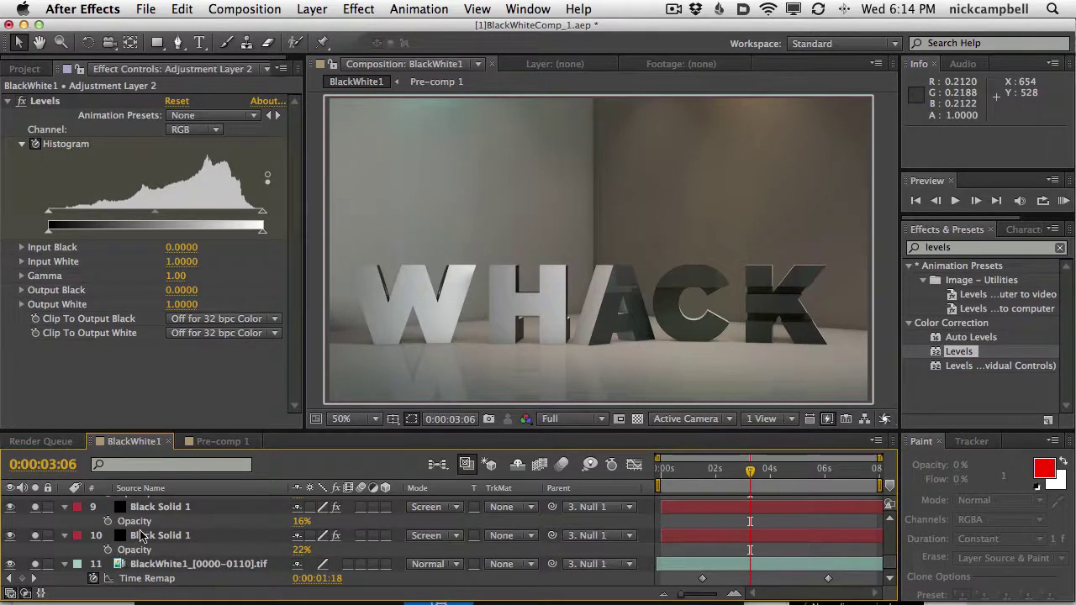
- Add Black Solid 1 layers 8 and 7 to the soloed layers, toggling layer 7 off and on to compare its effect
{"action": "scroll", "coordinate": [140, 536], "scroll_direction": "up", "scroll_amount": 1}
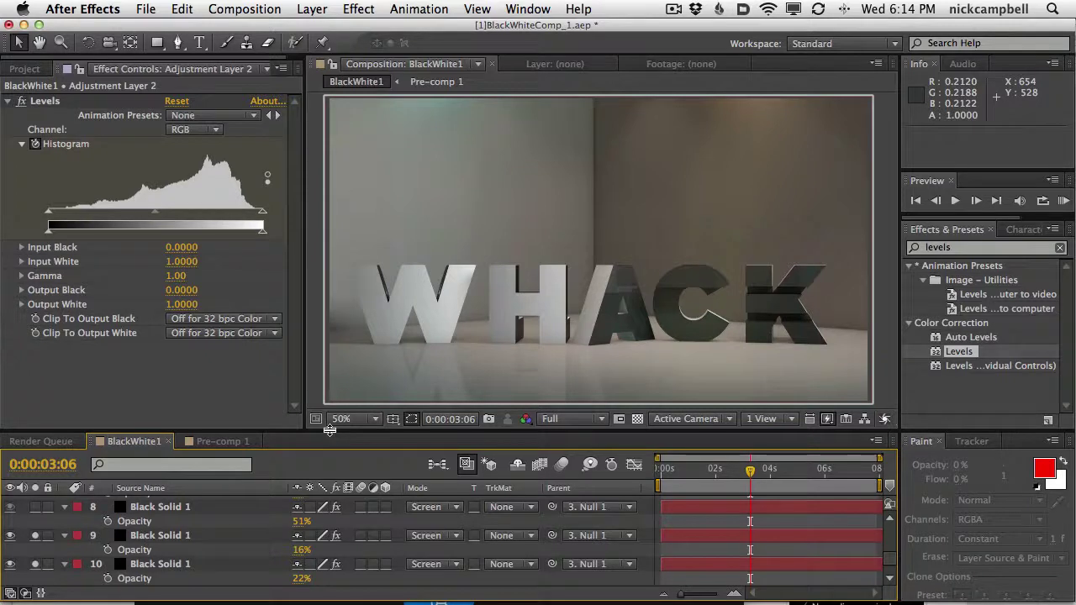
{"action": "mouse_move", "coordinate": [329, 432]}
{"action": "left_mouse_down"}
{"action": "mouse_move", "coordinate": [330, 415]}
{"action": "mouse_move", "coordinate": [331, 435]}
{"action": "left_mouse_up"}
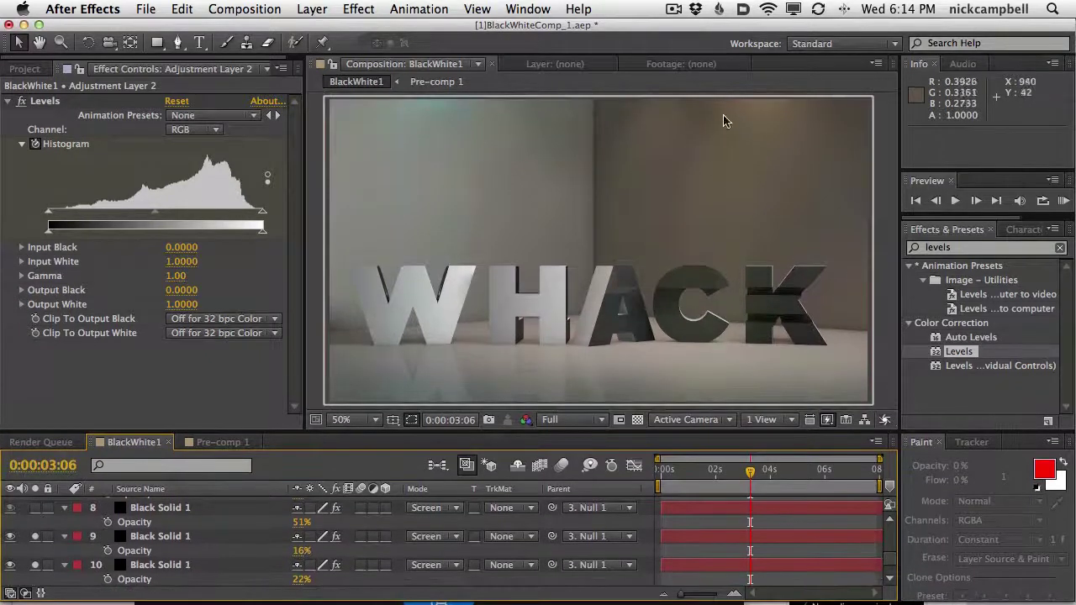
{"action": "left_click", "coordinate": [35, 509]}
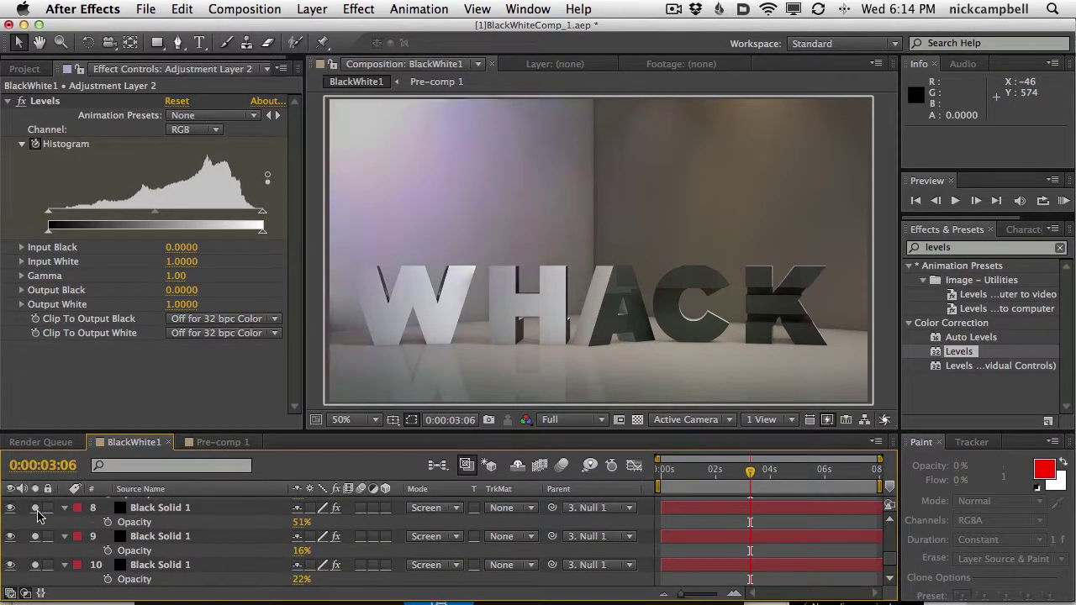
{"action": "scroll", "coordinate": [38, 522], "scroll_direction": "up", "scroll_amount": 3}
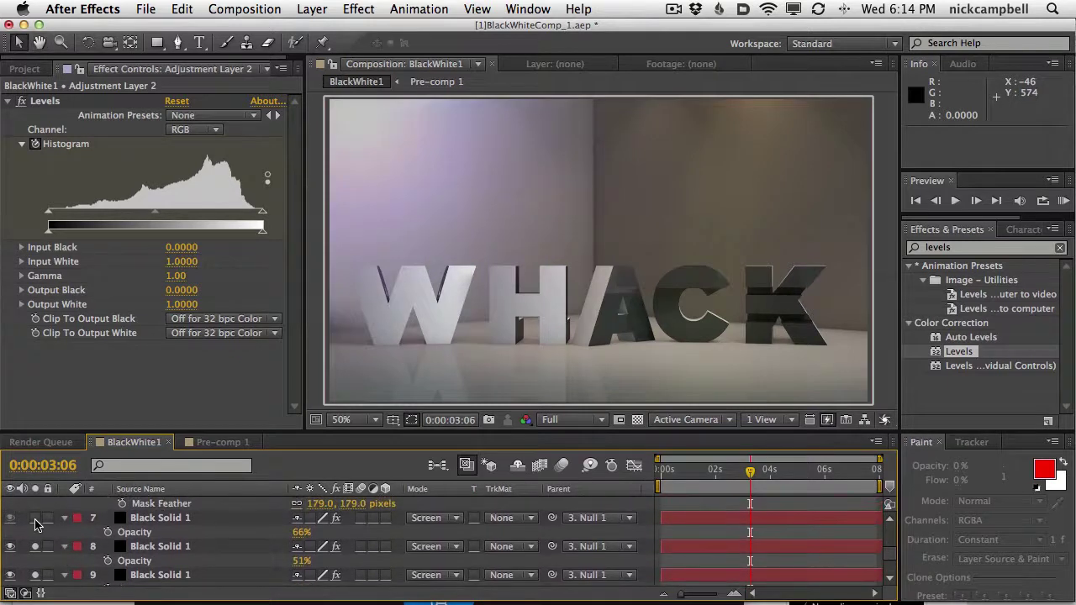
{"action": "left_click", "coordinate": [35, 518]}
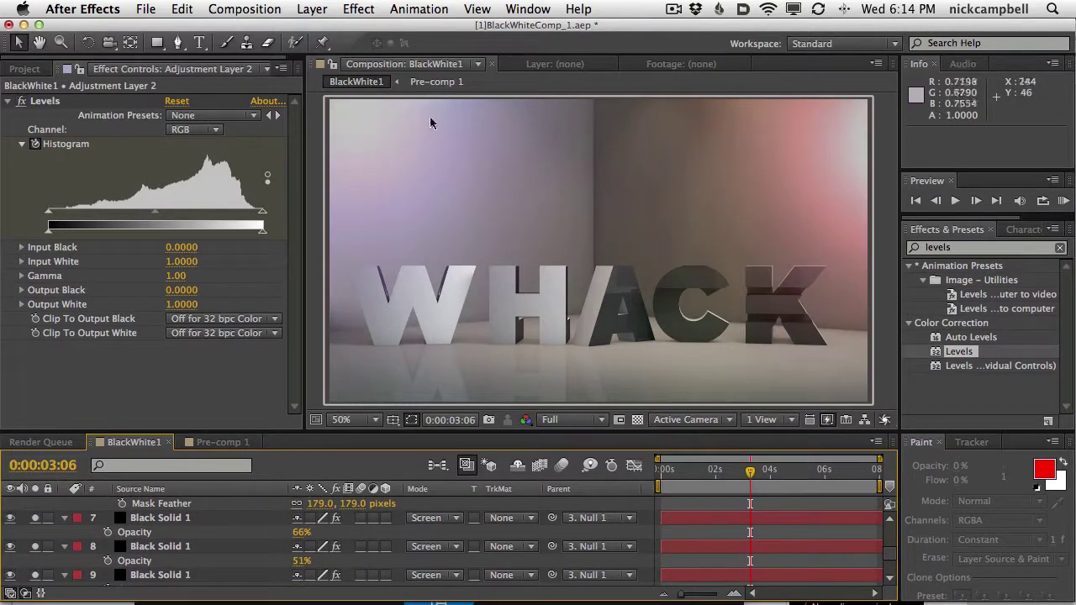
{"action": "left_click", "coordinate": [35, 519]}
{"action": "left_click", "coordinate": [36, 519]}
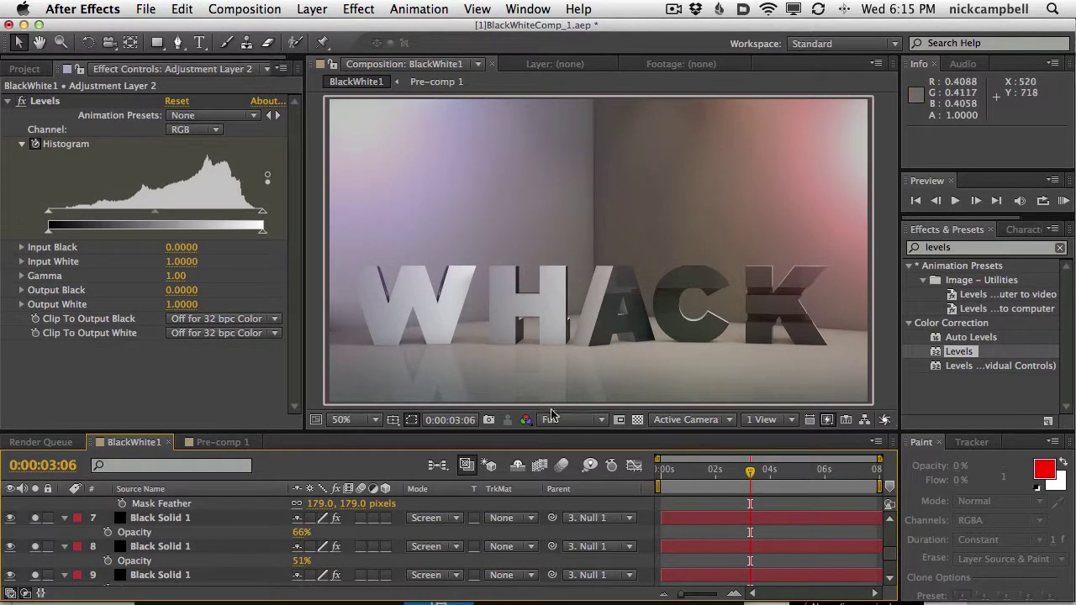
- Add the masked Adjustment Layer 1 (layer 6) and the Adjustment Layer 1 above it (layer 5) to the soloed layers
{"action": "scroll", "coordinate": [202, 539], "scroll_direction": "up", "scroll_amount": 3}
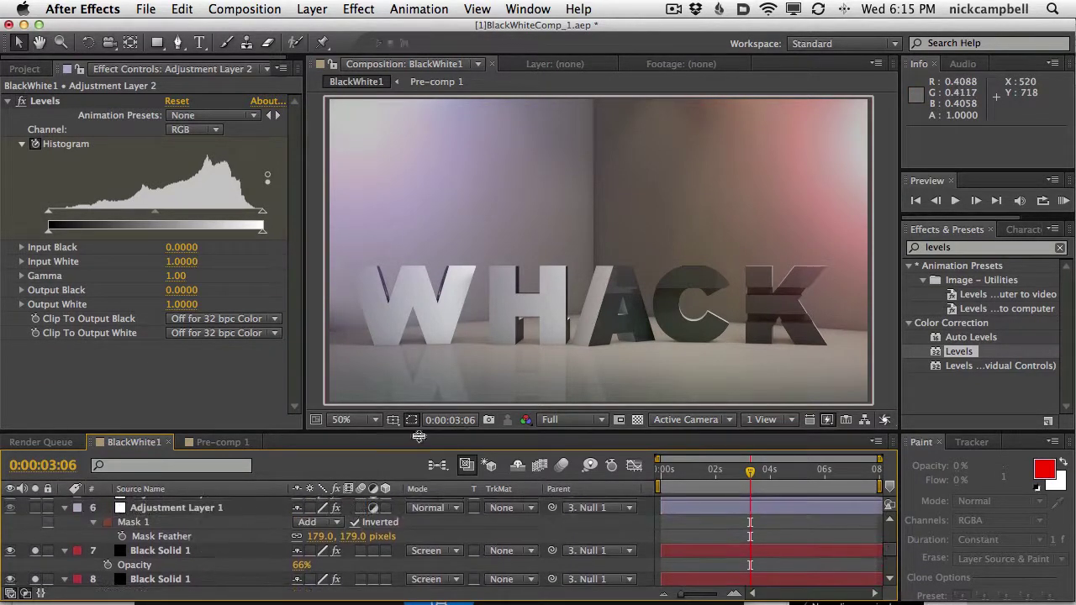
{"action": "scroll", "coordinate": [205, 517], "scroll_direction": "up", "scroll_amount": 1}
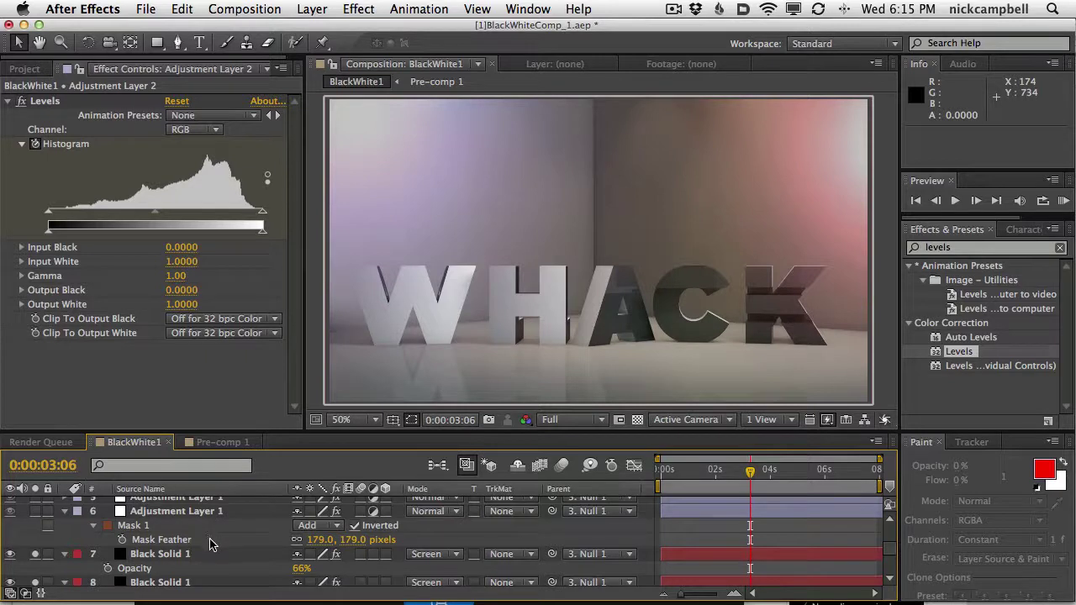
{"action": "scroll", "coordinate": [204, 543], "scroll_direction": "up", "scroll_amount": 1}
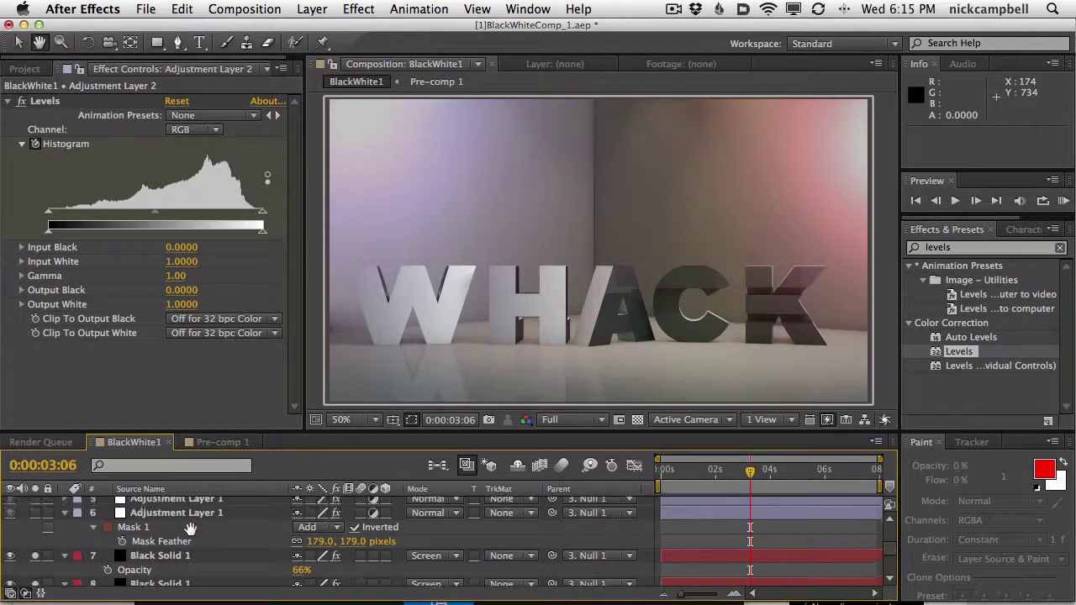
{"action": "left_click", "coordinate": [34, 518]}
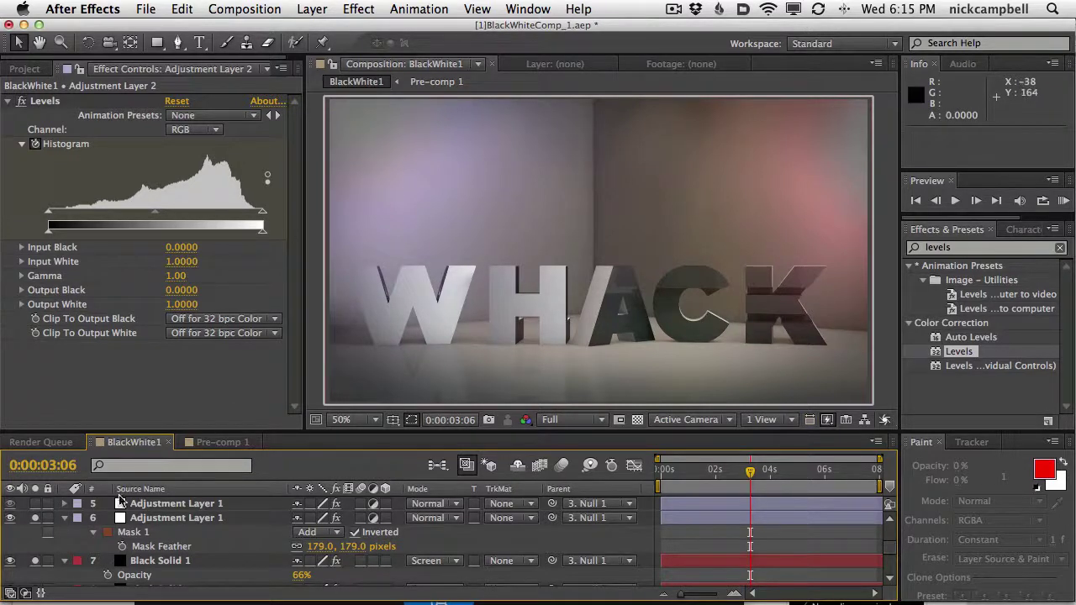
{"action": "key", "text": "space"}
{"action": "left_click_drag", "start_coordinate": [137, 521], "coordinate": [137, 547]}
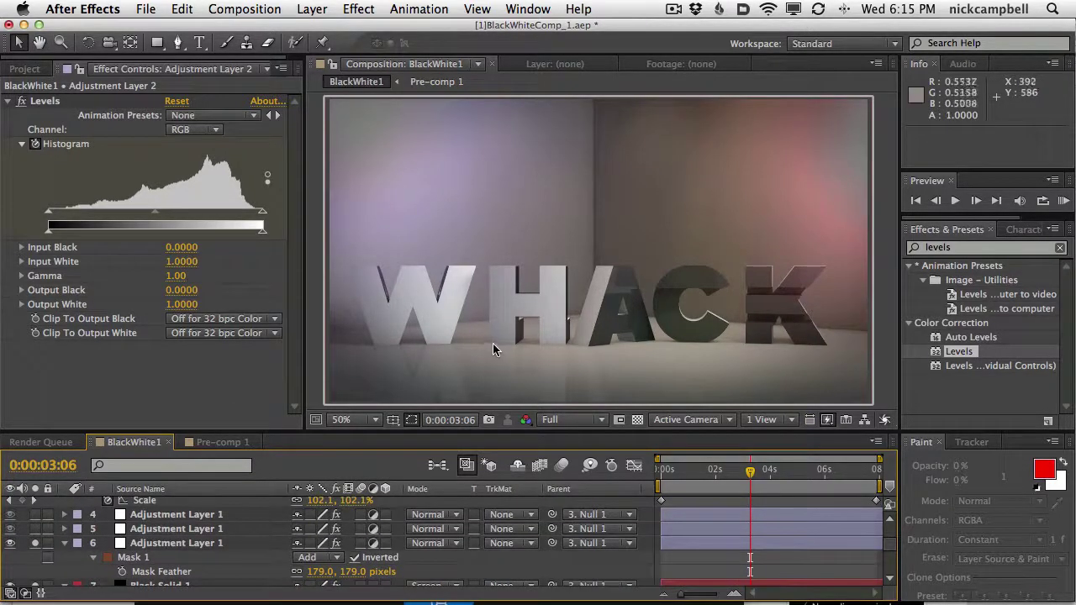
{"action": "left_click", "coordinate": [35, 529]}
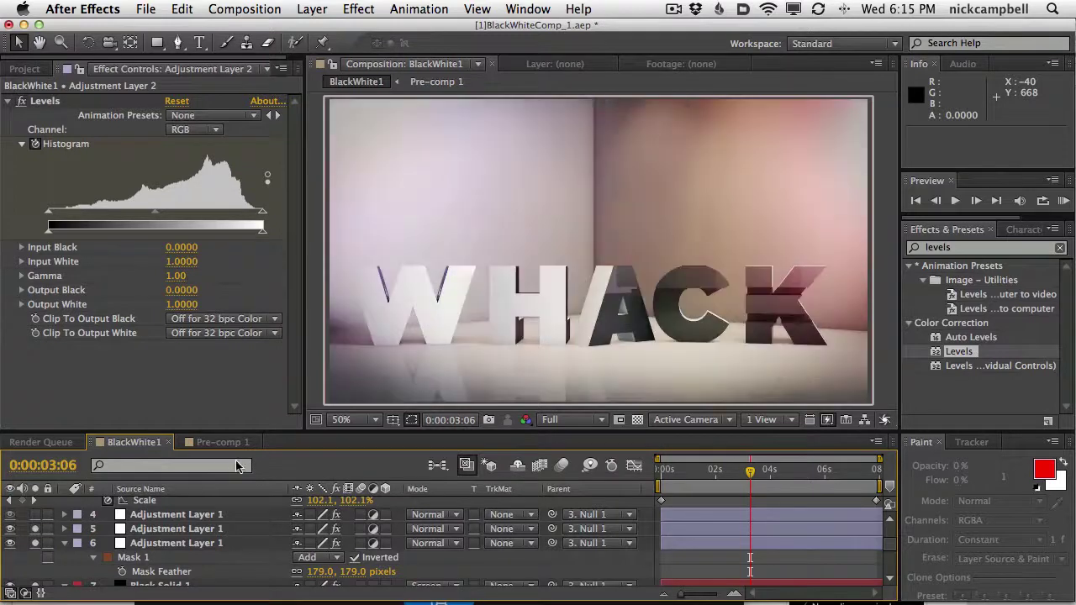
- Try reshaping the shadow, midtone and highlight points of the Curves effect on Adjustment Layer 1 (layer 5), and undo the changes
{"action": "left_click", "coordinate": [169, 529]}
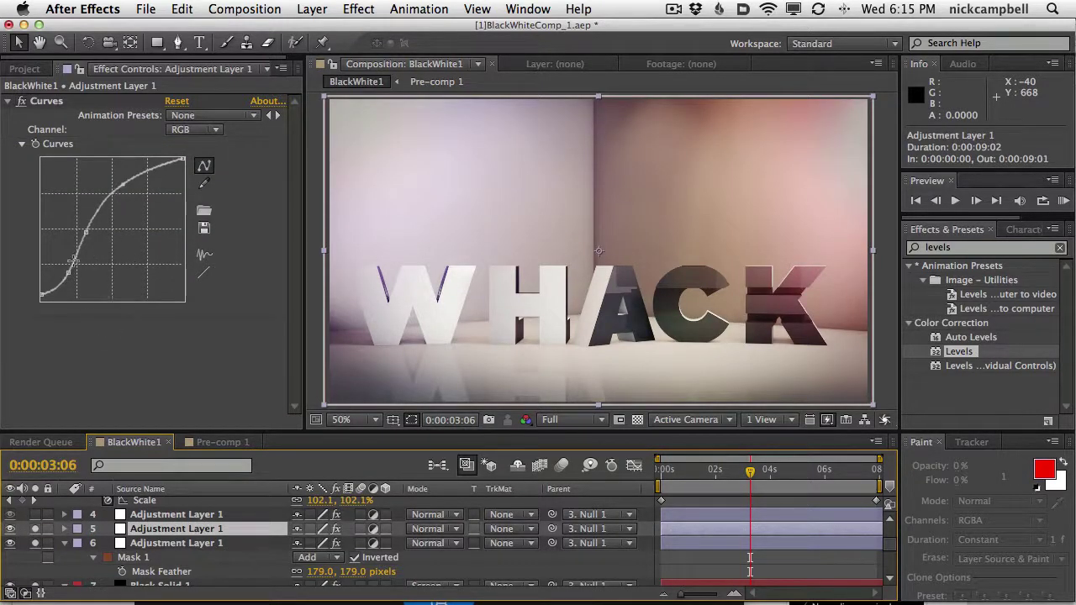
{"action": "left_click_drag", "start_coordinate": [69, 273], "coordinate": [65, 269]}
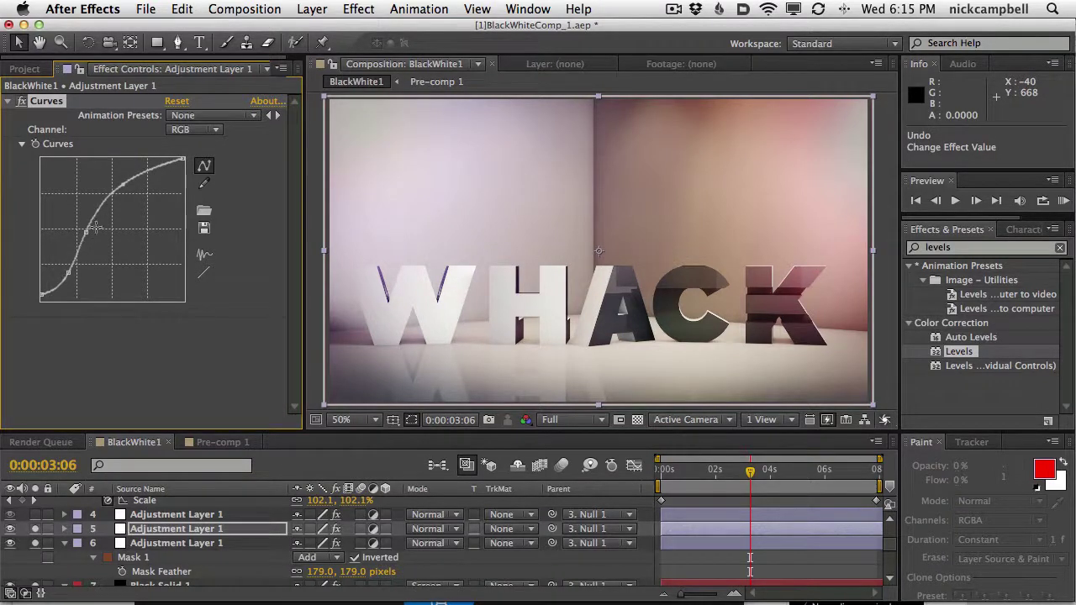
{"action": "left_click_drag", "start_coordinate": [86, 233], "coordinate": [98, 237]}
{"action": "left_click_drag", "start_coordinate": [124, 184], "coordinate": [136, 196]}
{"action": "key", "text": "super+z"}
{"action": "key", "text": "super+z"}
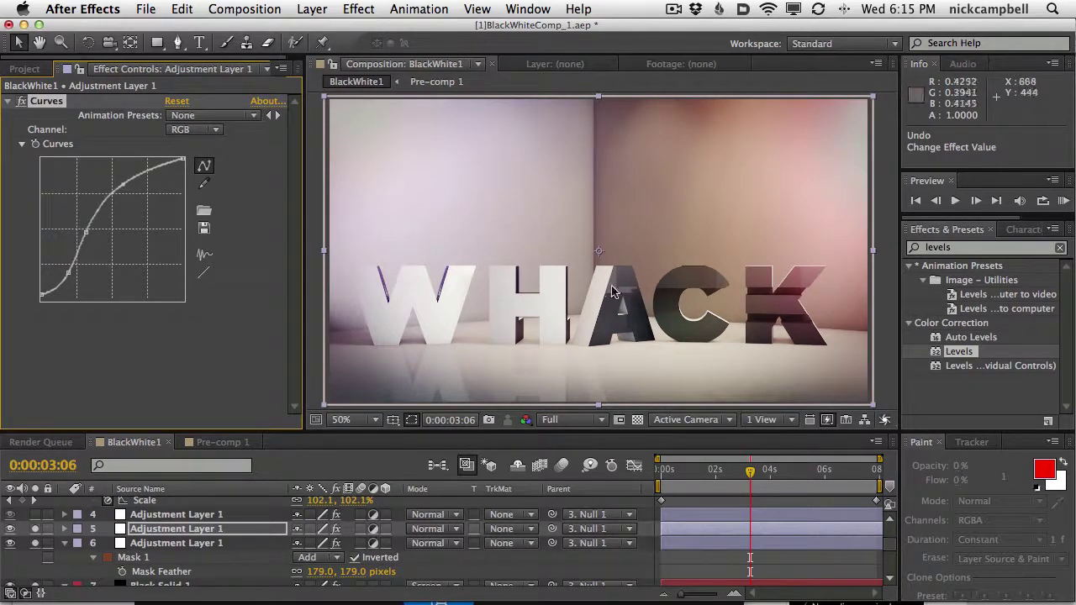
- Switch to Safari to compare the contrast with the AMP POSSIBILITIES reference video, and return to After Effects
{"action": "key", "text": "space"}
{"action": "left_click_drag", "start_coordinate": [623, 305], "coordinate": [626, 307]}
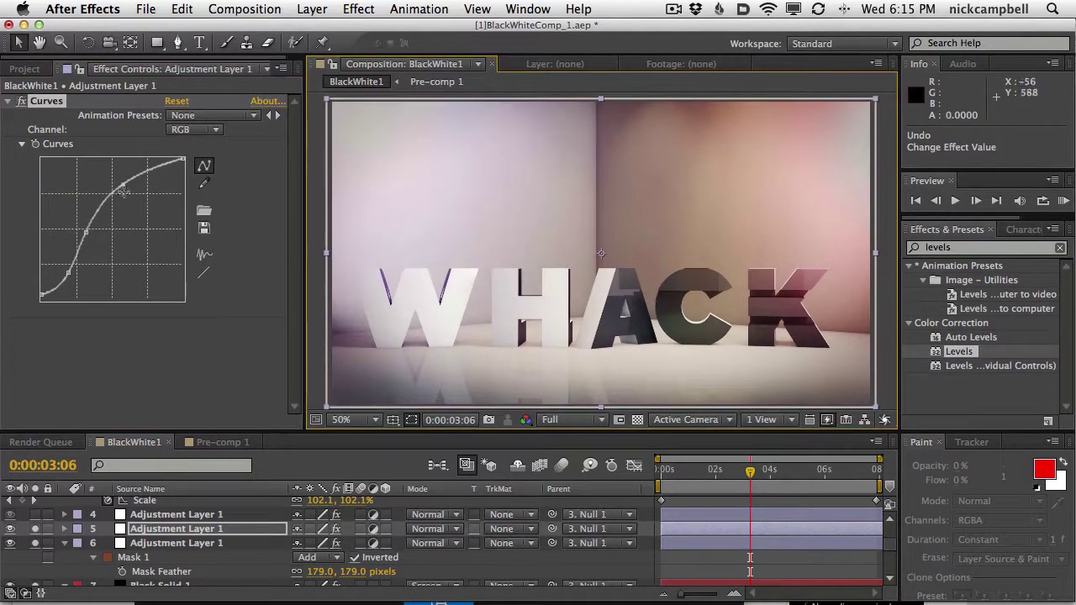
{"action": "key", "text": "super+Tab"}
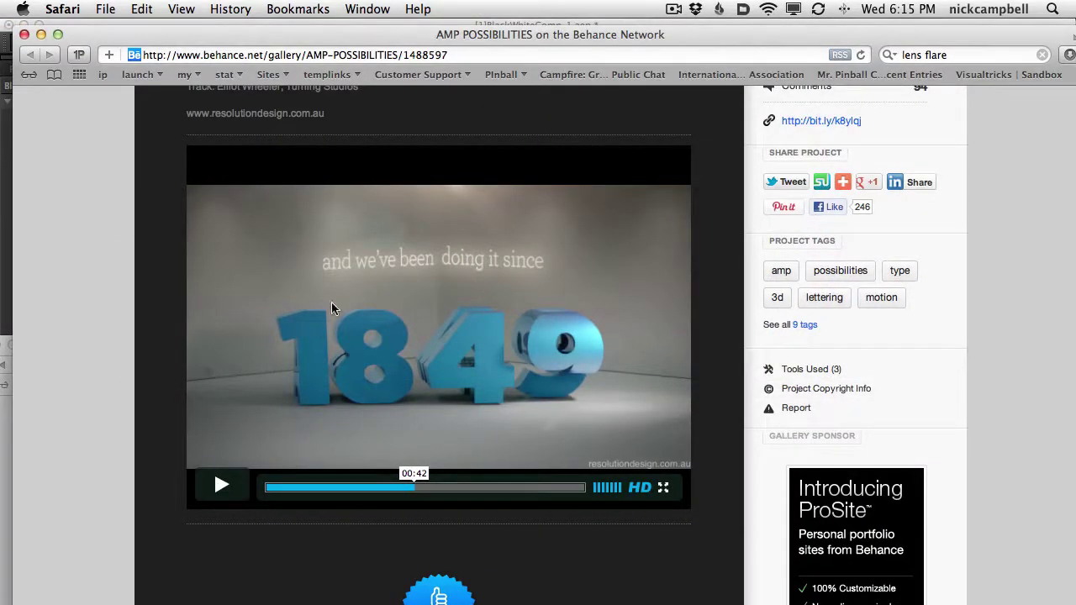
{"action": "key", "text": "super+Tab"}
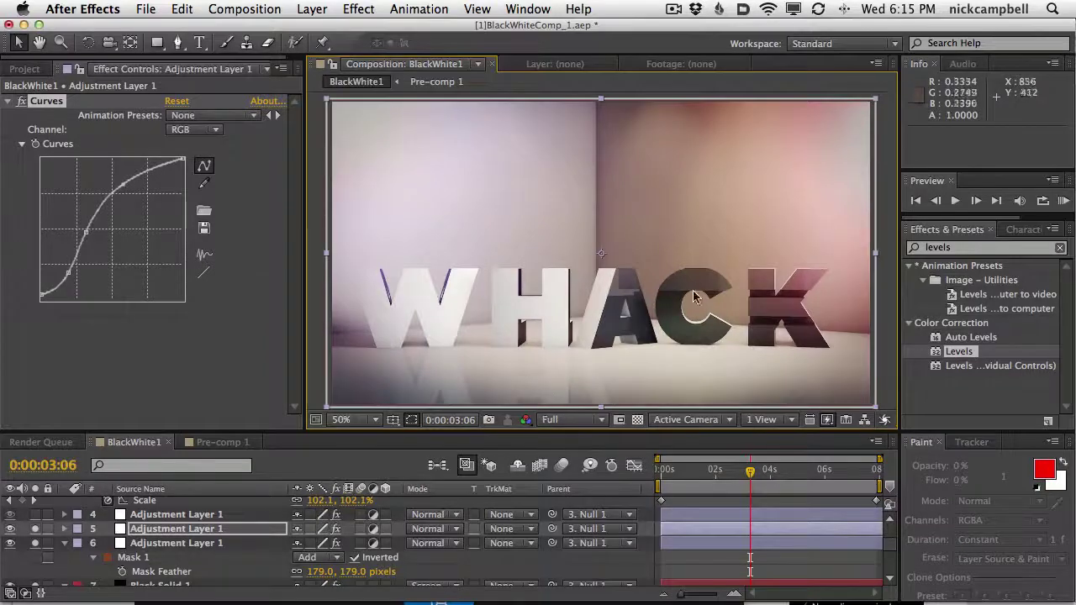
- Try lowering the highlight and midtone points of the layer 5 Curves effect for a softer grade, and undo the changes
{"action": "left_click_drag", "start_coordinate": [126, 184], "coordinate": [127, 187]}
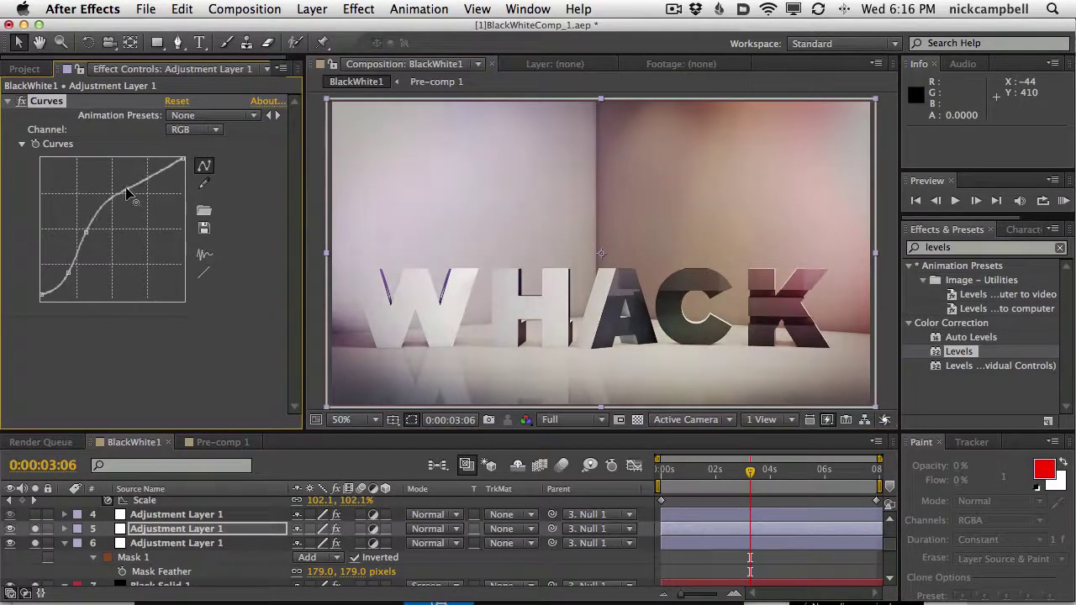
{"action": "left_click_drag", "start_coordinate": [86, 232], "coordinate": [94, 241]}
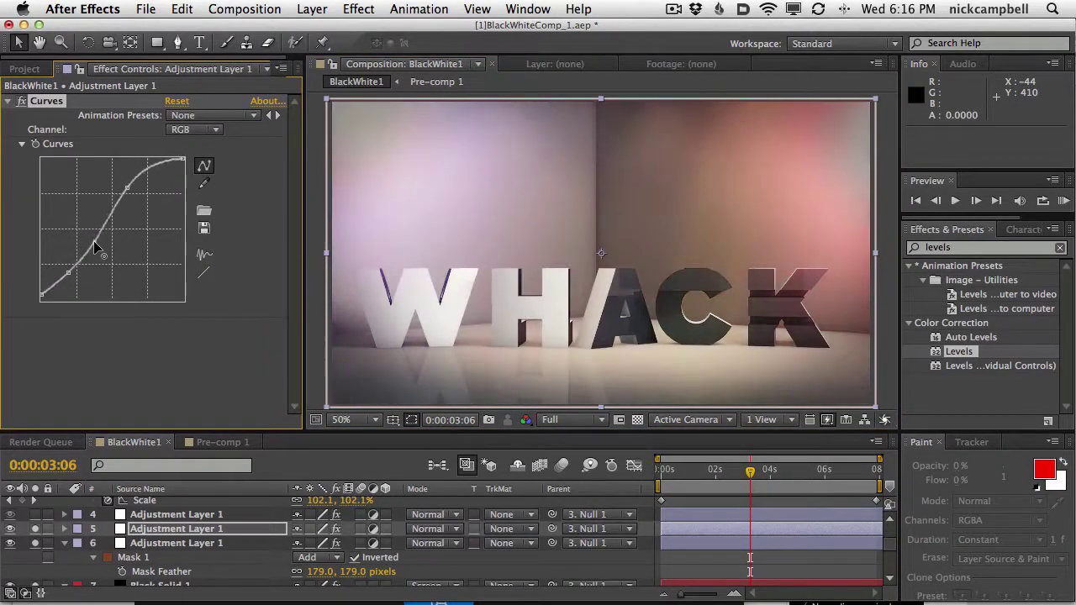
{"action": "key", "text": "super+z"}
{"action": "key", "text": "super+z"}
{"action": "key", "text": "super+z"}
{"action": "key", "text": "super+z"}
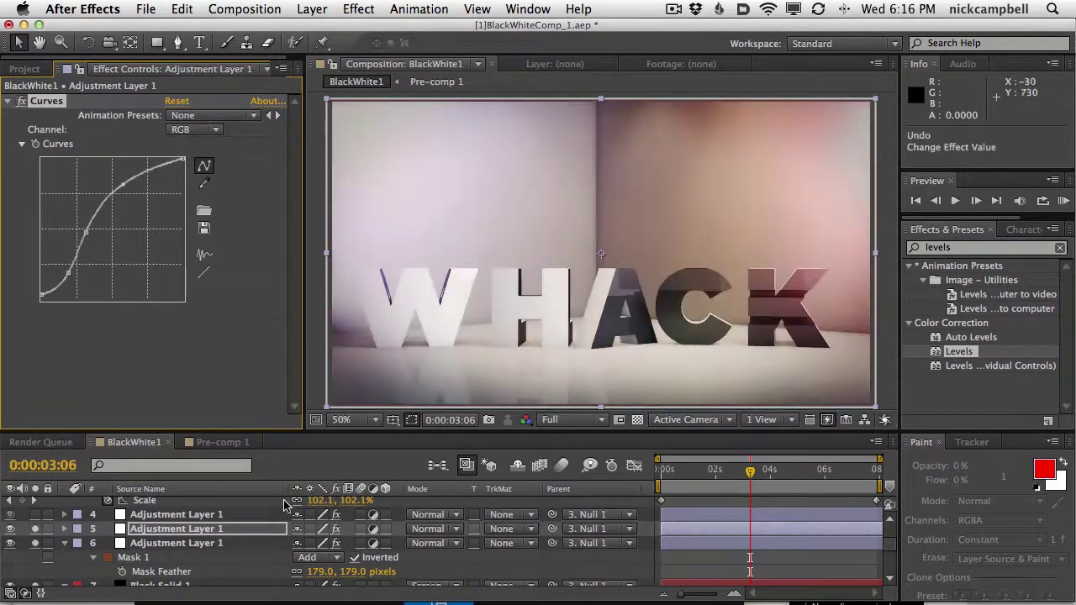
- Add Adjustment Layer 1 (layer 4) to the soloed layers and display its RSMB and FL Depth Of Field effects
{"action": "left_click", "coordinate": [33, 517]}
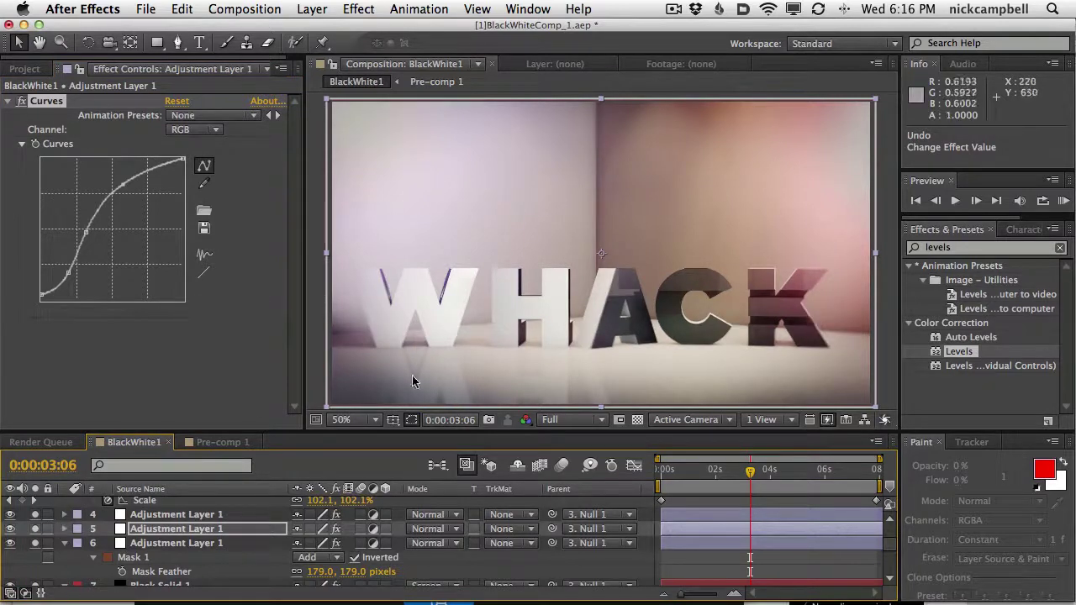
{"action": "left_click", "coordinate": [190, 515]}
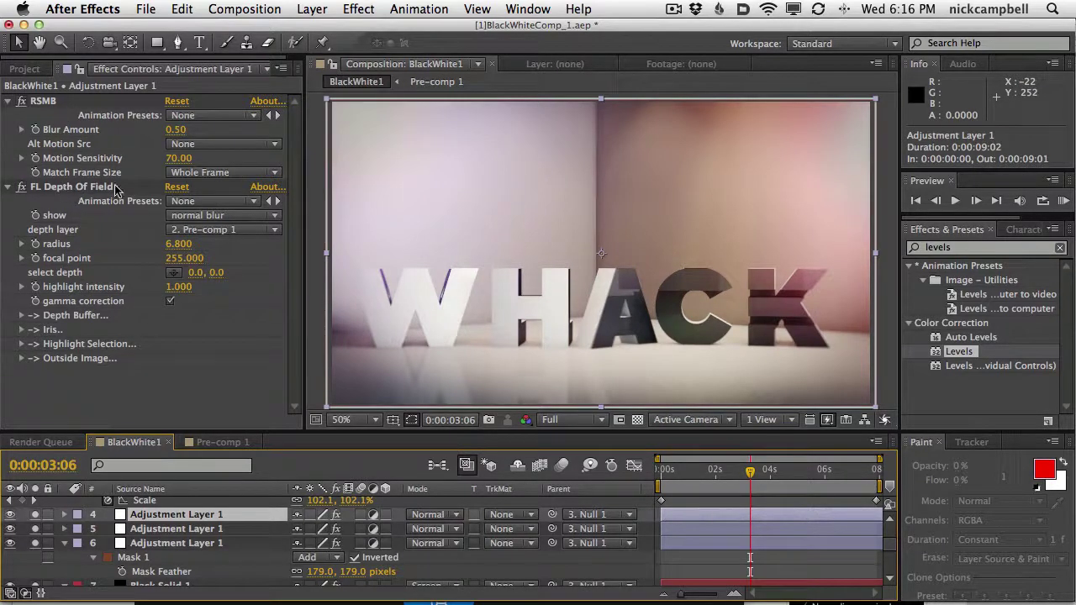
- Open Pre-comp 1, toggle White Solid 1's visibility to examine the depth map, and return to the BlackWhite1 composition
{"action": "left_click", "coordinate": [220, 443]}
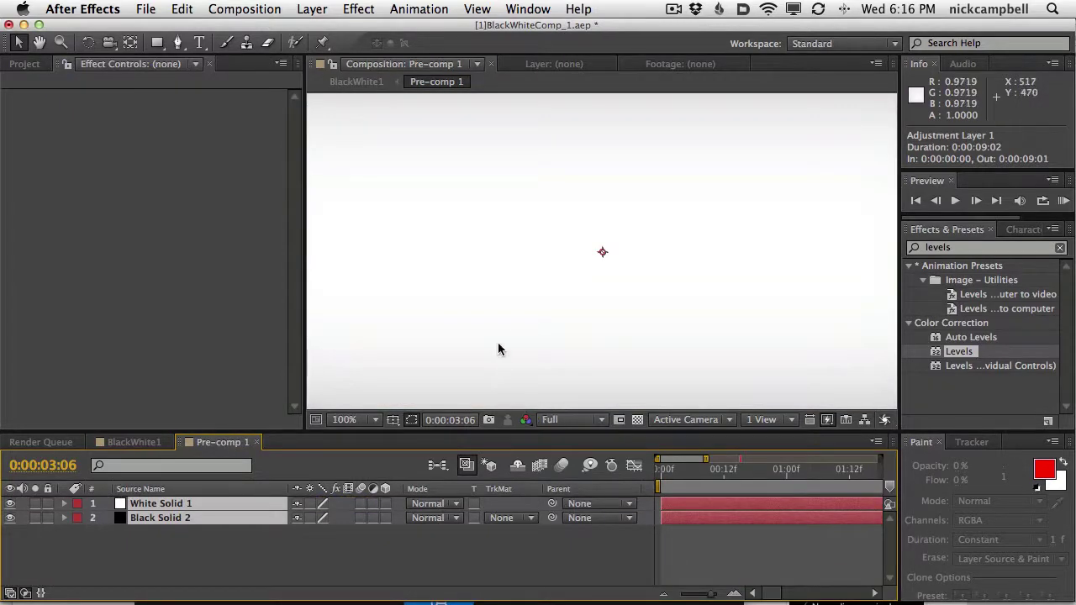
{"action": "scroll", "coordinate": [500, 349], "scroll_direction": "down", "scroll_amount": 1}
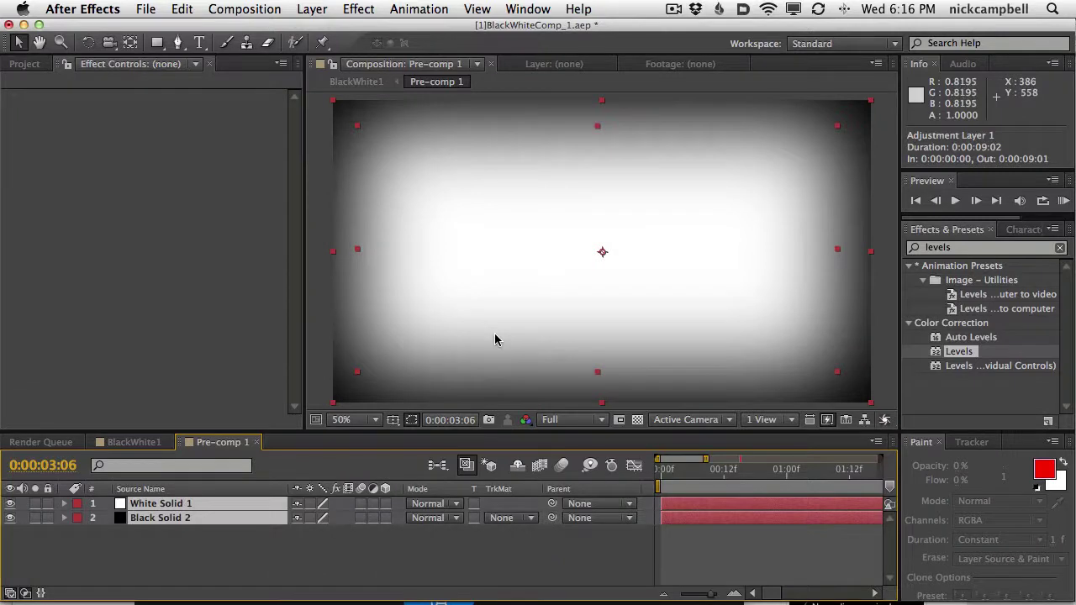
{"action": "left_click", "coordinate": [282, 566]}
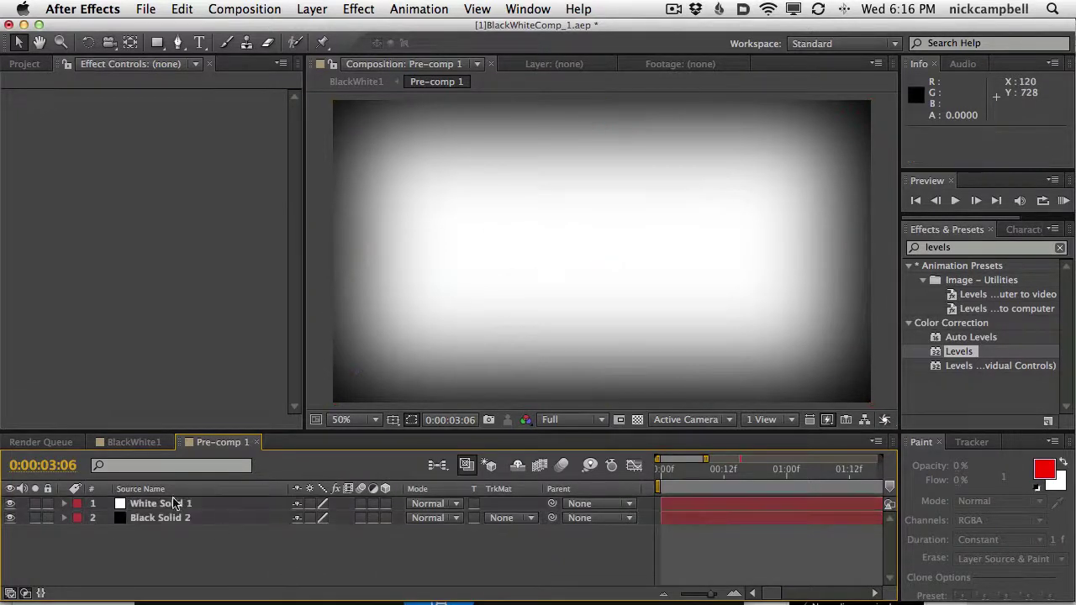
{"action": "left_click", "coordinate": [10, 504]}
{"action": "left_click", "coordinate": [10, 504]}
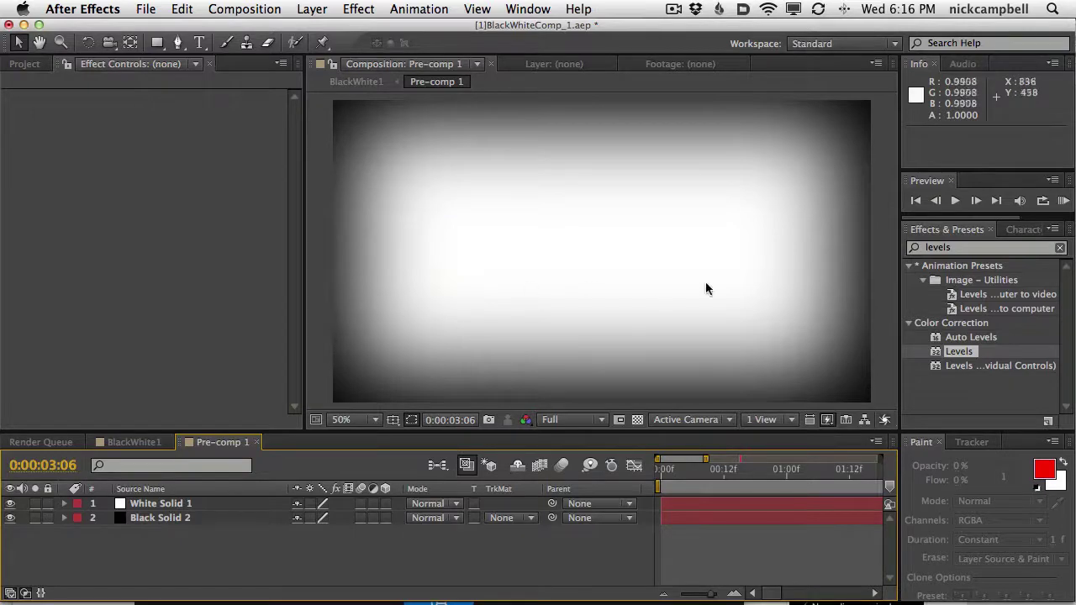
{"action": "left_click", "coordinate": [164, 443]}
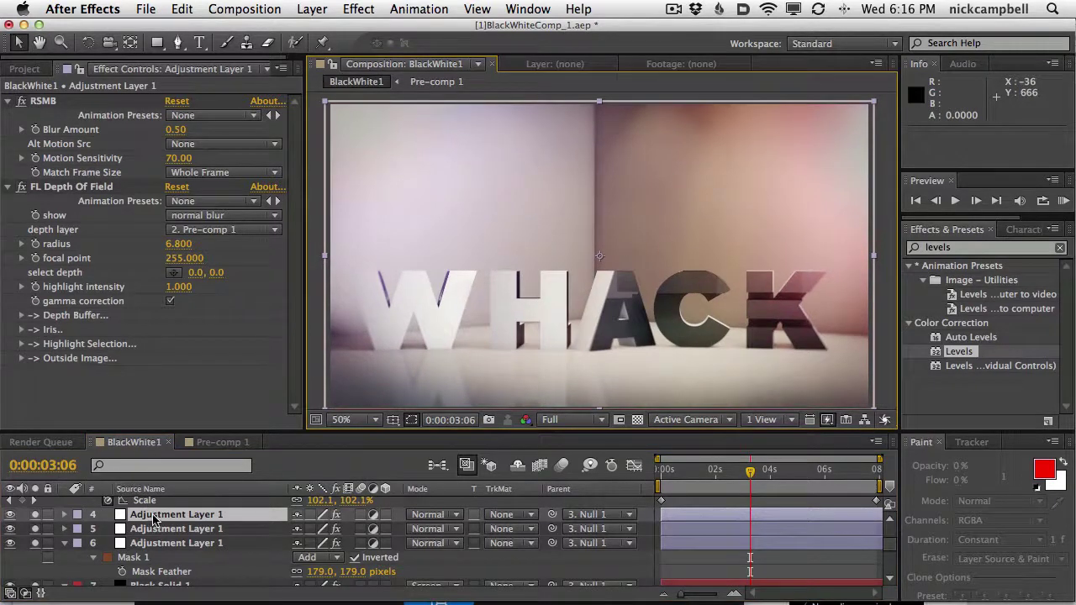
- Select Null 1 and scrub the timeline back to 0:00:00:00 to check its Scale animation
{"action": "scroll", "coordinate": [153, 519], "scroll_direction": "up", "scroll_amount": 2}
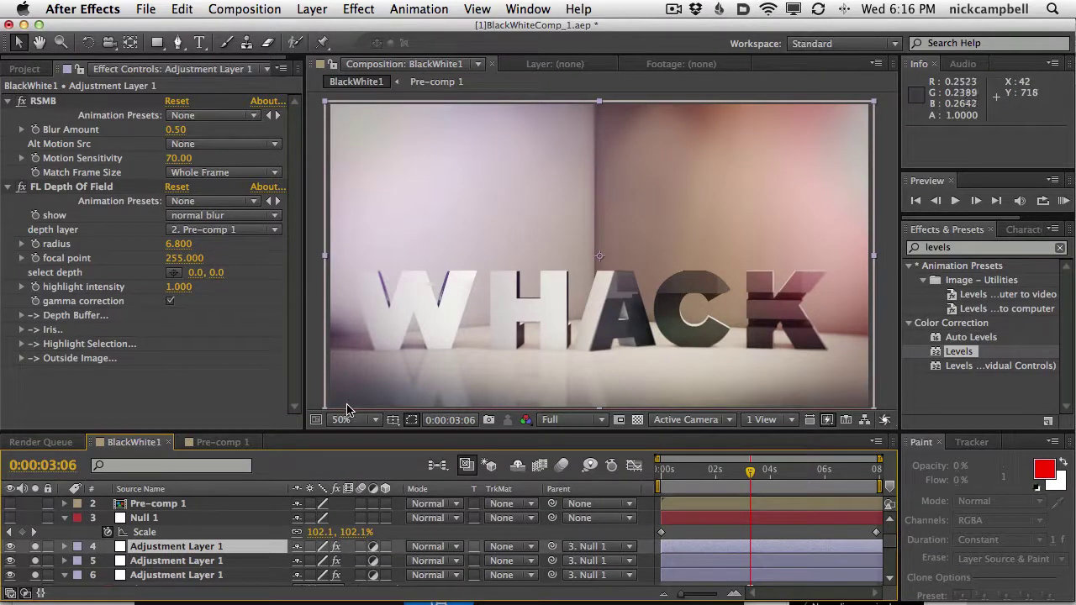
{"action": "left_click", "coordinate": [139, 519]}
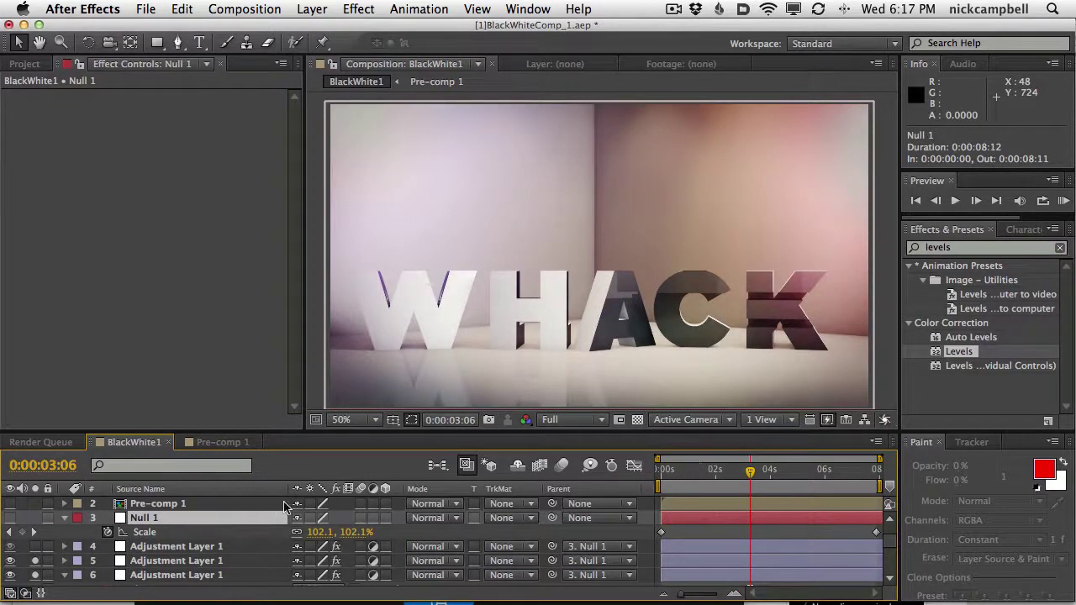
{"action": "left_click_drag", "start_coordinate": [711, 471], "coordinate": [225, 504]}
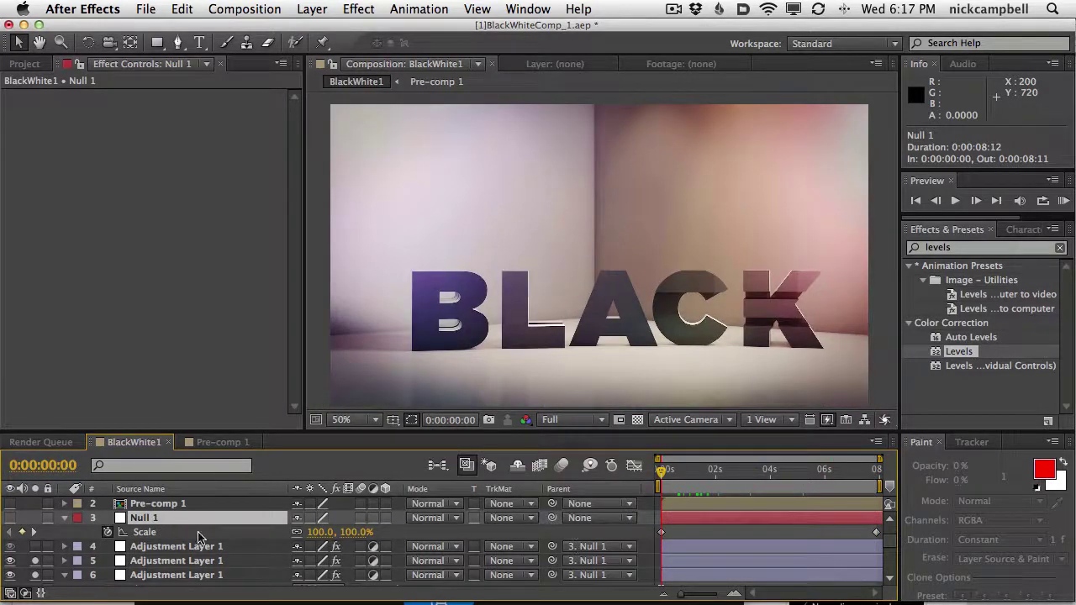
- Enlarge the timeline to fit the whole layer stack and collapse the properties of all layers
{"action": "scroll", "coordinate": [180, 542], "scroll_direction": "down", "scroll_amount": 2}
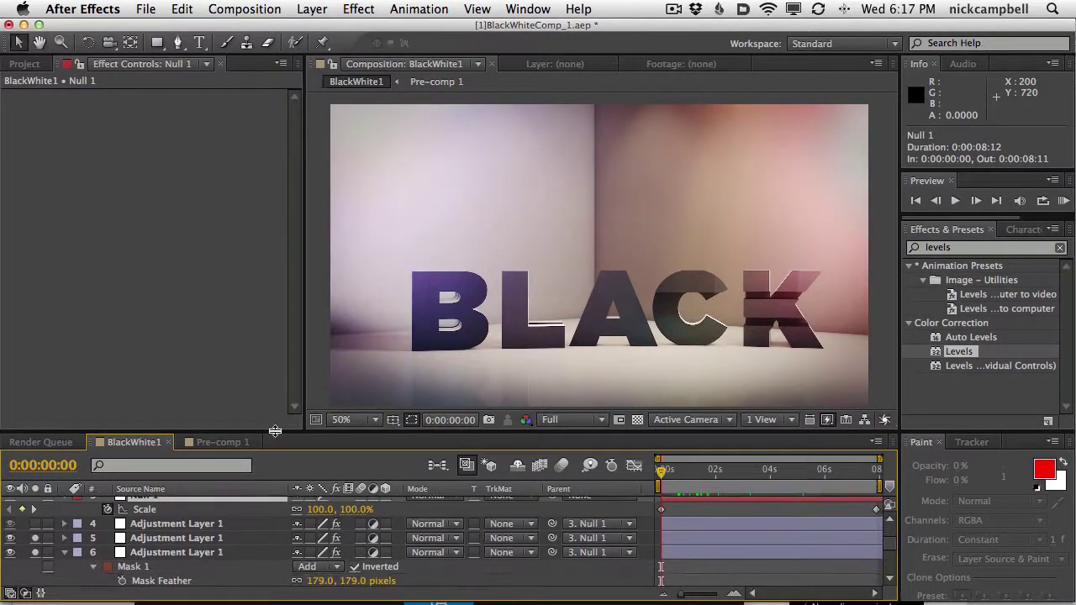
{"action": "left_click_drag", "start_coordinate": [275, 431], "coordinate": [284, 166]}
{"action": "key", "text": "super+a"}
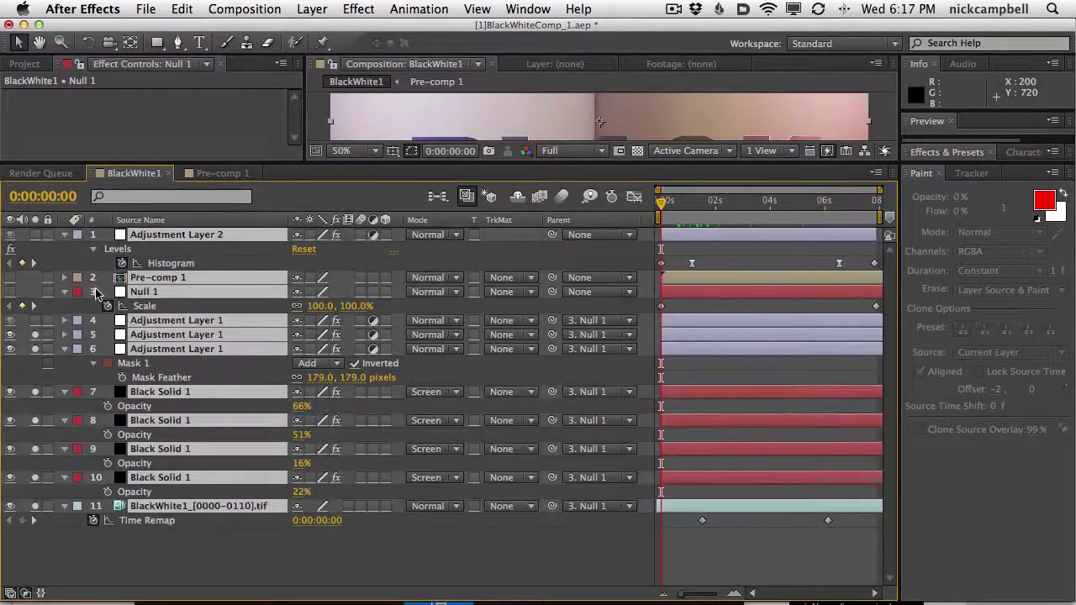
{"action": "left_click", "coordinate": [64, 293]}
{"action": "left_click", "coordinate": [259, 460]}
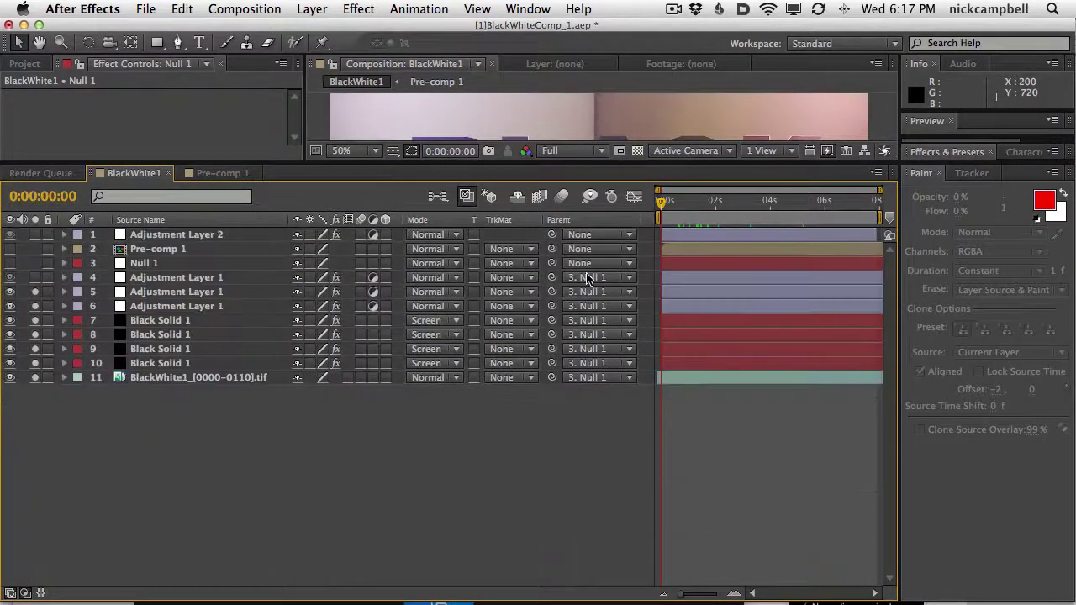
- Parent layers 4 through 11, from Adjustment Layer 1 down to the BlackWhite1 image sequence, to Null 1
{"action": "left_click", "coordinate": [192, 278]}
{"action": "left_click", "coordinate": [193, 379], "text": "shift"}
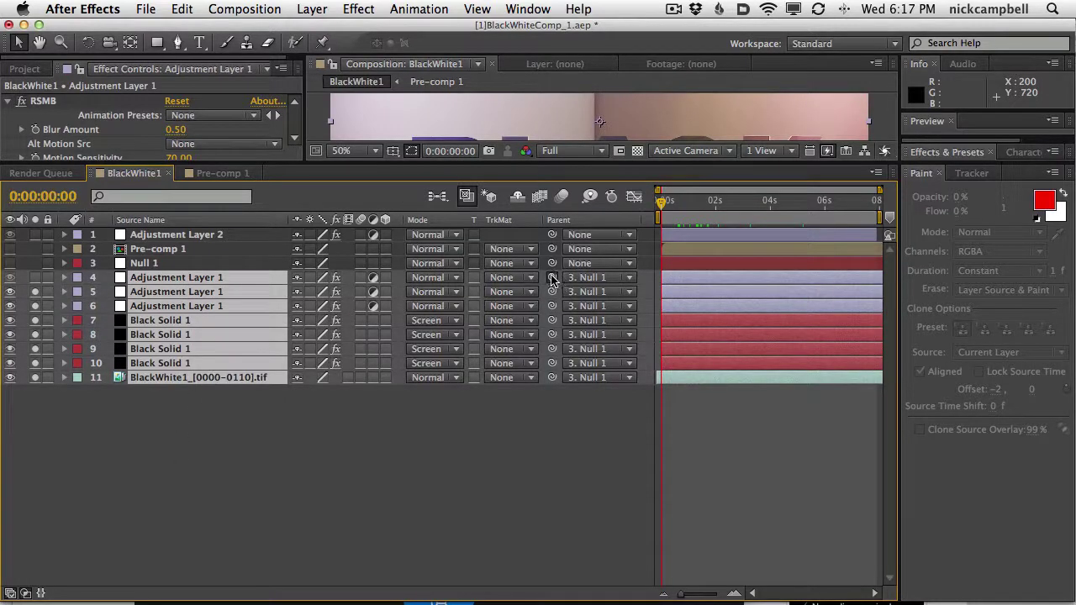
{"action": "left_click_drag", "start_coordinate": [551, 276], "coordinate": [169, 268]}
- Reveal Null 1's Scale keyframes and scrub to 0:00:07:21 with the composition view enlarged to examine the slow scale-up
{"action": "left_click", "coordinate": [168, 267]}
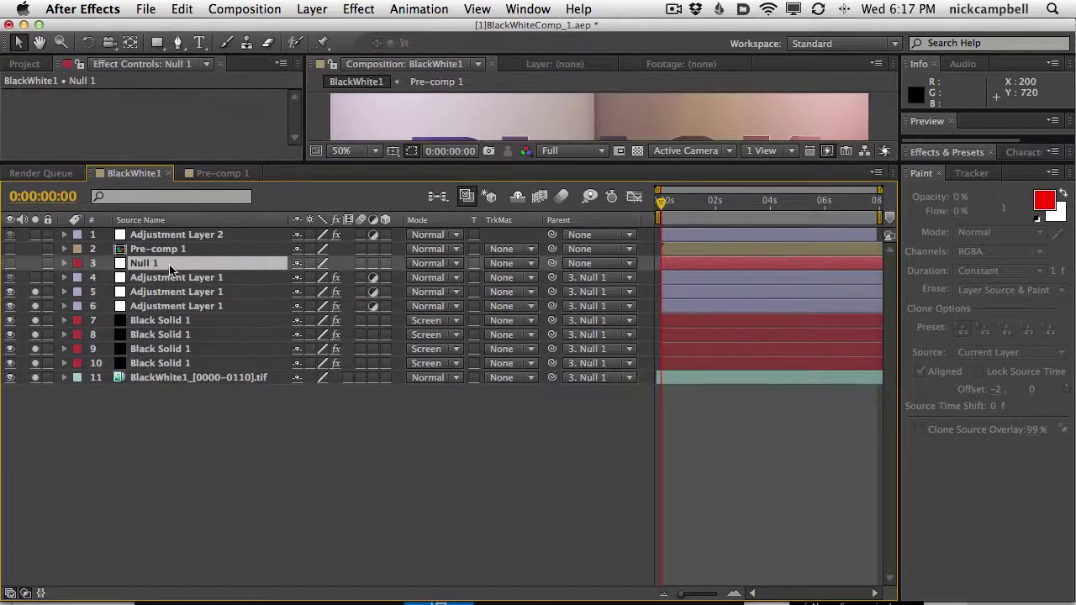
{"action": "key", "text": "s"}
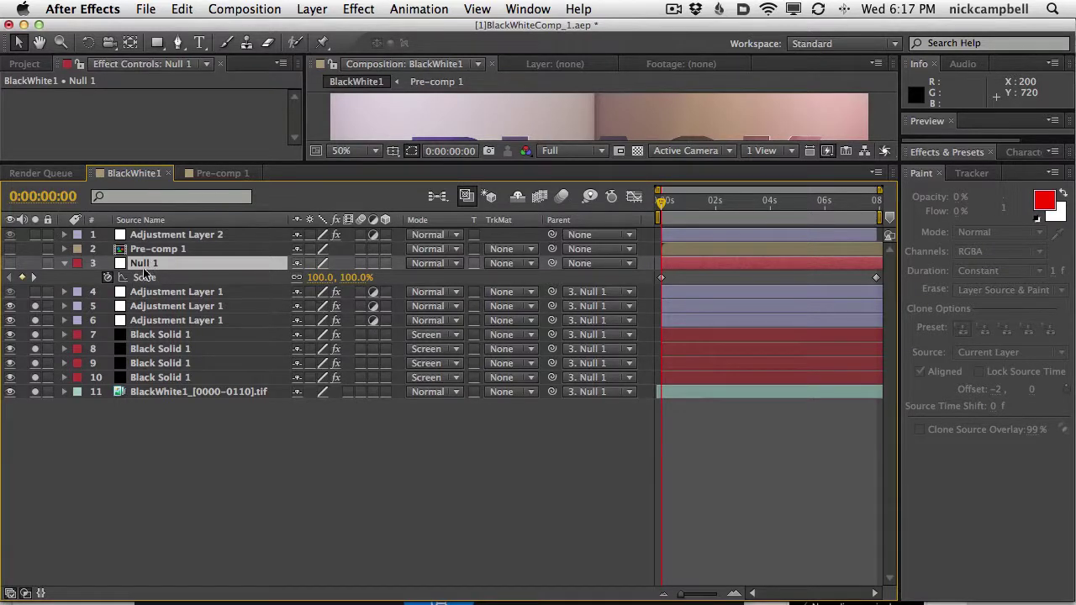
{"action": "left_click_drag", "start_coordinate": [662, 203], "coordinate": [871, 204]}
{"action": "left_click_drag", "start_coordinate": [676, 201], "coordinate": [507, 487]}
{"action": "left_click_drag", "start_coordinate": [686, 523], "coordinate": [883, 525]}
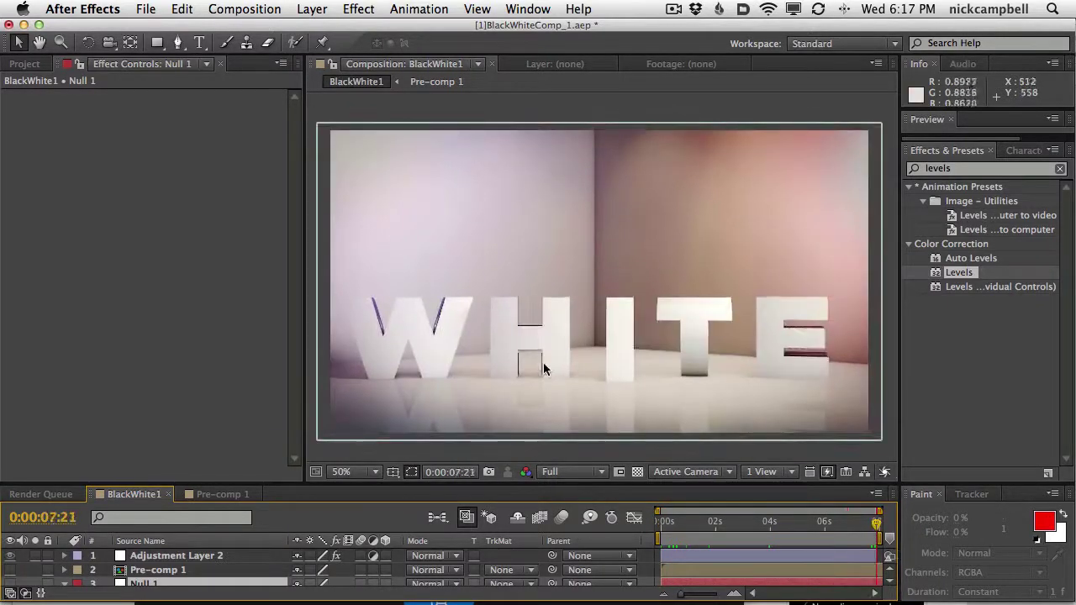
- Display Null 1's Scale property again and scrub back to 0:00:00:00 to compare the framing at both ends
{"action": "scroll", "coordinate": [547, 349], "scroll_direction": "down", "scroll_amount": 2}
{"action": "left_click_drag", "start_coordinate": [527, 482], "coordinate": [525, 458]}
{"action": "key", "text": "s"}
{"action": "left_click", "coordinate": [879, 502]}
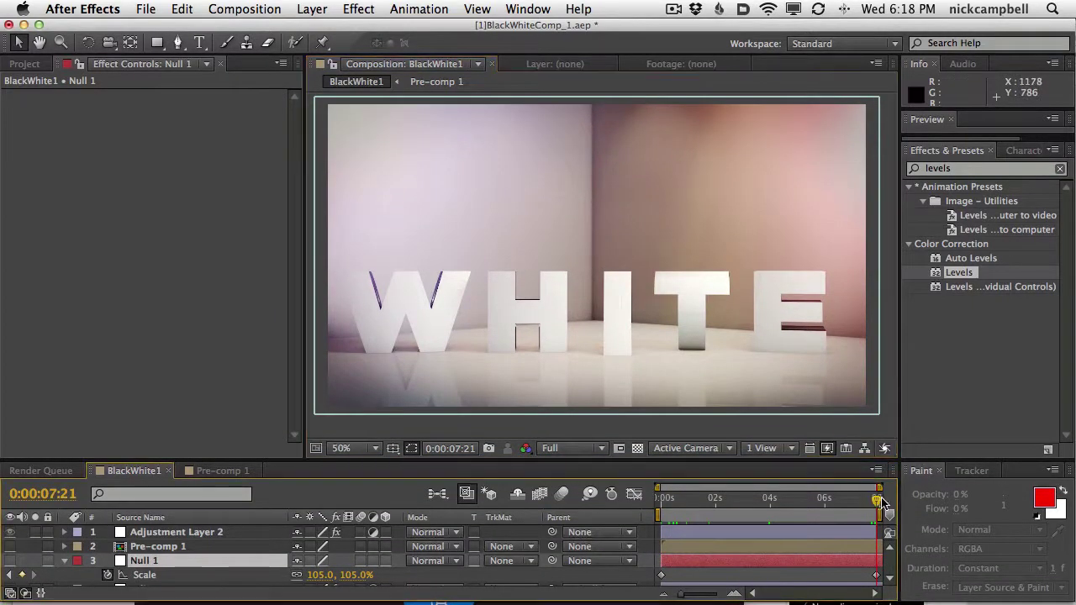
{"action": "left_click_drag", "start_coordinate": [879, 498], "coordinate": [572, 500]}
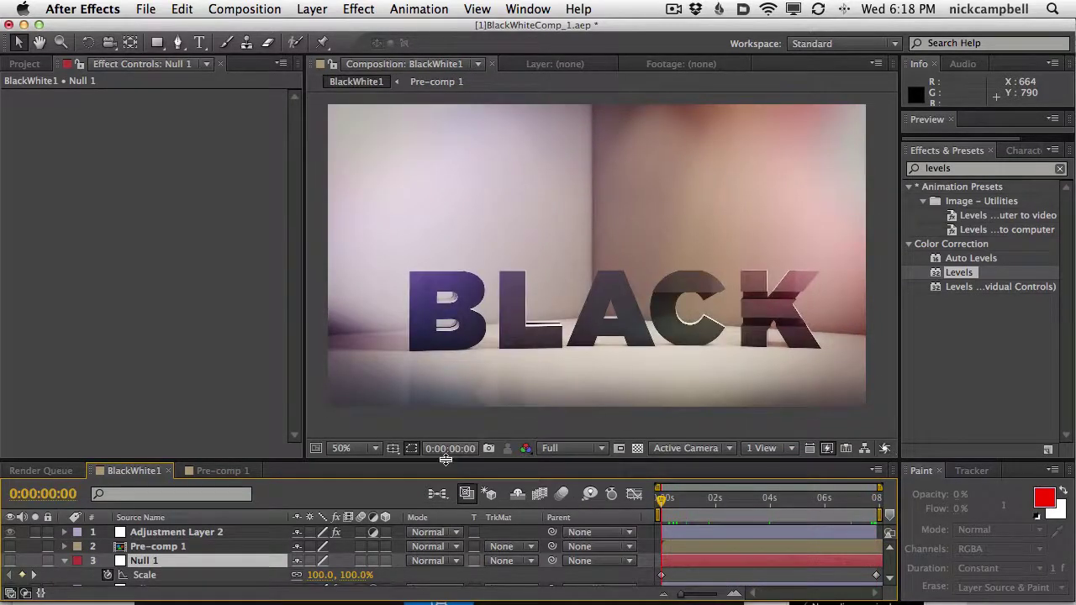
{"action": "left_click_drag", "start_coordinate": [446, 459], "coordinate": [445, 422]}
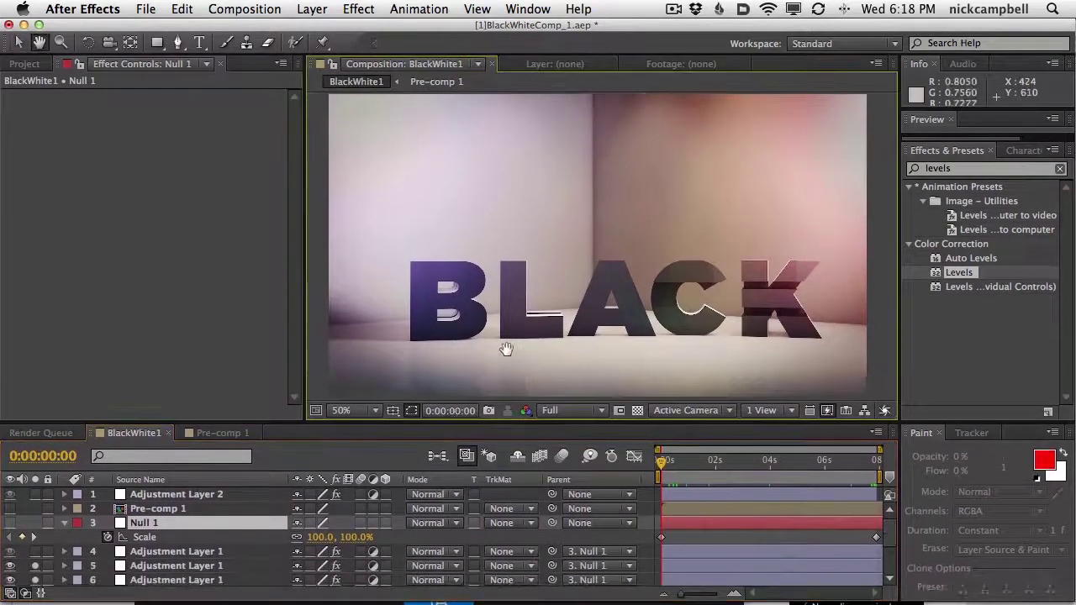
{"action": "left_click_drag", "start_coordinate": [341, 422], "coordinate": [342, 429]}
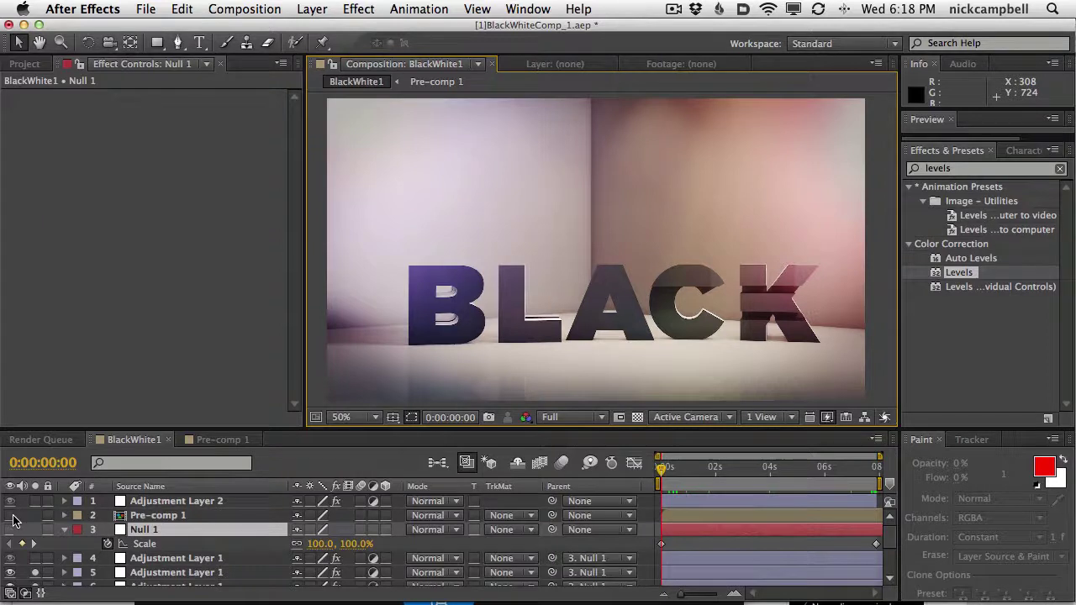
- Display Adjustment Layer 2's Levels effect and add the layer to the soloed layers
{"action": "left_click", "coordinate": [157, 503]}
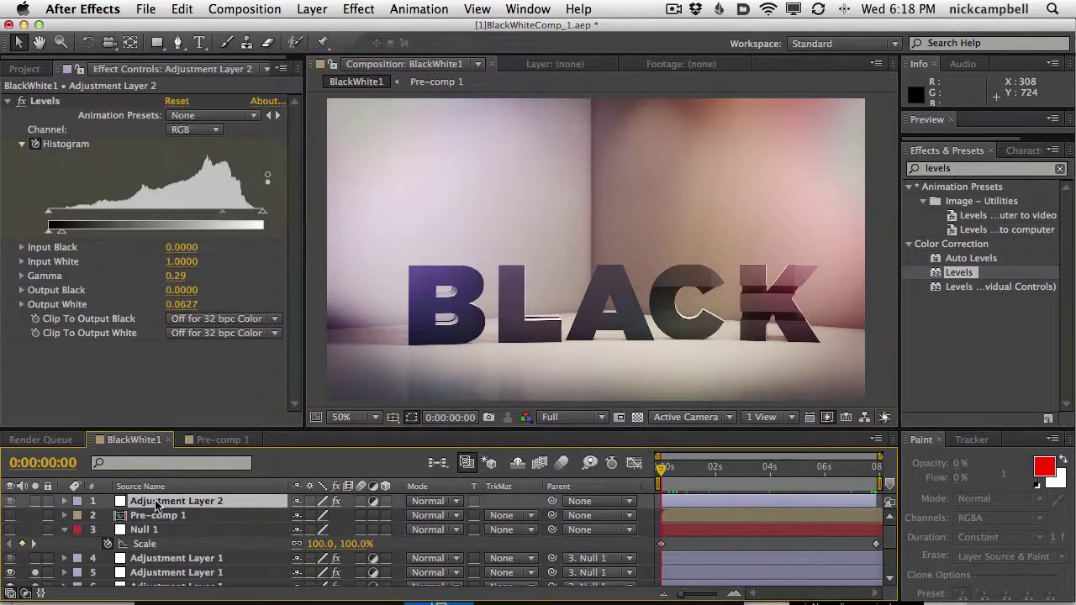
{"action": "left_click", "coordinate": [671, 468]}
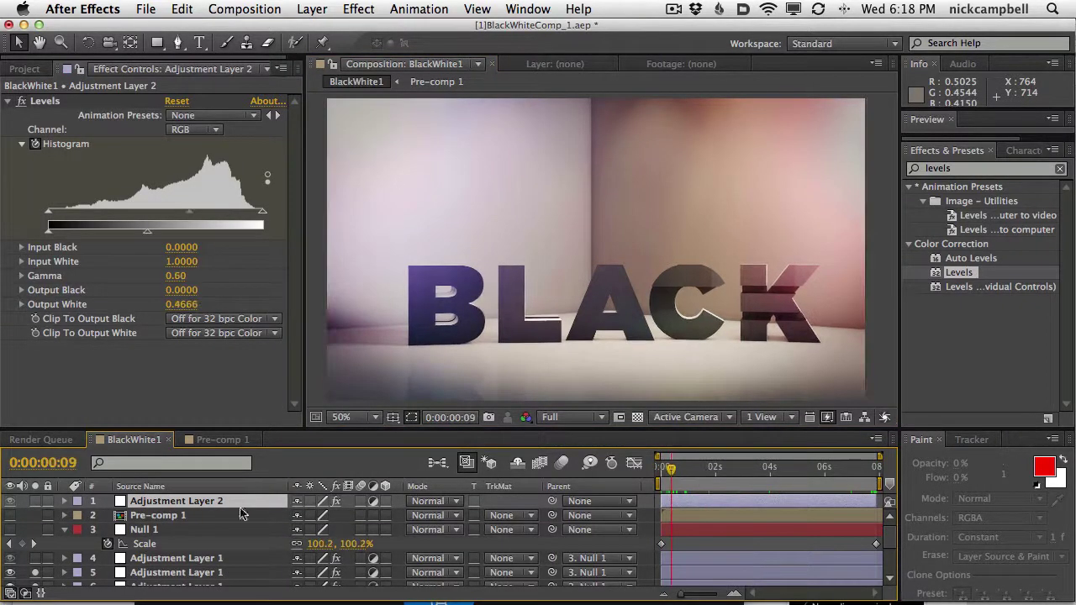
{"action": "left_click", "coordinate": [34, 502]}
- Scrub and preview the composition from 0:00:00:00 to examine Adjustment Layer 2's animated Levels fade and the letter flips
{"action": "left_click_drag", "start_coordinate": [673, 468], "coordinate": [635, 437]}
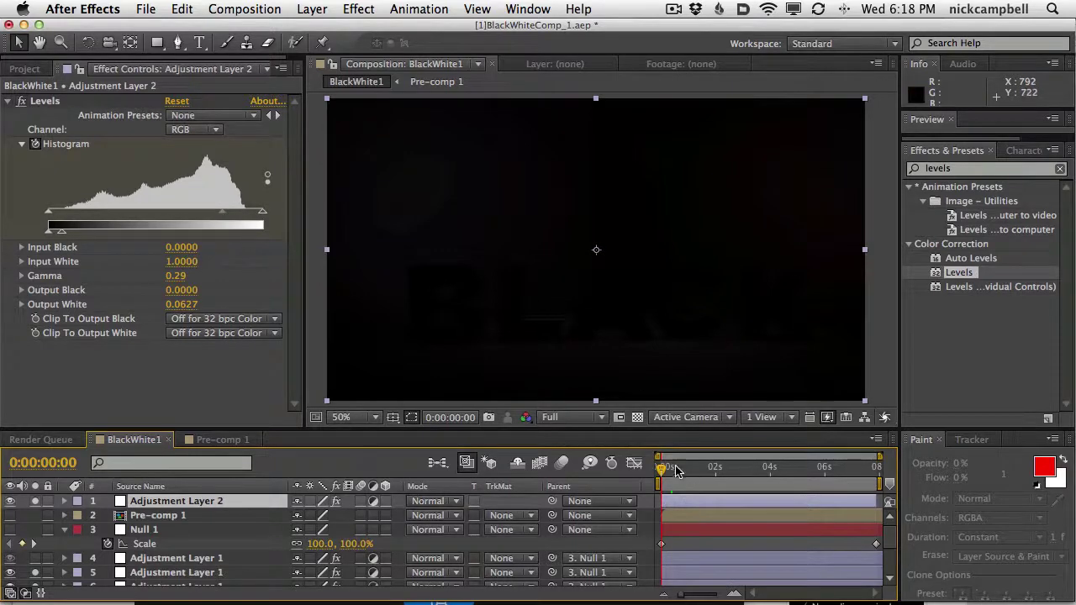
{"action": "mouse_move", "coordinate": [665, 473]}
{"action": "left_mouse_down"}
{"action": "mouse_move", "coordinate": [686, 473]}
{"action": "mouse_move", "coordinate": [657, 469]}
{"action": "left_mouse_up"}
{"action": "left_click_drag", "start_coordinate": [665, 470], "coordinate": [856, 477]}
{"action": "key", "text": "space"}
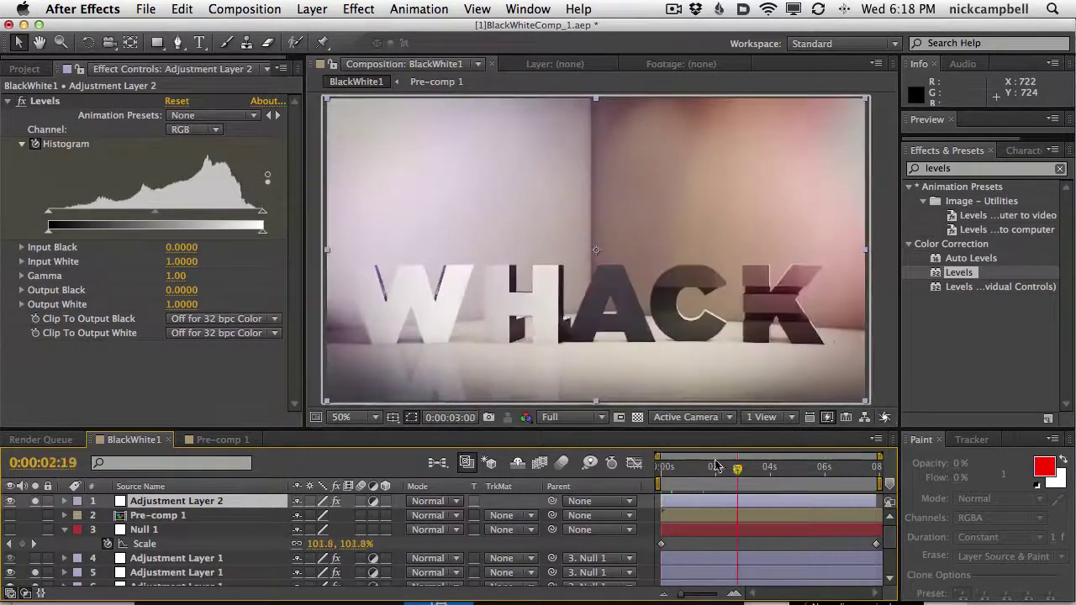
{"action": "left_click_drag", "start_coordinate": [710, 469], "coordinate": [746, 459]}
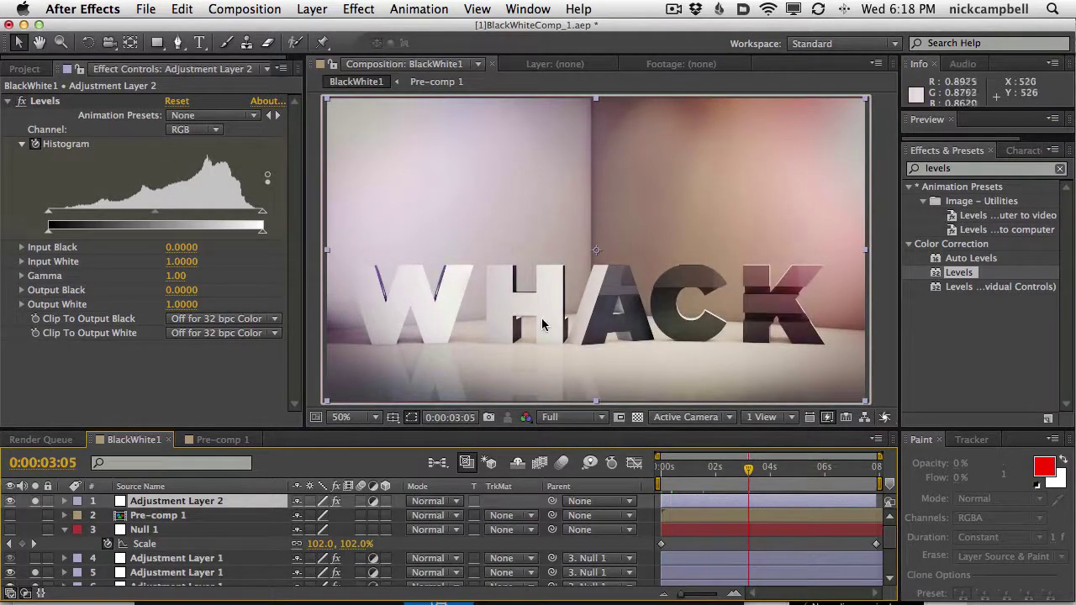